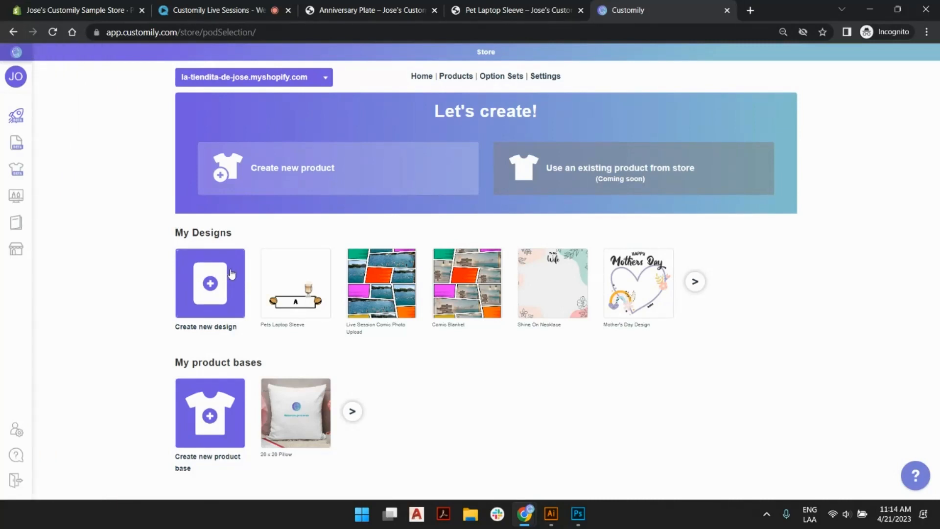
Review the Pet Laptop Sleeve and Anniversary Plate sample product pages and return to the Customily store page.
left_click(518, 10)
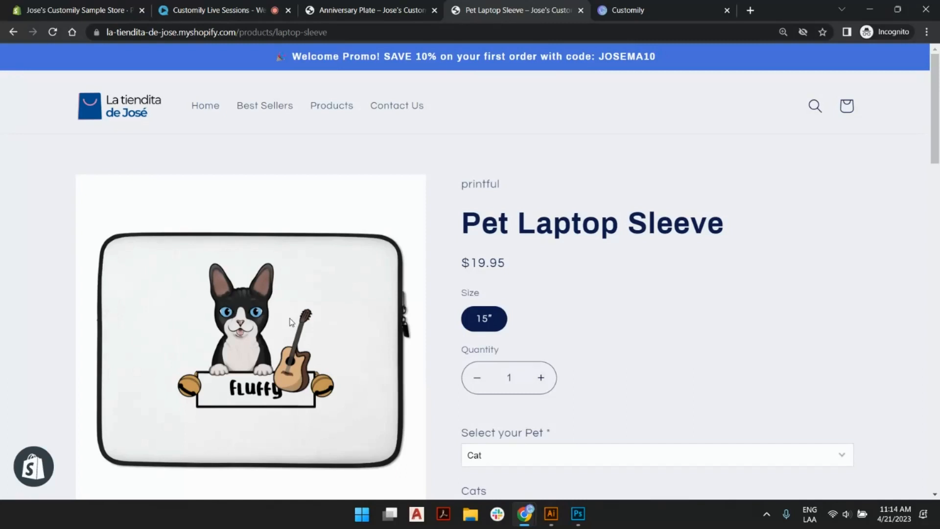
left_click(313, 10)
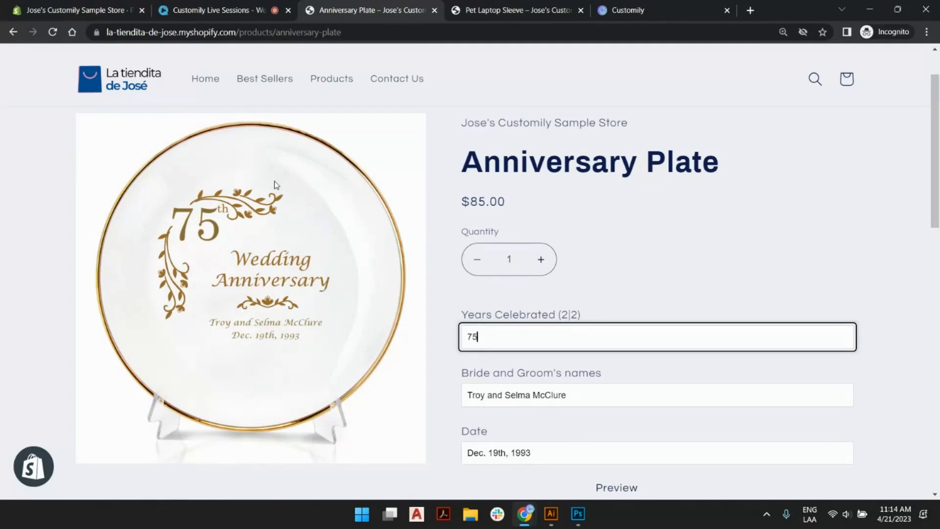
left_click(648, 5)
mouse_move(42, 118)
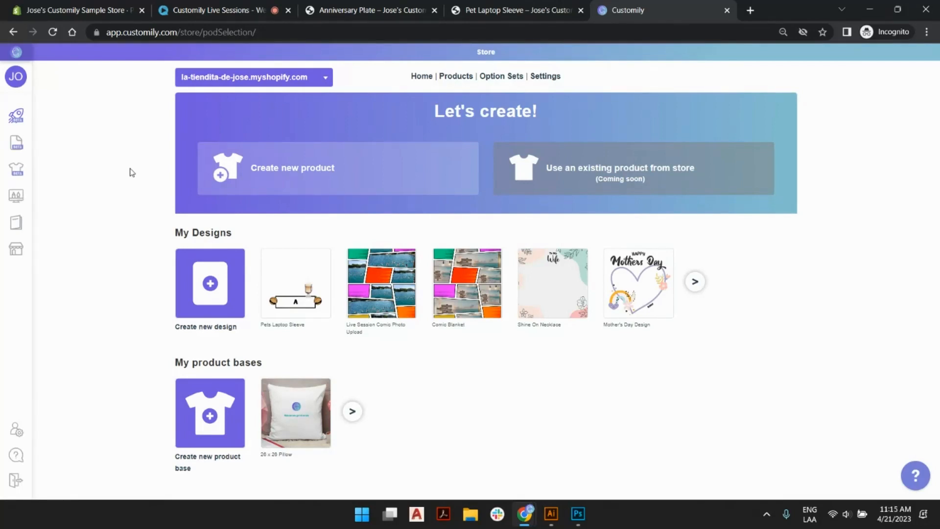
mouse_move(18, 199)
Start a new product and look over the available fulfillment providers and product bases.
left_click(393, 184)
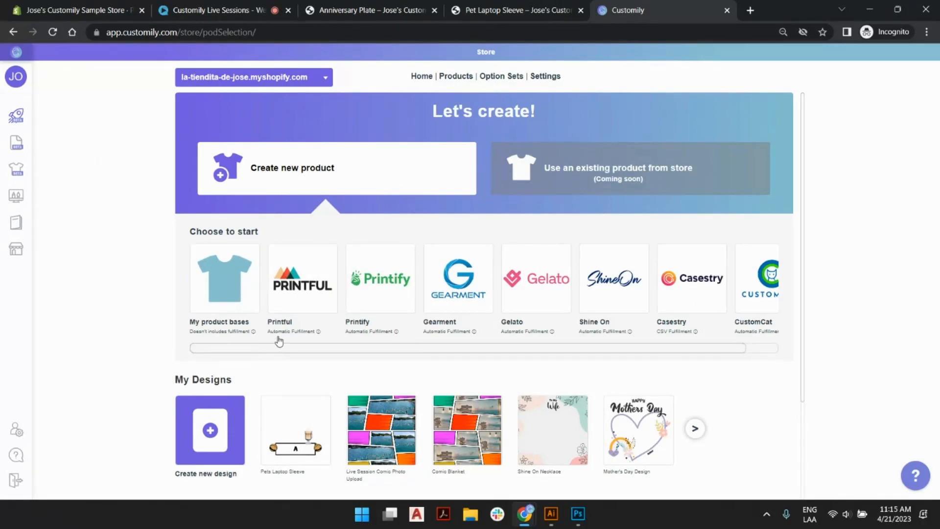
mouse_move(279, 335)
mouse_move(381, 331)
left_click_drag(482, 351, 427, 355)
scroll(430, 328, "down", 3)
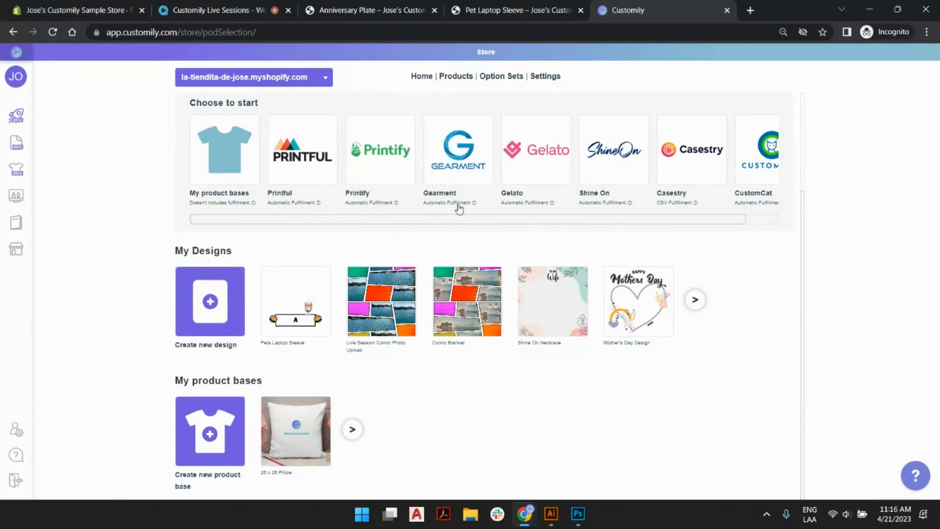
scroll(405, 217, "up", 3)
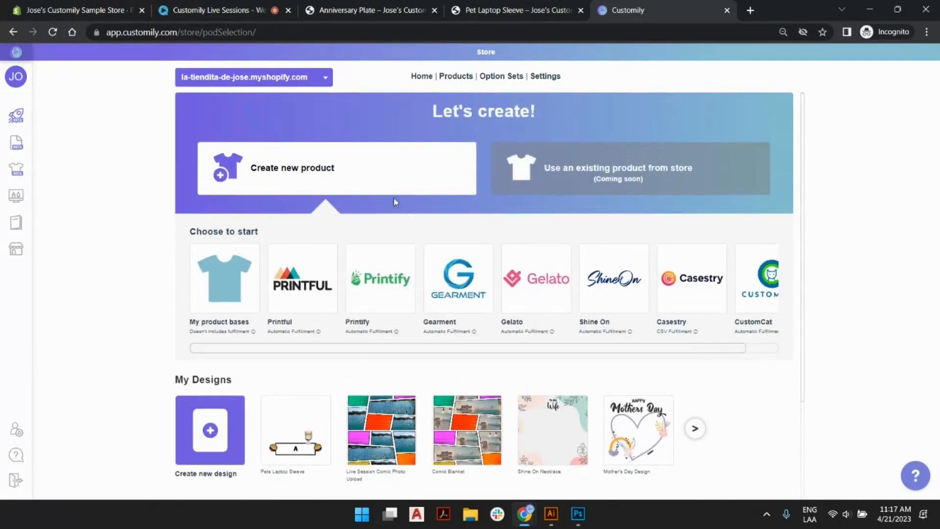
Open the Printful catalog and browse its product pages to find the laptop sleeve.
left_click(325, 255)
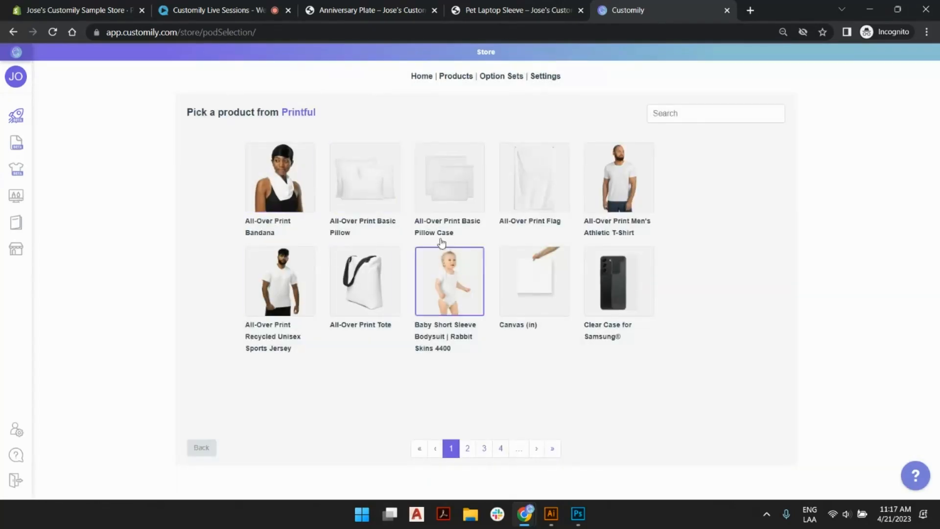
left_click(468, 448)
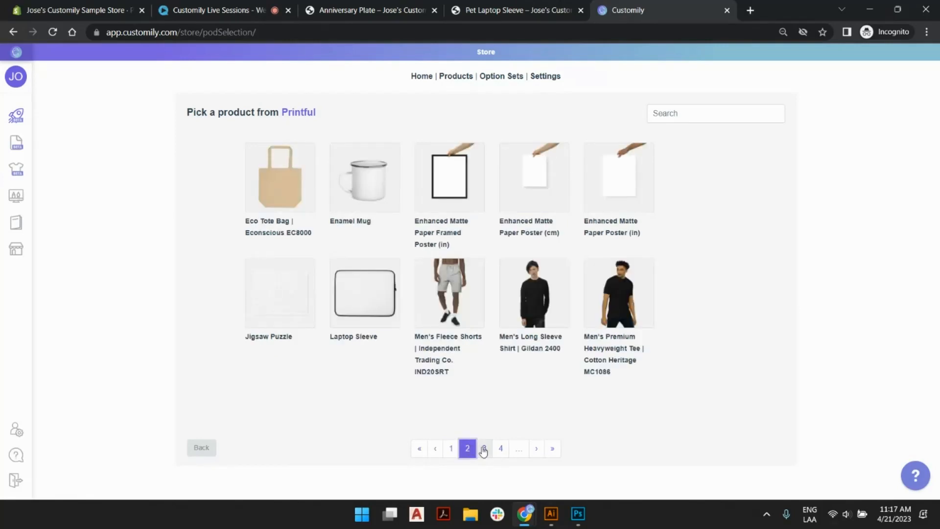
left_click(484, 448)
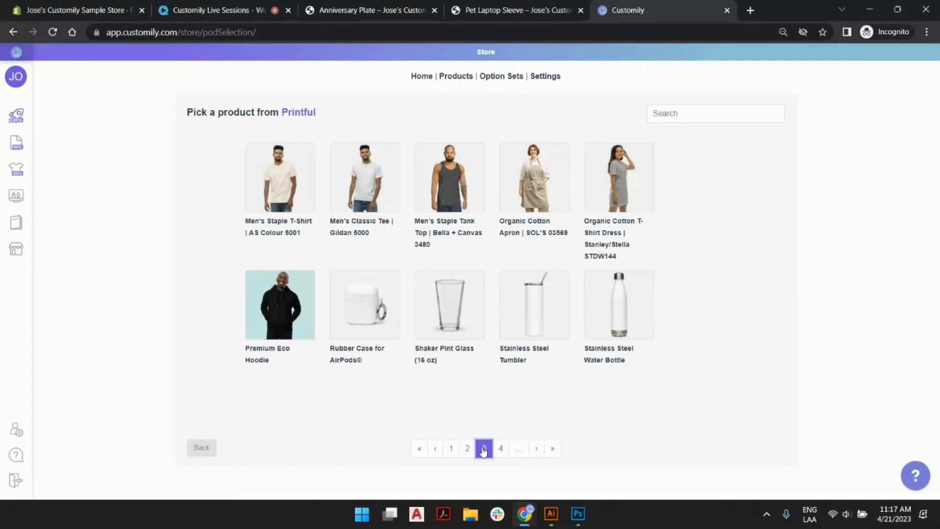
left_click(497, 451)
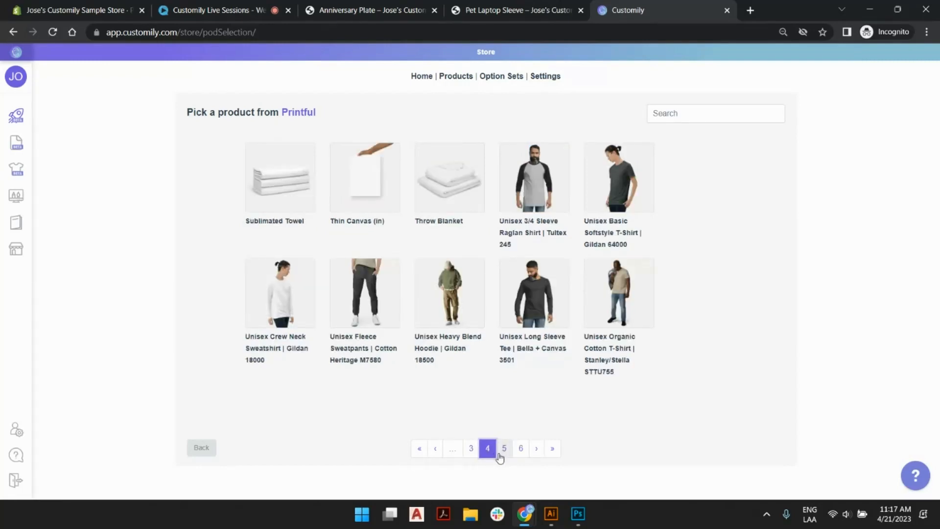
left_click(499, 455)
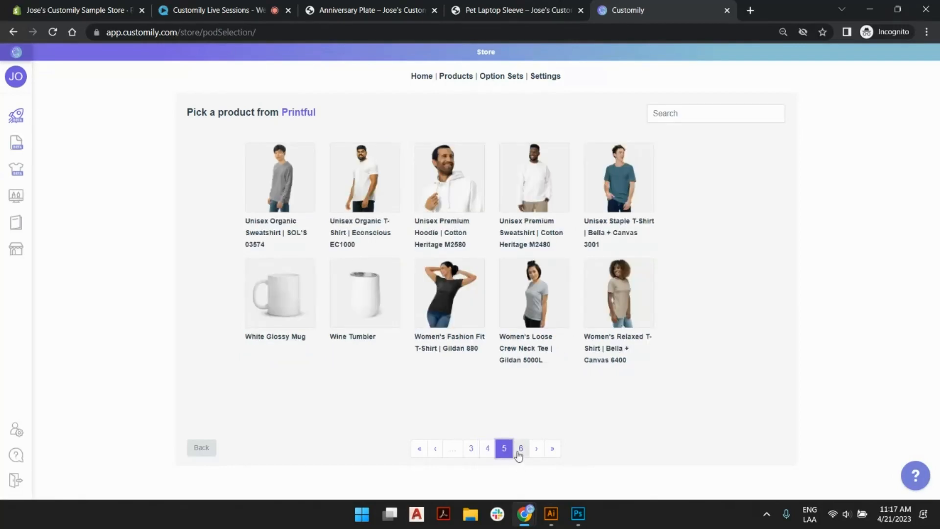
left_click(520, 450)
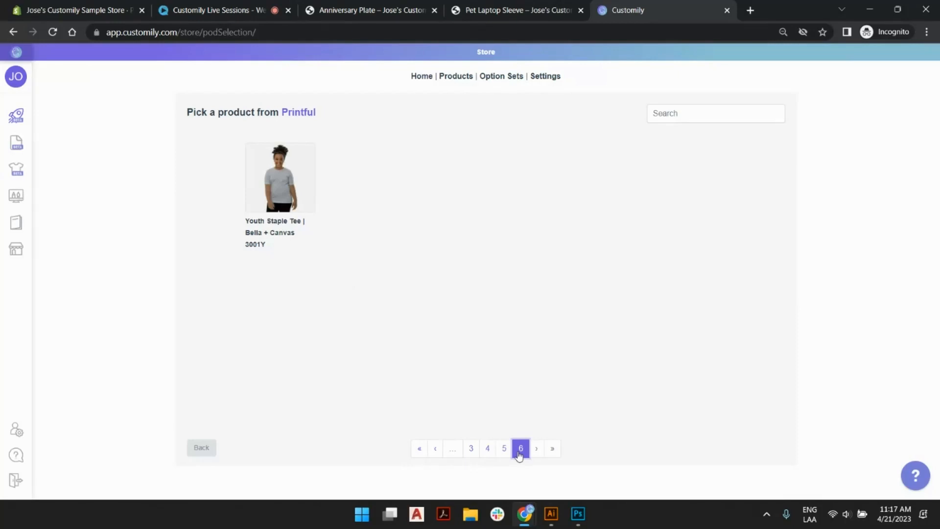
left_click(482, 452)
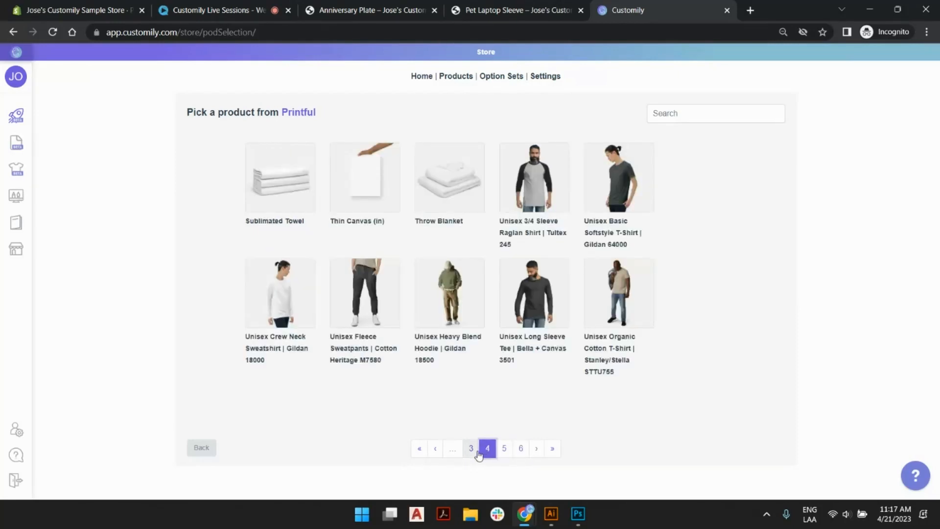
left_click(471, 449)
left_click(468, 450)
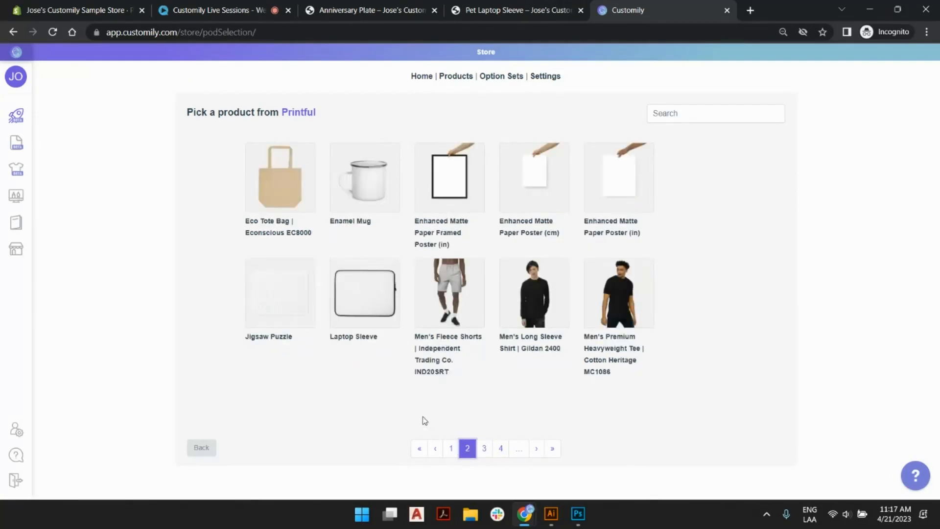
Choose Printful's Laptop Sleeve in the 15" size with the Print file print area and continue to design selection.
left_click(371, 293)
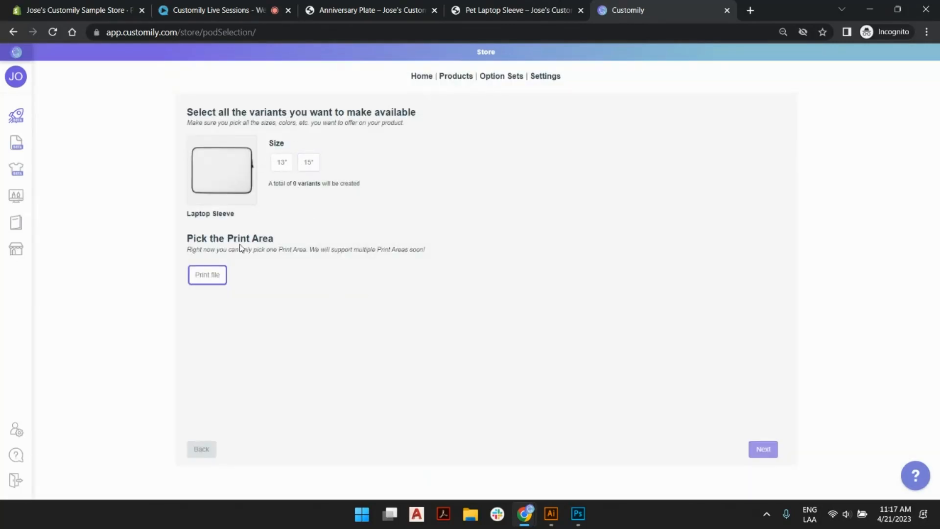
left_click(309, 164)
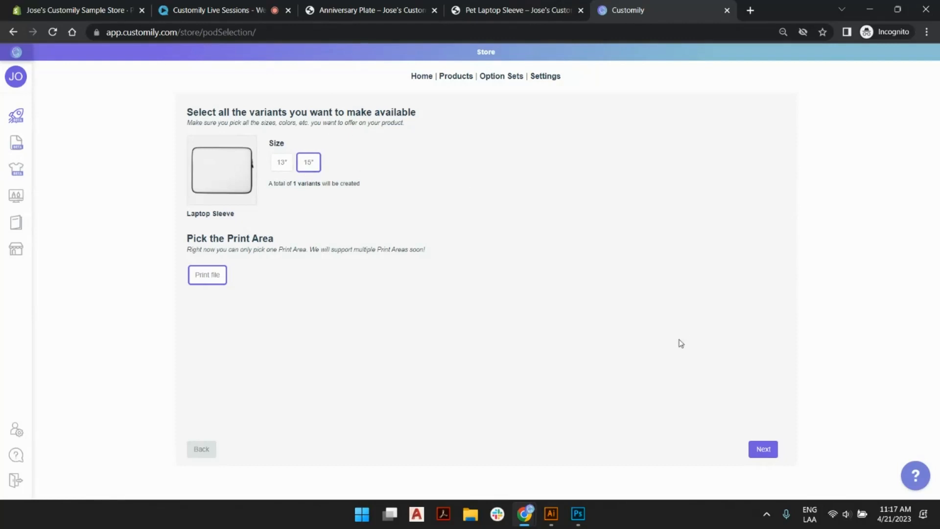
left_click(768, 453)
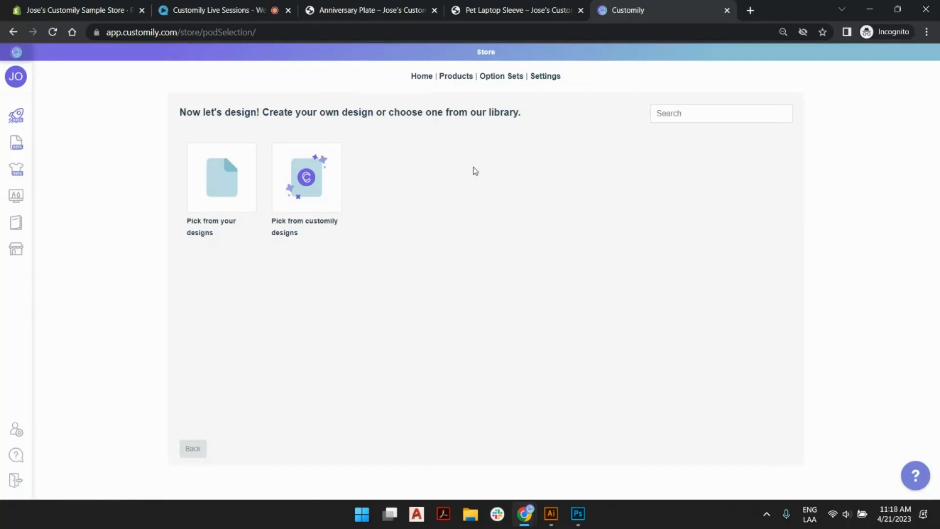
Browse the Customily design library categories All, Mom, Jewelry Cards, Siblings and Couple, and return to the design source choice.
left_click(292, 179)
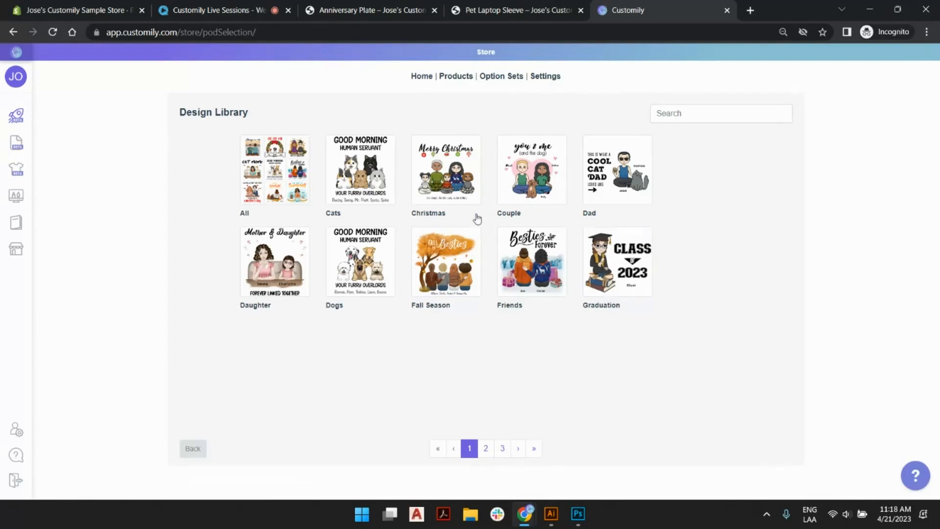
left_click(273, 155)
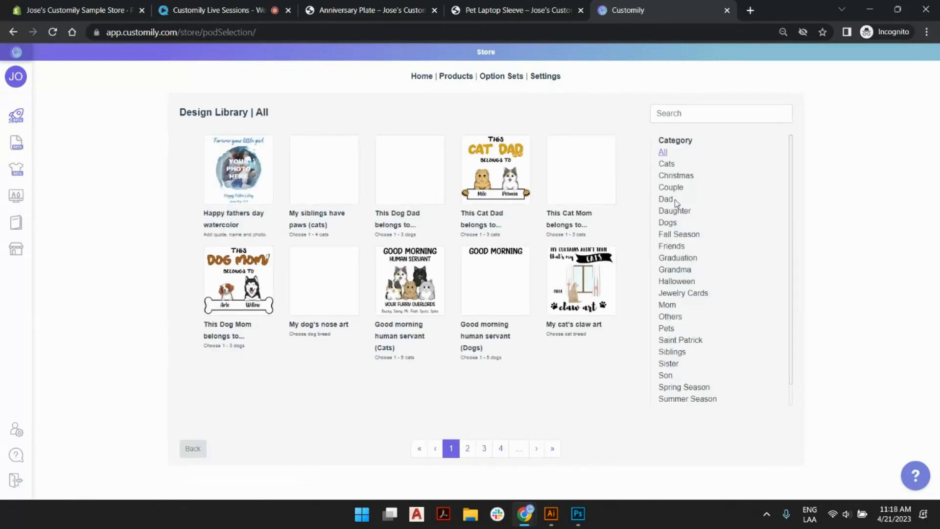
left_click(674, 306)
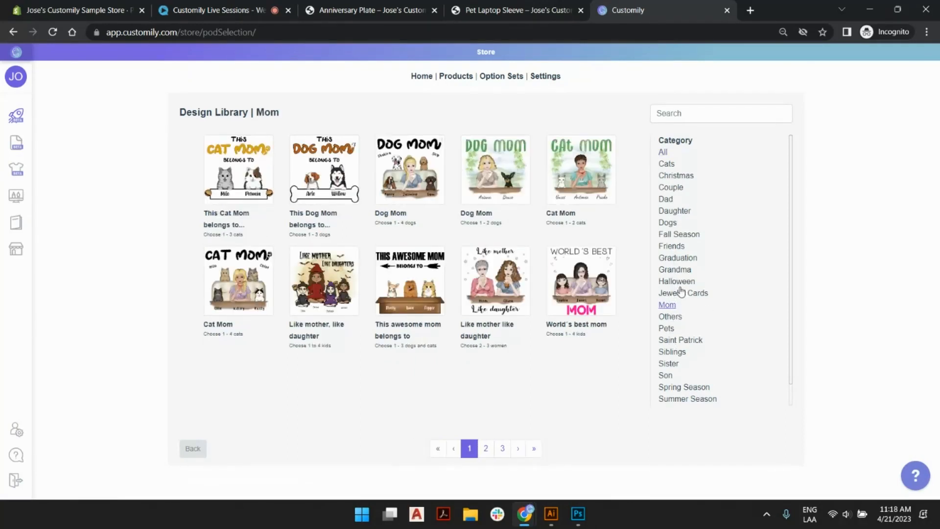
left_click(684, 293)
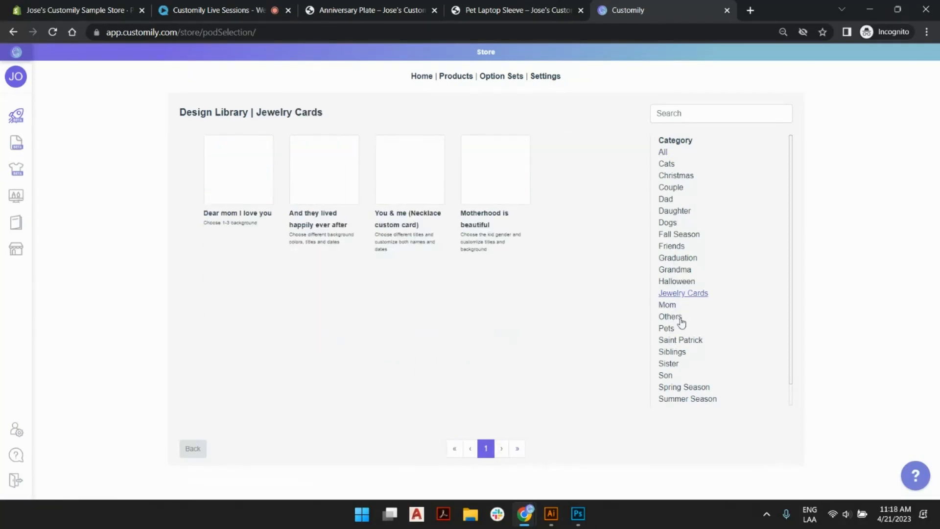
left_click(673, 351)
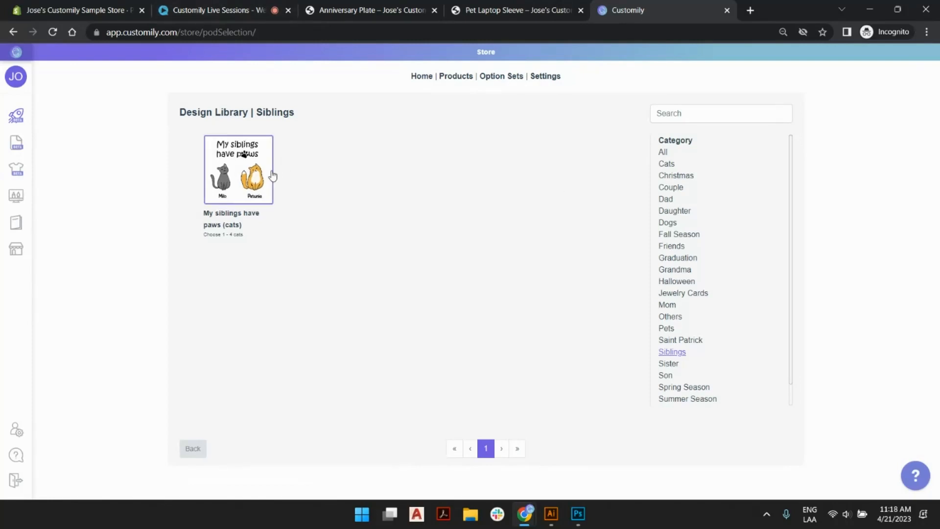
left_click(678, 188)
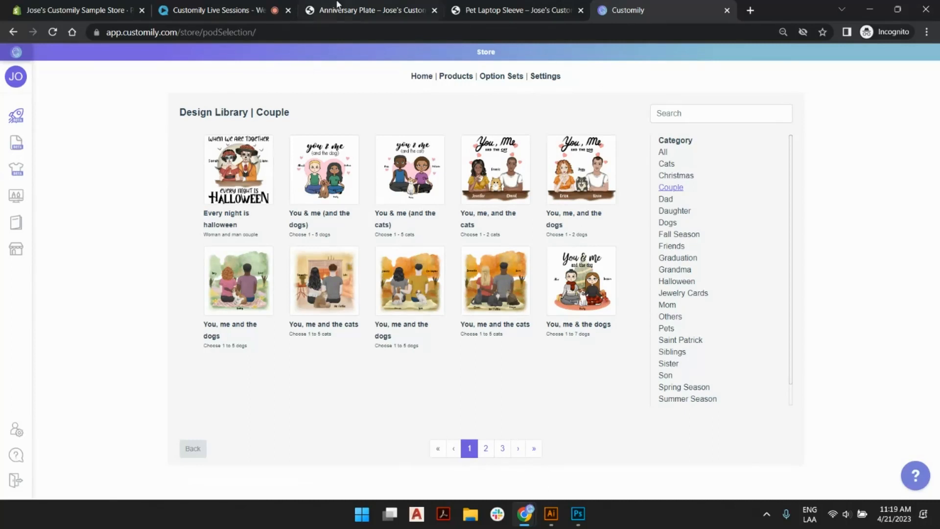
left_click(193, 449)
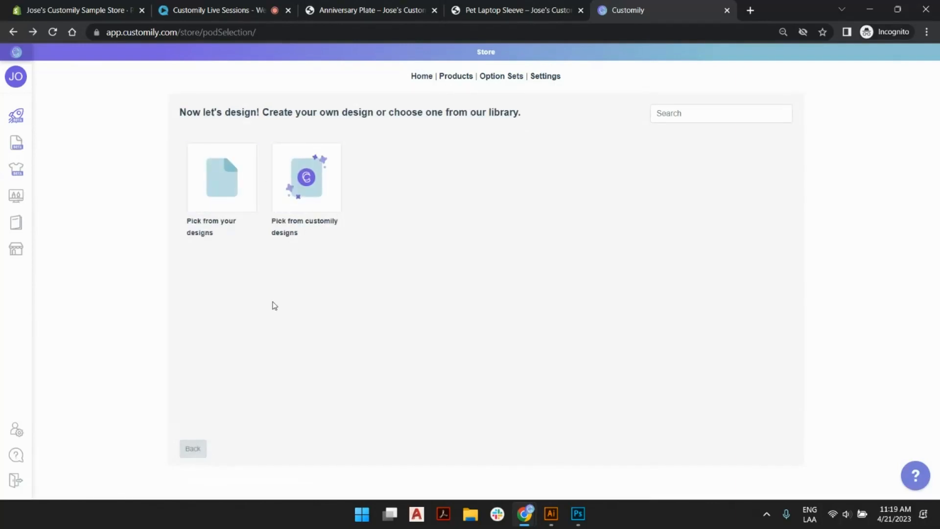
Create a new design in My Designs named "Live Session Pet with Accessory".
mouse_move(29, 123)
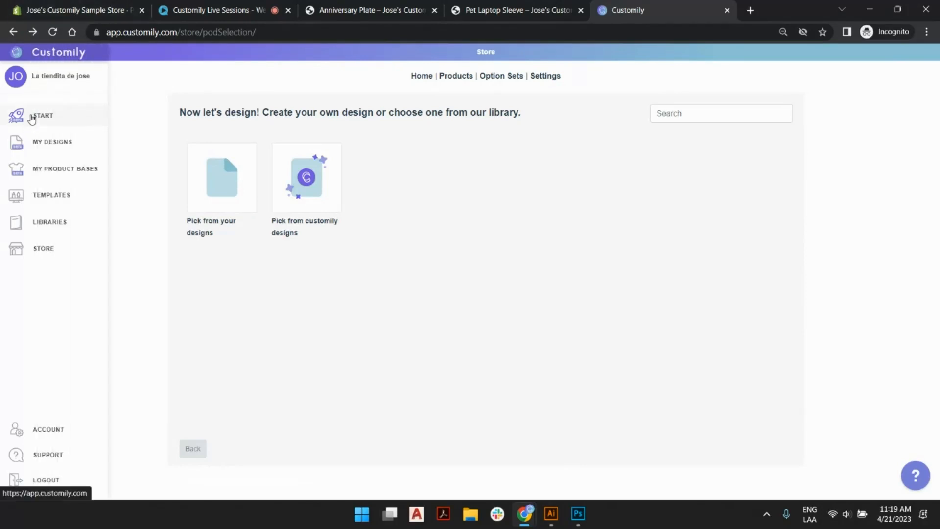
left_click(53, 145)
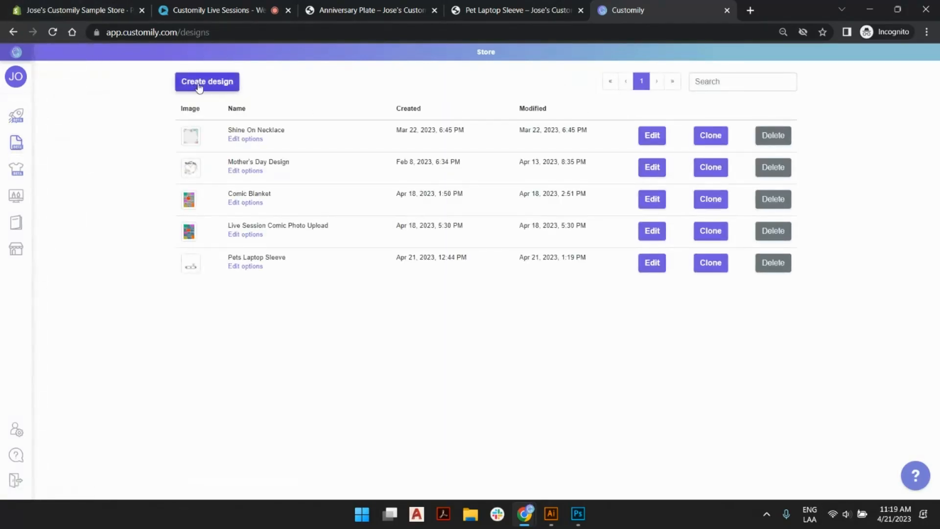
left_click(218, 83)
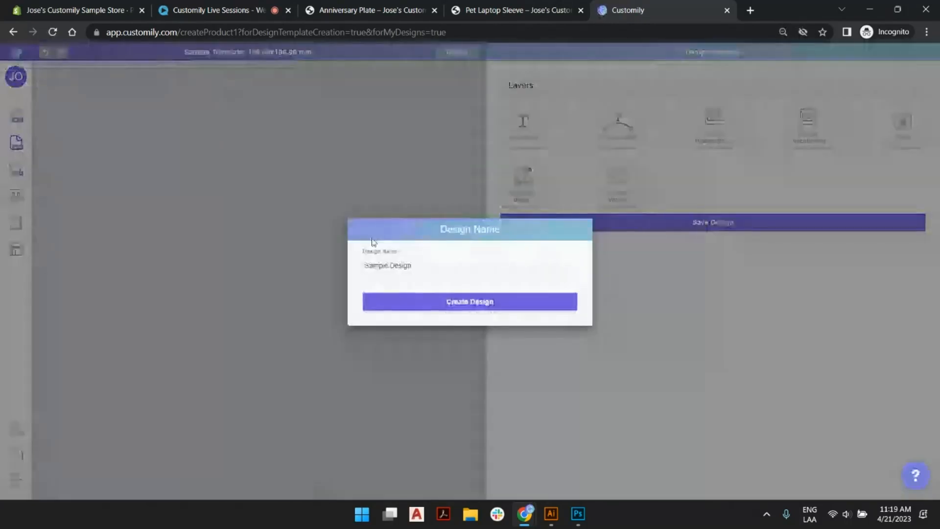
left_click_drag(414, 266, 367, 264)
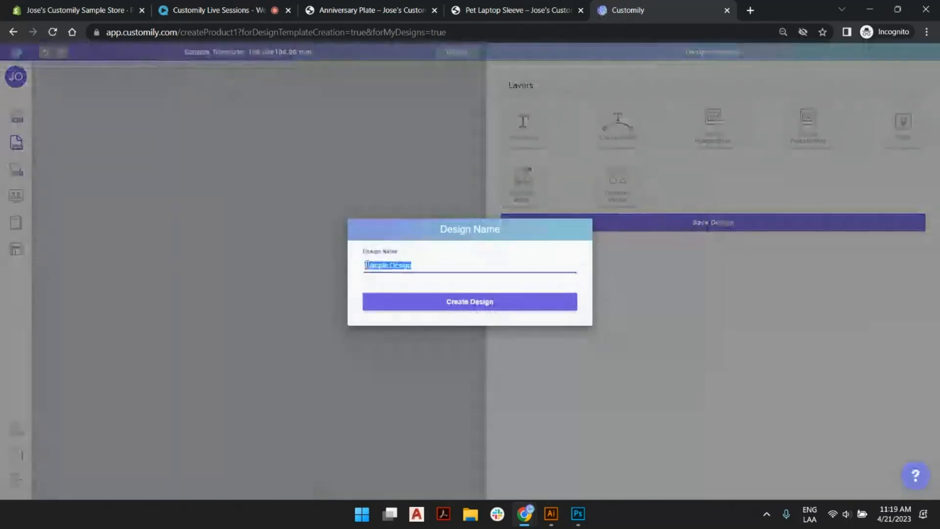
type("Live")
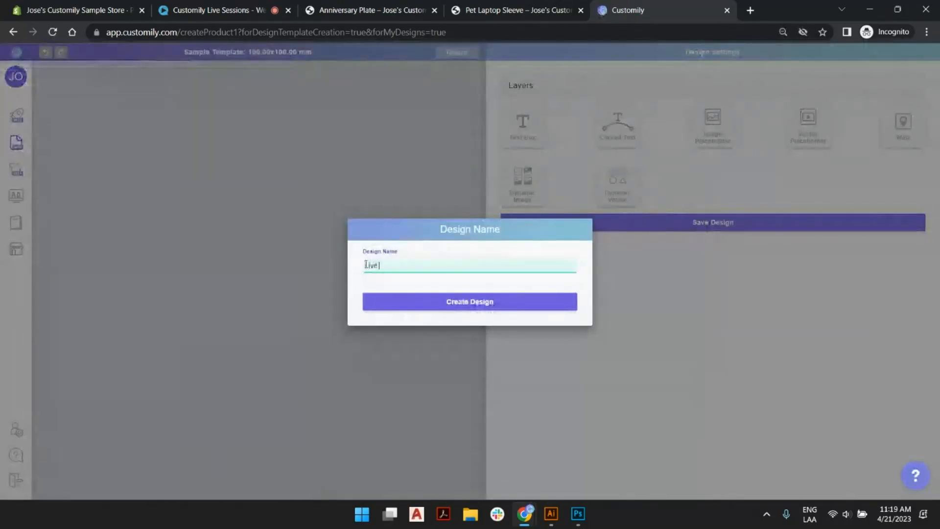
type(" Session Pet with Ad")
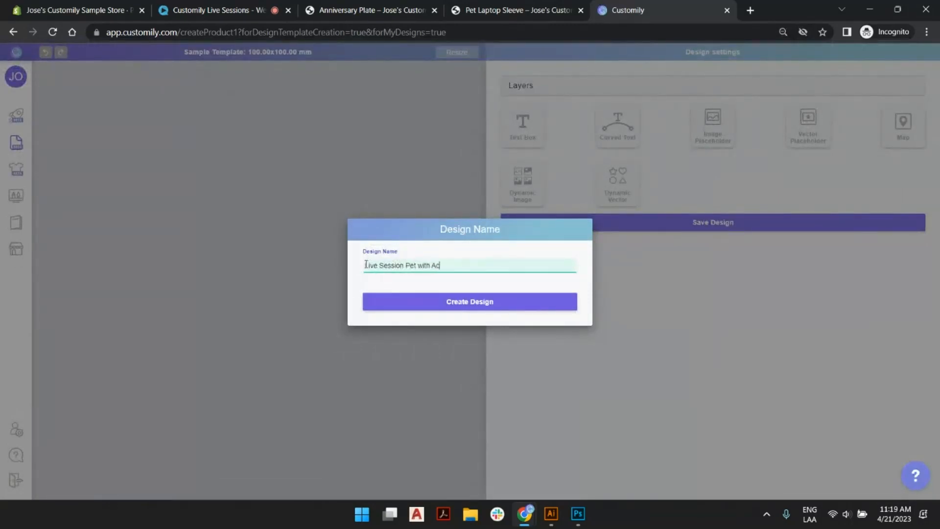
type("cessory")
left_click(487, 305)
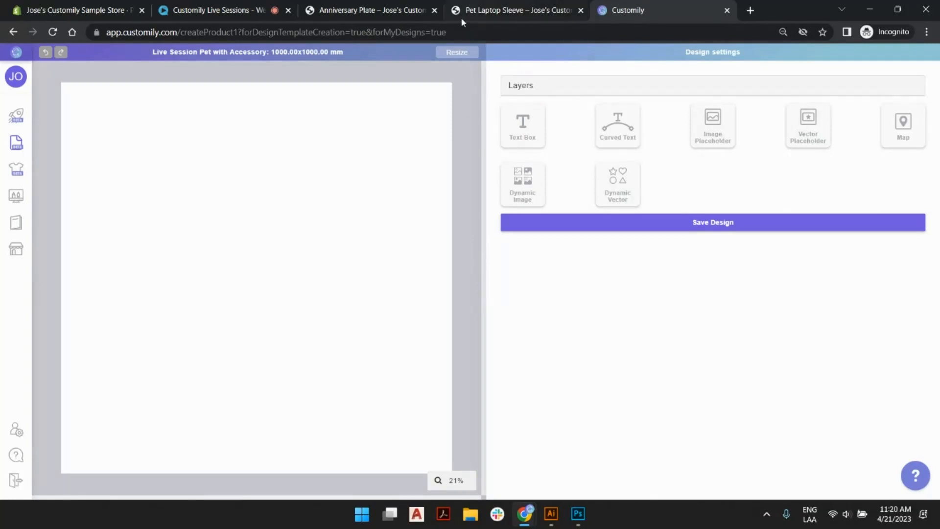
Check the design page's dimensions and available units, and close the dialog with the size as it is.
left_click(463, 52)
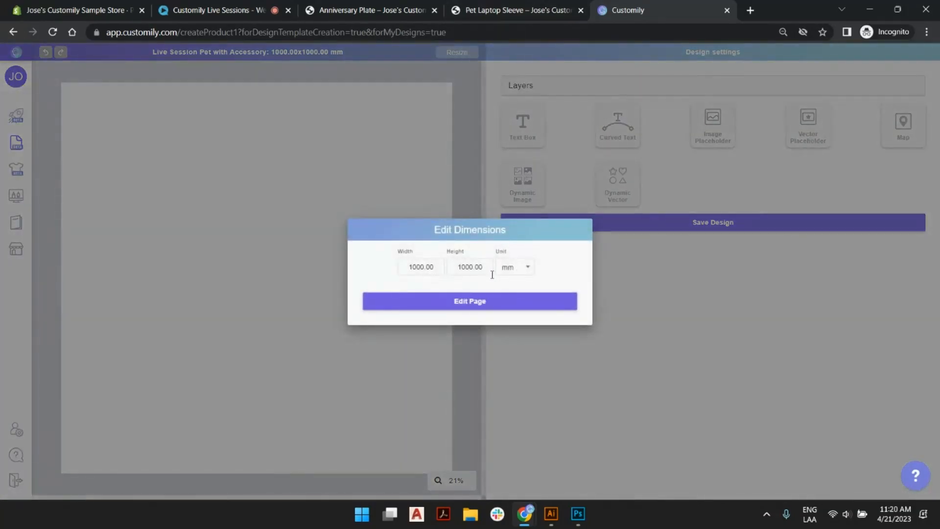
left_click(510, 269)
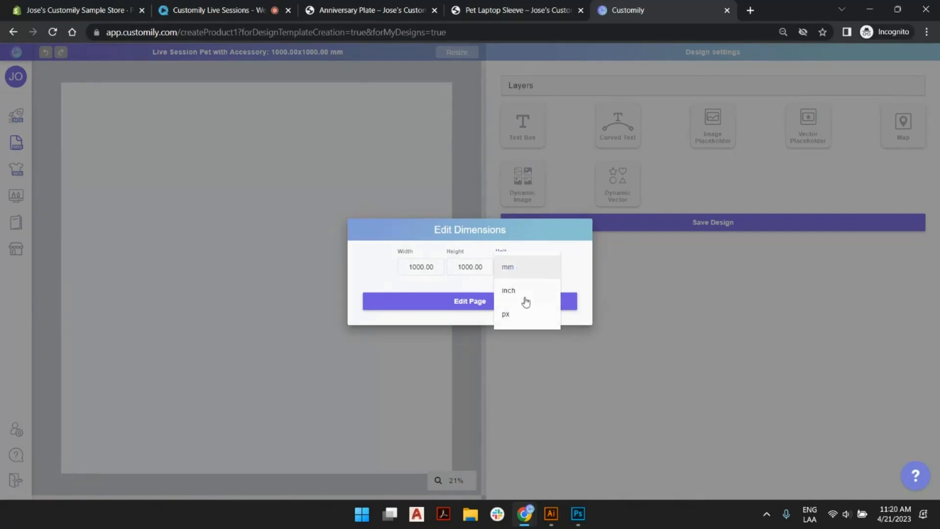
left_click(567, 242)
left_click(511, 302)
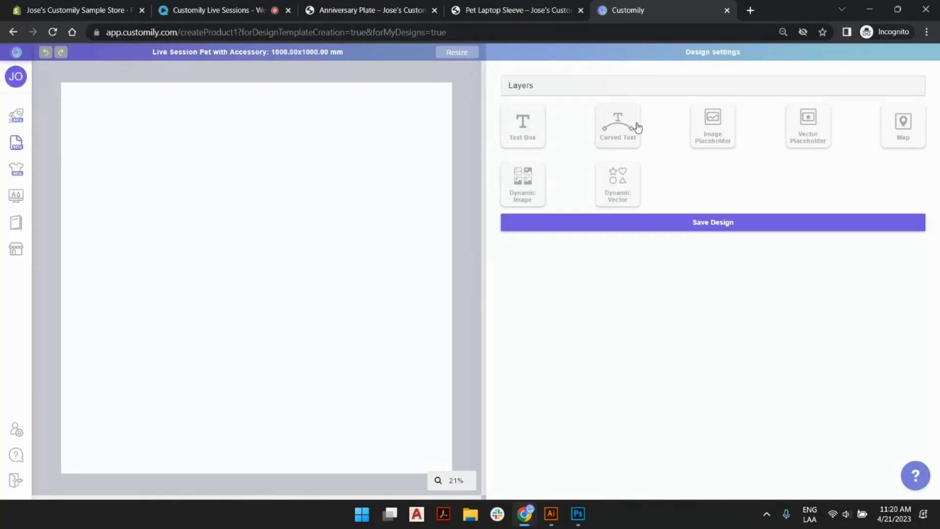
Look over the personalization fields on the Anniversary Plate store page, and return to the blank Customily design.
left_click(365, 9)
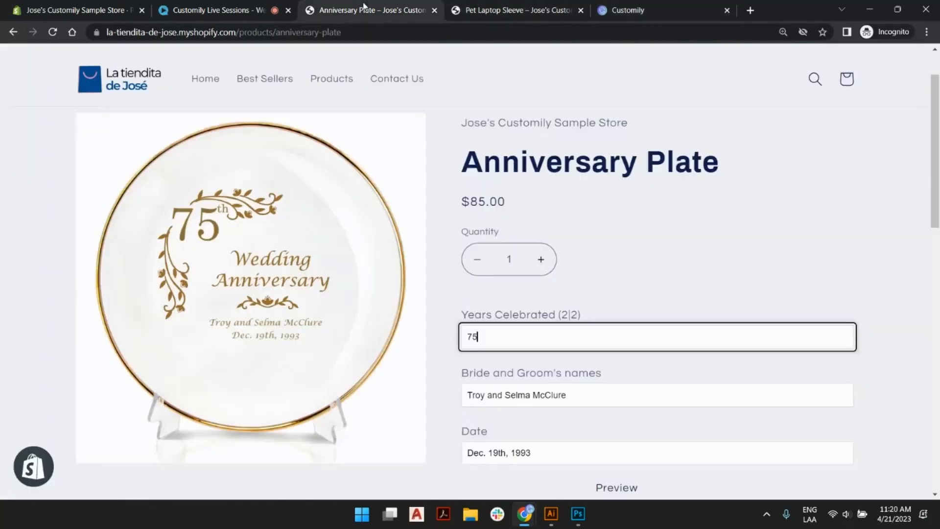
scroll(520, 339, "down", 1)
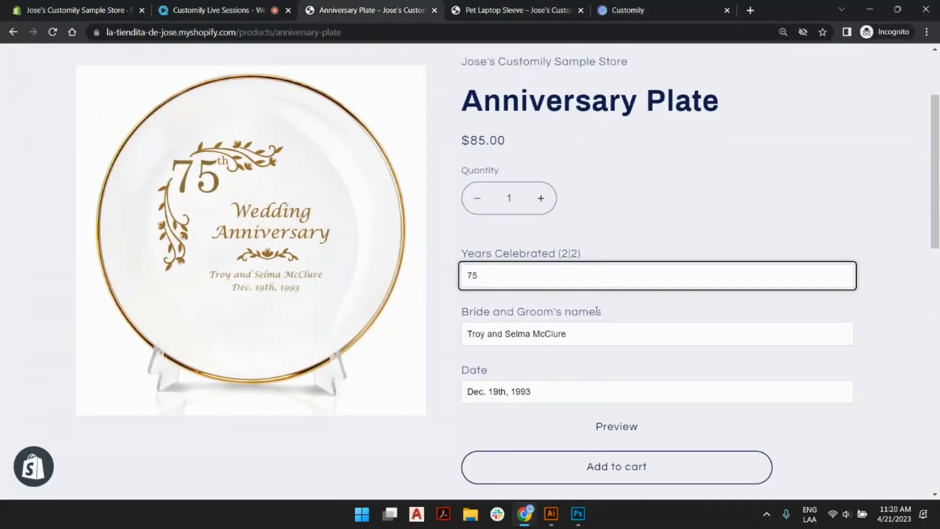
left_click(620, 9)
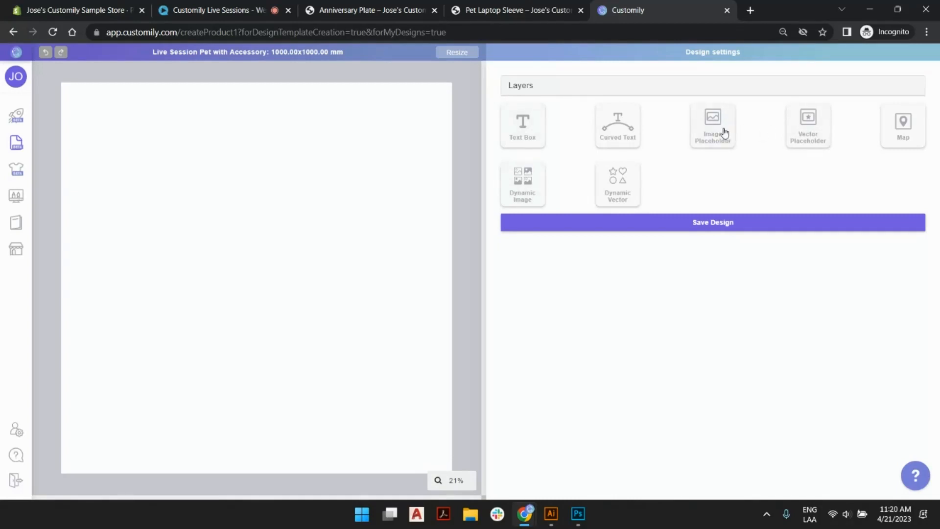
Add a text box with the sample text "Live Sessions" and move it to the canvas's upper-left area.
left_click(523, 130)
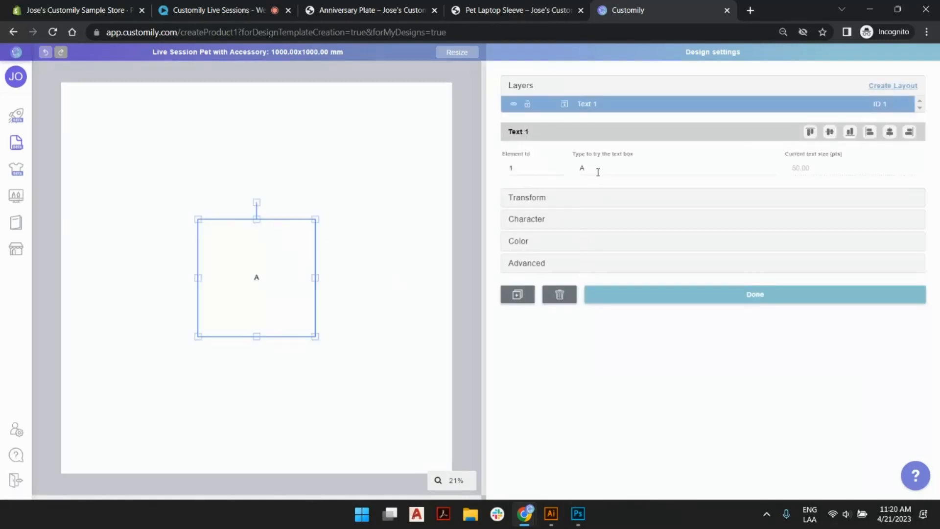
left_click(598, 172)
key("BackSpace")
type("Live")
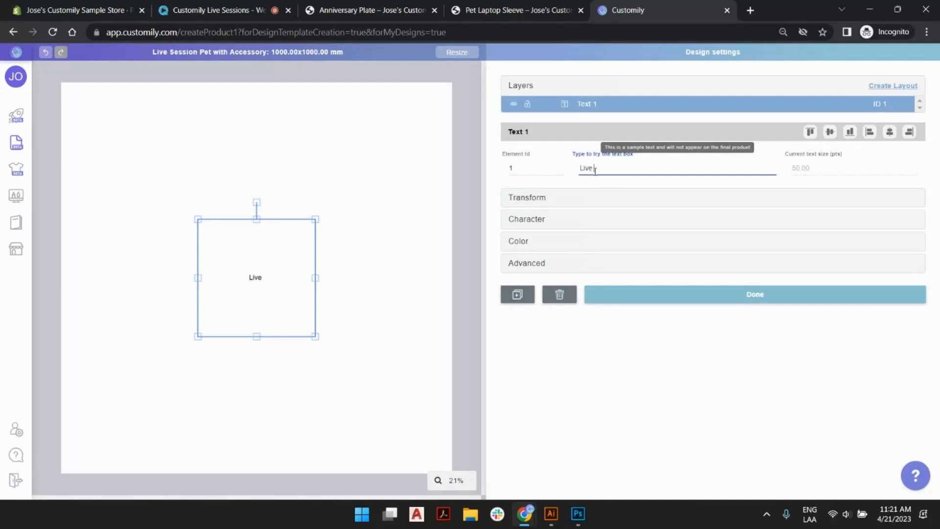
type(" Sessions")
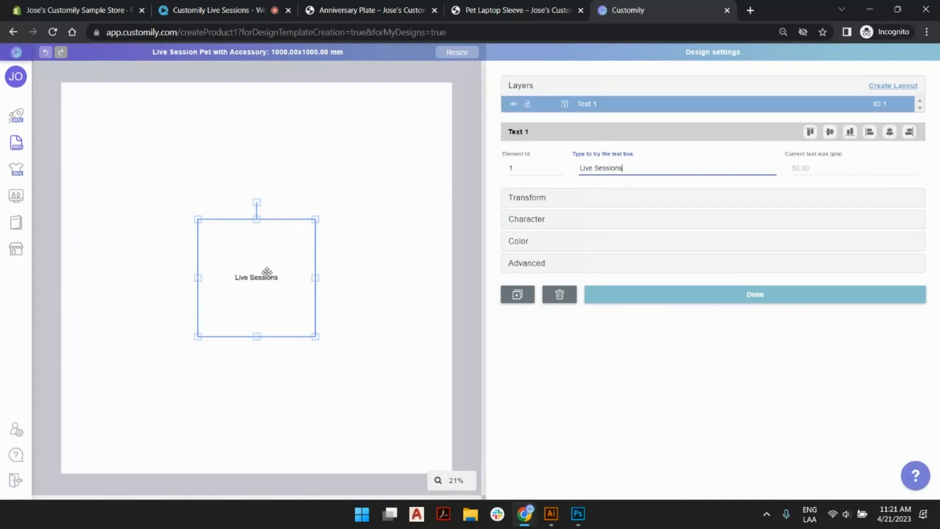
left_click_drag(266, 271, 196, 155)
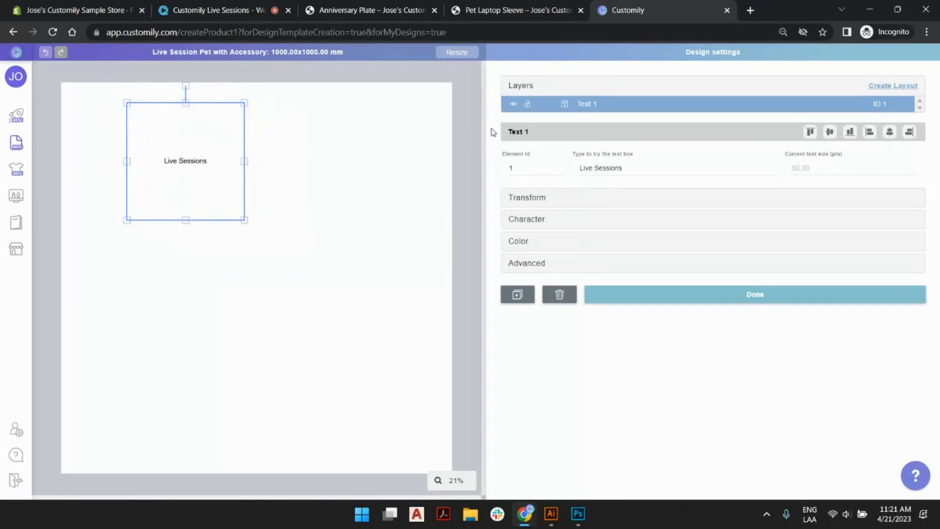
left_click(472, 130)
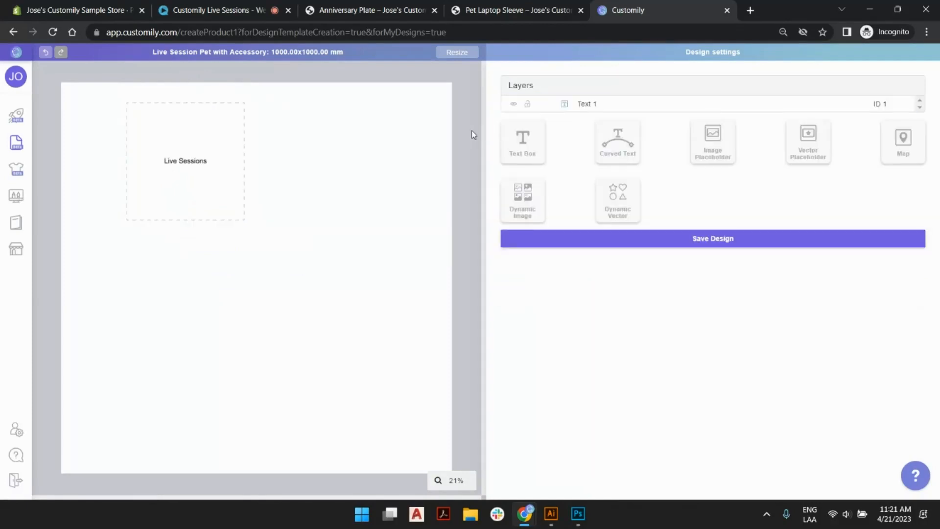
Add an image placeholder, try it with the porcelain 50th anniversary plate photo, and enlarge it over the canvas's middle.
left_click(712, 151)
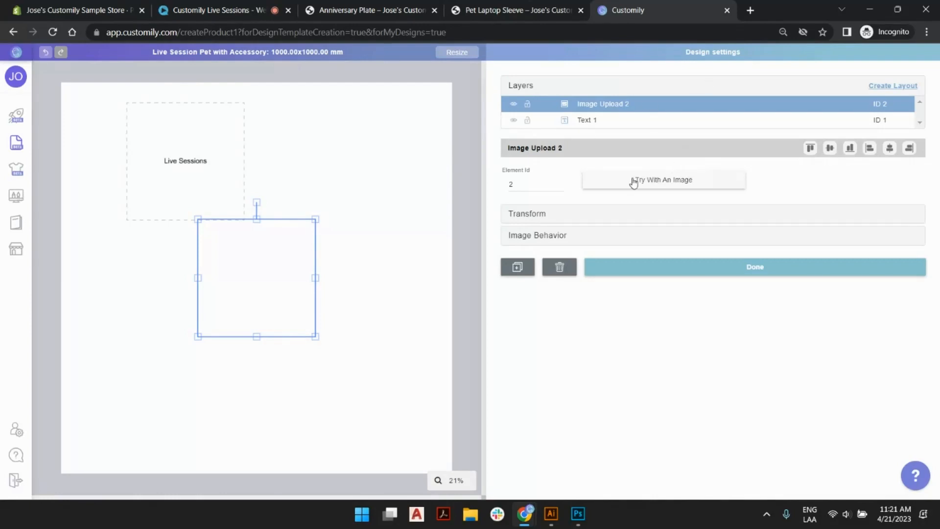
left_click(664, 181)
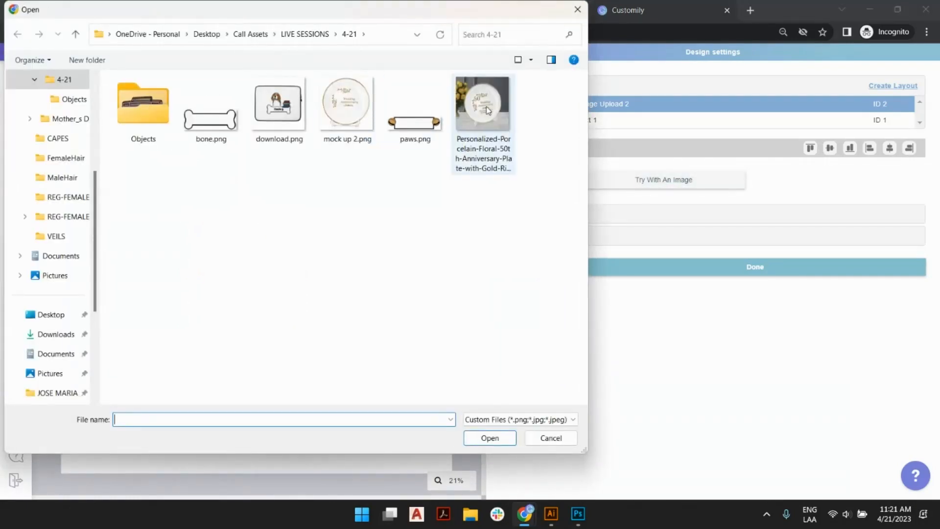
double_click(487, 109)
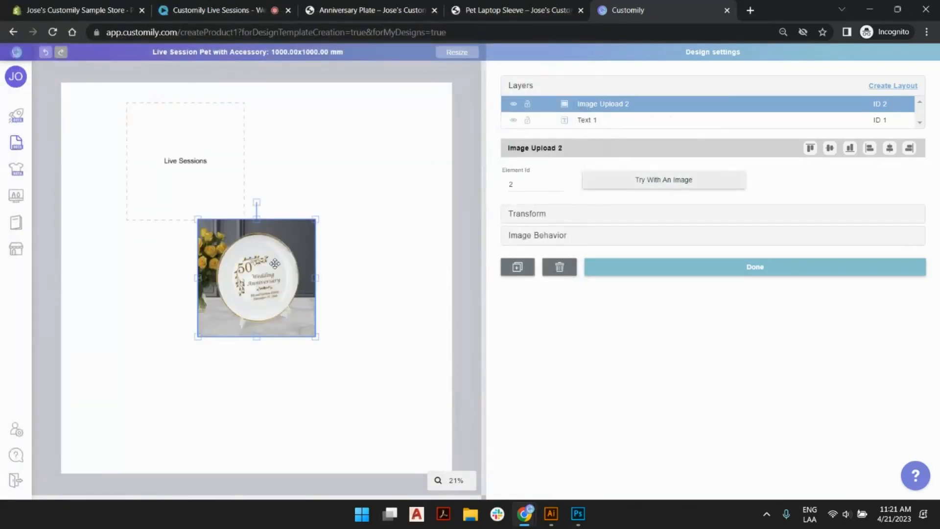
left_click_drag(316, 218, 398, 134)
left_click_drag(338, 219, 333, 252)
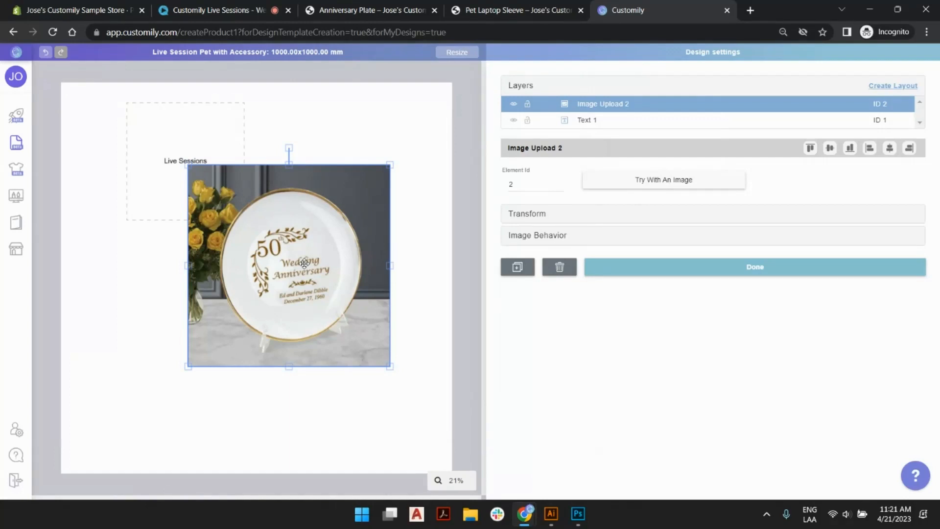
left_click(444, 161)
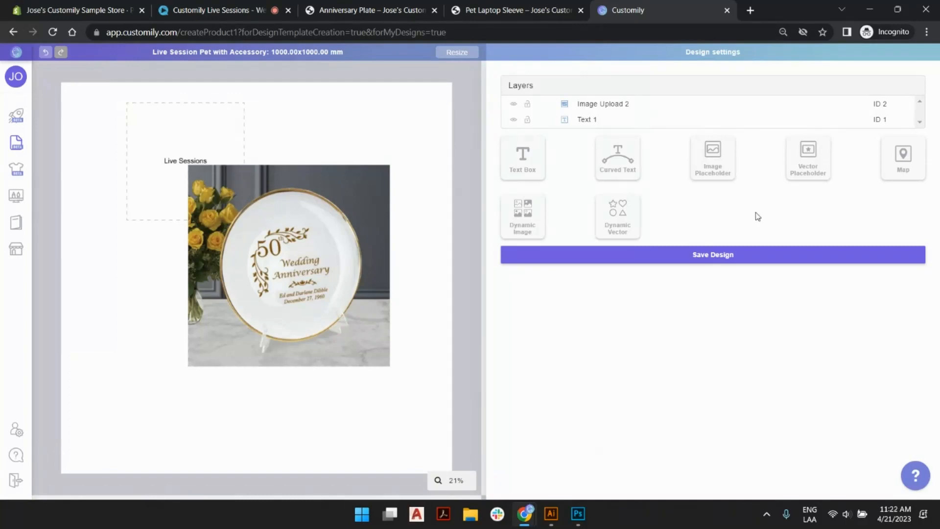
Replace the image placeholder and the "Live Sessions" text box with a map element, enlarged towards the canvas's upper-left corner.
left_click(367, 200)
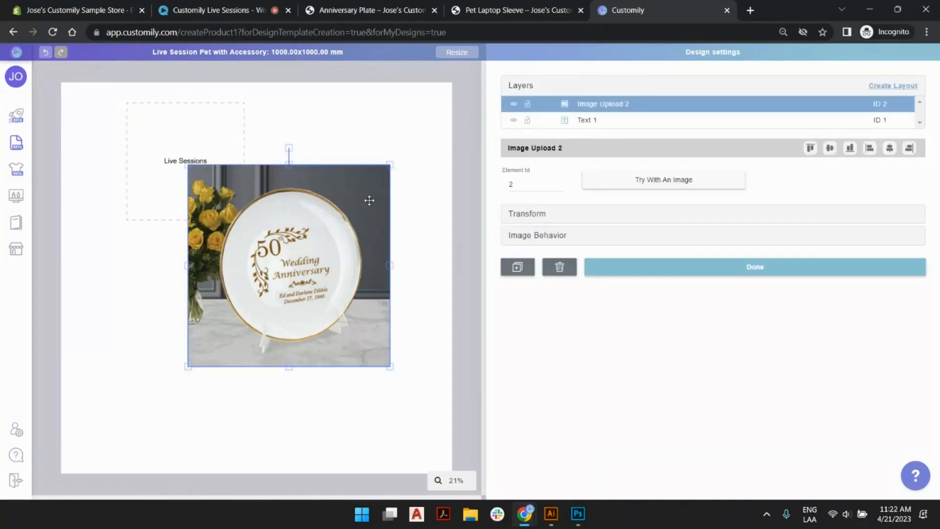
key("Delete")
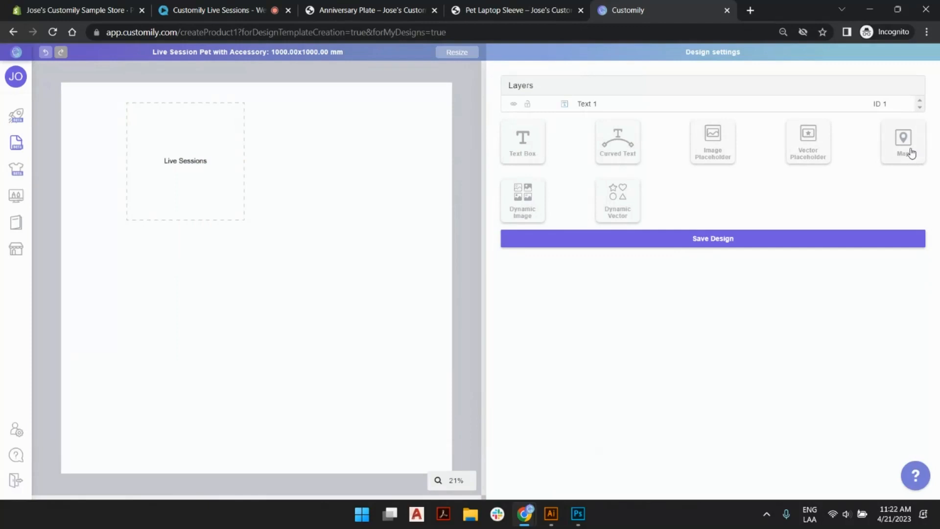
left_click(911, 153)
left_click(209, 148)
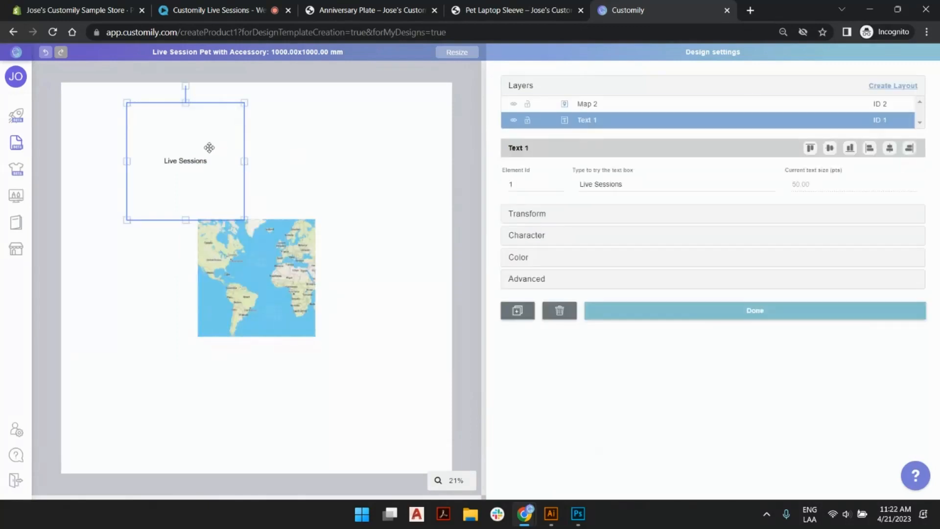
key("Delete")
left_click(213, 232)
left_click_drag(197, 220, 110, 132)
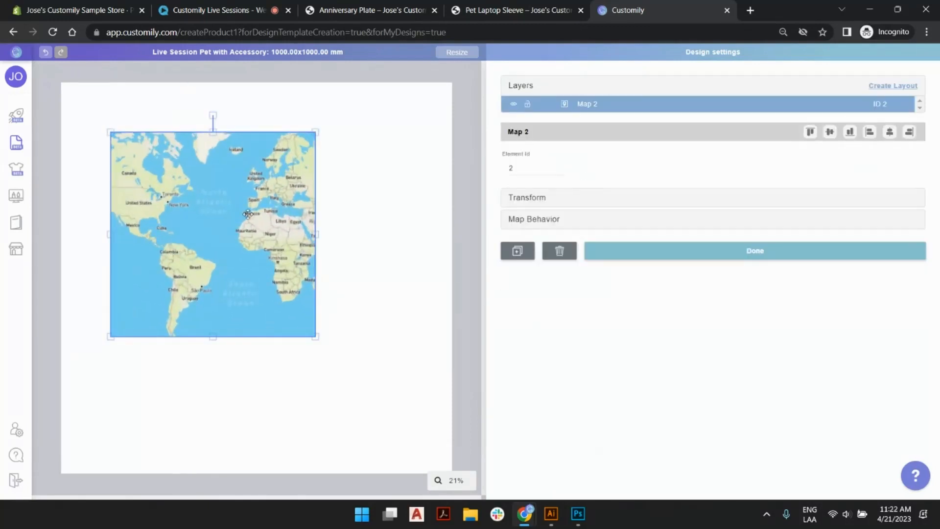
Set the map's initial location to southern Greece, framed to include Athens and Crete.
left_click(547, 225)
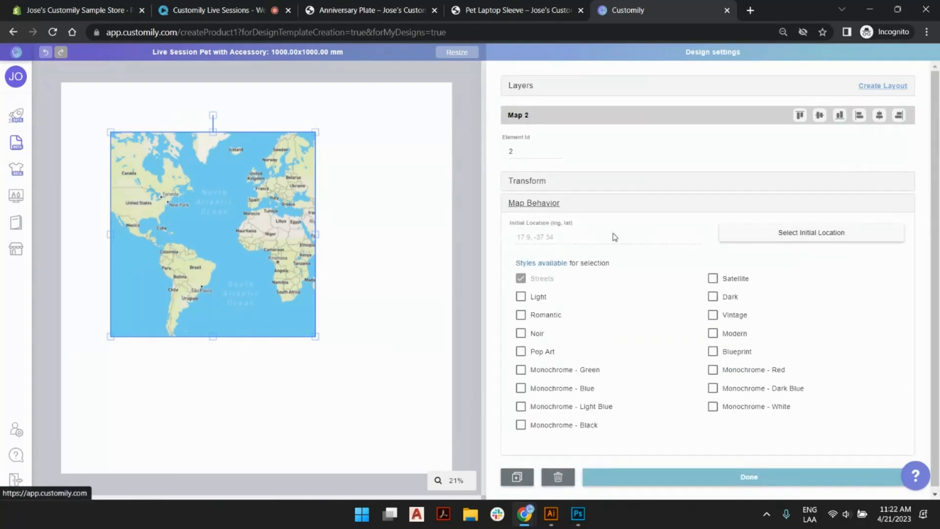
left_click(739, 235)
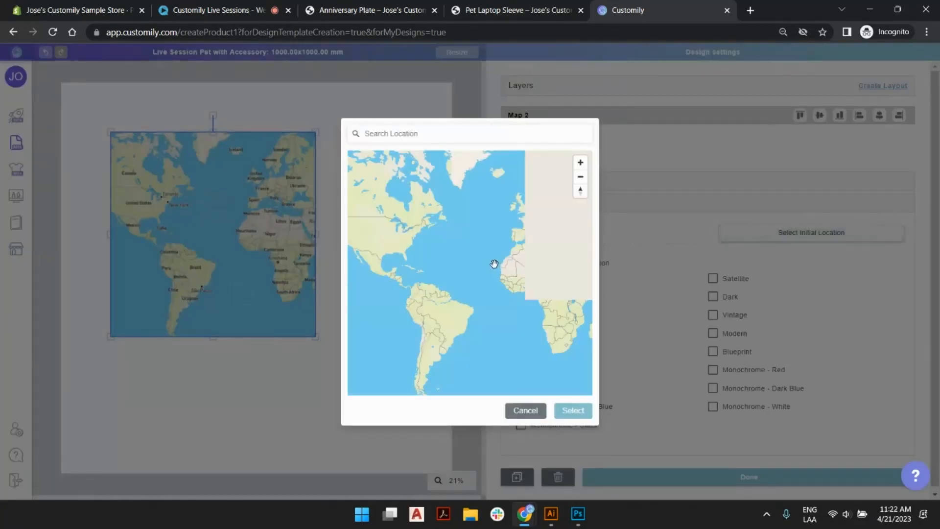
left_click_drag(518, 267, 421, 239)
left_click_drag(503, 235, 413, 225)
scroll(459, 220, "up", 10)
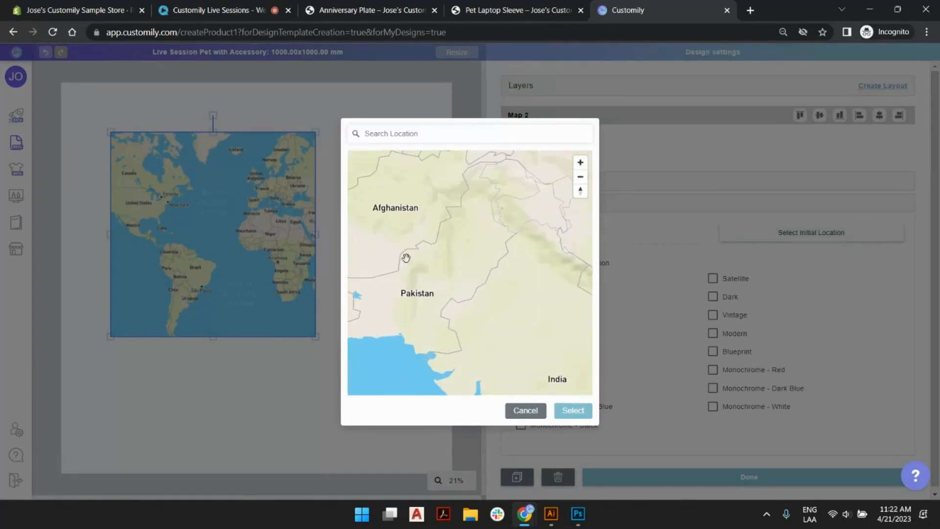
left_click_drag(406, 258, 546, 289)
left_click_drag(449, 250, 523, 294)
left_click_drag(449, 275, 479, 312)
scroll(500, 244, "up", 5)
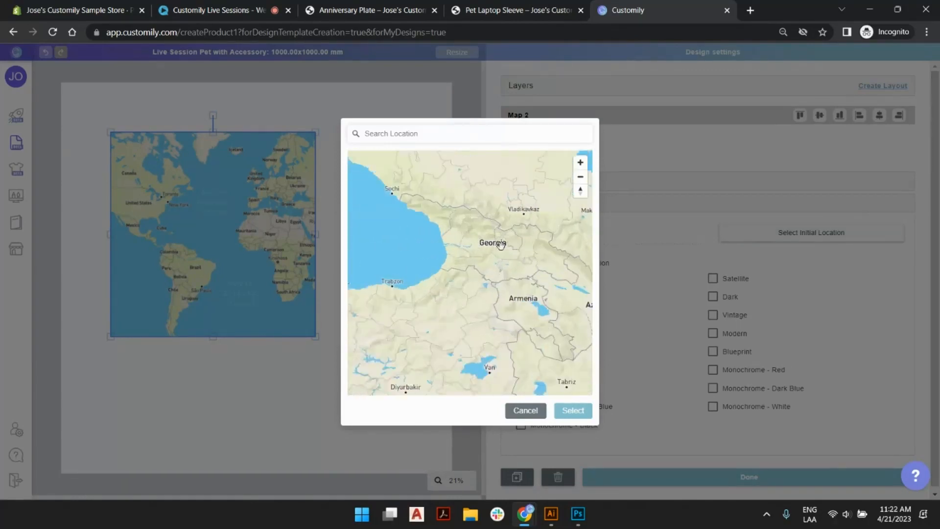
scroll(500, 245, "up", 4)
left_click_drag(411, 281, 555, 203)
left_click_drag(416, 276, 514, 243)
left_click_drag(431, 229, 587, 182)
scroll(449, 230, "down", 7)
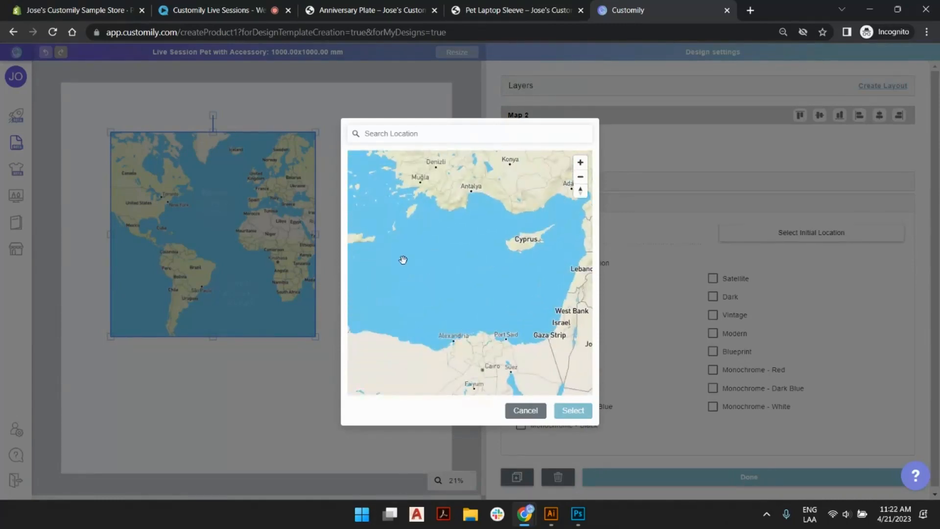
left_click_drag(393, 265, 494, 300)
scroll(438, 235, "up", 4)
left_click_drag(439, 235, 501, 278)
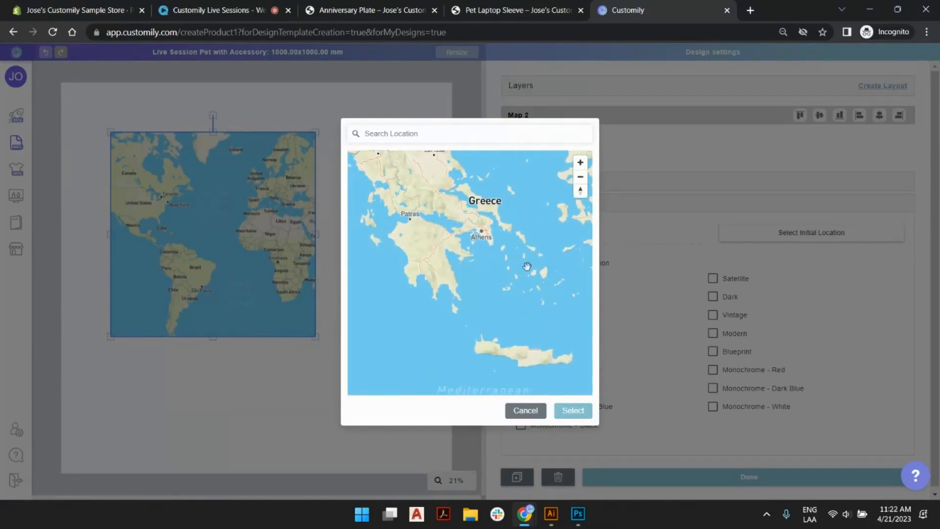
left_click(568, 414)
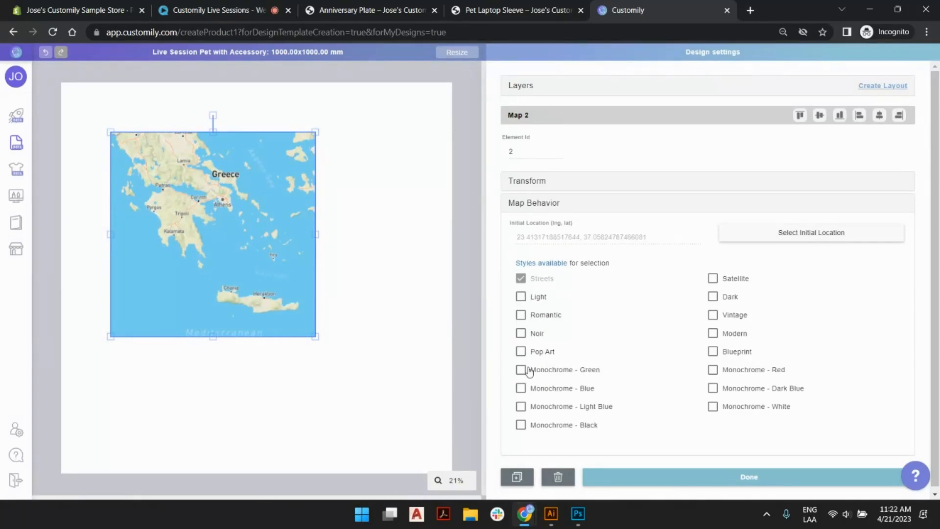
Make Noir the map's only available style instead of Streets, and shift the map slightly right on the canvas.
left_click(520, 333)
left_click(520, 278)
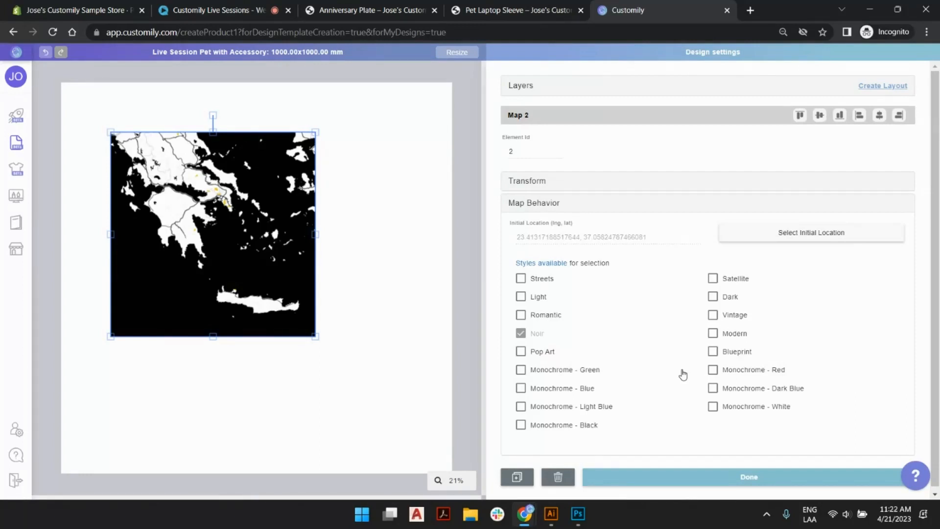
left_click_drag(293, 183, 310, 181)
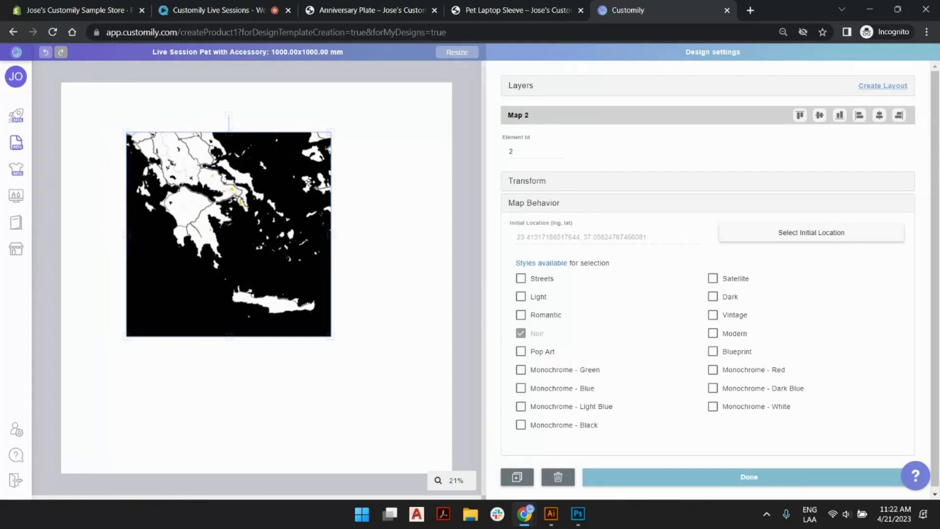
Replace the map with a dynamic image element on the canvas.
key("Delete")
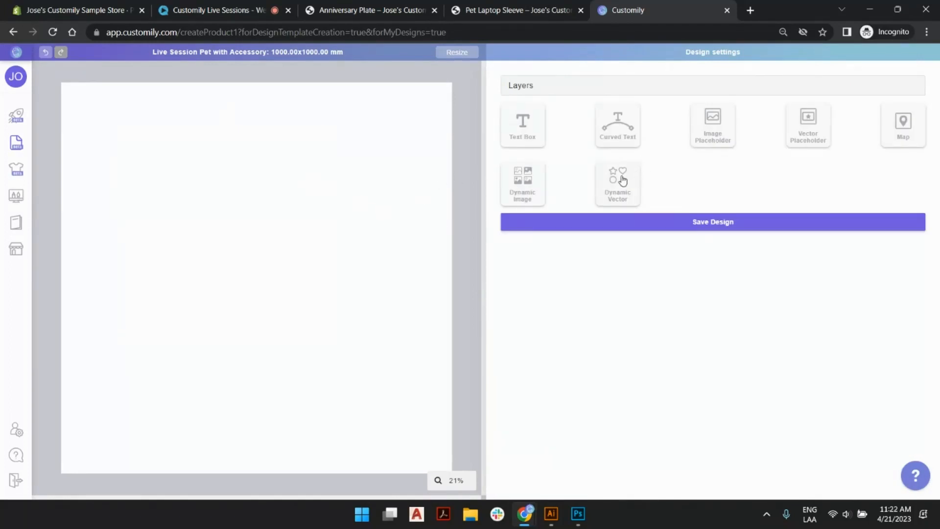
left_click(523, 184)
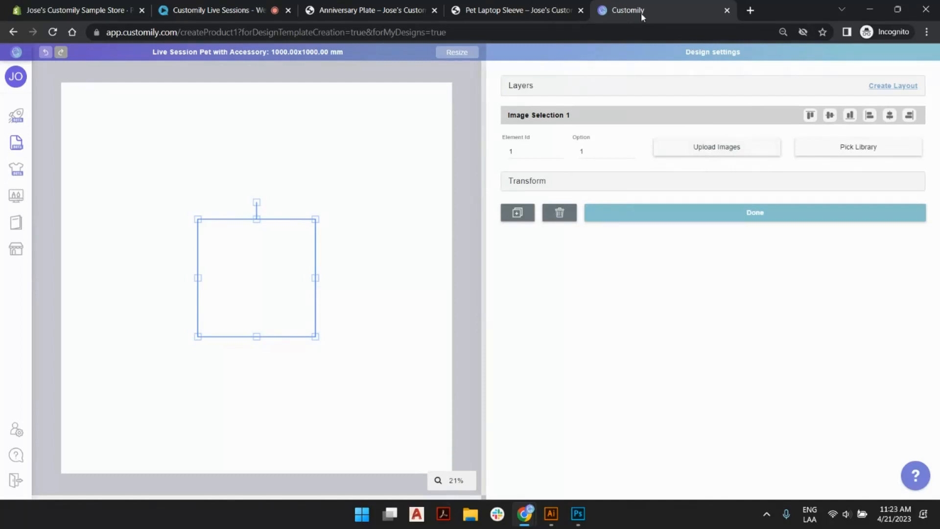
Open the Libraries page in a separate browser tab and examine the colors in the Demo colors (Imported) (Imported) library.
mouse_move(15, 147)
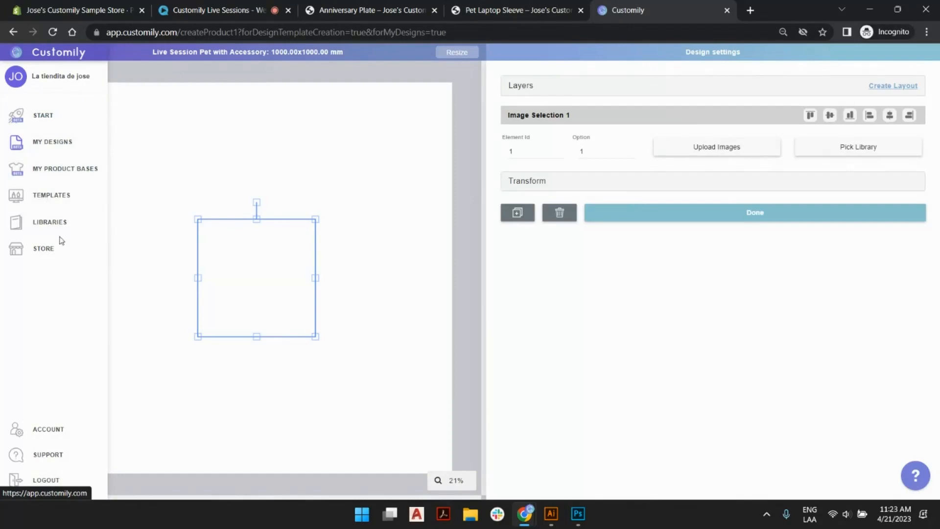
left_click(48, 223)
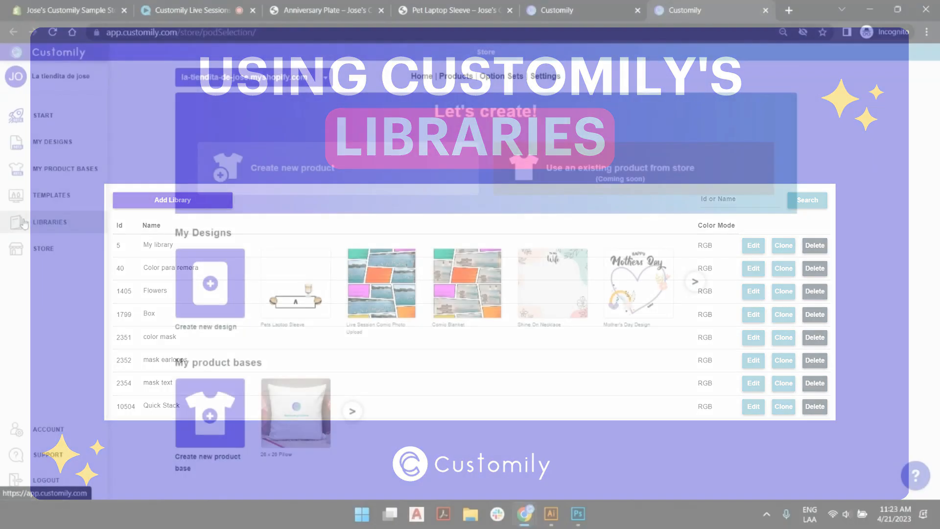
left_click(22, 223)
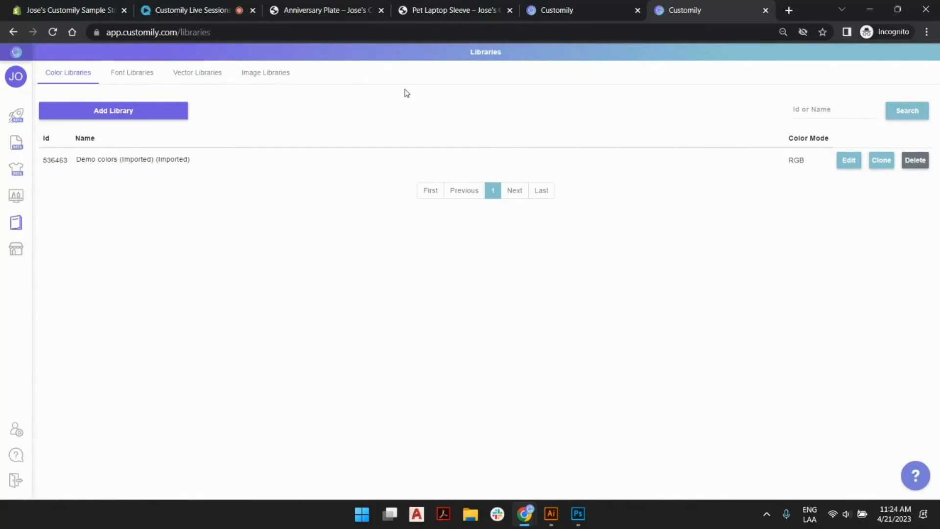
left_click(853, 164)
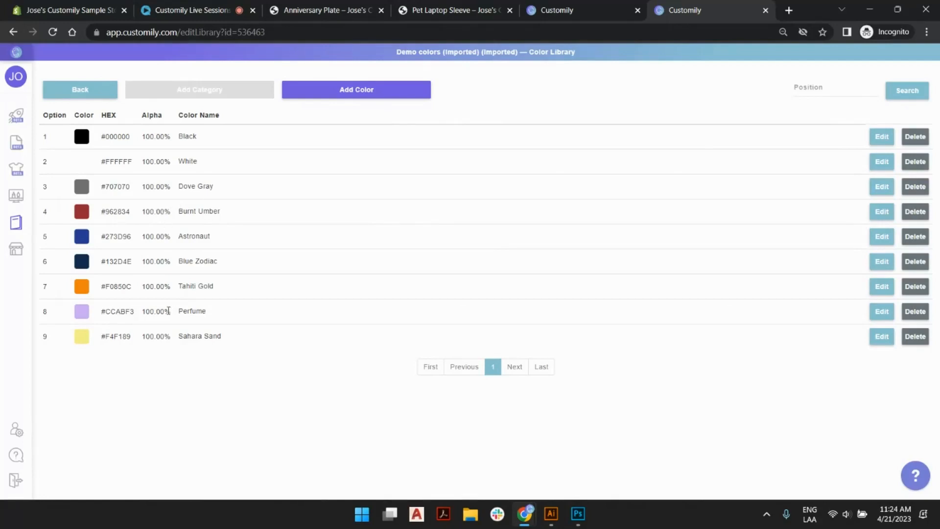
left_click(365, 102)
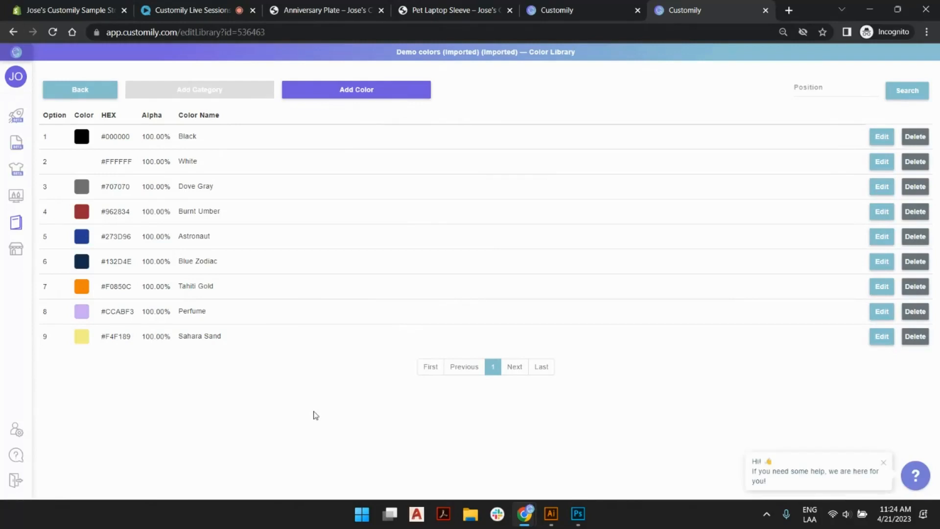
Return to the library list and show the font libraries.
left_click(93, 93)
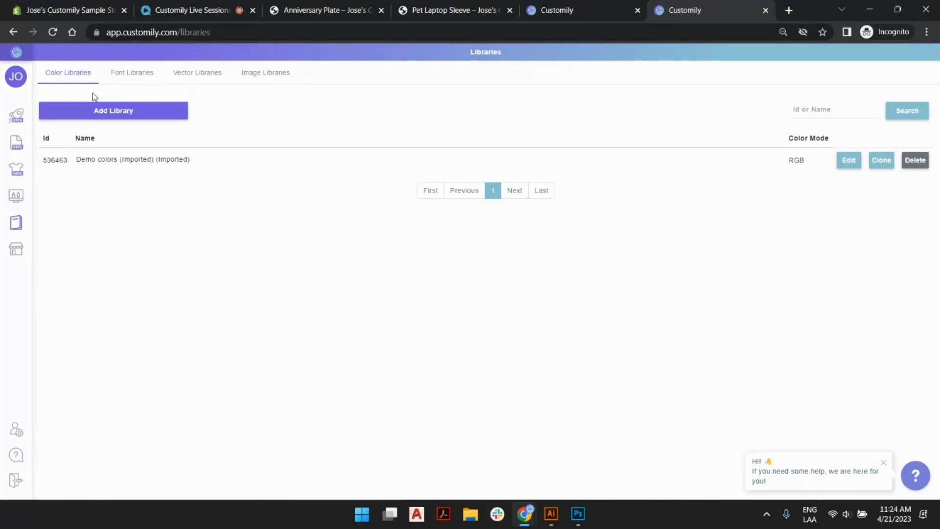
left_click(112, 76)
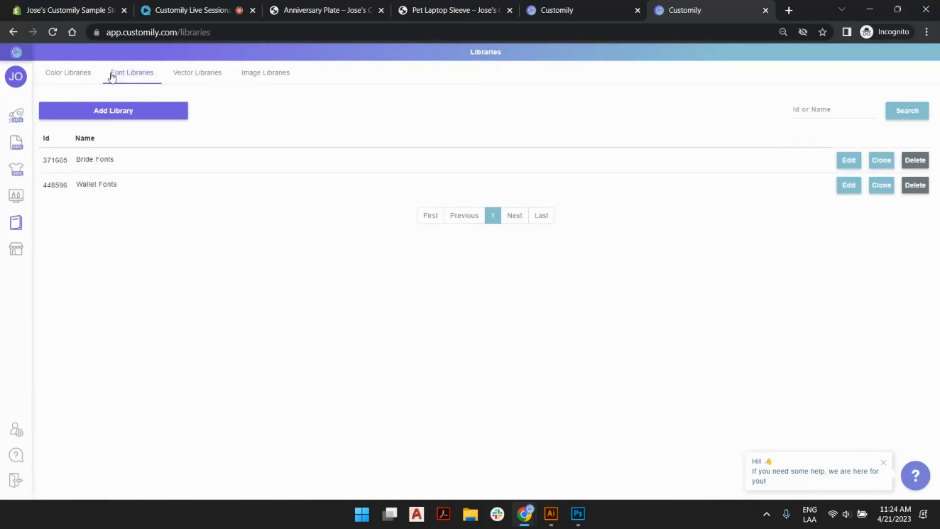
Show the image libraries, search them for "dog" and open the Full Color Frontal - Dogs library.
left_click(267, 72)
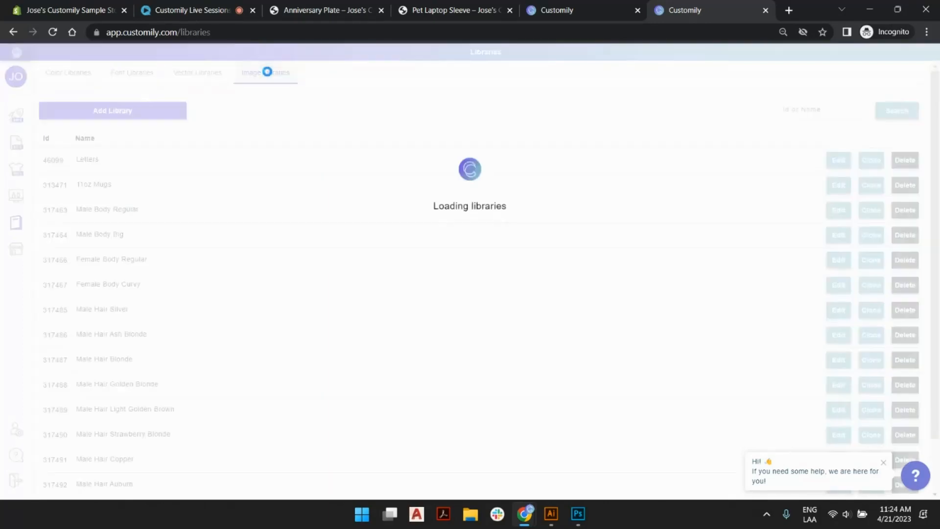
scroll(404, 247, "down", 2)
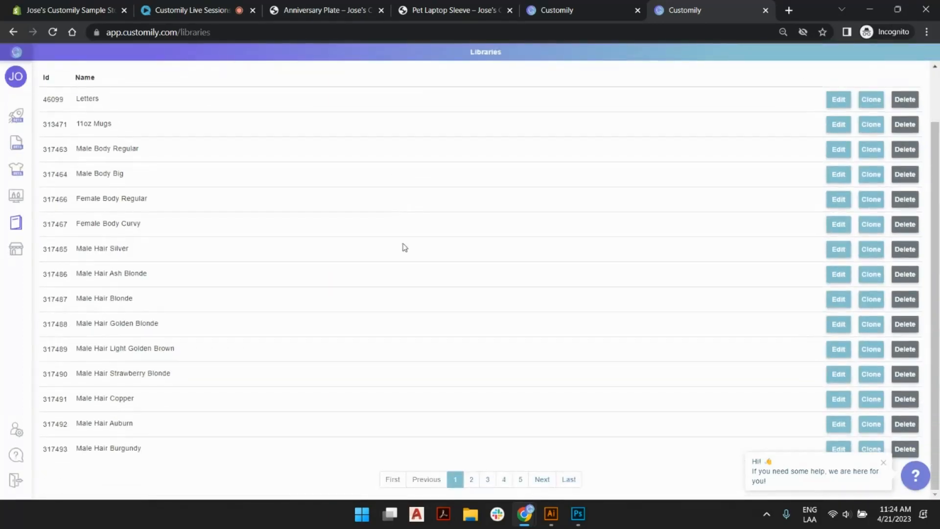
scroll(261, 264, "up", 2)
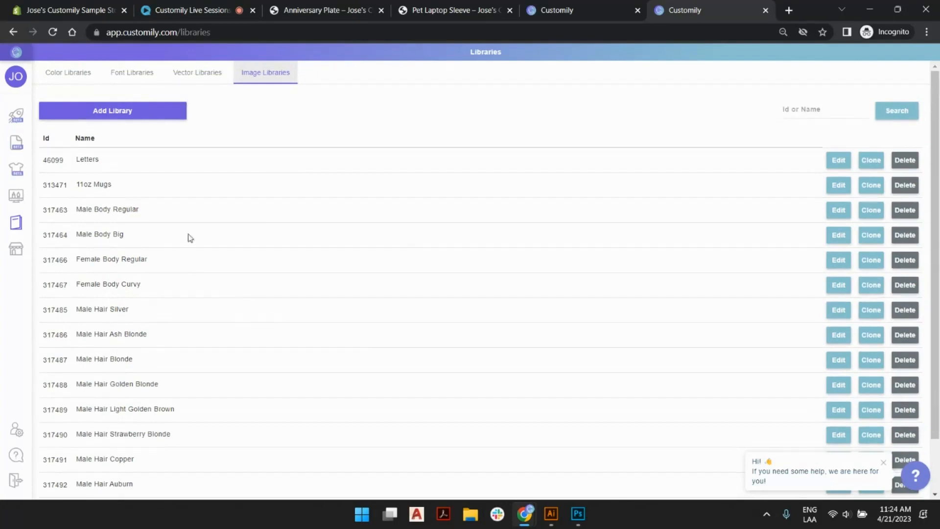
left_click(804, 109)
type("g")
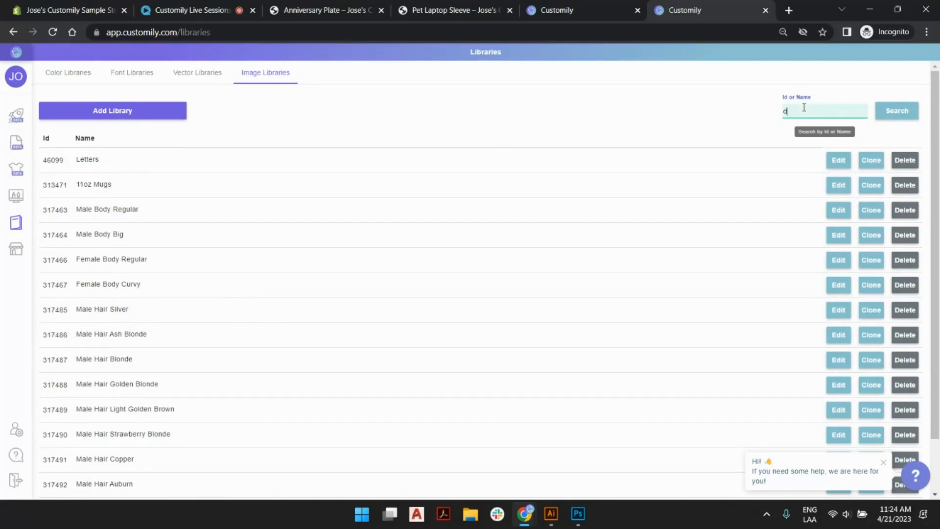
left_click(896, 111)
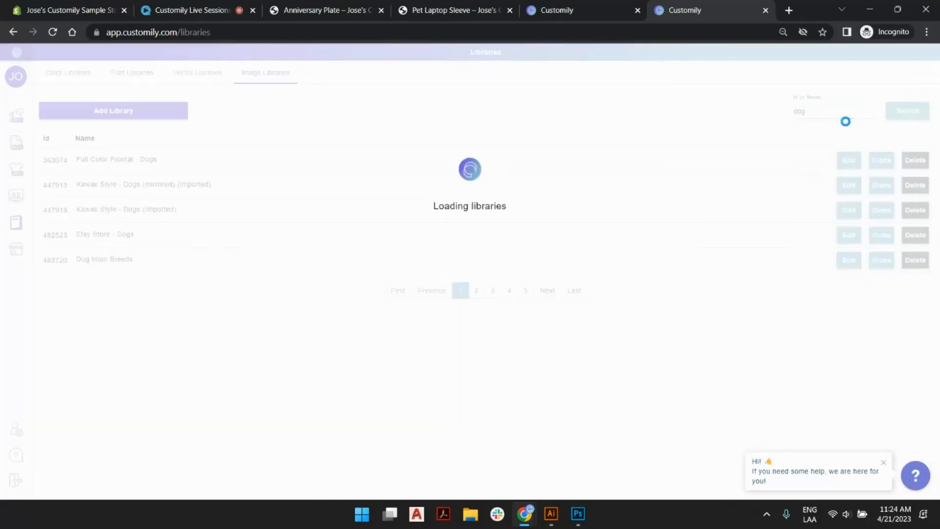
mouse_move(95, 164)
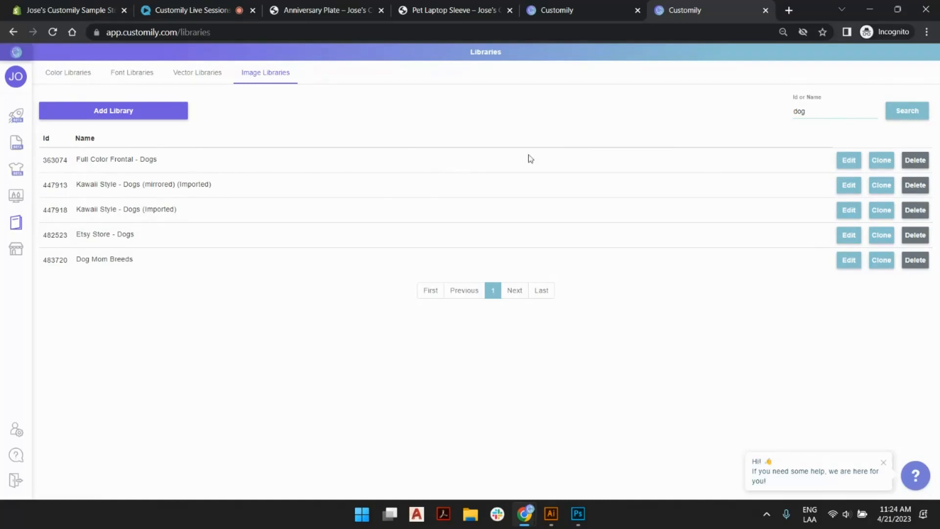
left_click(852, 160)
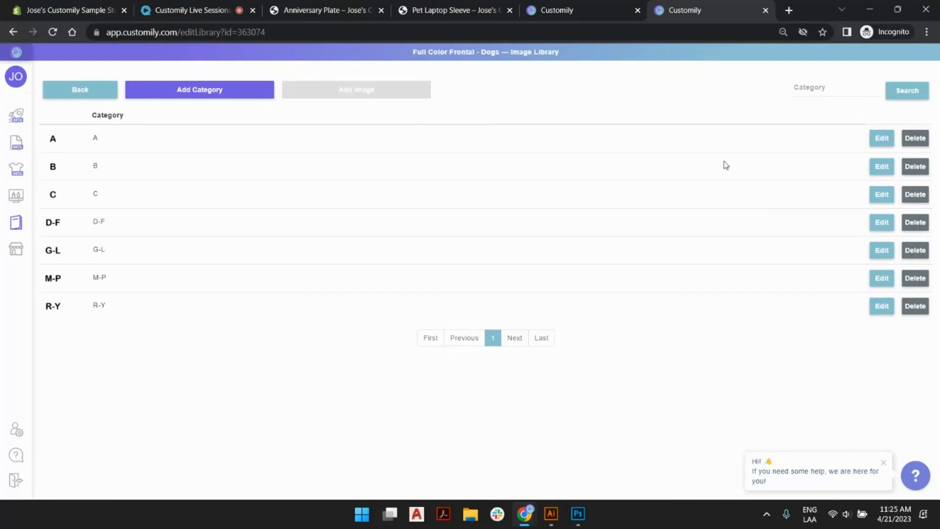
On the Pet Laptop Sleeve store page, switch the selected pet to Dog to view its breed categories, and set it back to Cat.
left_click(450, 9)
scroll(651, 298, "down", 7)
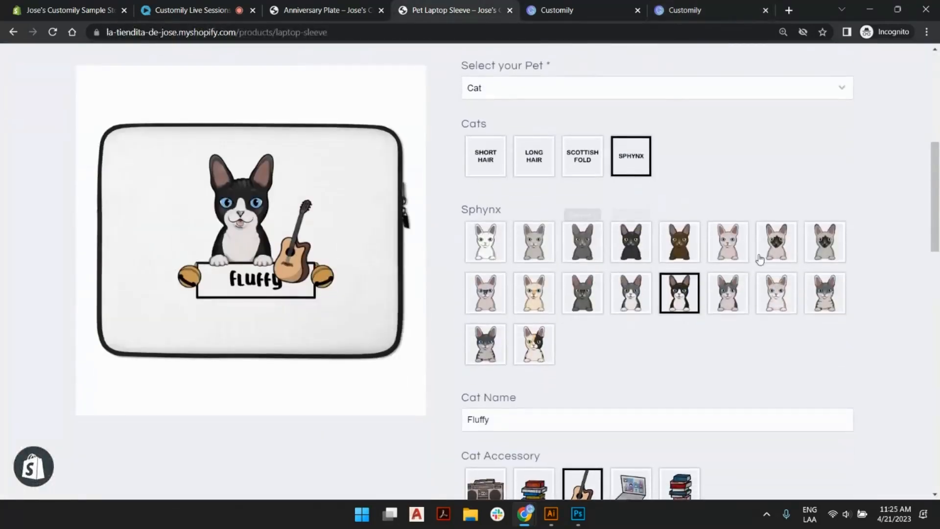
left_click(565, 96)
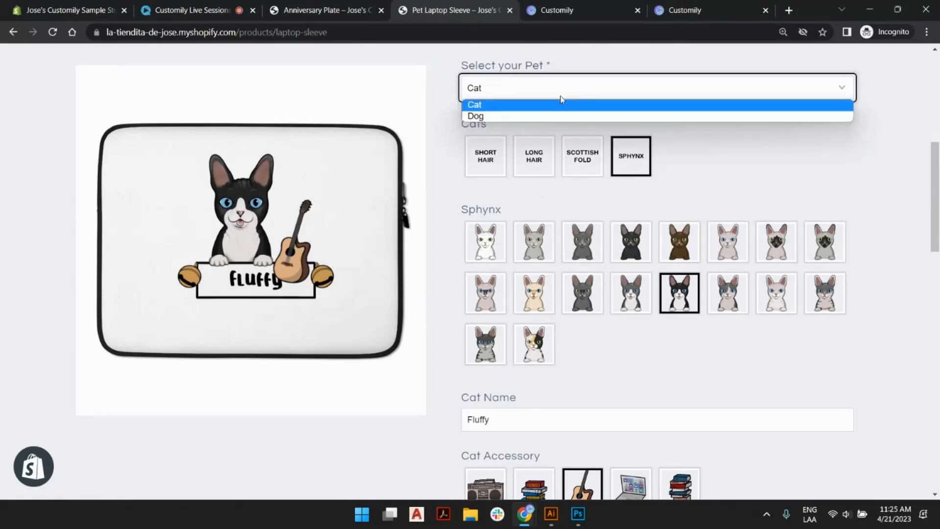
left_click(546, 118)
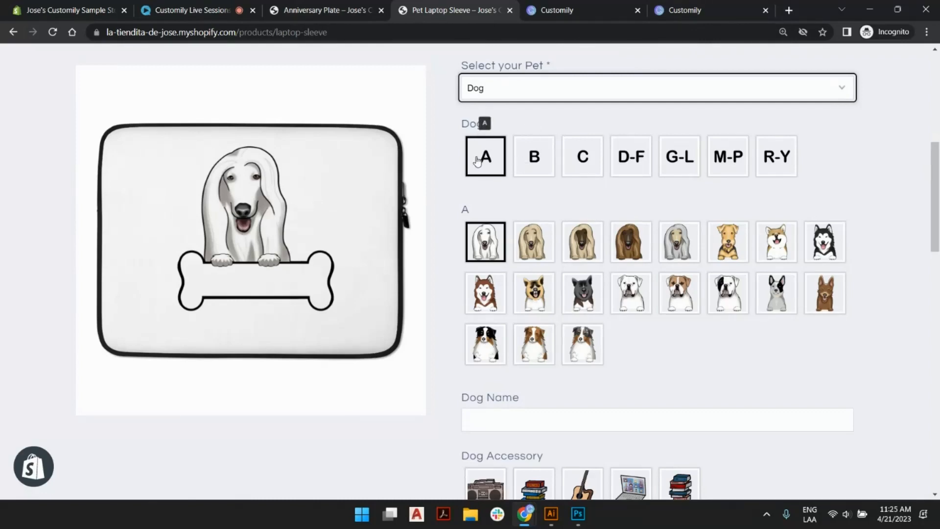
left_click(547, 96)
left_click(545, 108)
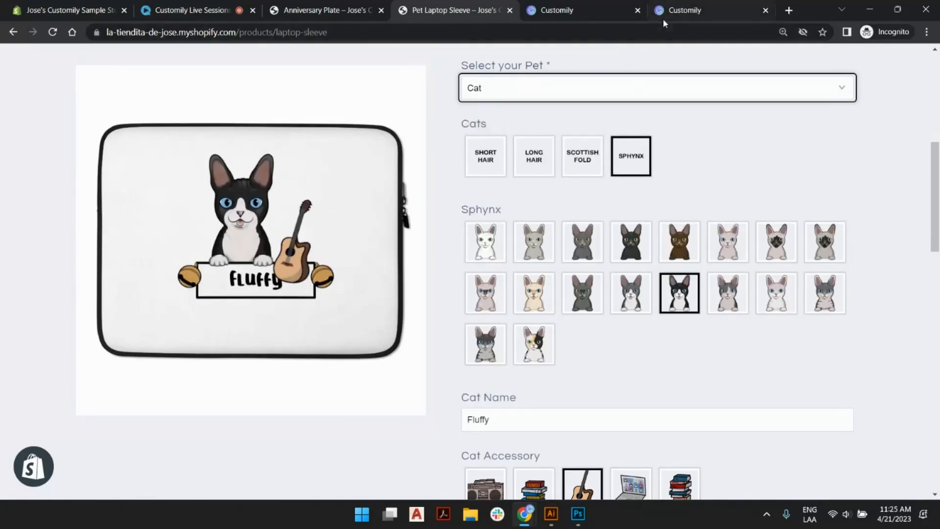
Return to the Full Color Frontal - Dogs library and examine both pages of images in category A.
left_click(675, 10)
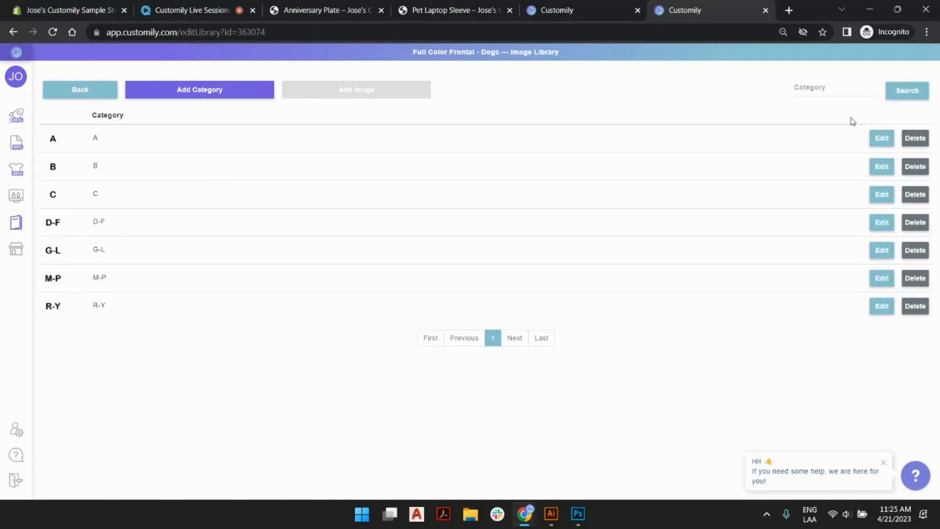
left_click(887, 139)
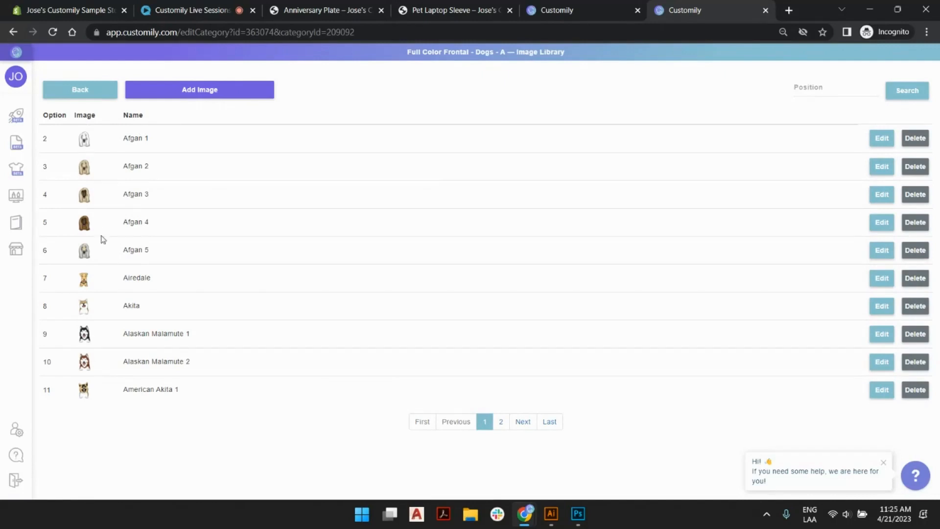
left_click(501, 423)
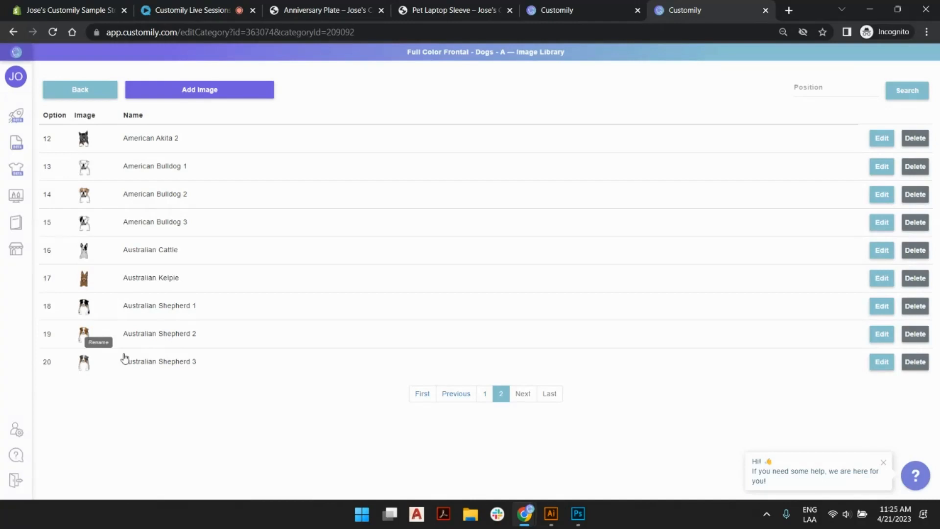
On the Pet Laptop Sleeve store page, compare the Scottish Fold, Long Hair and Short Hair cat categories, ending back on Sphynx.
left_click(431, 10)
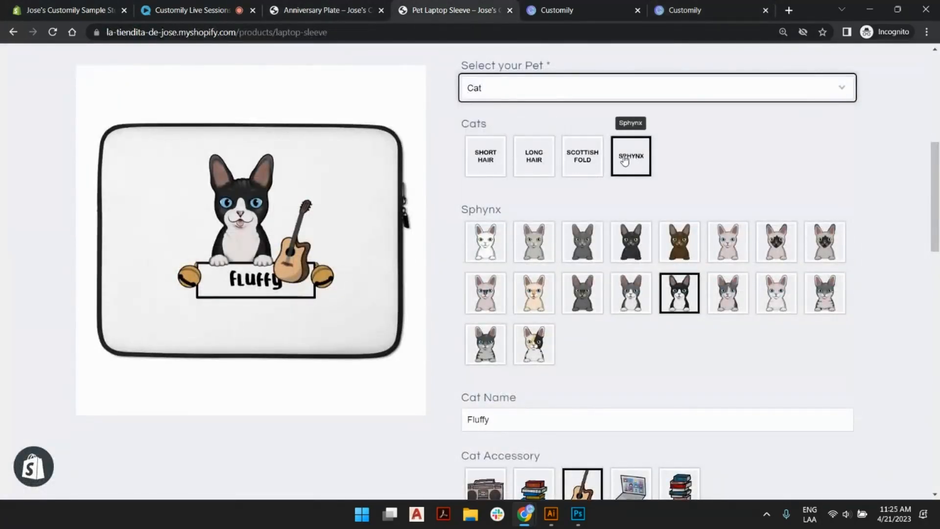
left_click(592, 159)
left_click(534, 157)
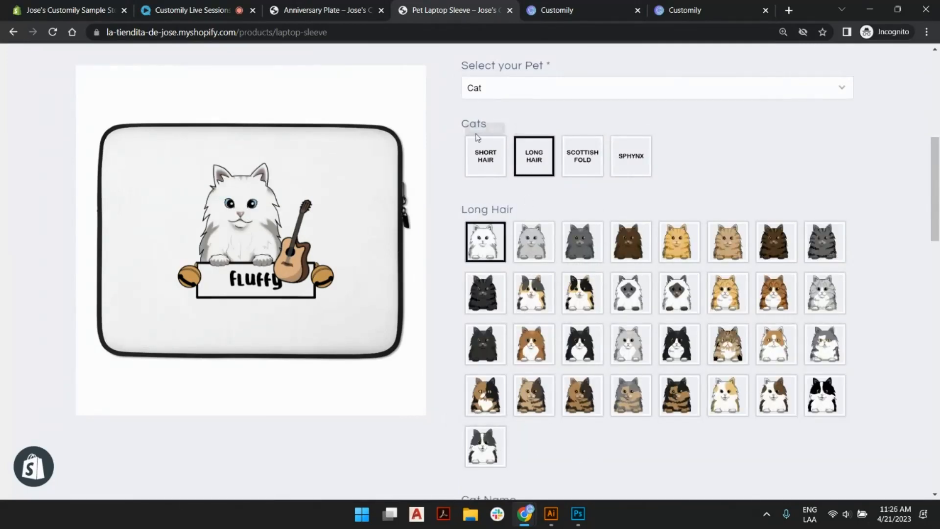
left_click(487, 149)
left_click(534, 156)
left_click(582, 157)
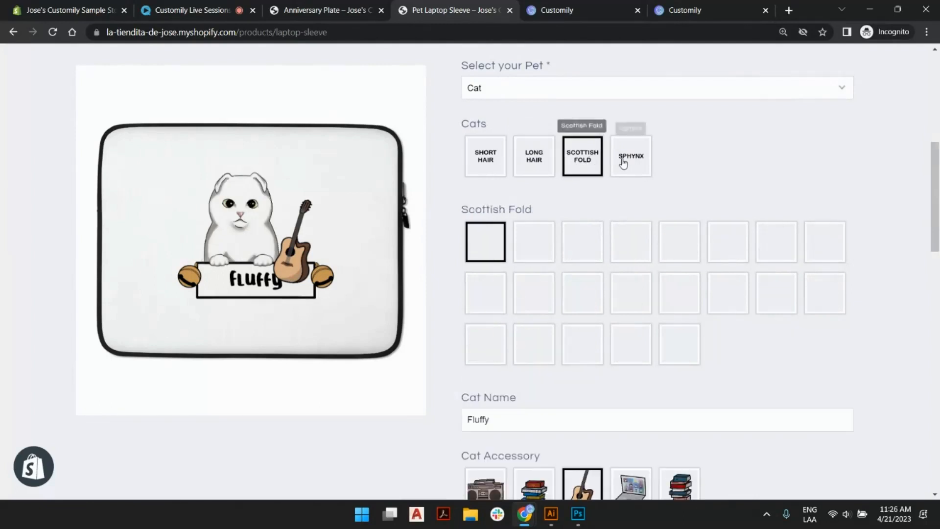
left_click(625, 161)
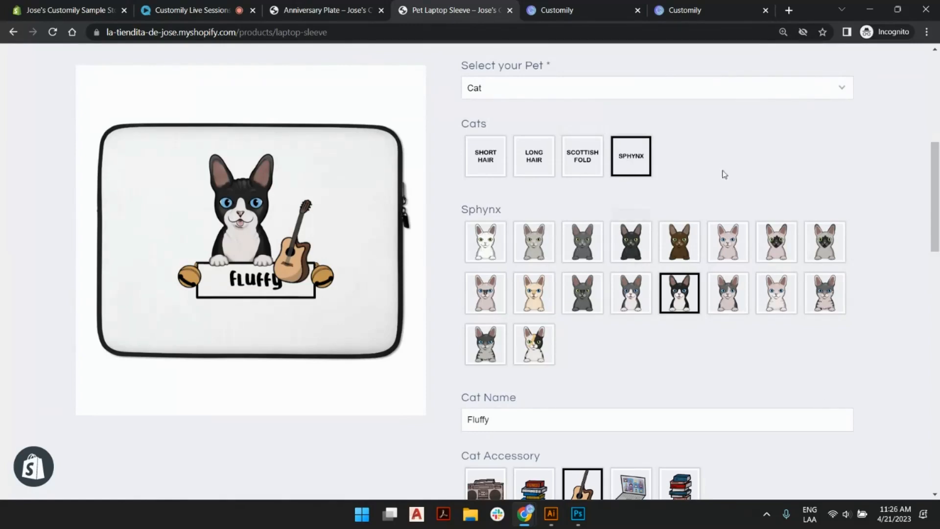
Return to the dog library's category list and examine the Cat Accessory options on the Pet Laptop Sleeve store page.
left_click(692, 18)
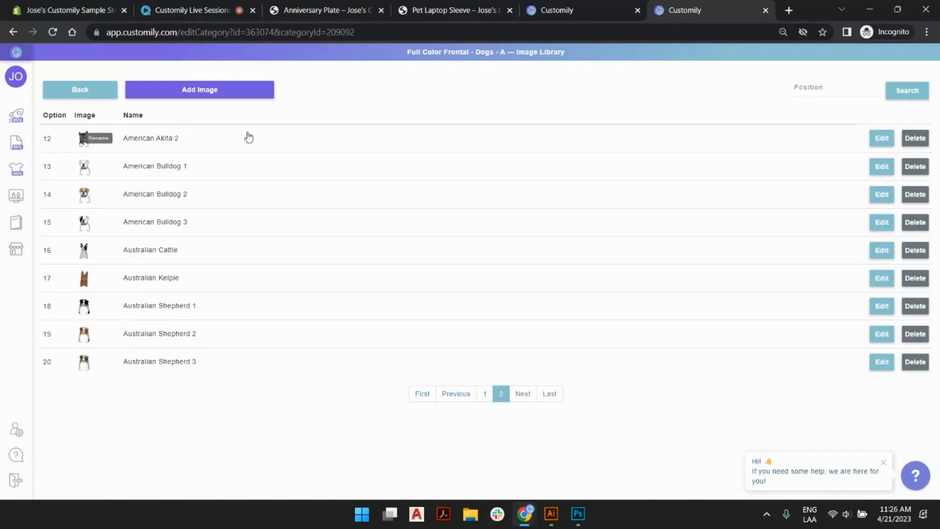
left_click(107, 96)
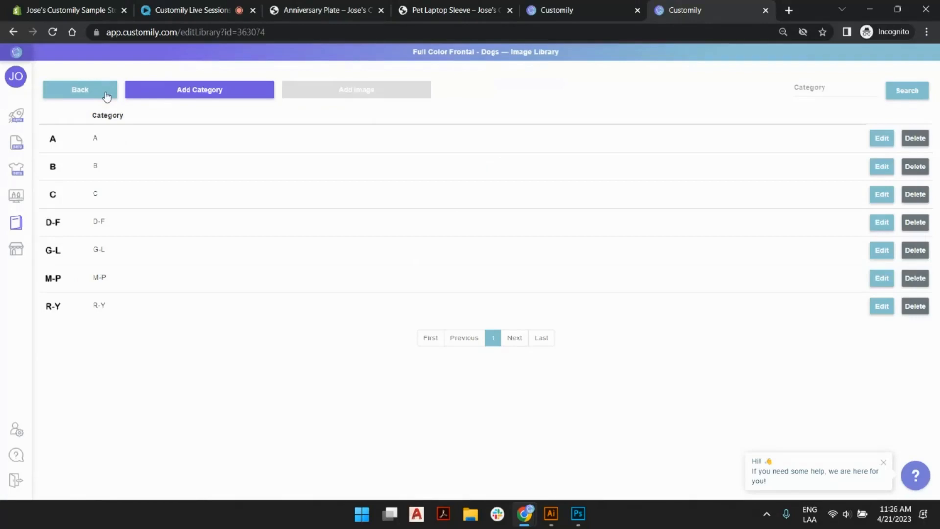
left_click(440, 9)
scroll(563, 221, "down", 6)
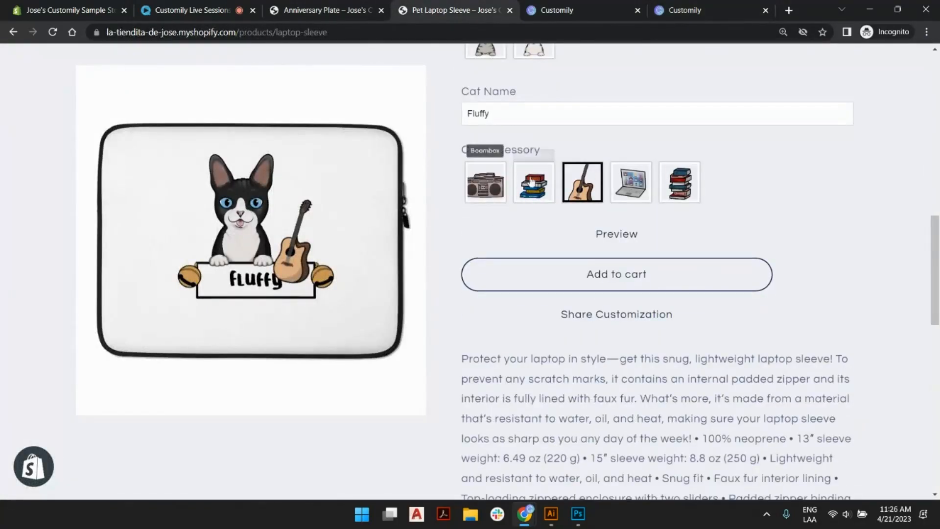
Go back to the image library list and create a new image library named Pet Accessories.
left_click(696, 18)
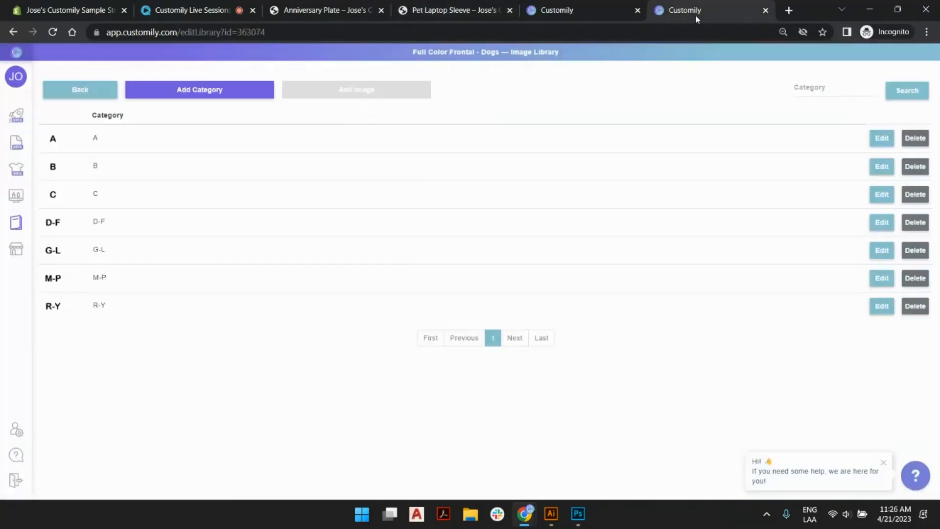
left_click(74, 92)
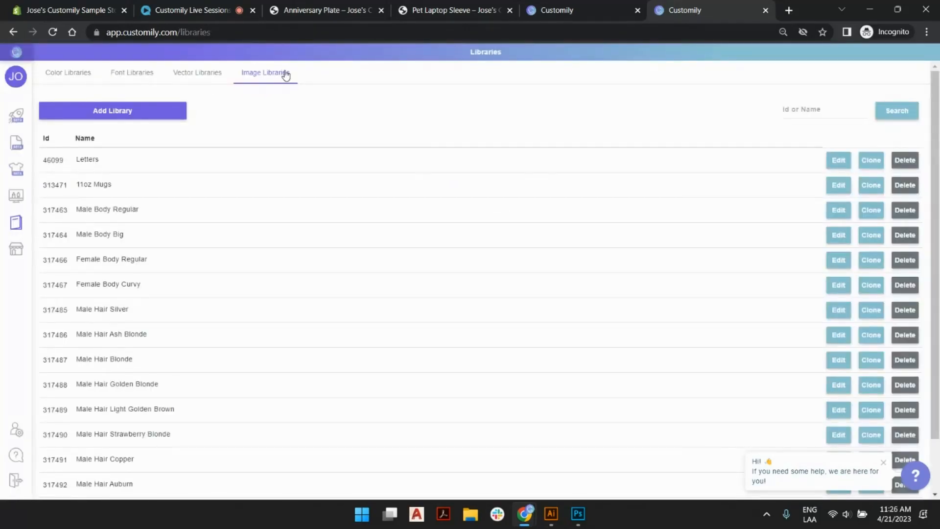
left_click(150, 112)
triple_click(450, 271)
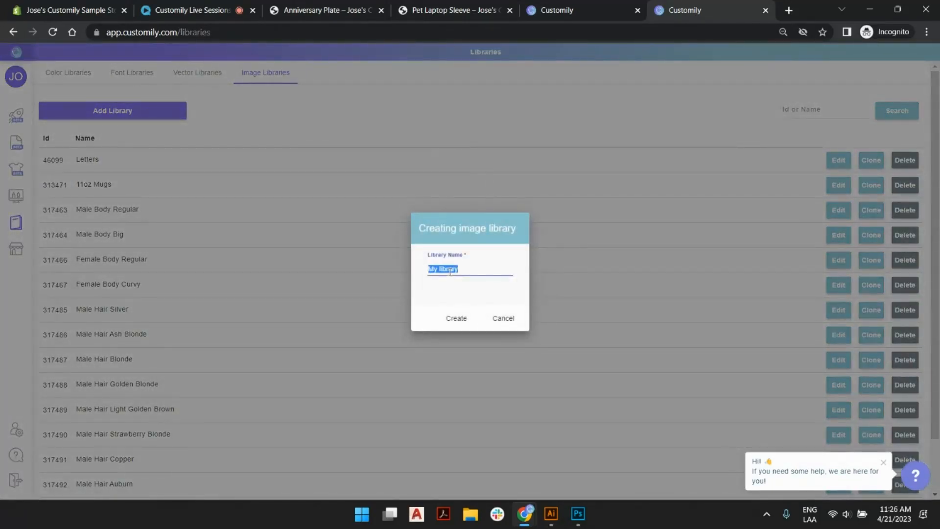
type("Pet Accessories")
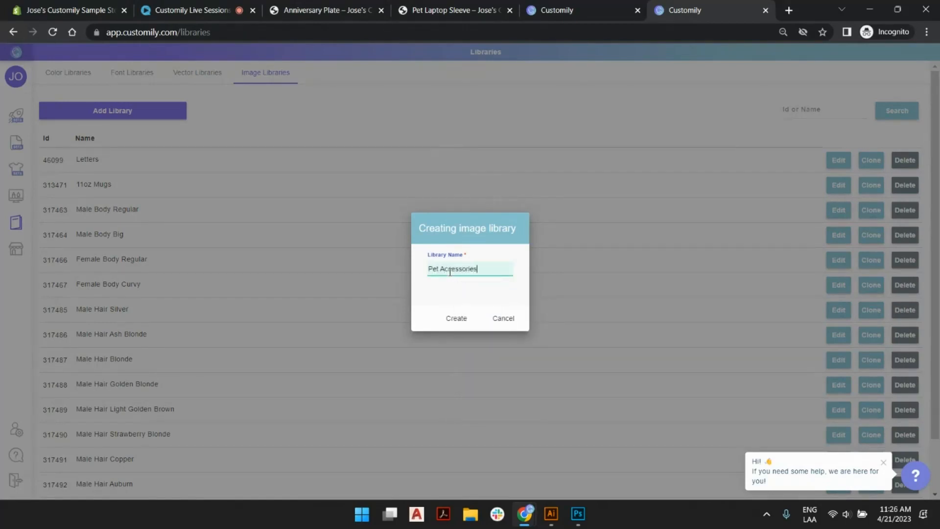
left_click(461, 321)
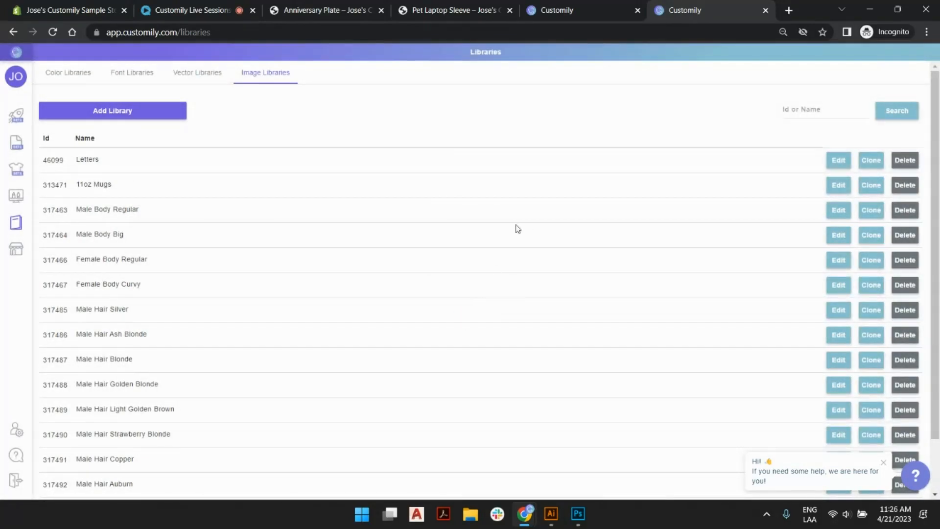
Find the Pet Accessories library on the last page of the image library list and open it for editing.
scroll(519, 230, "down", 2)
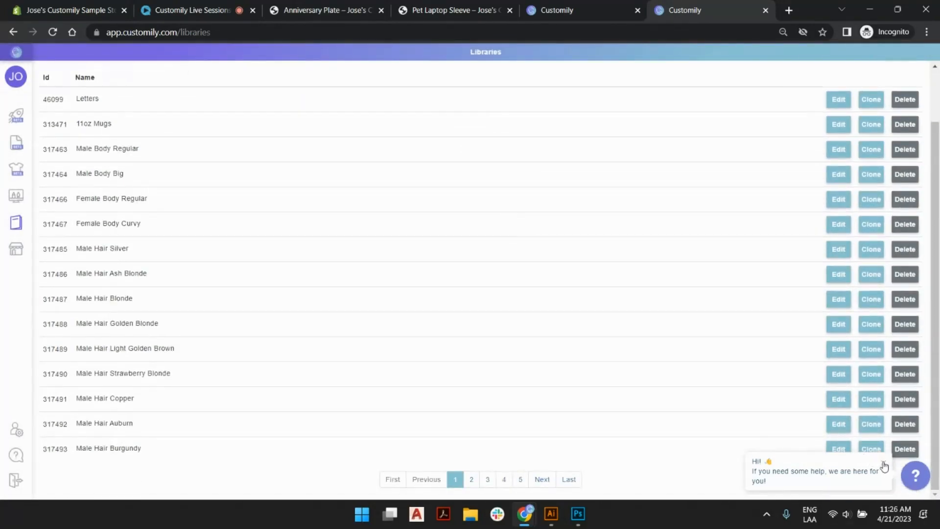
left_click(883, 462)
left_click(571, 479)
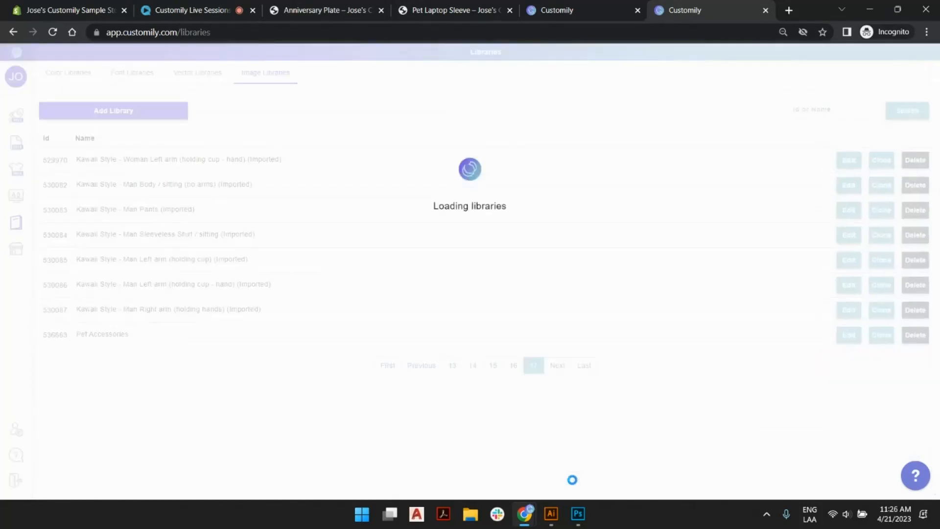
mouse_move(116, 335)
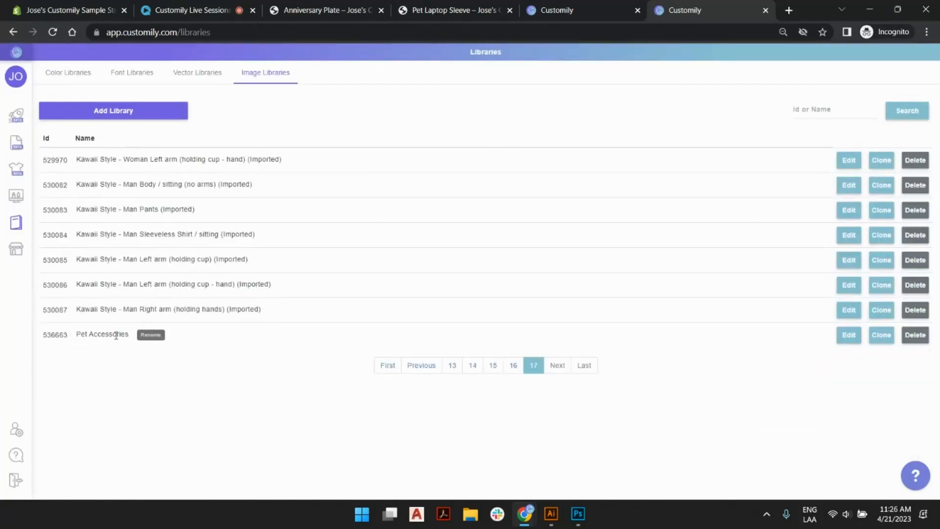
left_click(851, 340)
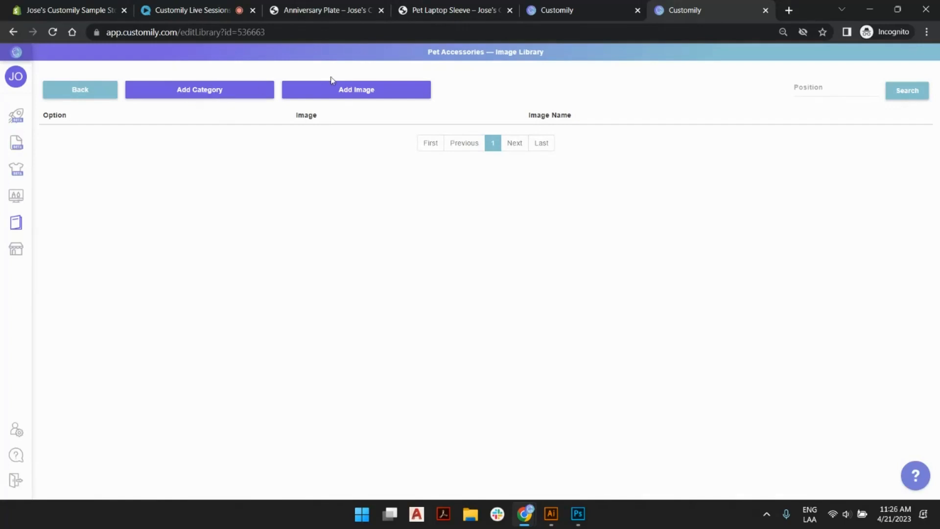
Add all images from the Objects folder to the Pet Accessories library, starting at position 1.
left_click(339, 91)
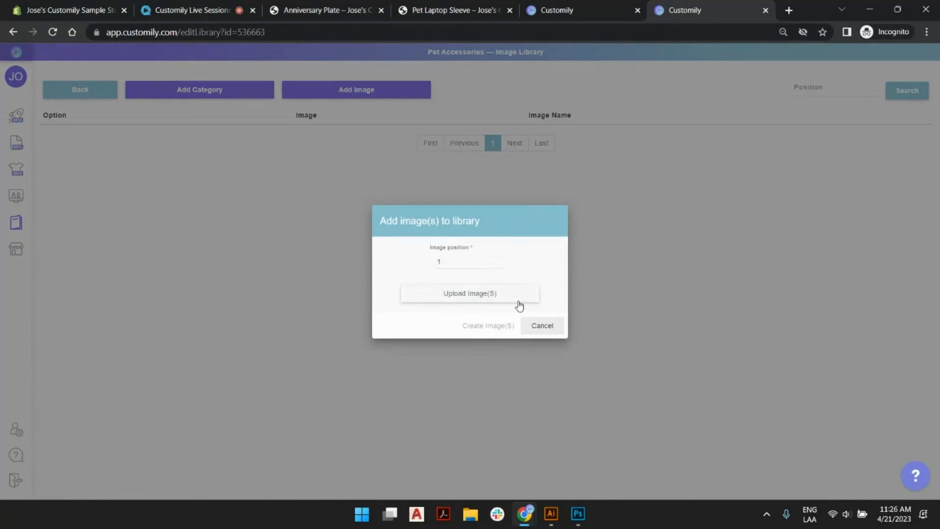
left_click(465, 293)
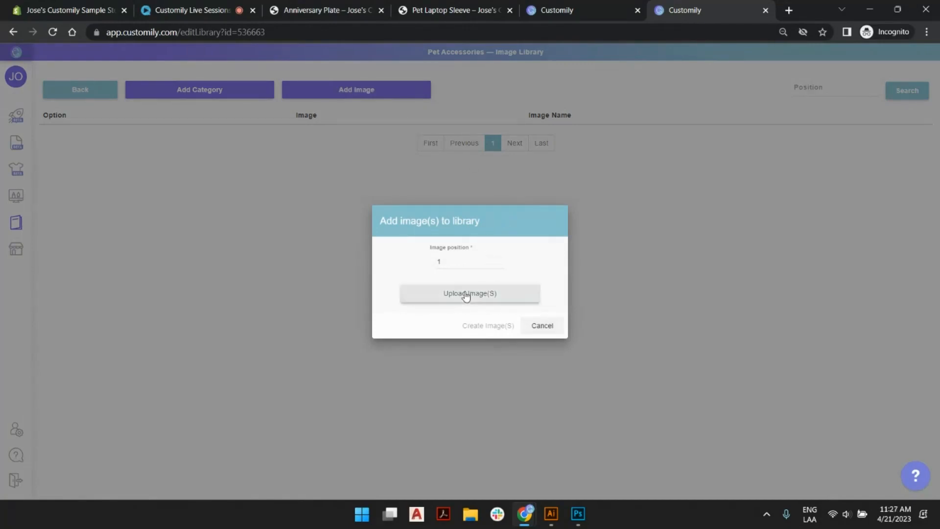
double_click(142, 109)
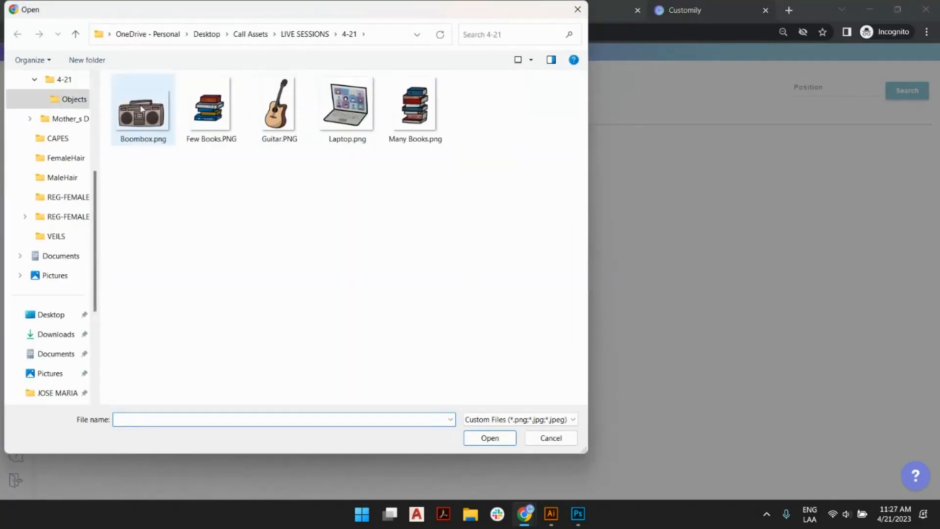
left_click(143, 109)
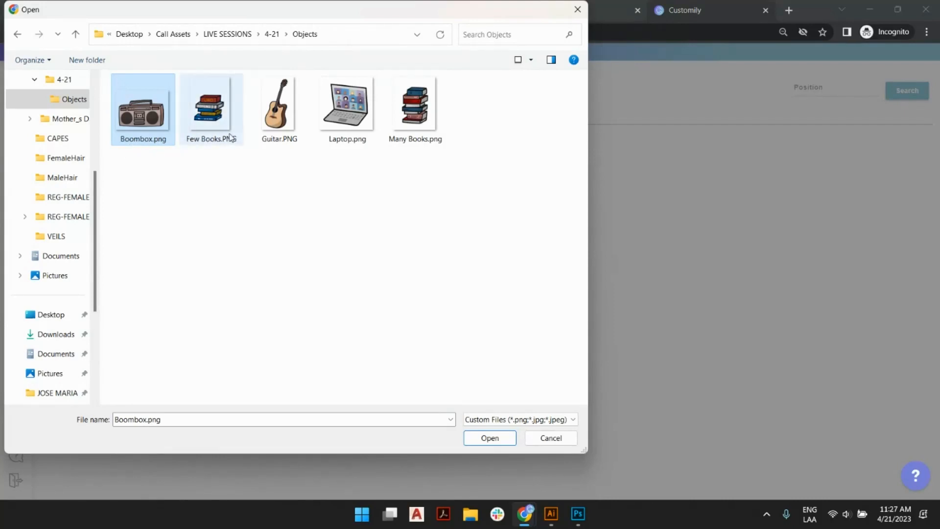
left_click(415, 107, "ctrl")
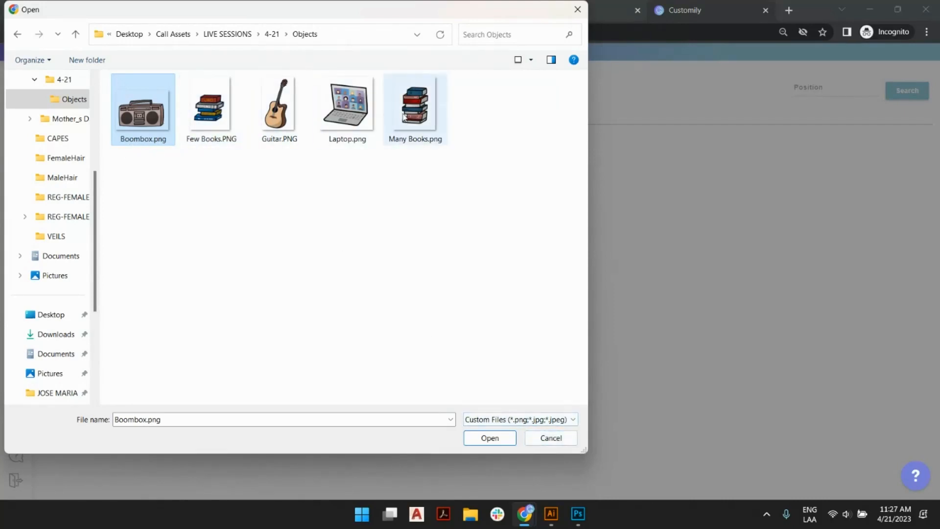
key("ctrl+a")
left_click(490, 437)
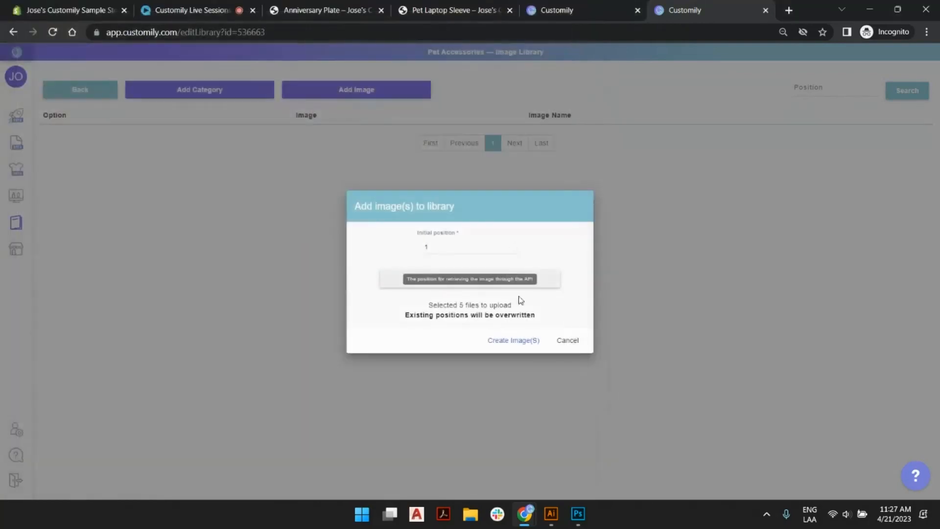
left_click(517, 340)
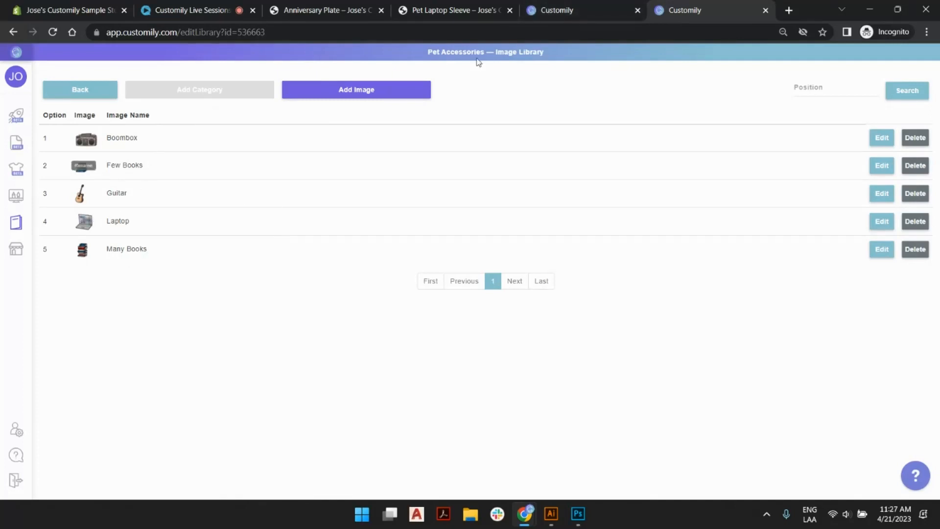
Compare the store page's Cat Accessory options with the Pet Accessories library, ending back in the Live Session Pet with Accessory design.
left_click(448, 8)
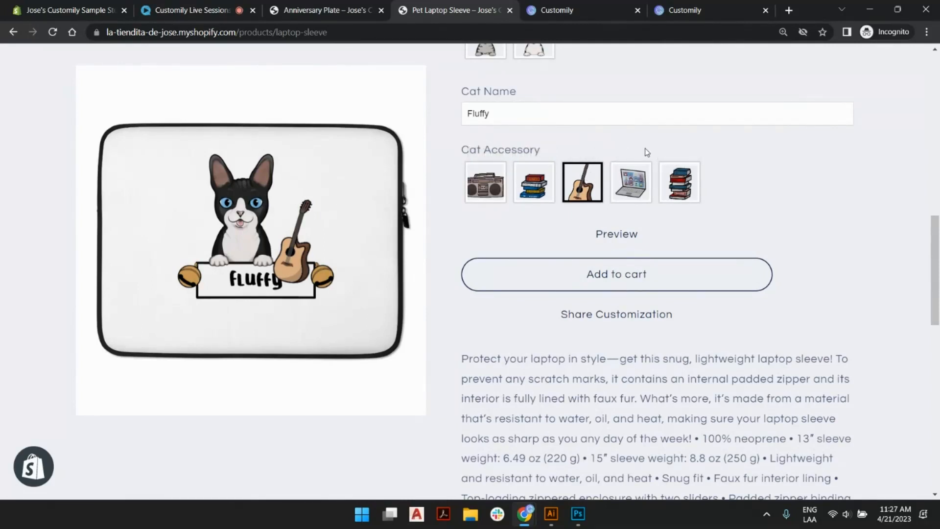
left_click(670, 9)
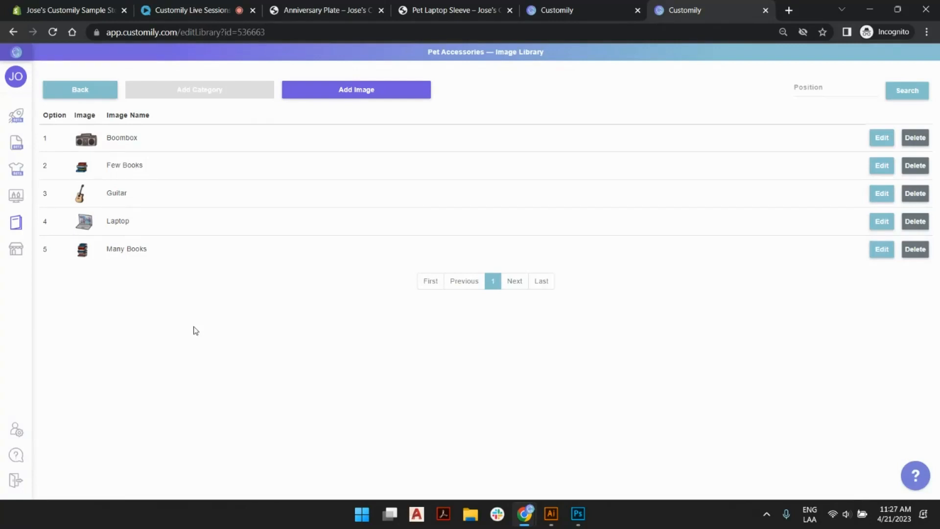
left_click(585, 7)
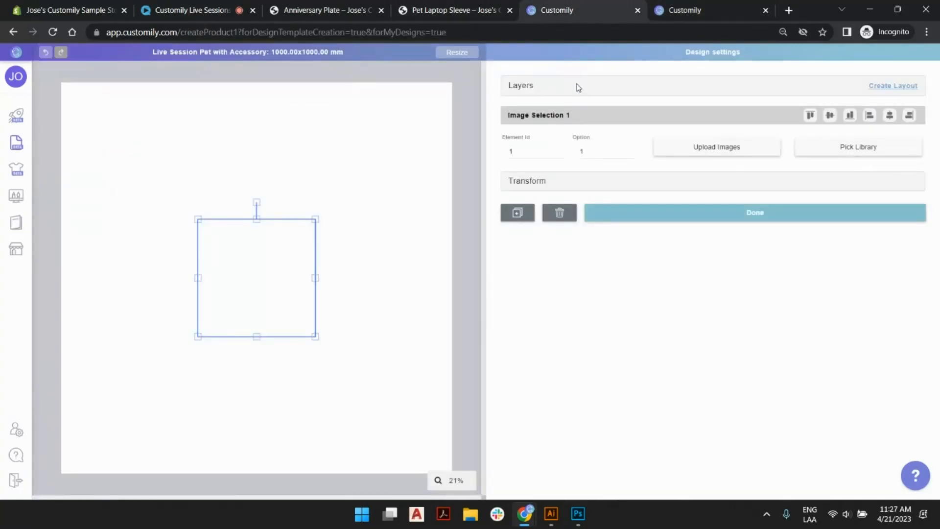
Search the image libraries for "dog" and assign Full Color Frontal - Dogs to the Image Selection 1 layer.
left_click(528, 93)
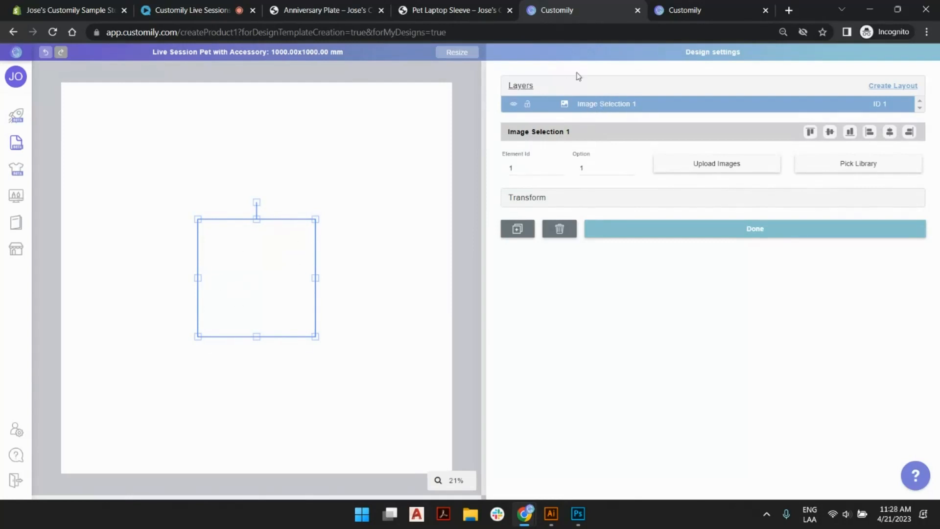
left_click(866, 170)
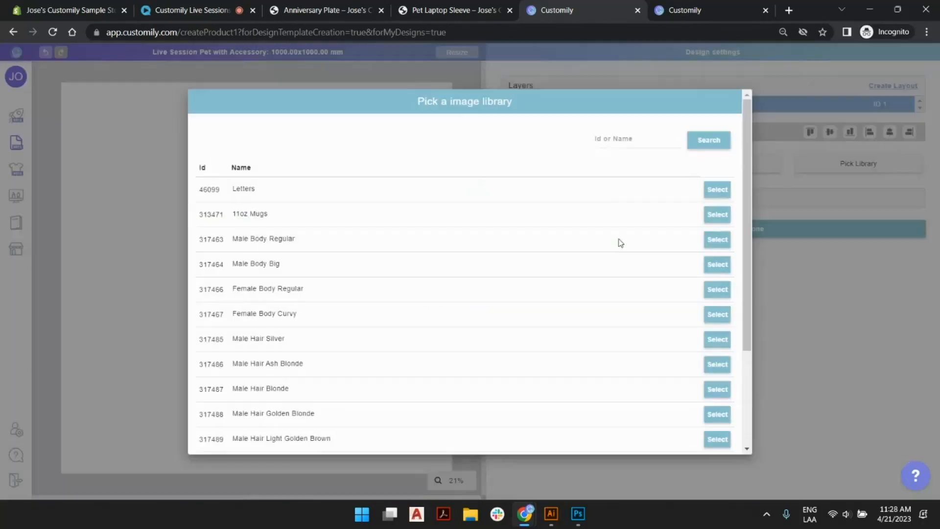
left_click(654, 142)
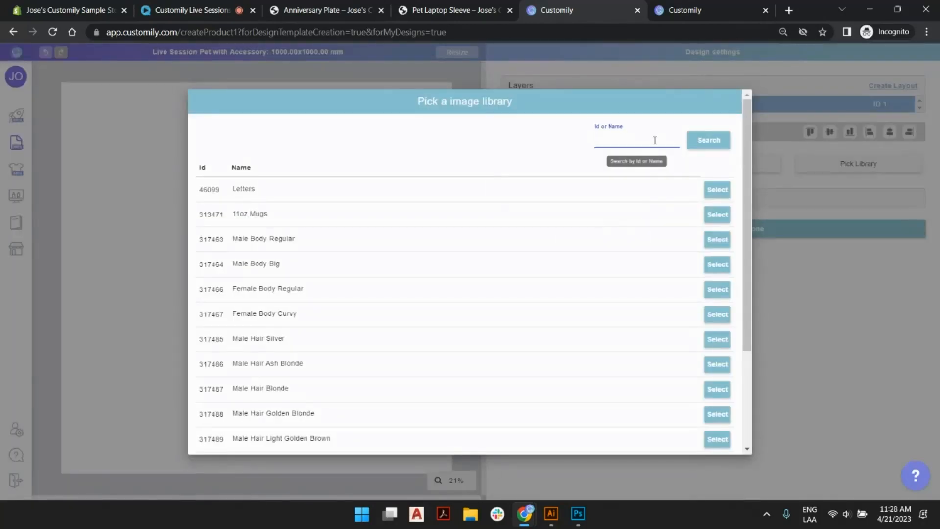
type("dog")
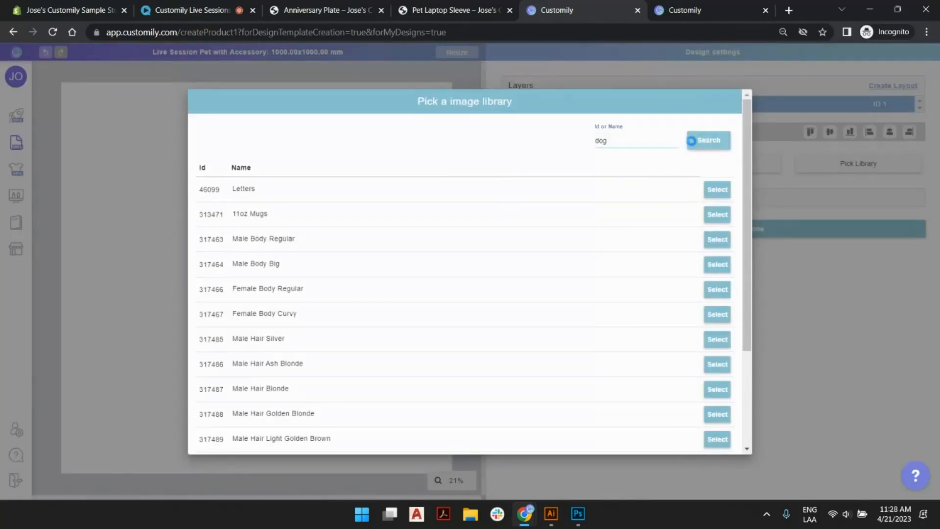
key("Return")
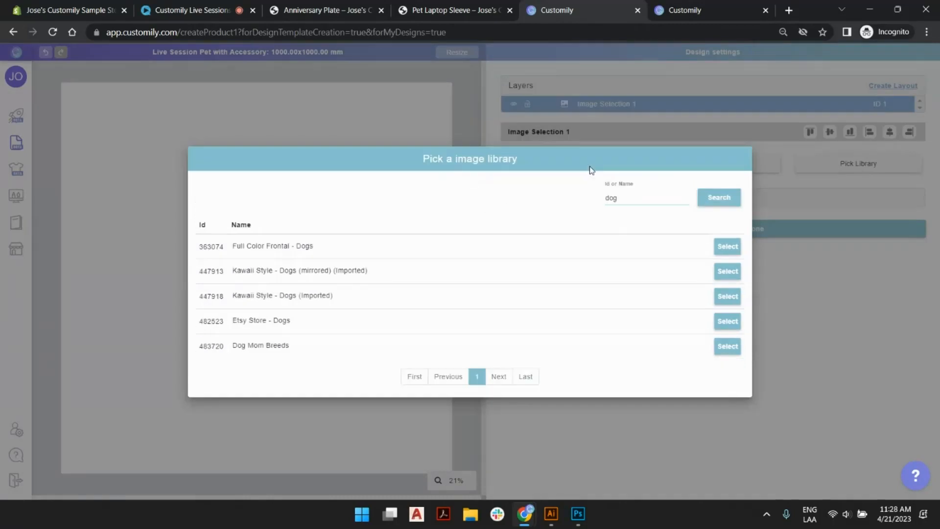
left_click(729, 247)
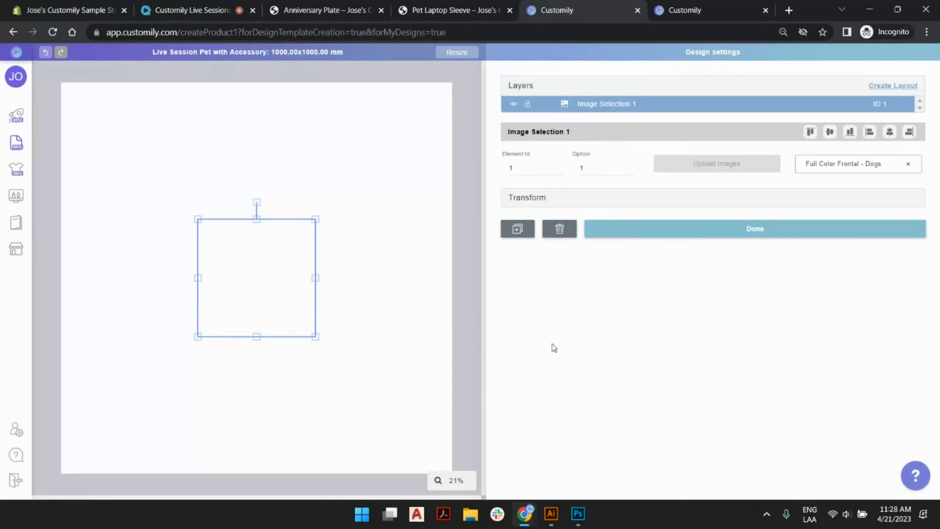
Preview different dogs in Image Selection 1 by trying option numbers such as 20, 184, 8 and 27.
left_click(630, 167)
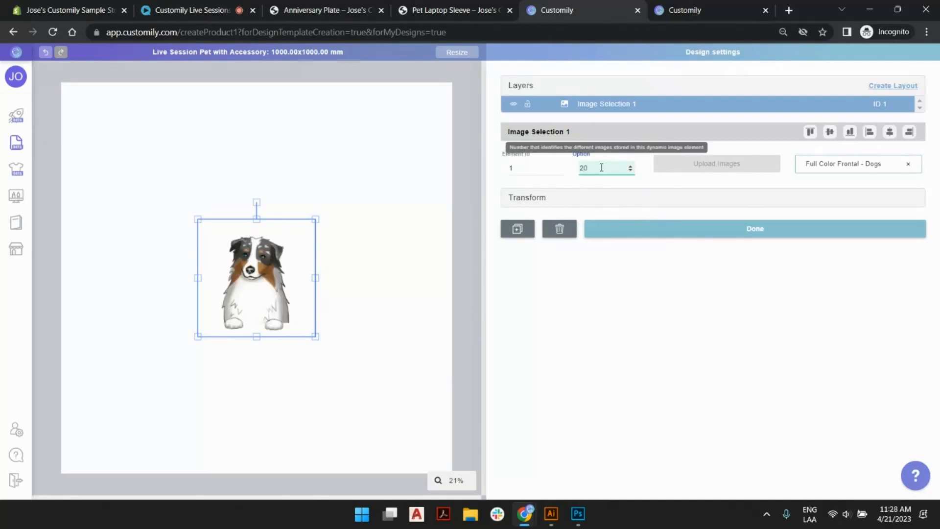
left_click_drag(588, 165, 576, 168)
type("184")
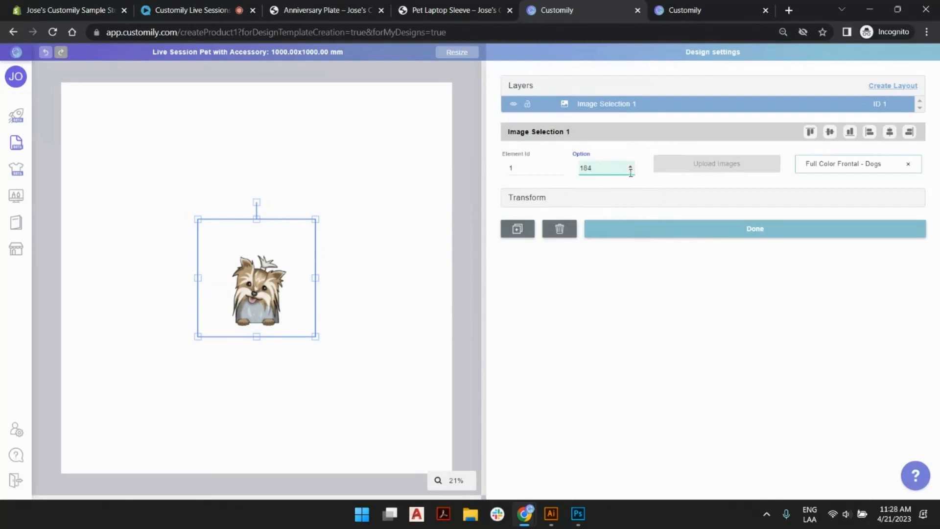
left_click_drag(603, 169, 558, 170)
type("80")
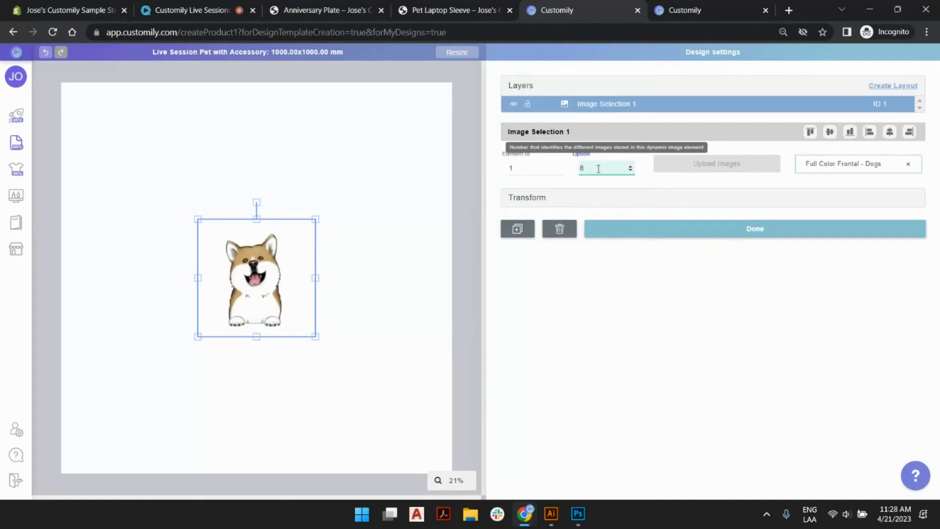
left_click_drag(598, 168, 545, 167)
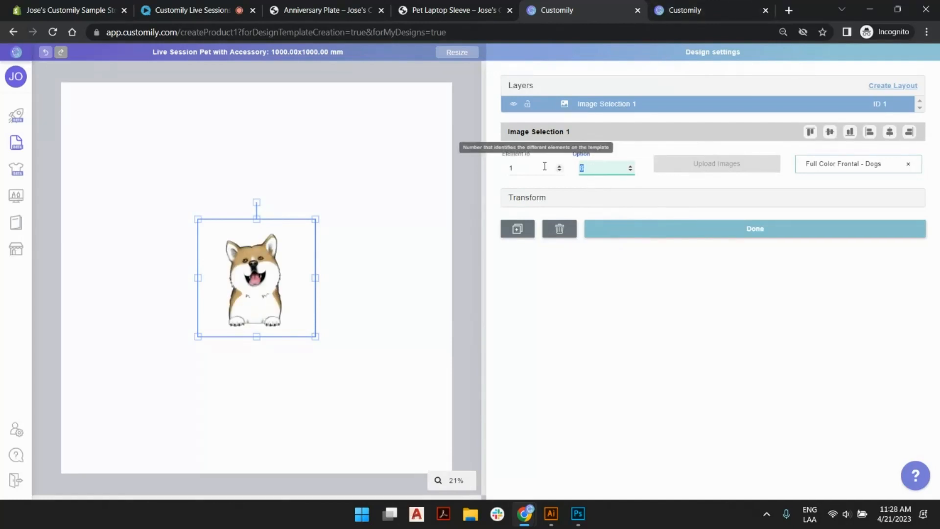
type("26")
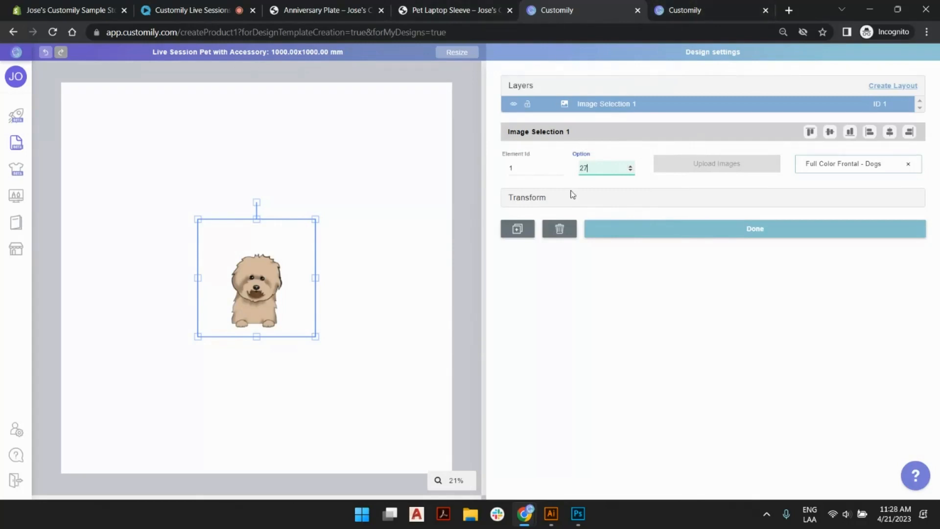
Return to the image library list, search for "dog" and open the Full Color Frontal - Dogs library.
left_click(666, 10)
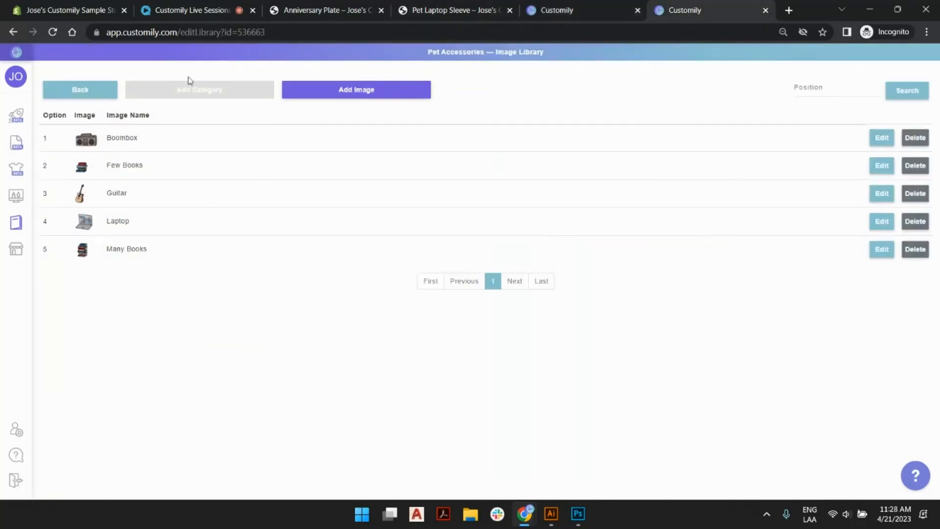
left_click(68, 91)
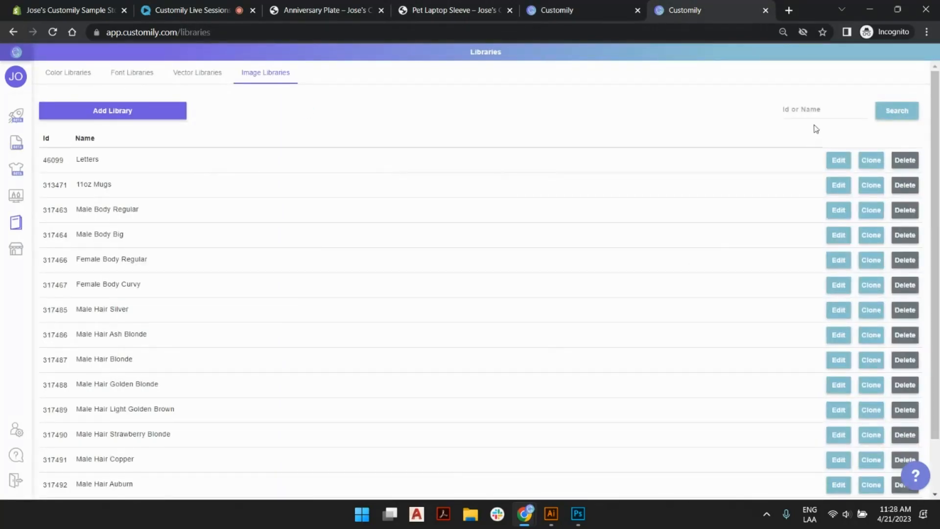
left_click(817, 110)
type("dog")
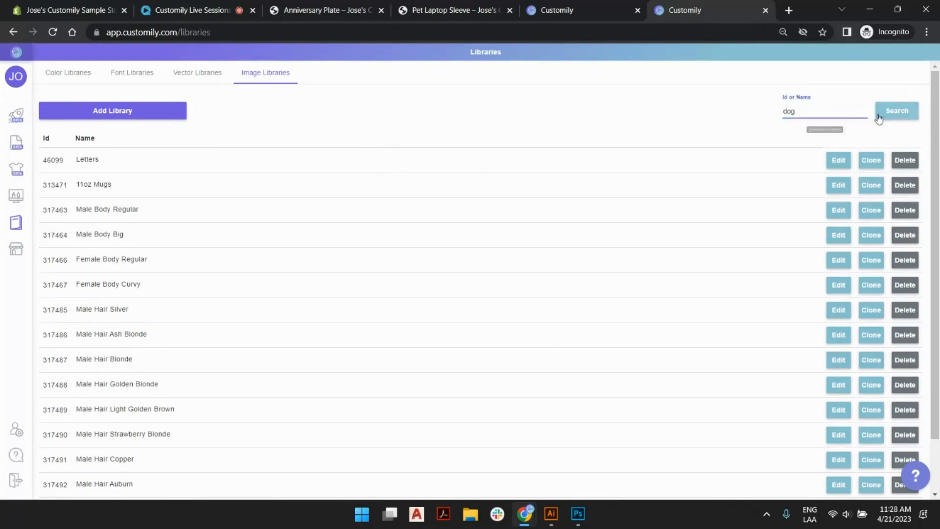
left_click(879, 117)
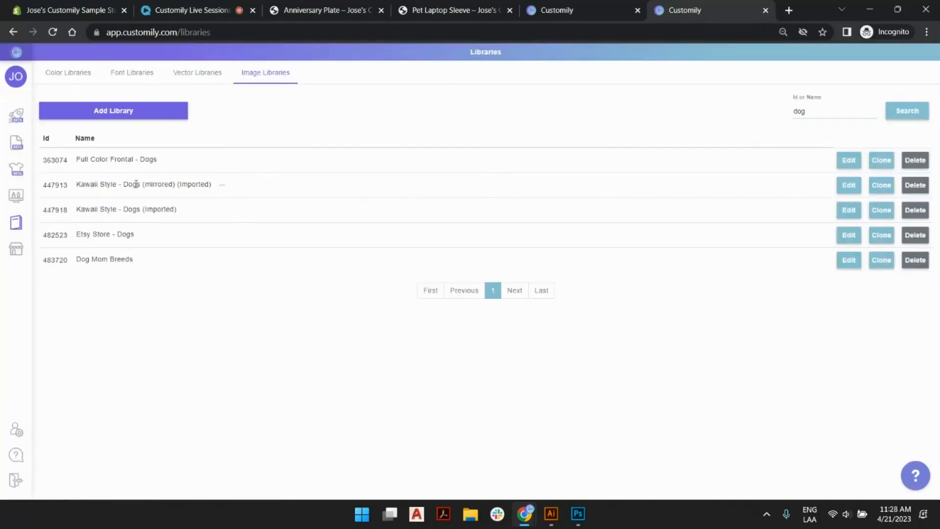
left_click(844, 161)
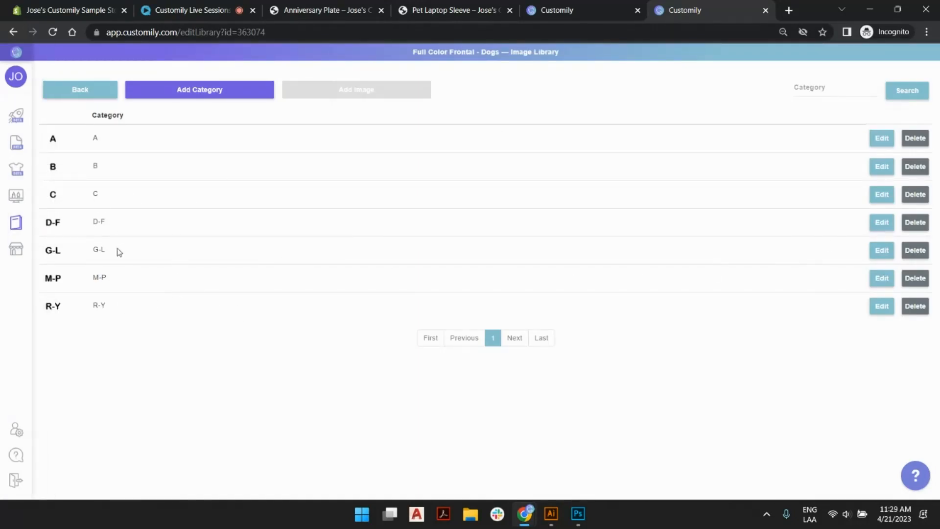
Look through all three pages of the G-L dog category for option numbers, ending back at the category list.
left_click(876, 251)
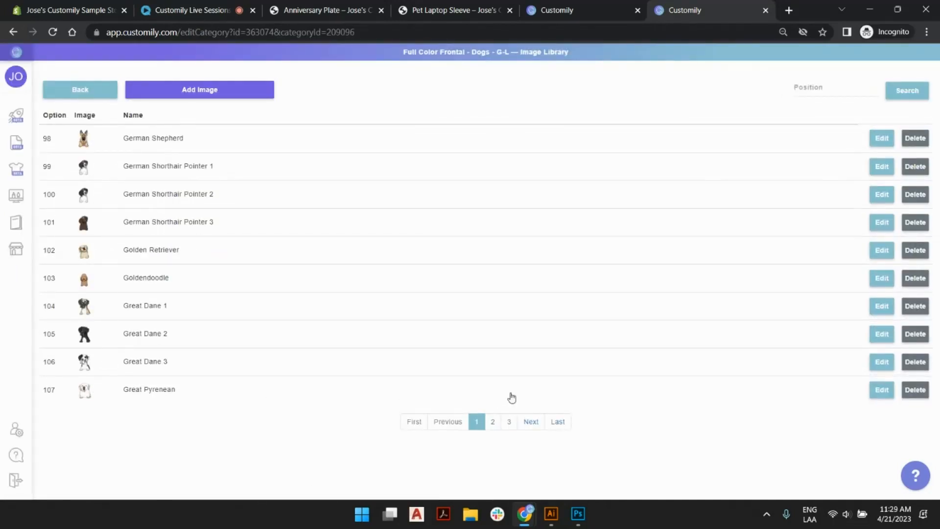
left_click(493, 421)
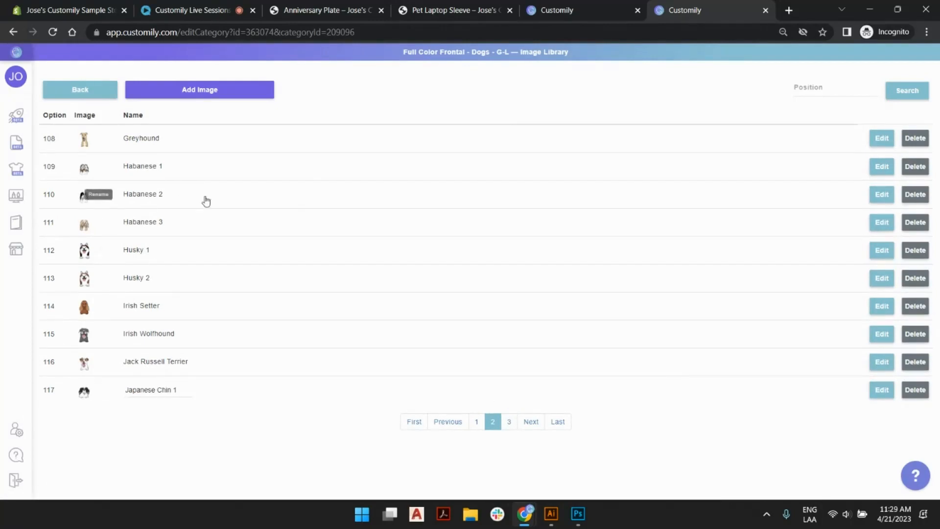
left_click(508, 422)
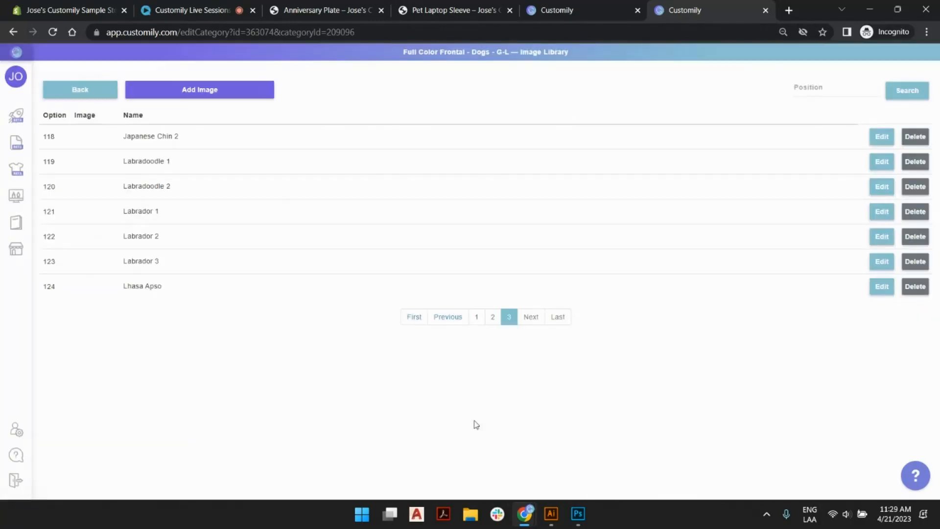
left_click(91, 97)
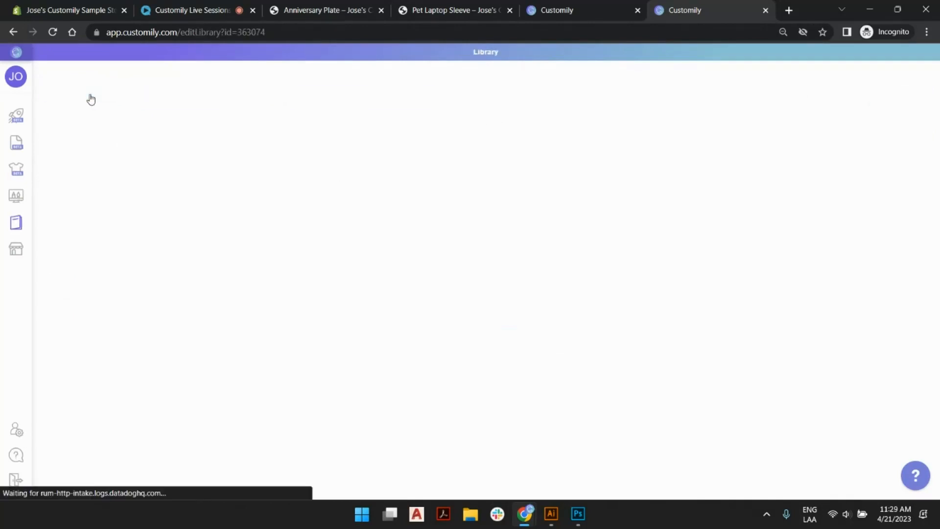
Back in the design, set Image Selection 1 to option 100 and deselect the element.
left_click(544, 8)
double_click(585, 168)
type("1001")
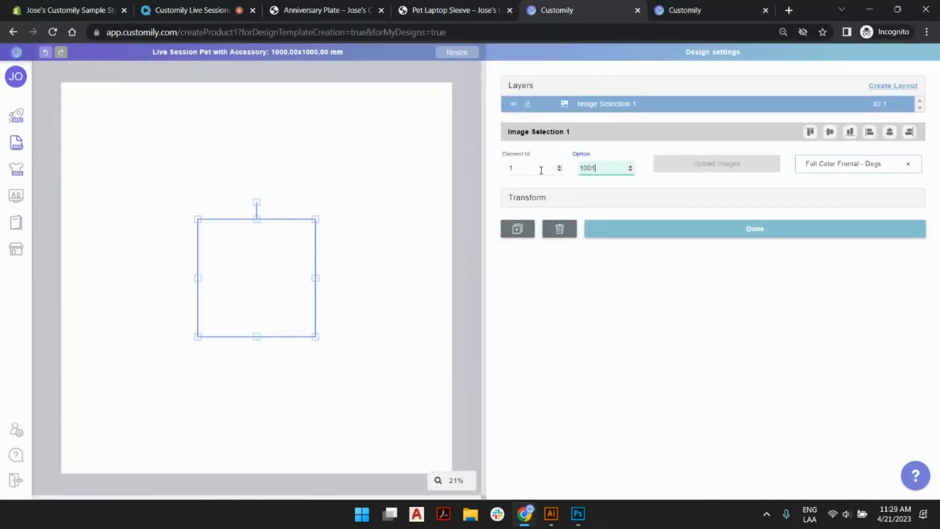
key("BackSpace")
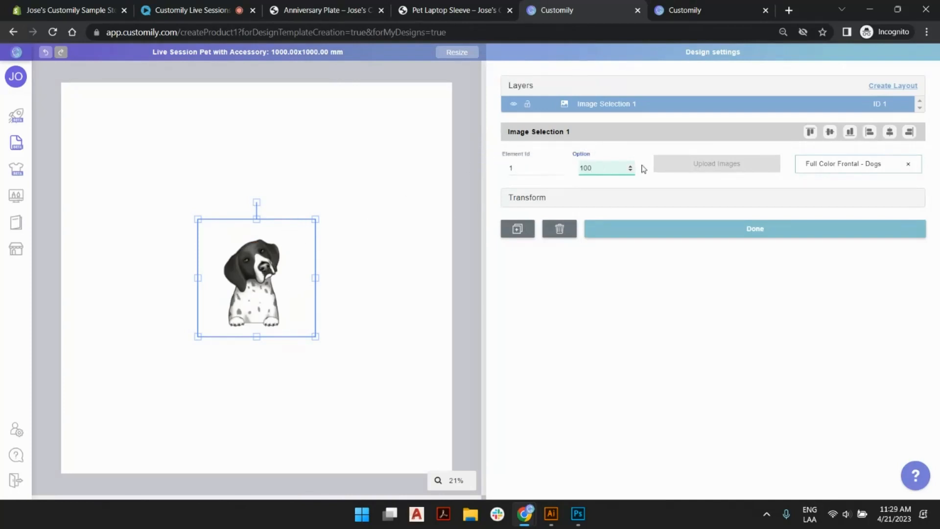
left_click(343, 246)
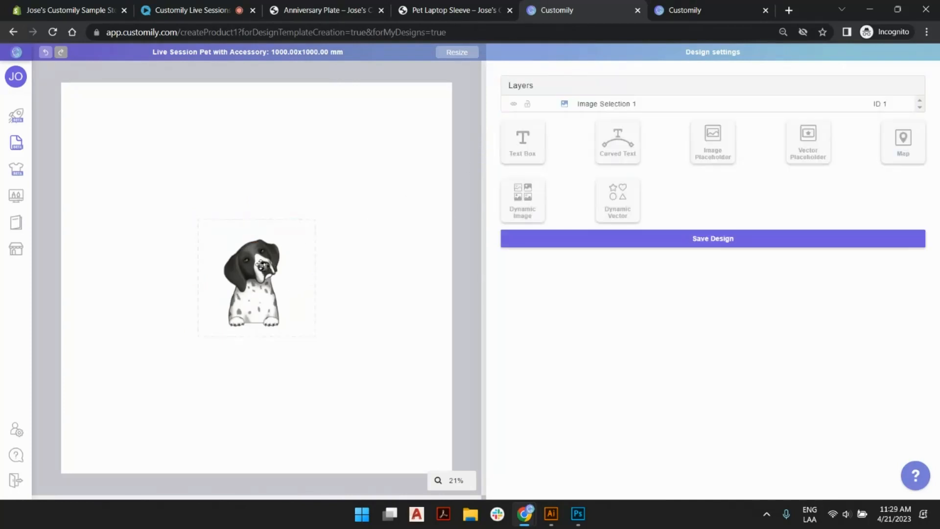
Add a second dynamic image element and move it up and to the right of the dog.
left_click(272, 252)
left_click(340, 200)
left_click(524, 195)
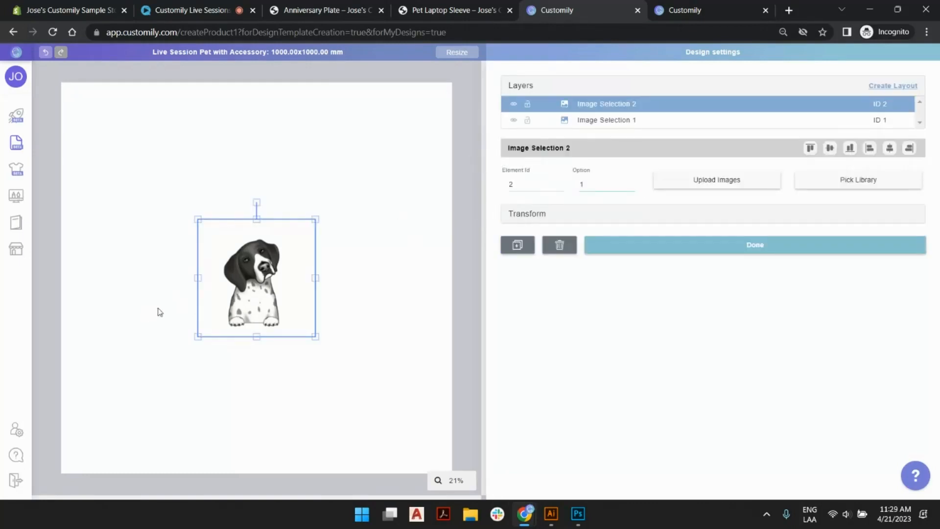
left_click_drag(287, 248, 399, 207)
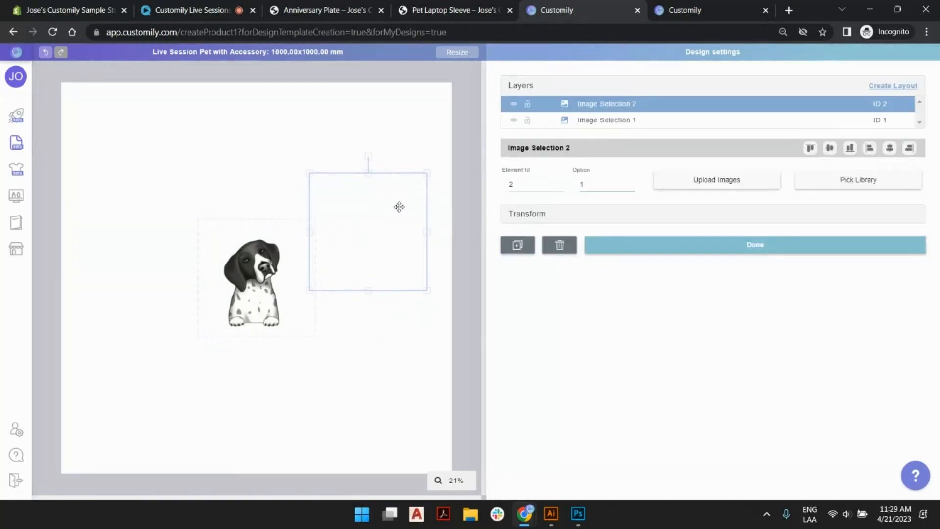
Search the image libraries for "pet" and assign the Pet Accessories library to Image Selection 2.
left_click(878, 181)
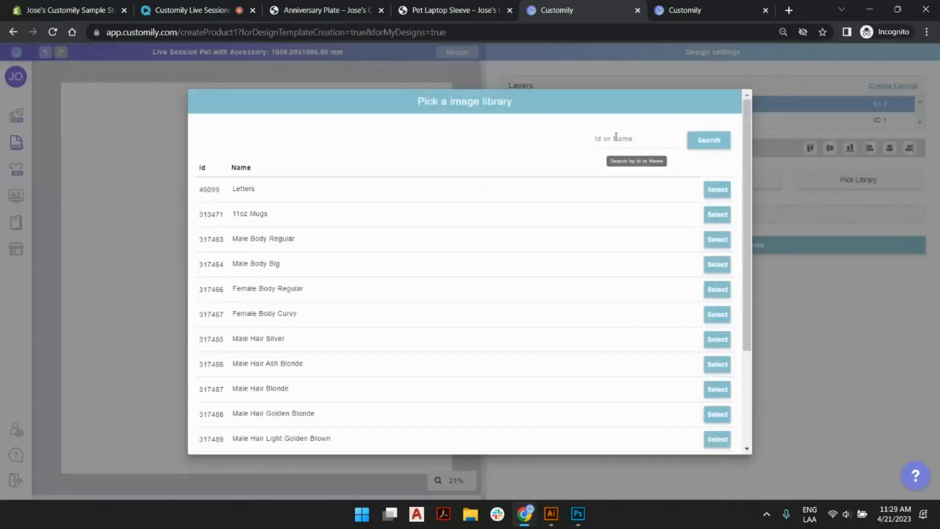
left_click(615, 137)
type("pet")
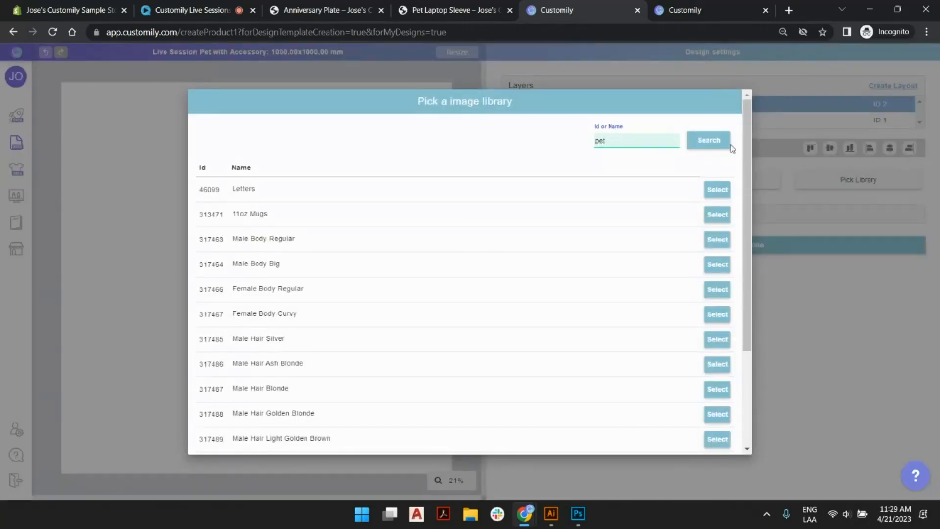
left_click(710, 138)
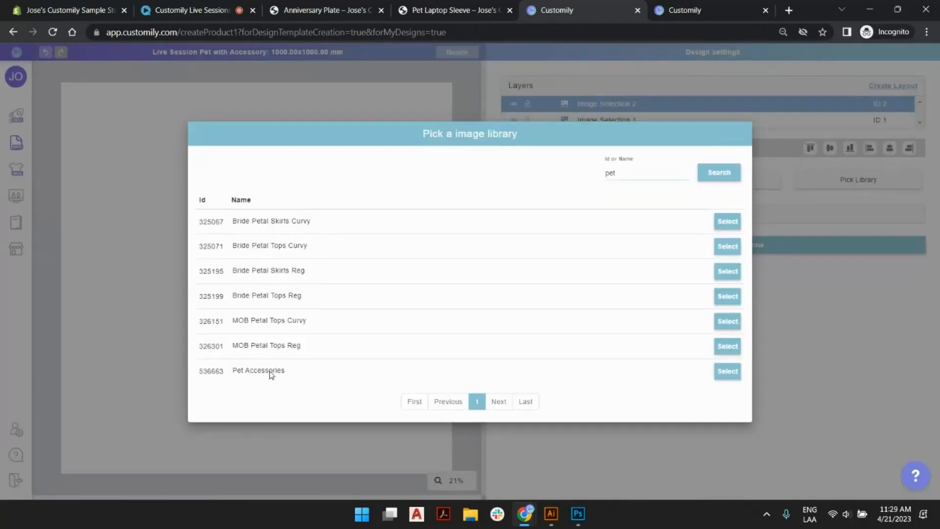
left_click(727, 371)
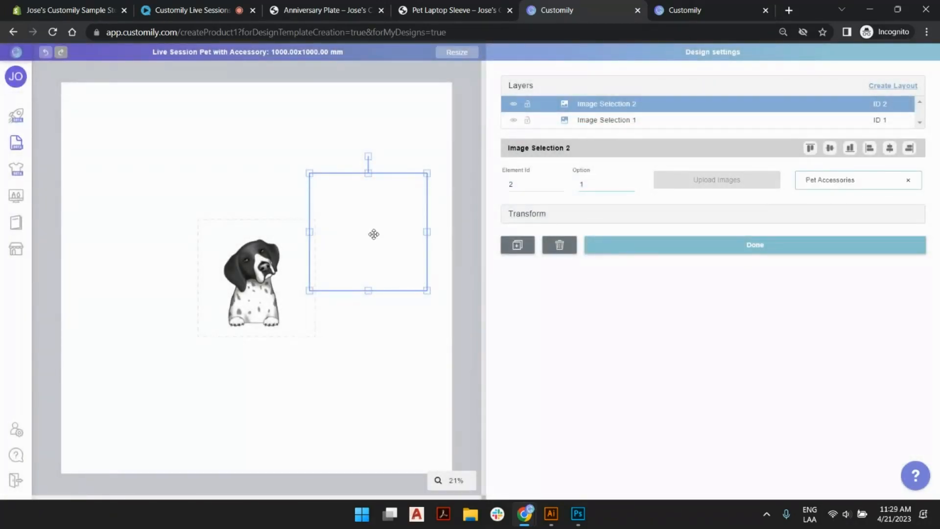
Shrink the boombox accessory element and place it directly beside the dog at paw level, then deselect it.
left_click_drag(384, 225, 339, 286)
left_click_drag(382, 229, 352, 256)
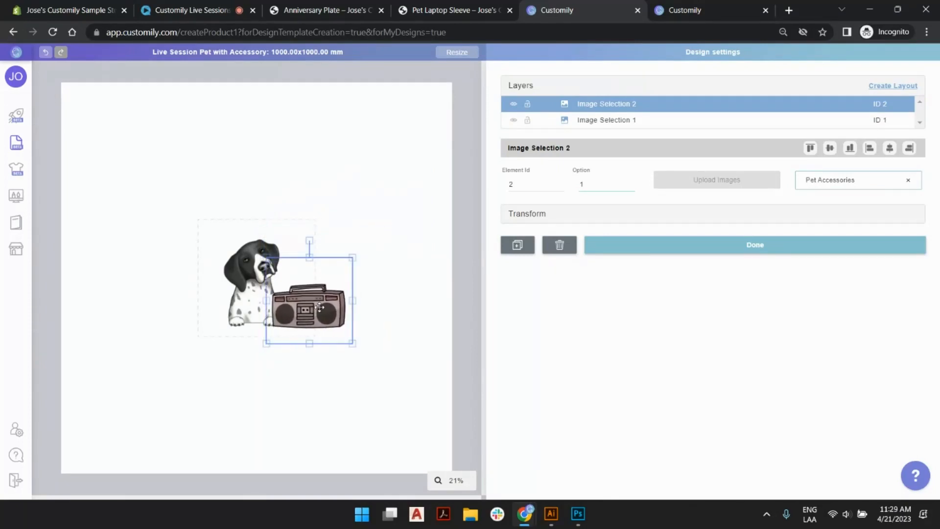
left_click(406, 294)
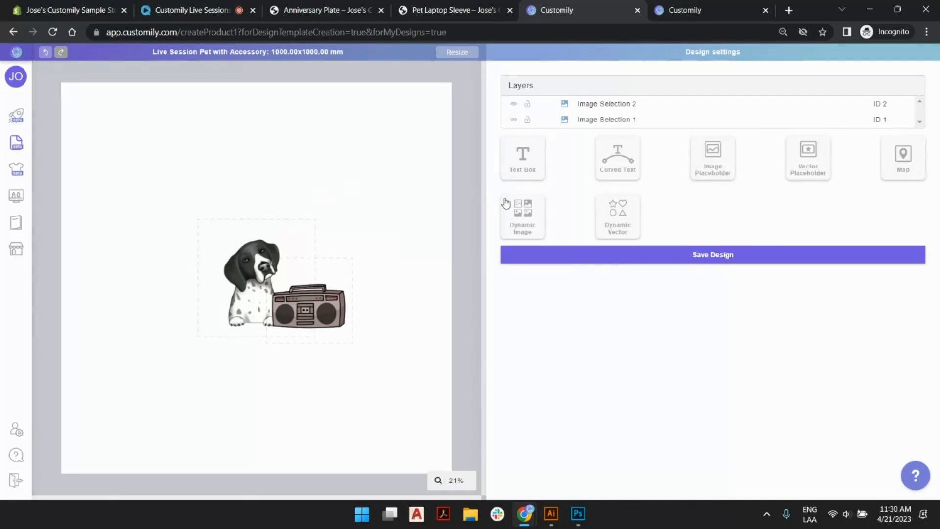
Add a third dynamic image element, set it to option 2 and upload bone.png from the 4-21 folder as its image.
left_click(531, 214)
left_click_drag(258, 266, 176, 178)
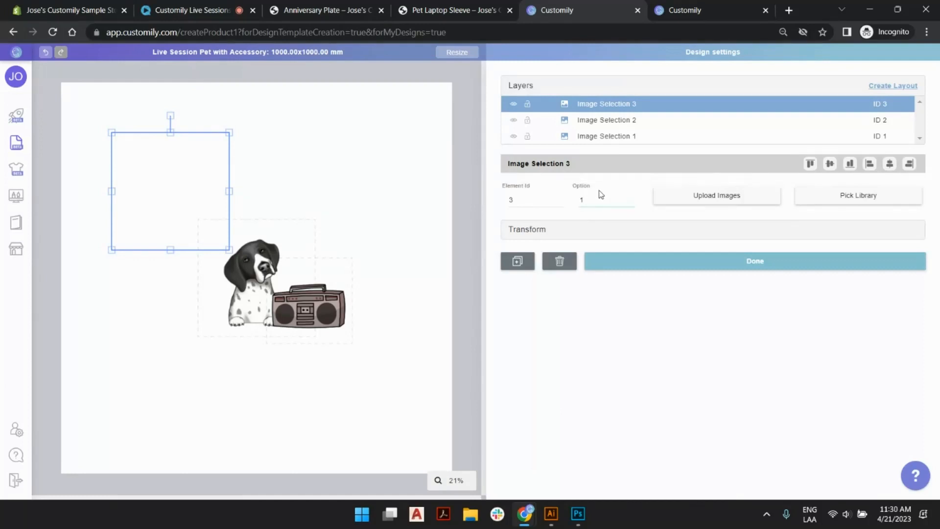
left_click(629, 199)
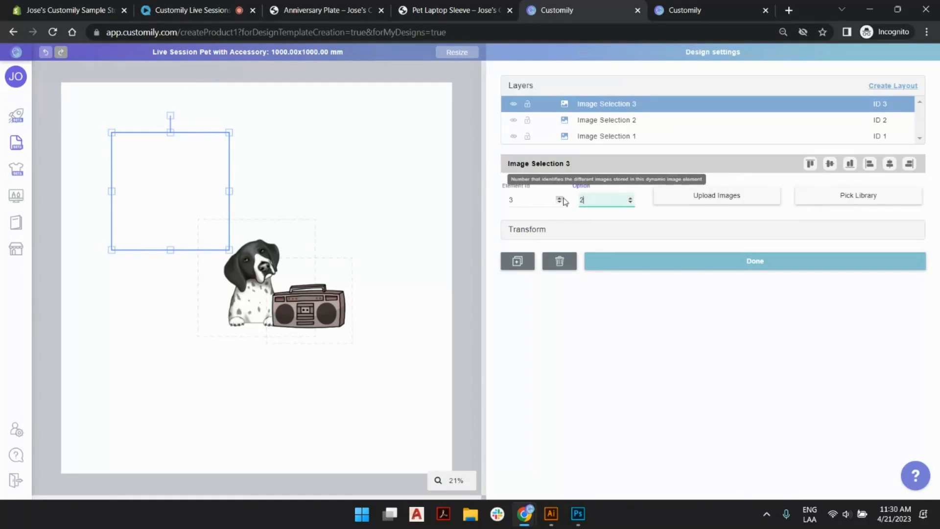
left_click(692, 198)
left_click(274, 34)
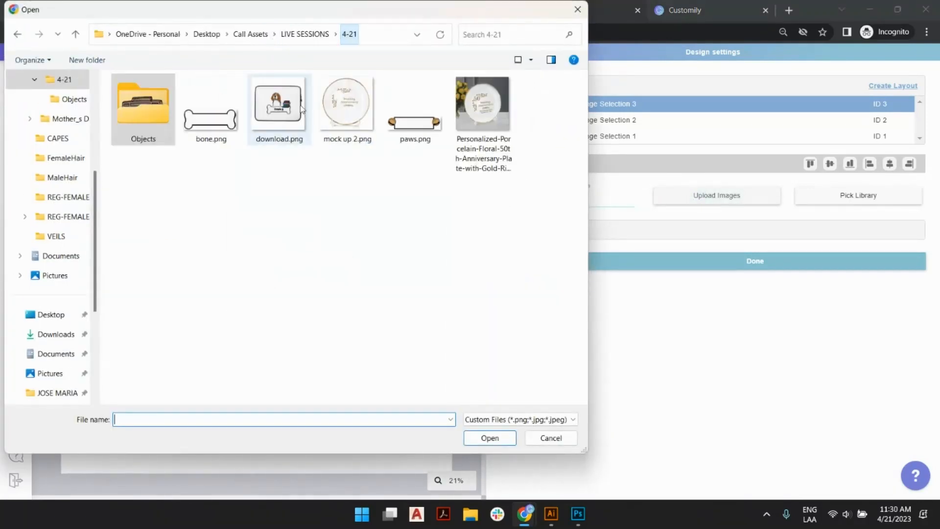
double_click(211, 117)
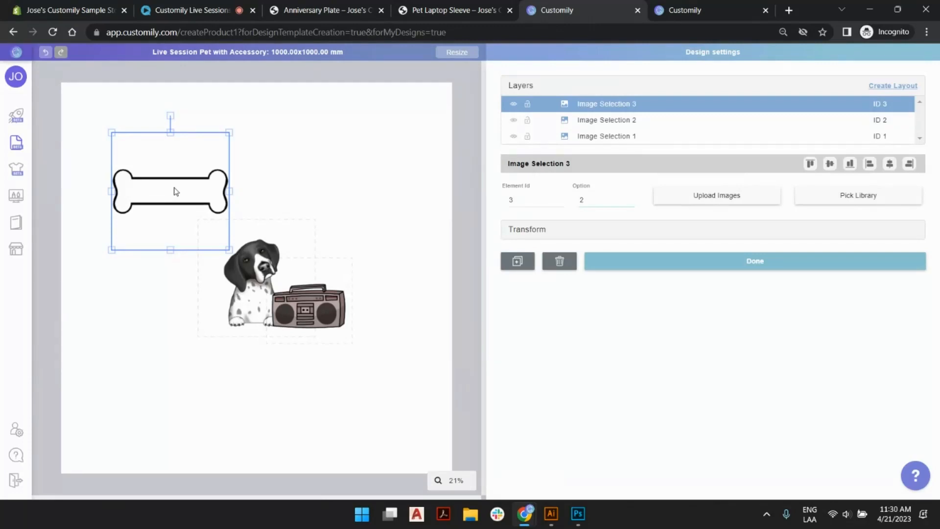
Move the bone above the dog, preview Image Selection 3 with option 1 and return it to option 2.
left_click_drag(176, 191, 275, 187)
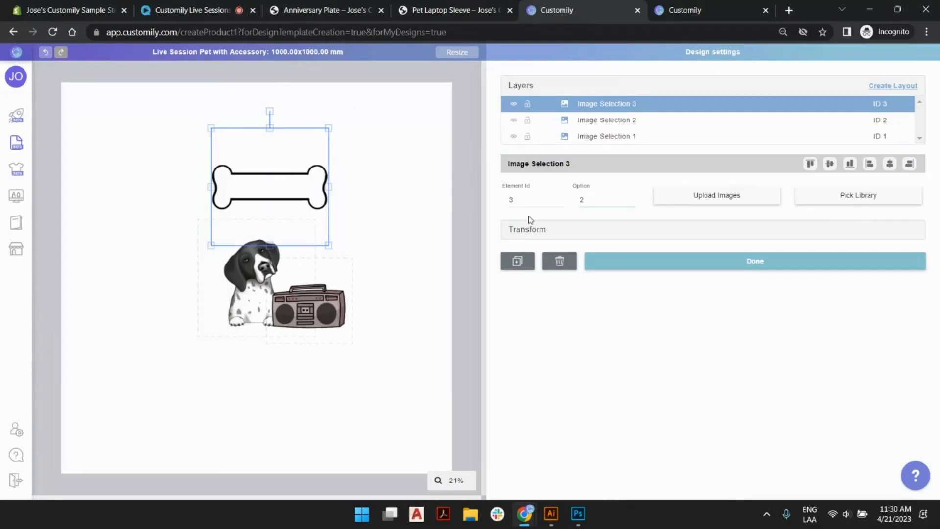
left_click(630, 202)
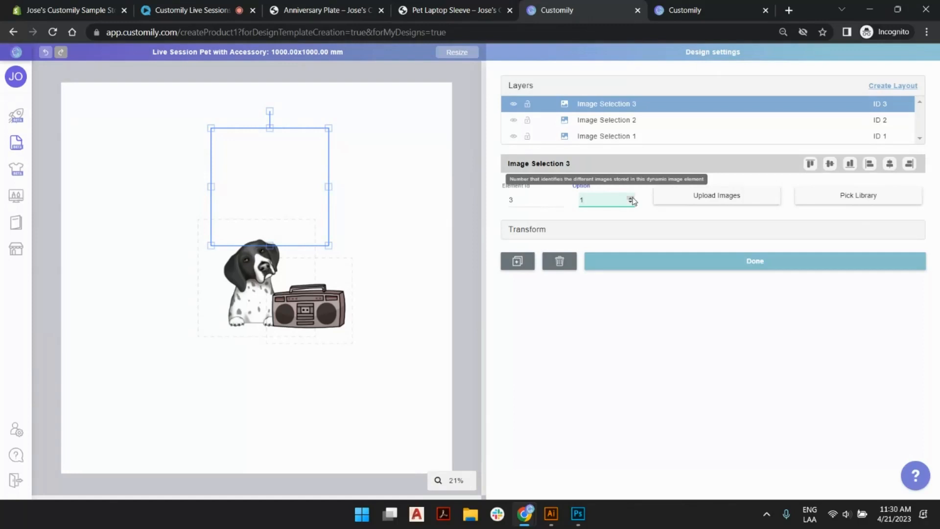
left_click(630, 197)
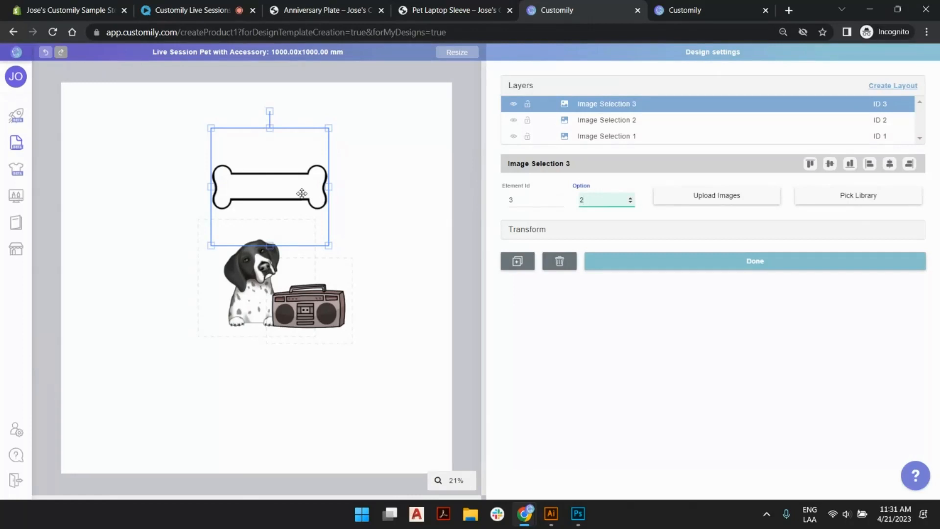
Move the bone under the dog and boombox and enlarge it to span the width of both.
left_click_drag(301, 192, 256, 336)
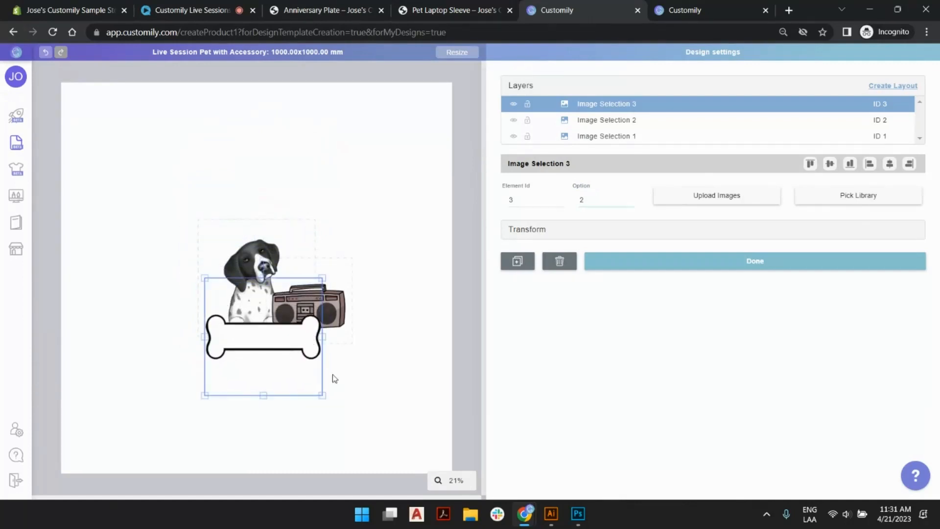
left_click_drag(320, 392, 363, 426)
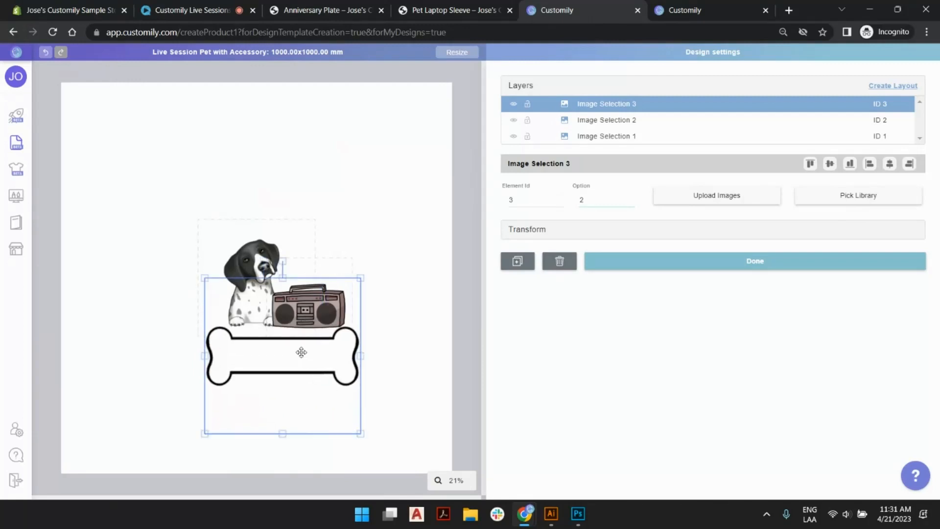
left_click_drag(303, 344, 299, 337)
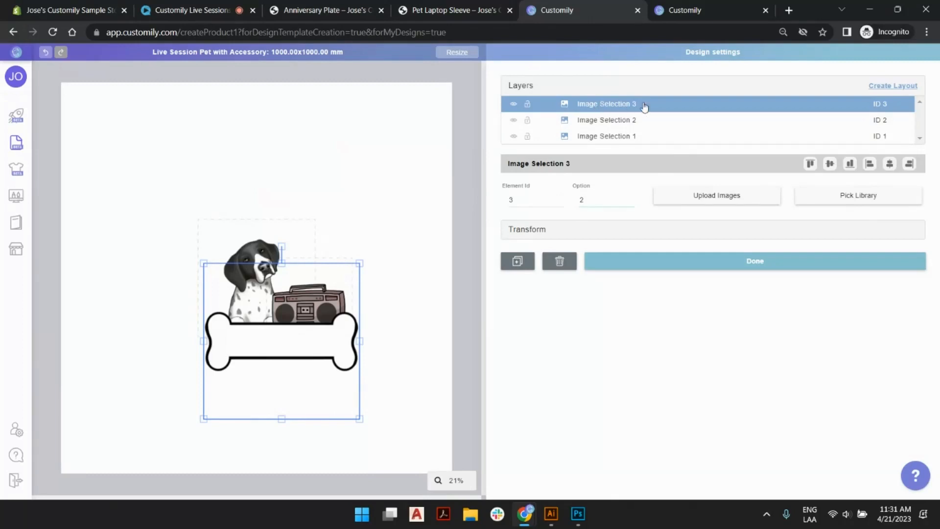
Rename the Image Selection 3 layer to "Bone".
double_click(619, 103)
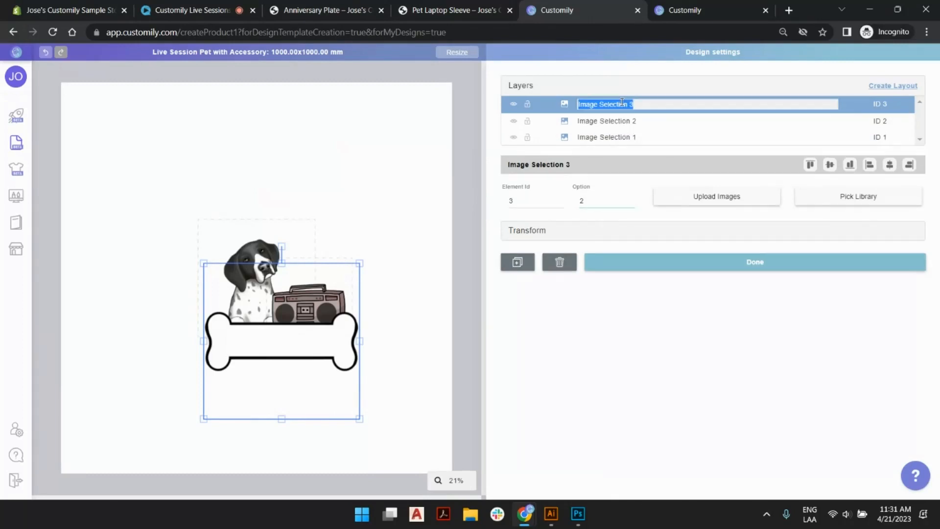
type("Bone")
key("Return")
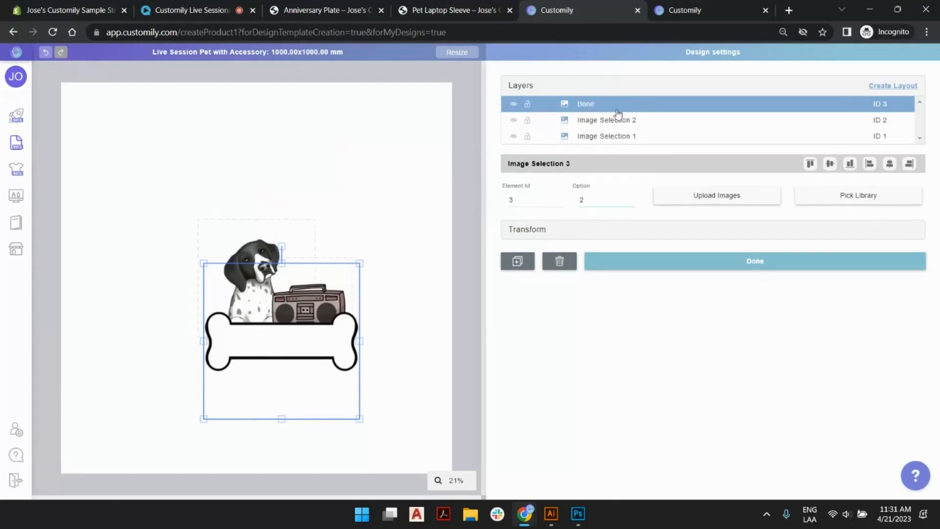
Rename the Image Selection 2 layer to "Dog Accessory".
left_click(621, 120)
double_click(620, 121)
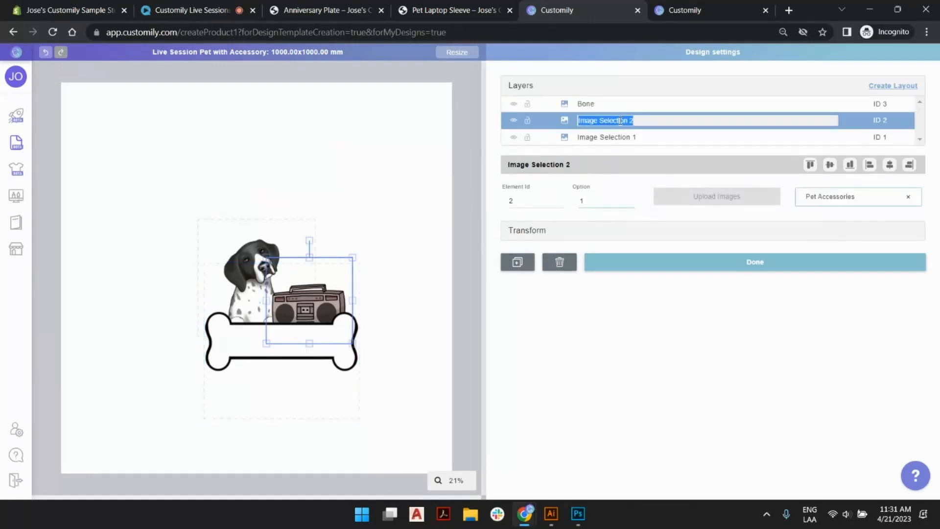
type("Dog Accesso")
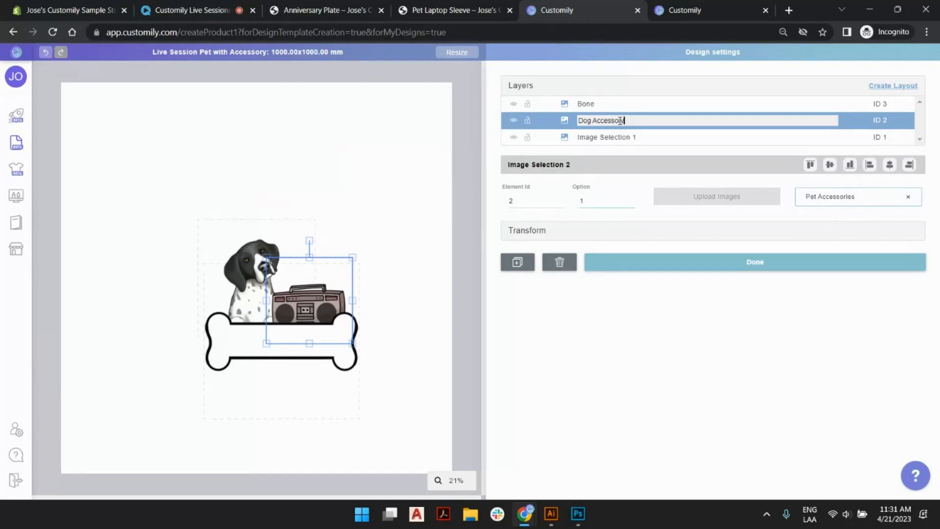
type("ry")
key("Return")
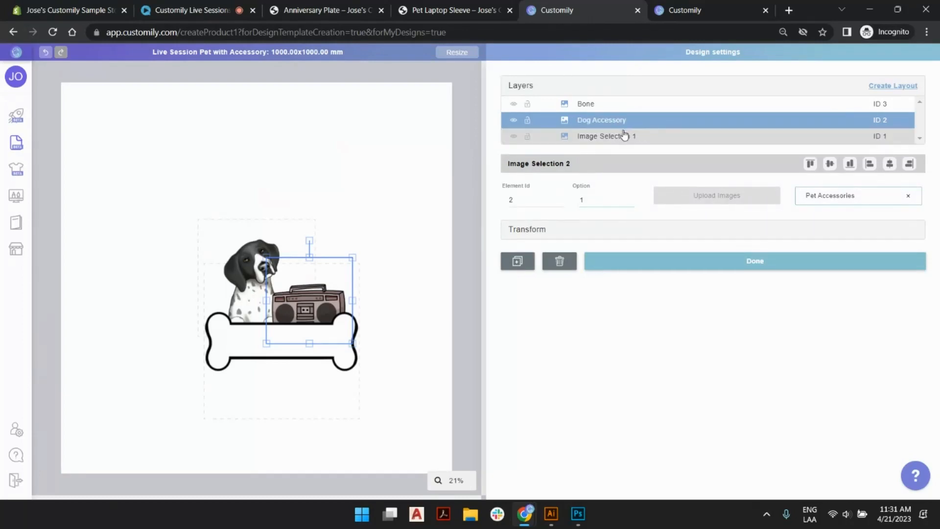
Rename the Image Selection 1 layer to "Dog Breed" and move the Bone layer to the bottom of the layer order.
left_click(624, 136)
double_click(615, 136)
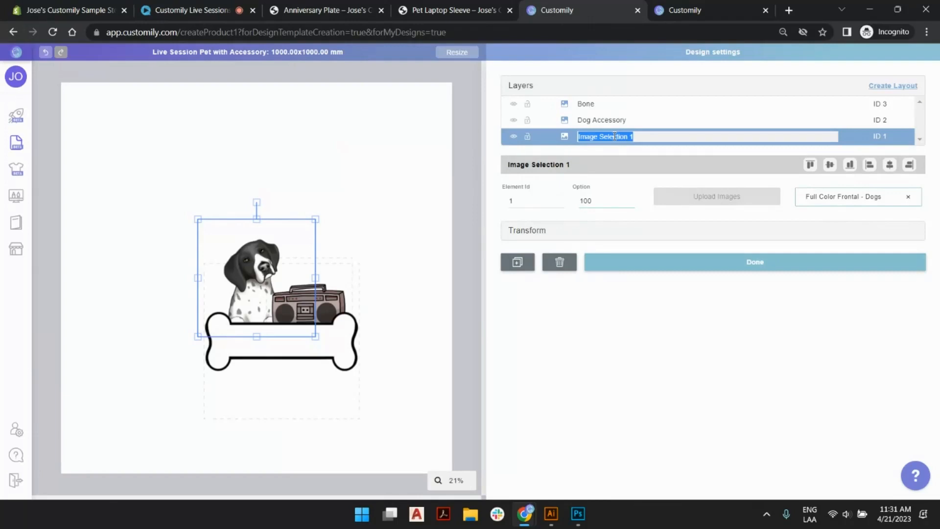
type("Dog Breed")
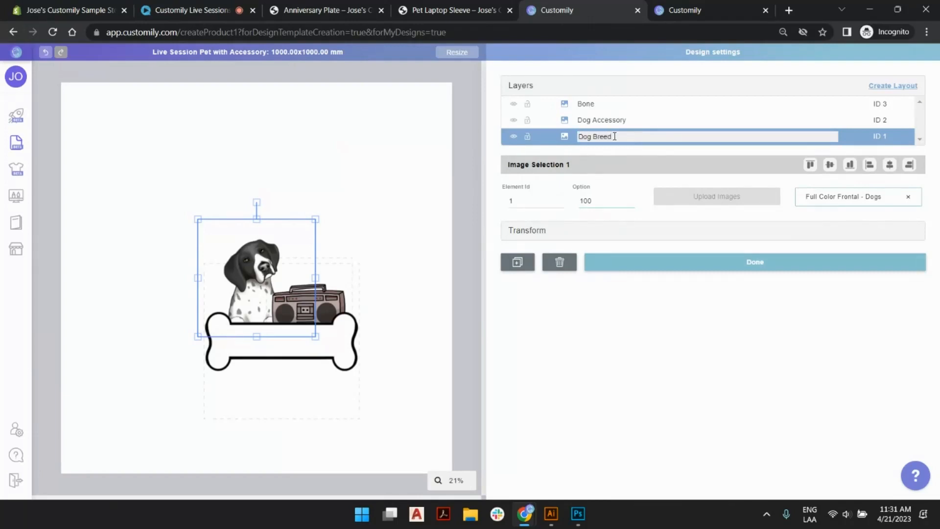
key("Return")
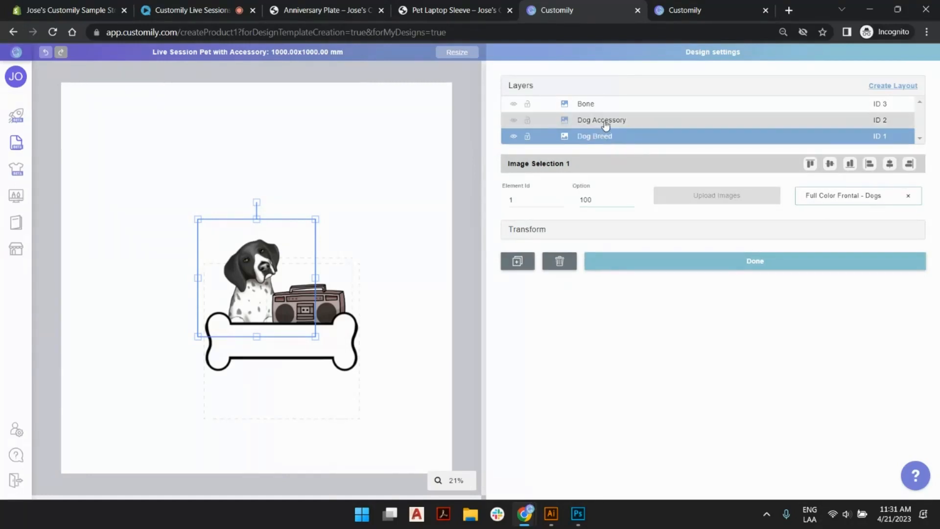
left_click(590, 105)
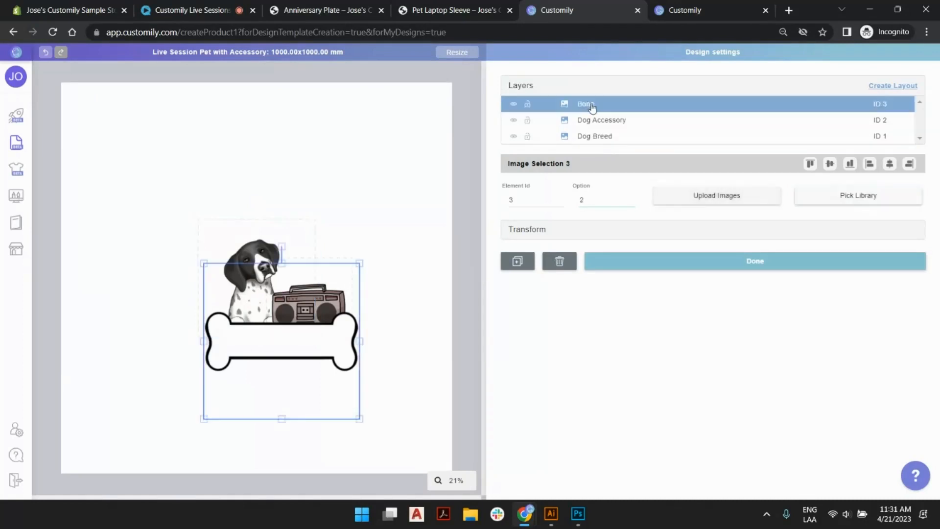
left_click_drag(593, 109, 601, 140)
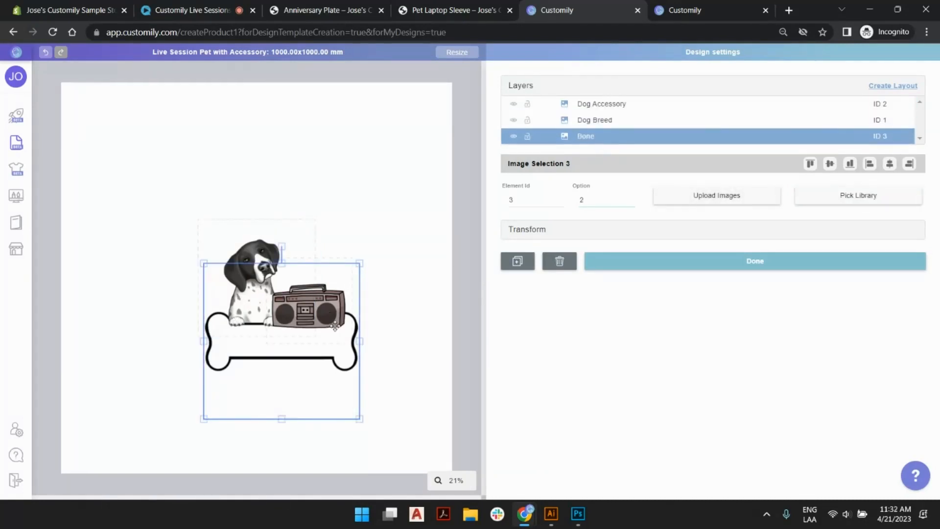
Preview the Dog Accessory images up to option 5 and go back to option 3.
left_click(601, 109)
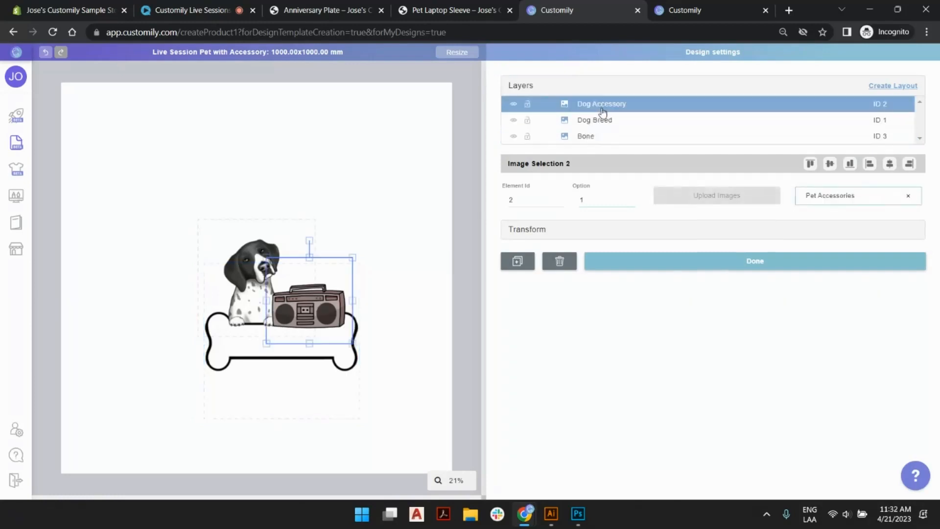
left_click(630, 198)
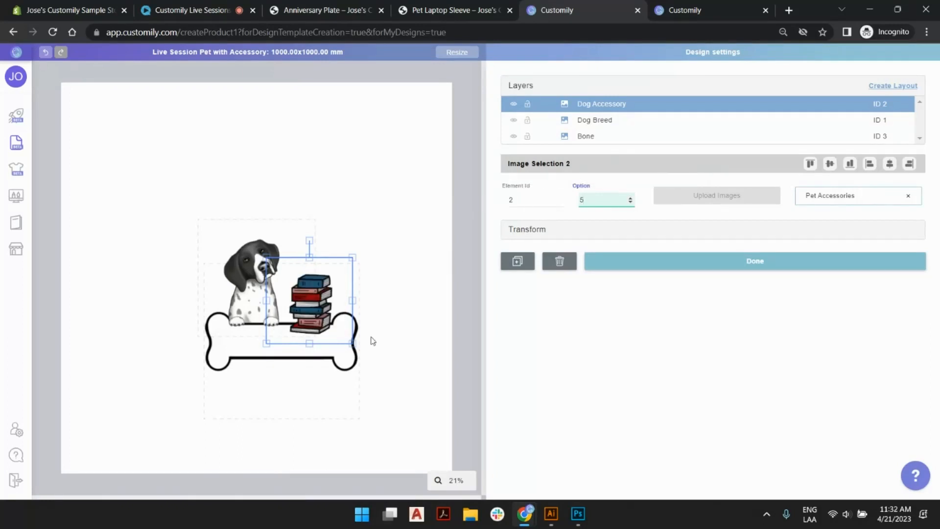
left_click(630, 204)
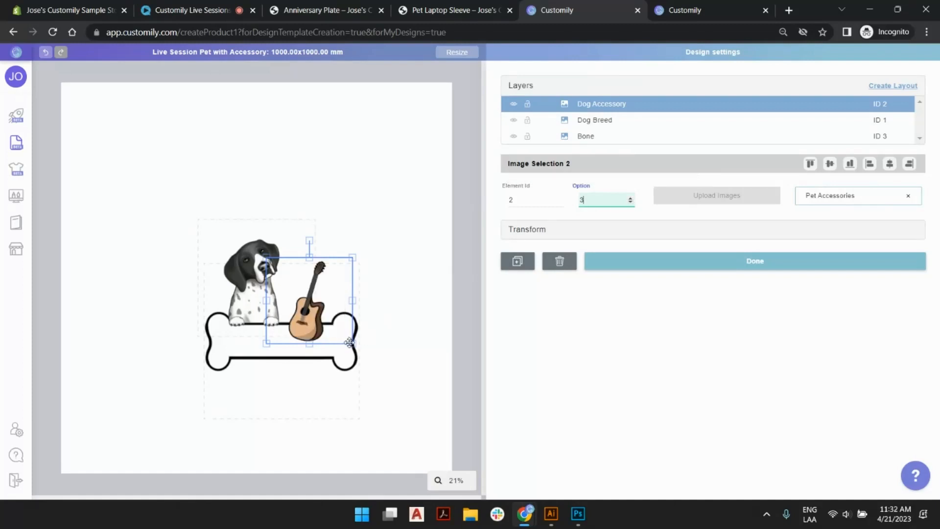
Shrink the Dog Accessory element slightly so it rests on the bone, set it to option 1 and deselect it.
left_click_drag(351, 343, 324, 314)
left_click(630, 202)
left_click(630, 202)
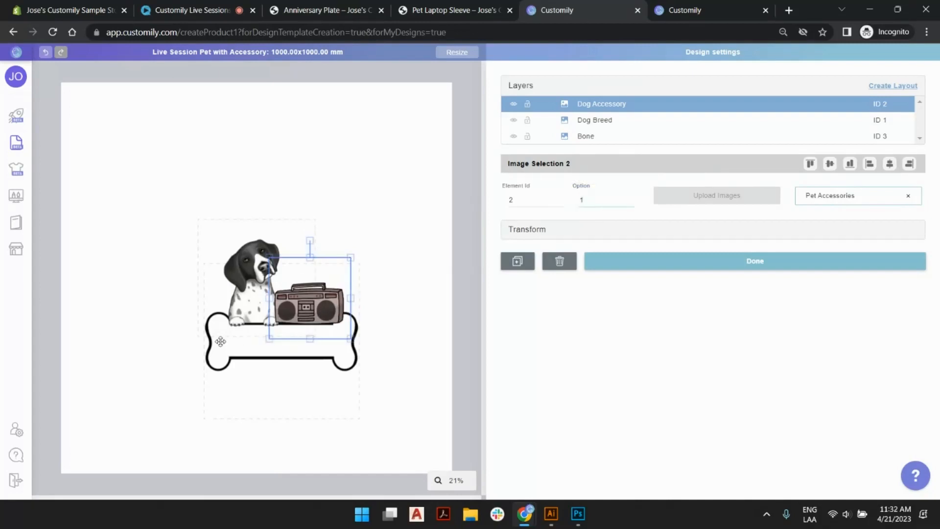
left_click(429, 282)
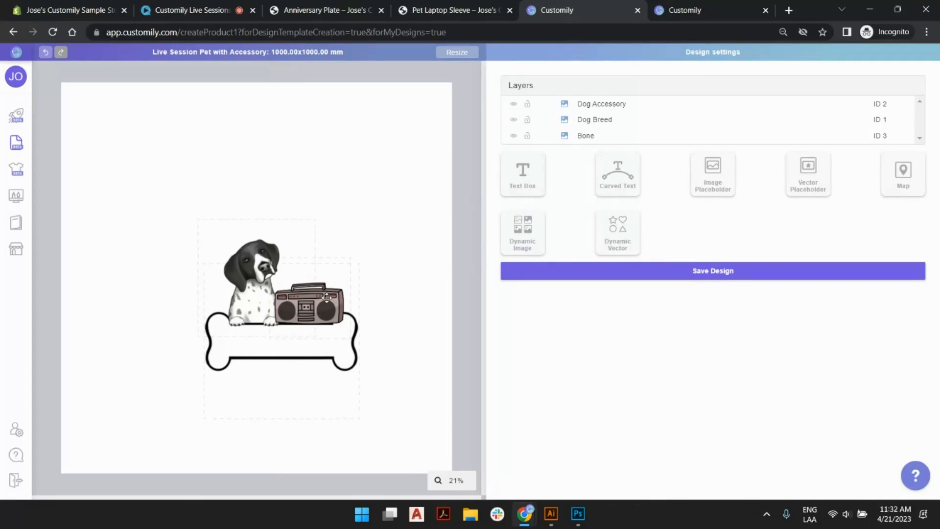
Add a text box with the sample text "Charly" and place it over the middle of the bone.
left_click(528, 181)
left_click_drag(257, 254, 284, 142)
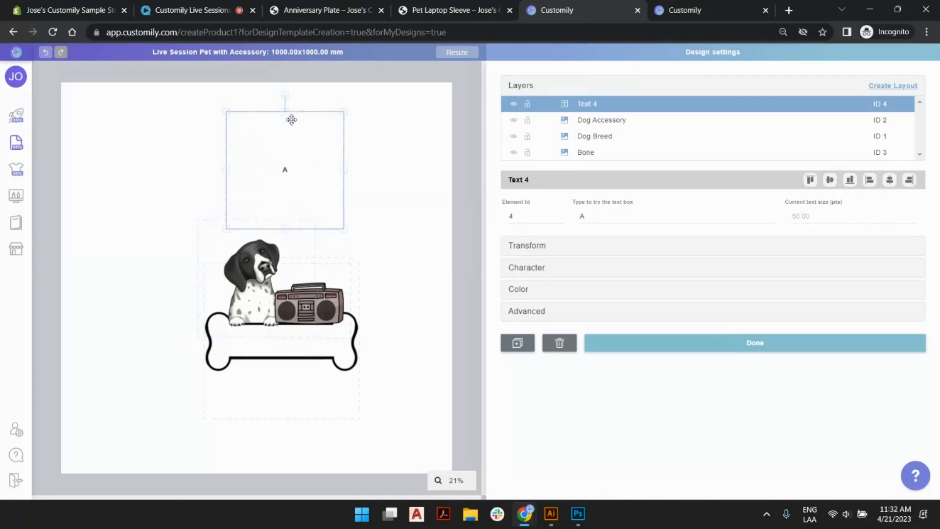
left_click(634, 221)
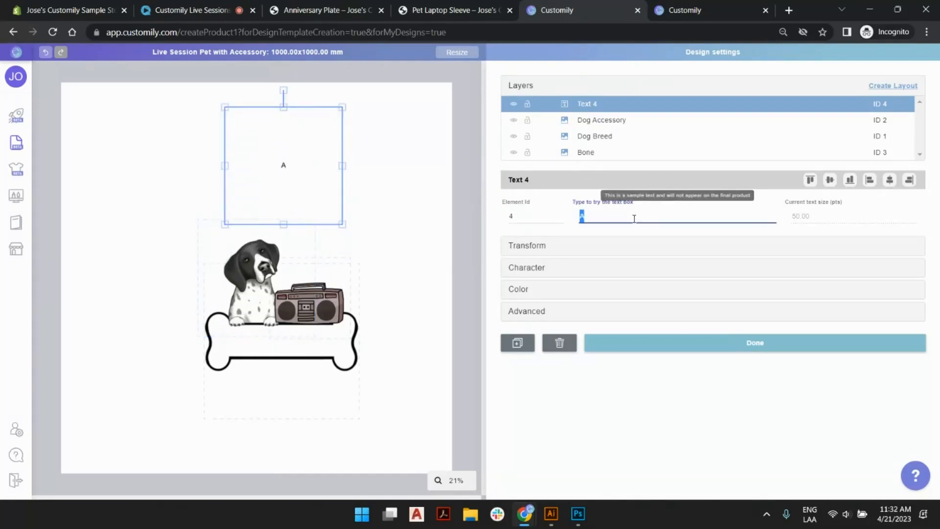
type("Charly")
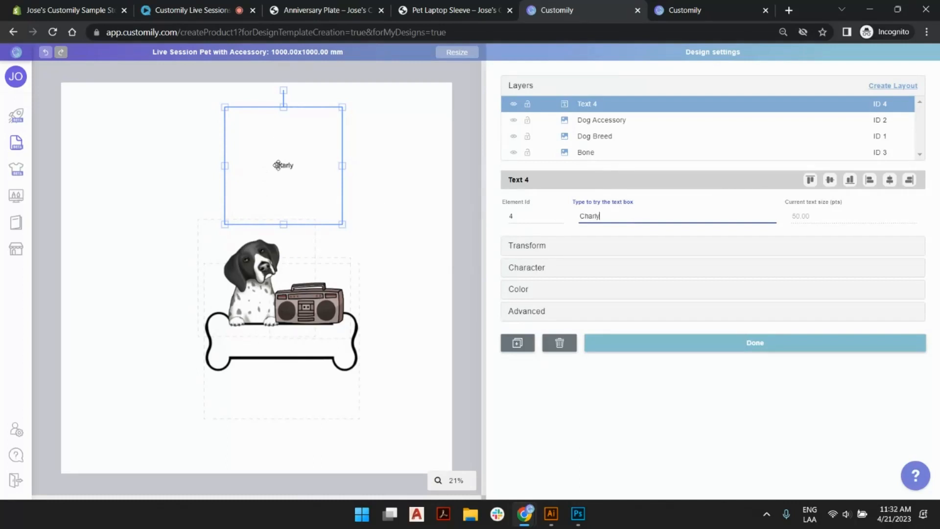
left_click_drag(278, 165, 278, 339)
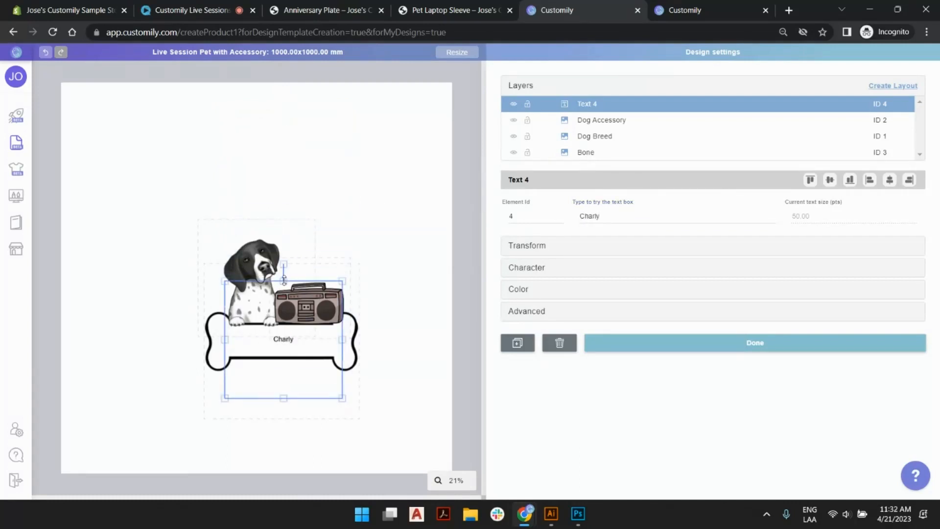
Resize the name text box so it fits inside the middle section of the bone.
left_click_drag(284, 279, 282, 327)
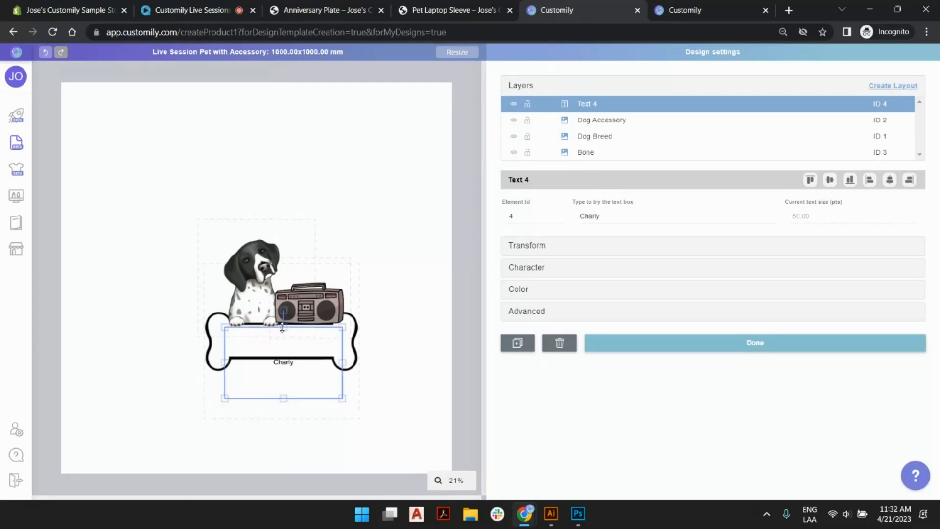
left_click_drag(283, 398, 286, 355)
left_click_drag(225, 341, 218, 342)
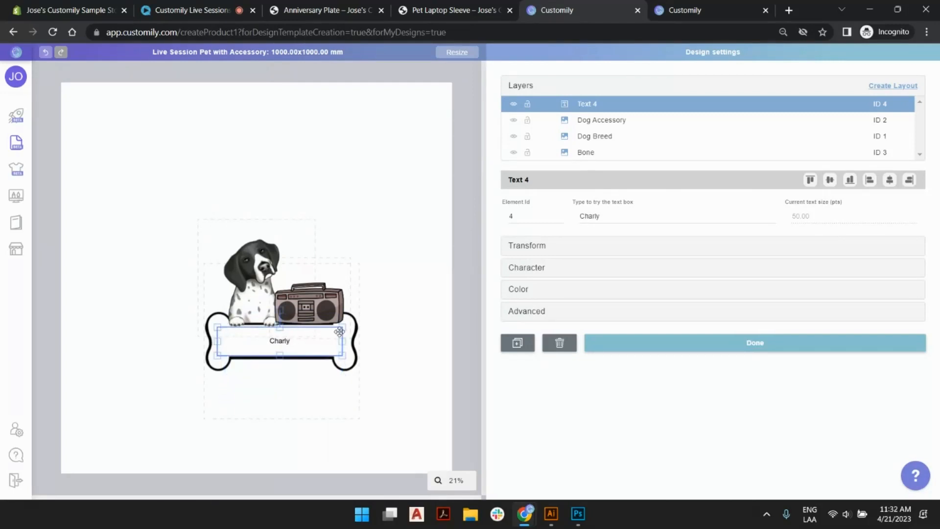
left_click_drag(343, 341, 345, 341)
Set the name text's font to Alloha (Regular) with a maximum size of 100 pts and deselect it.
left_click(557, 273)
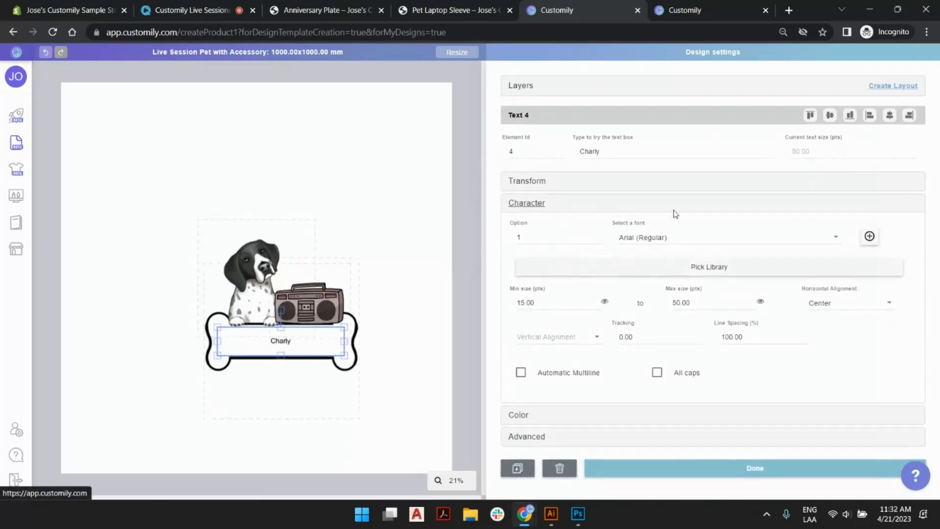
left_click(716, 245)
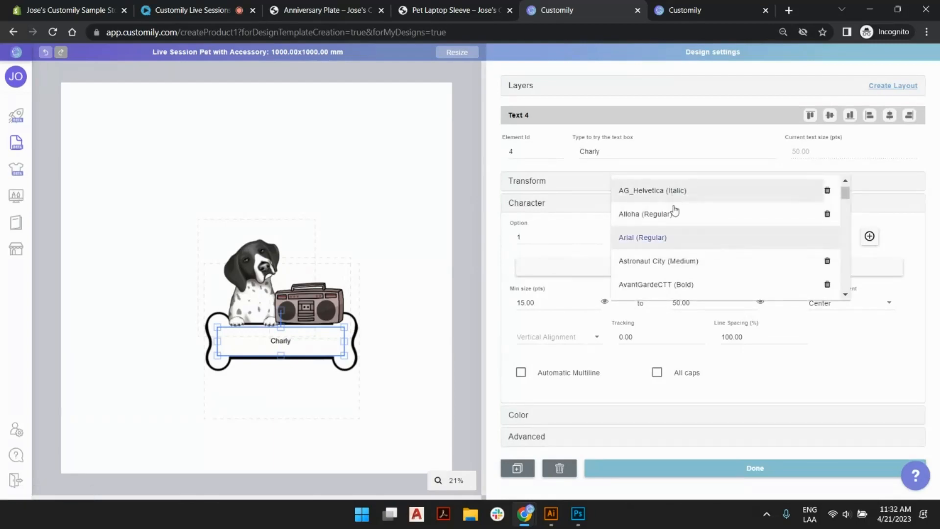
left_click(673, 212)
left_click(509, 289)
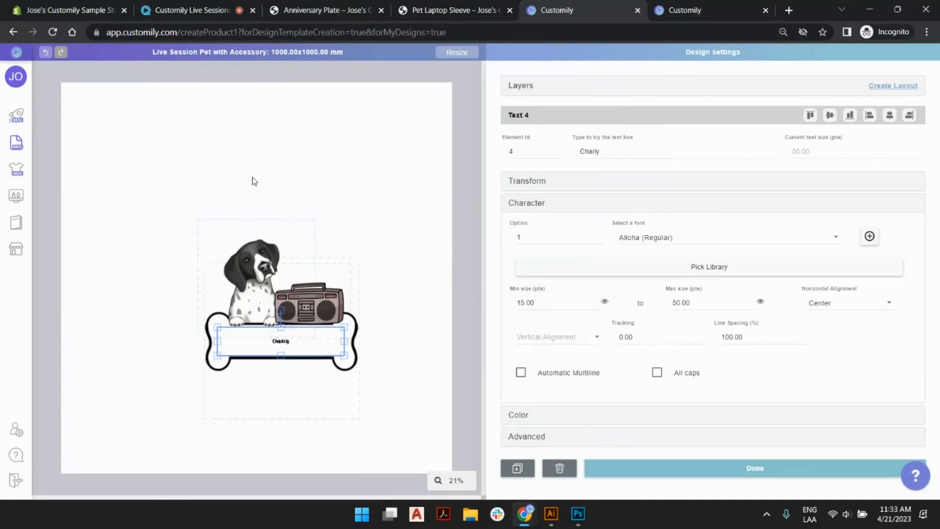
left_click_drag(699, 305, 659, 308)
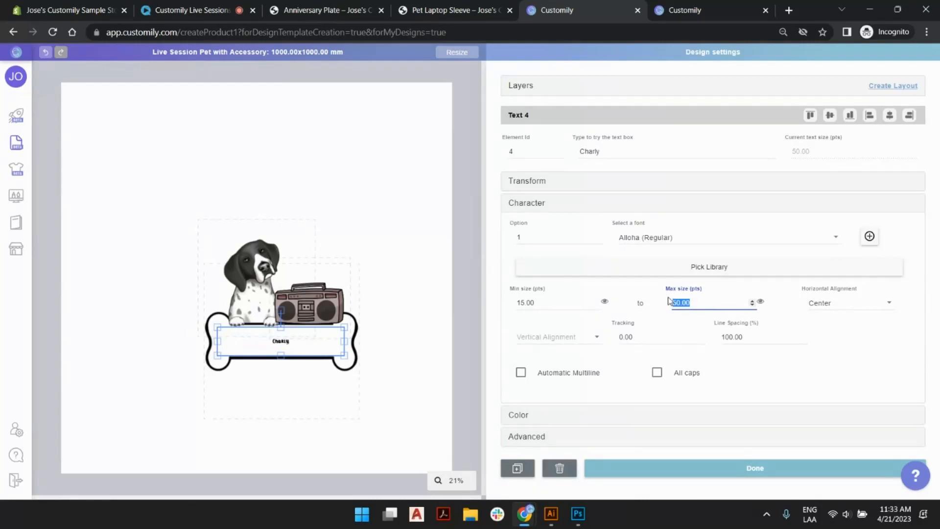
type("100")
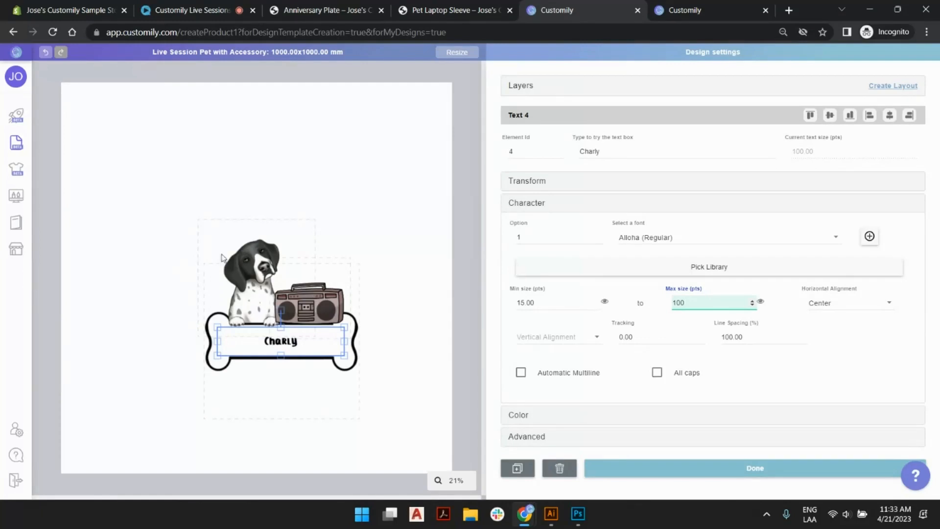
left_click(401, 156)
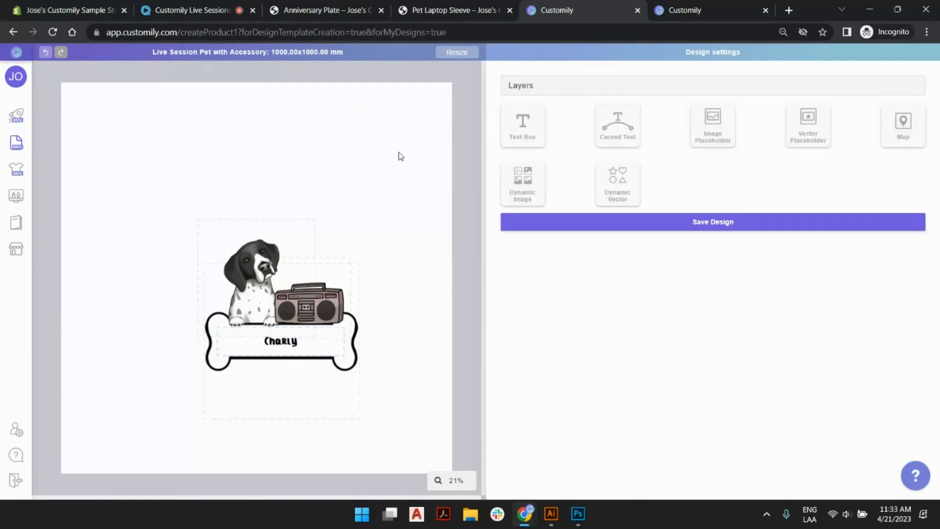
Rename the Text 4 layer to "Dog Name".
left_click(523, 88)
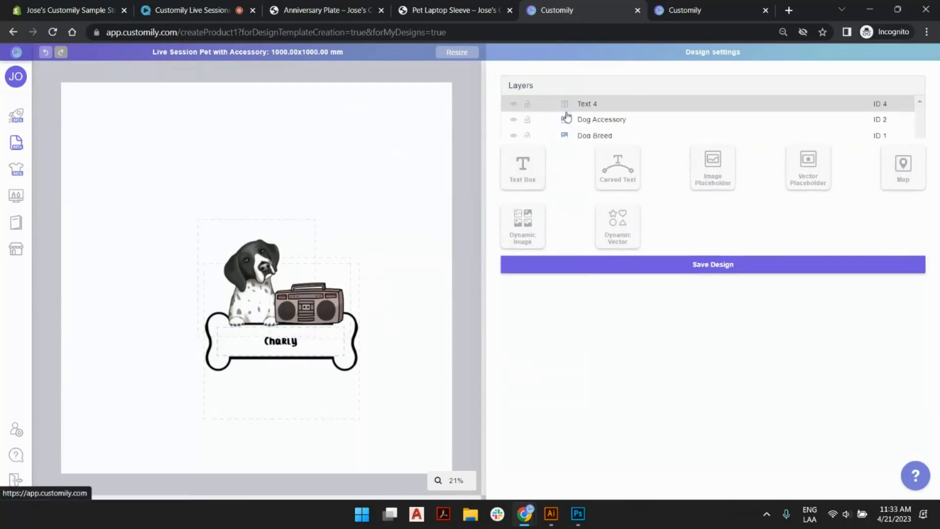
left_click(587, 104)
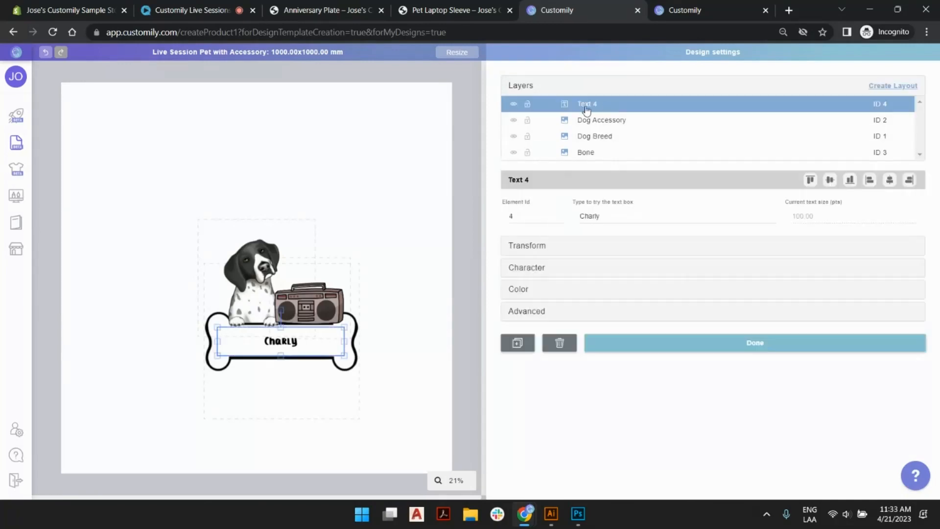
double_click(591, 106)
type("Do")
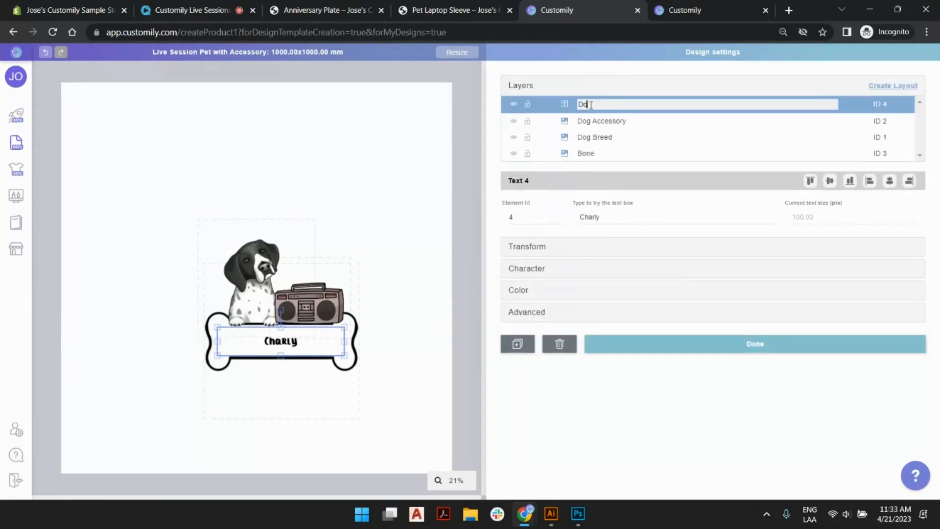
type("g Name")
key("Return")
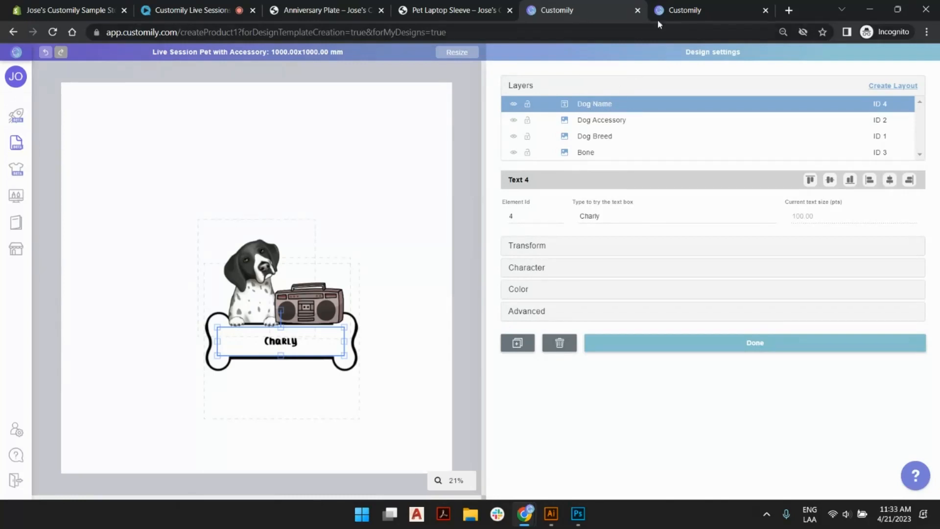
Check the Pet Laptop Sleeve store page, then group the Dog Name, Dog Accessory, Dog Breed and Bone layers into a layout.
left_click(441, 10)
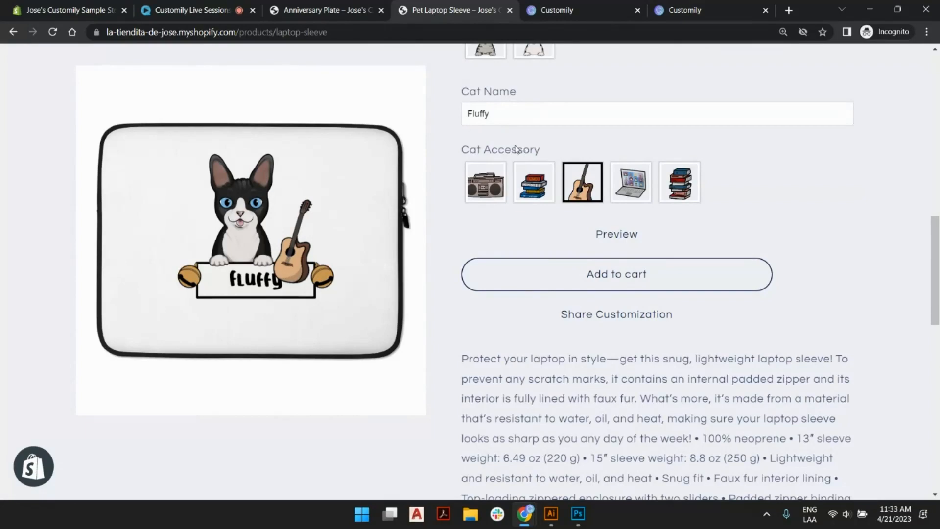
left_click(544, 11)
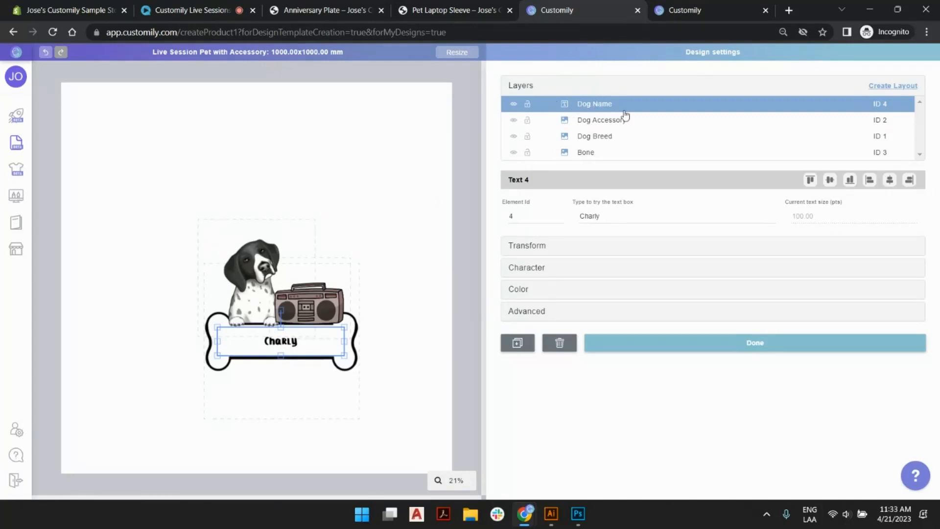
left_click(594, 156, "shift")
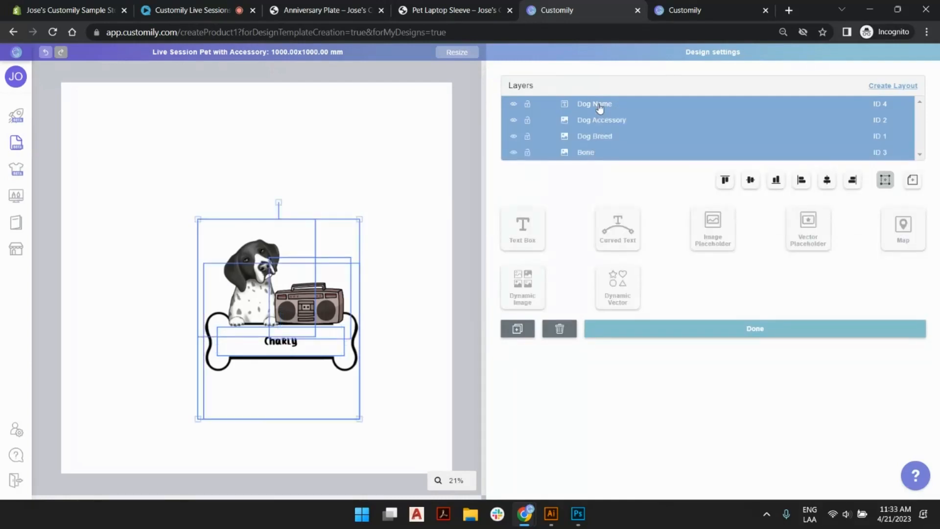
left_click(908, 87)
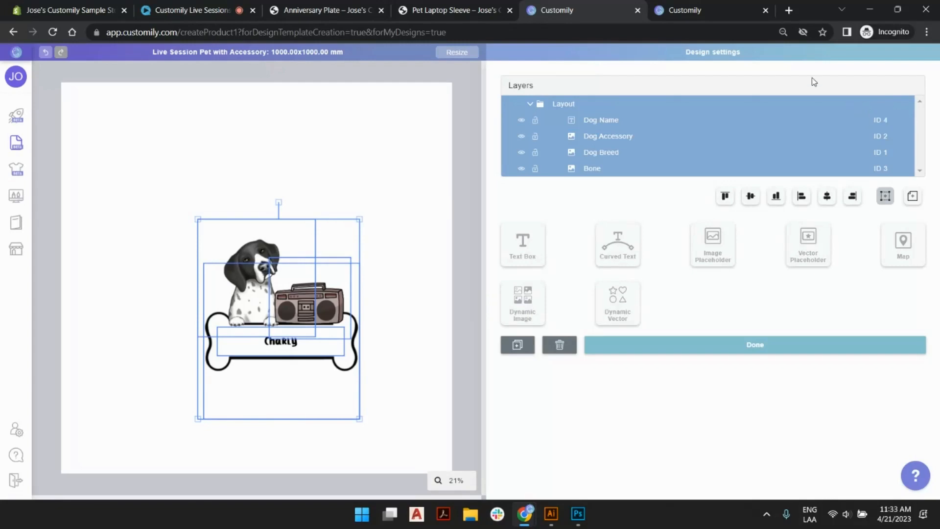
Check the "Select your Pet" choices on the Pet Laptop Sleeve store page and rename the new layout to "Dog".
left_click(454, 10)
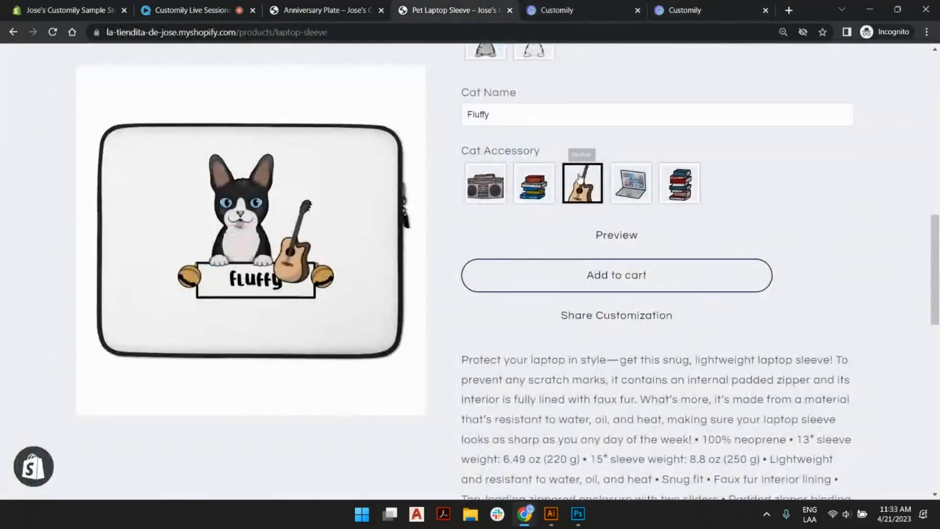
scroll(563, 196, "up", 5)
scroll(524, 140, "up", 5)
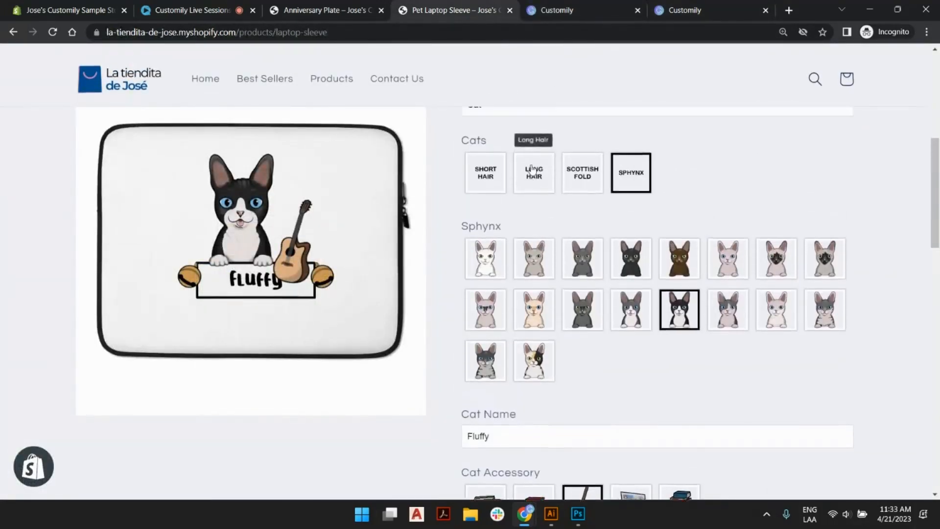
left_click(562, 268)
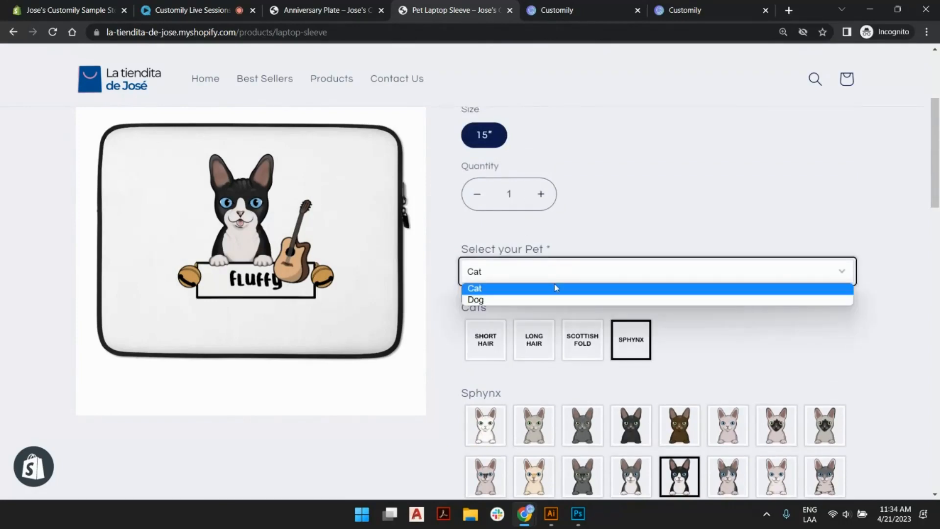
left_click(593, 238)
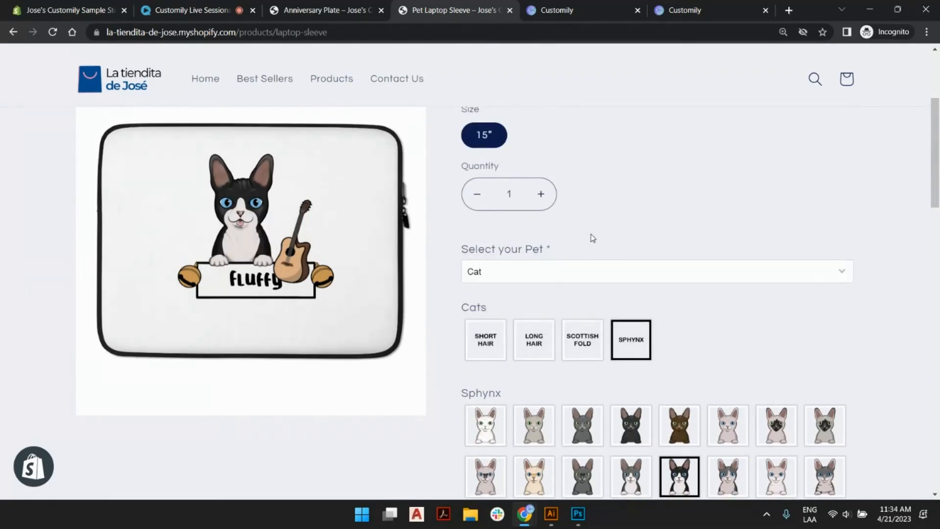
left_click(565, 10)
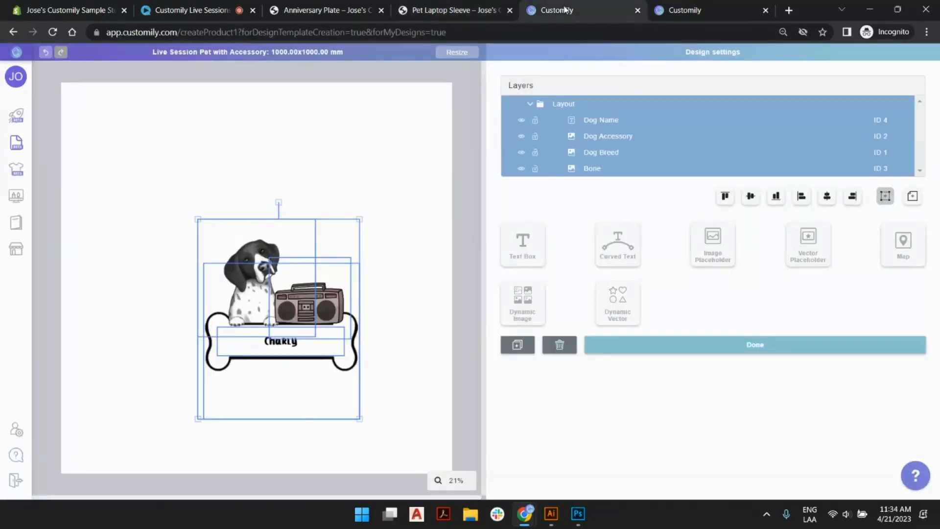
double_click(559, 104)
type("Dog")
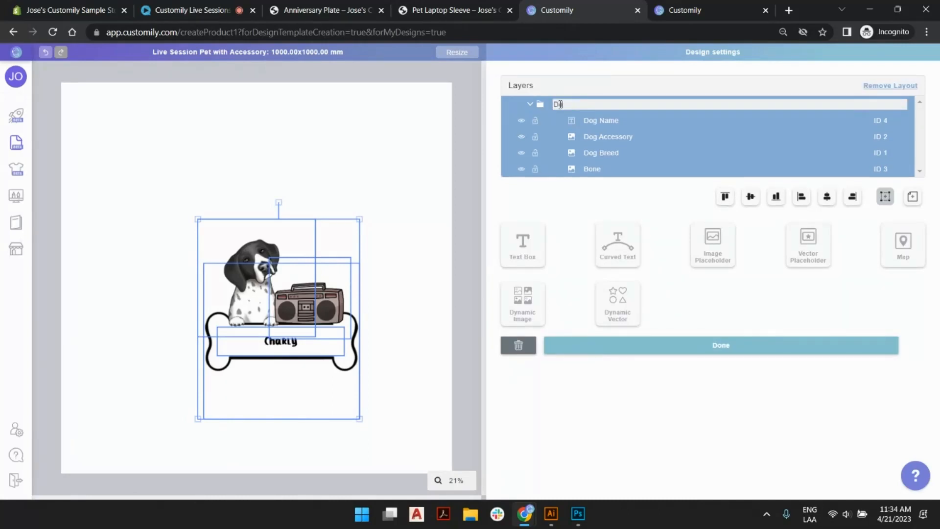
key("Return")
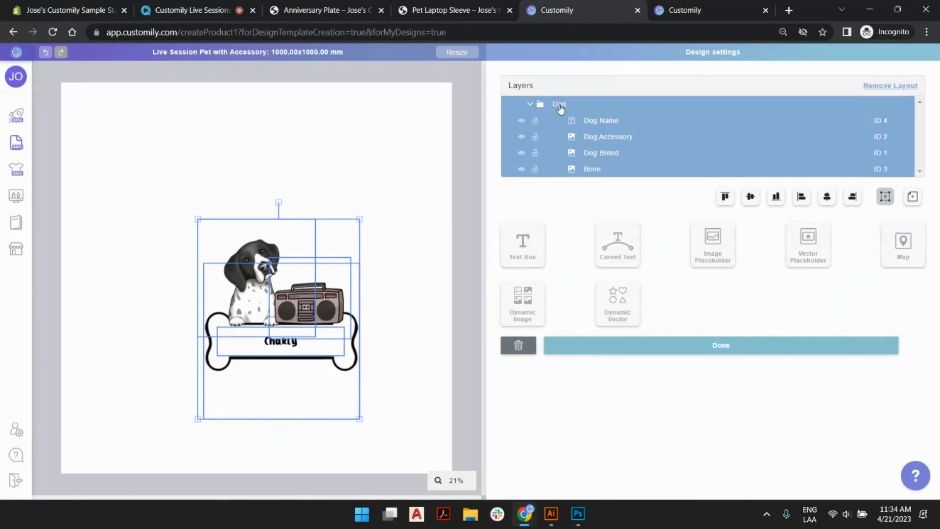
left_click(470, 117)
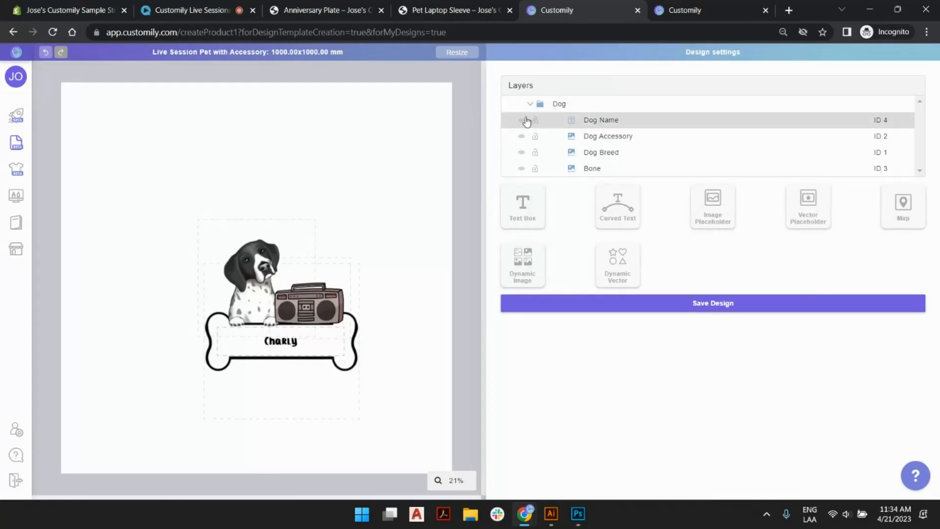
Hide the Dog Name, Dog Accessory, Dog Breed and Bone layers of the Dog layout.
left_click(521, 119)
left_click(521, 136)
left_click(521, 153)
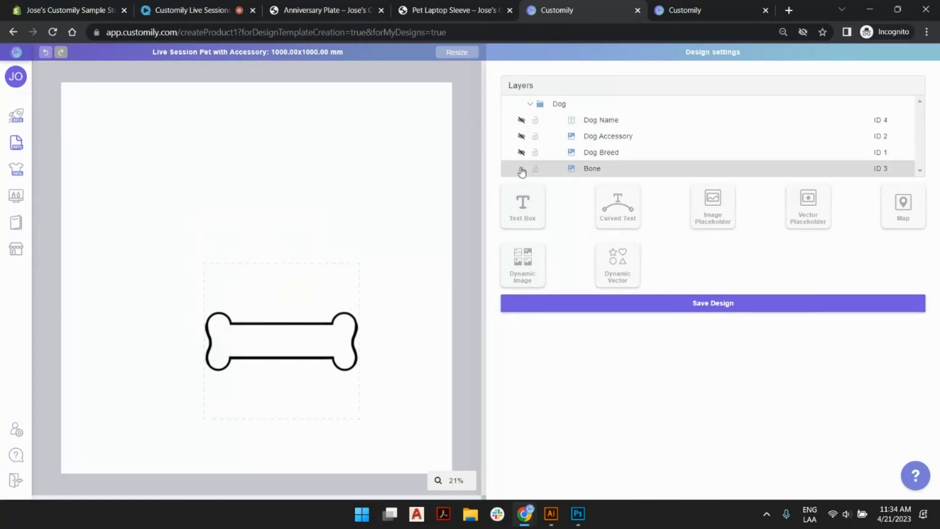
left_click(521, 168)
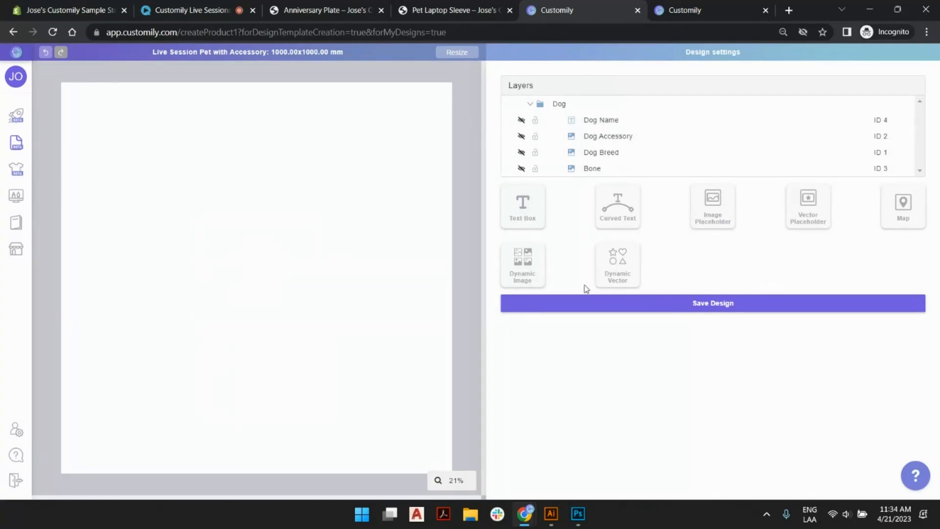
Add a dynamic image element and rename its layer to "Cat Breed".
left_click(524, 268)
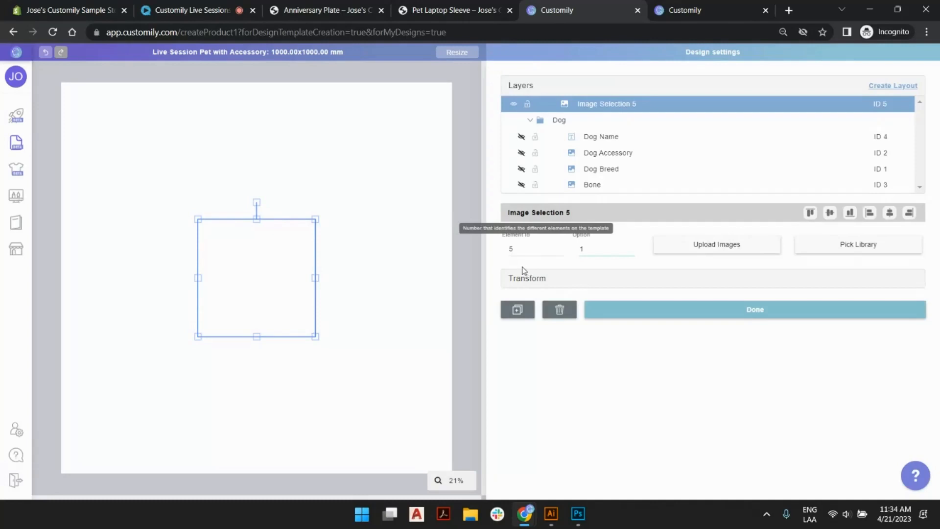
double_click(612, 103)
type("q")
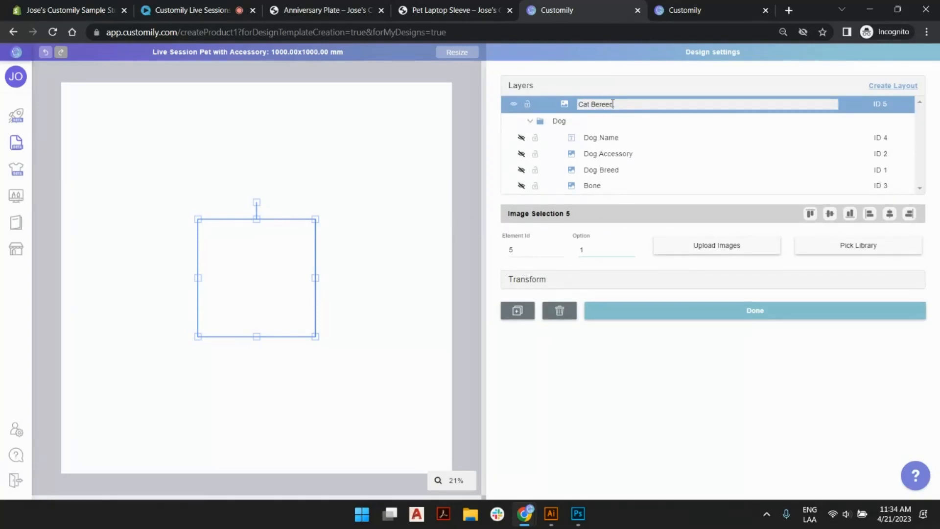
type("at Breed")
key("Return")
Assign the "Full Color Frontal - Cats" image library to Cat Breed, set its option to 20 and deselect it.
left_click(866, 249)
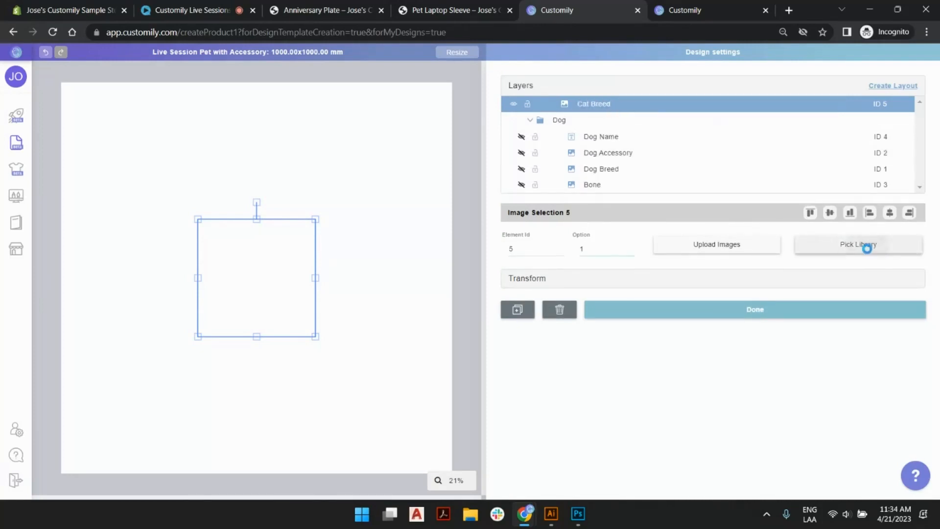
left_click(621, 141)
type("cat")
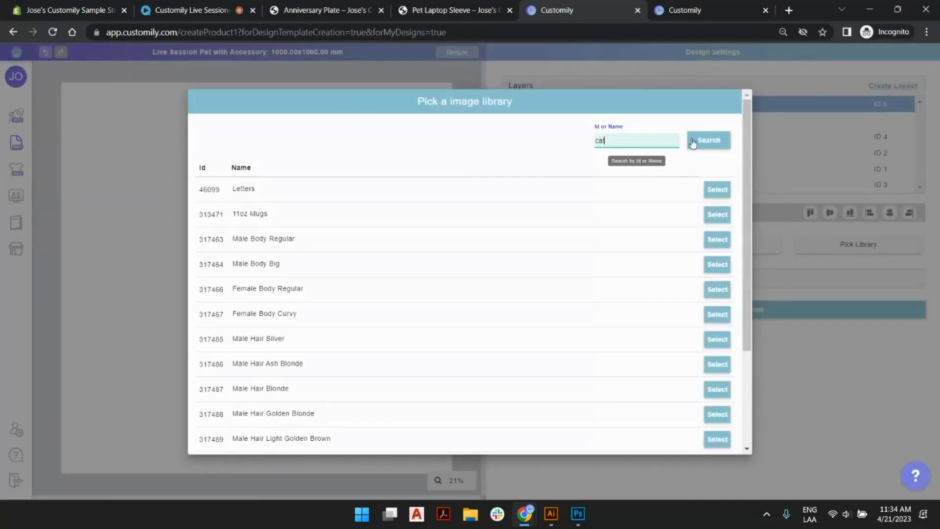
left_click(692, 142)
left_click(720, 294)
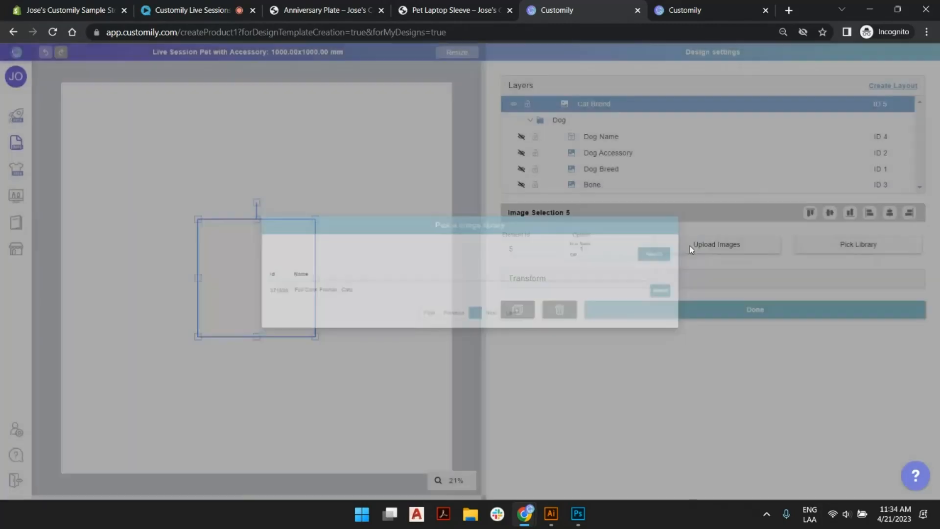
left_click(630, 246)
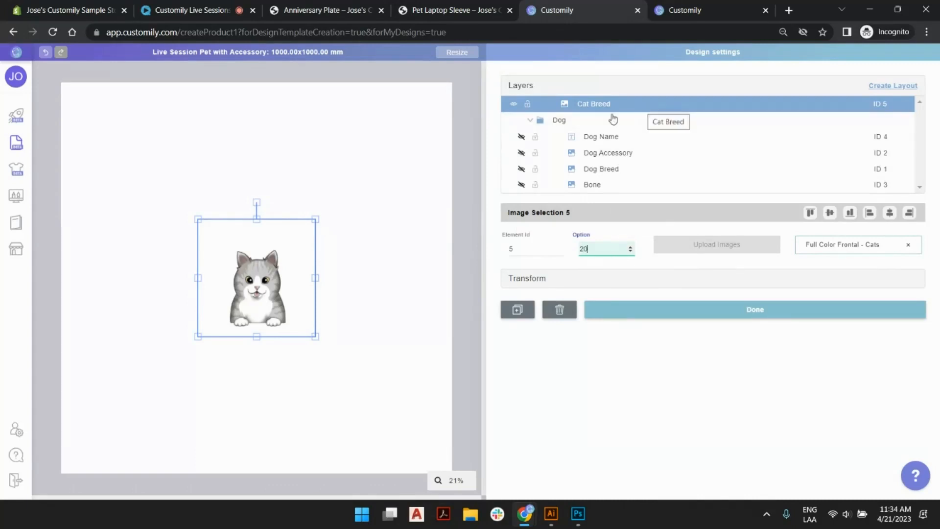
left_click(461, 130)
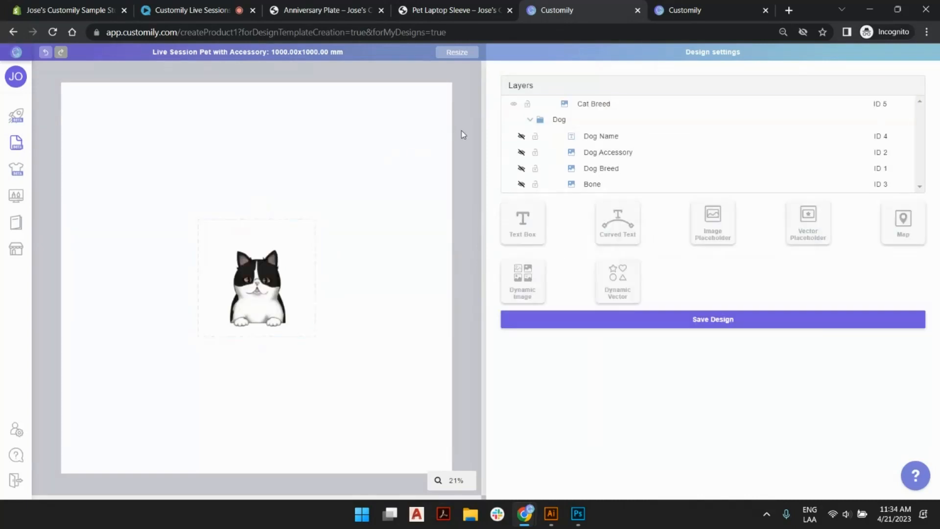
Add a second dynamic image element above the cat and rename its layer to "Cat Accessory".
left_click(523, 279)
left_click_drag(276, 255, 338, 197)
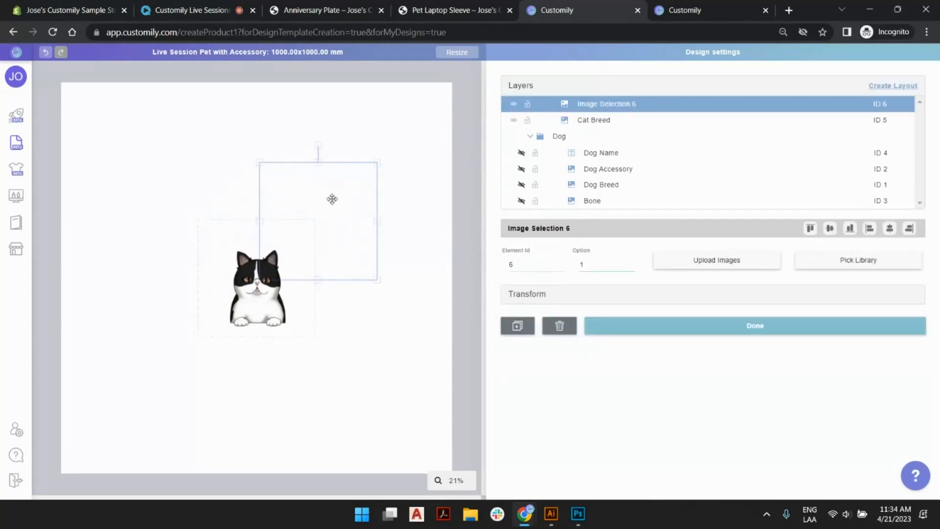
double_click(595, 105)
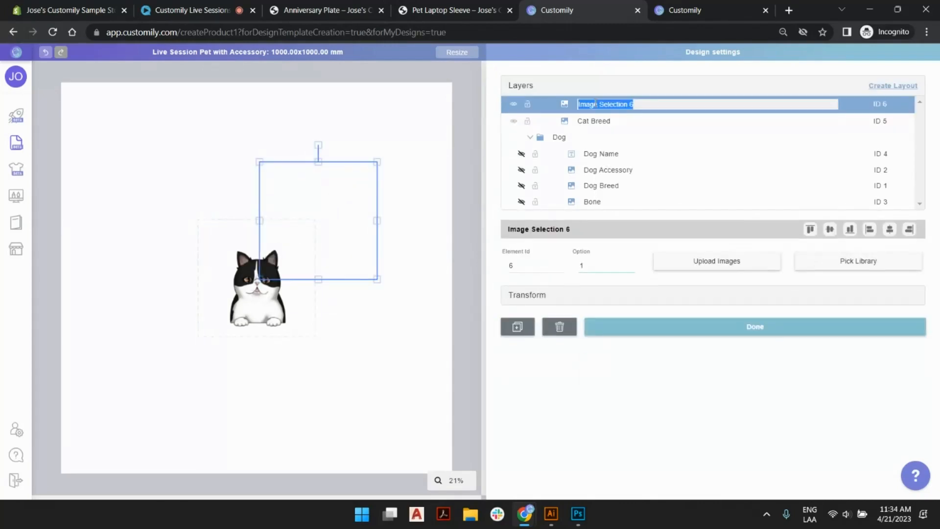
type("Cat Accessory")
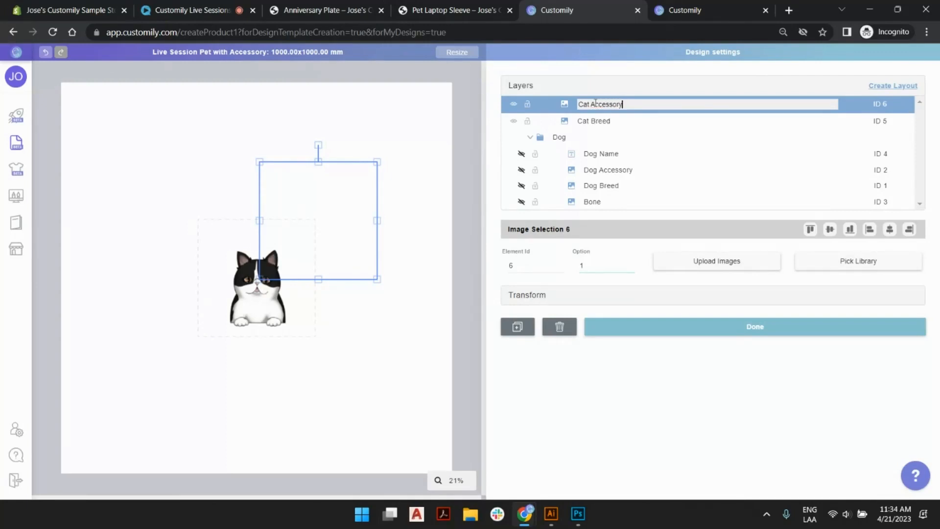
key("Return")
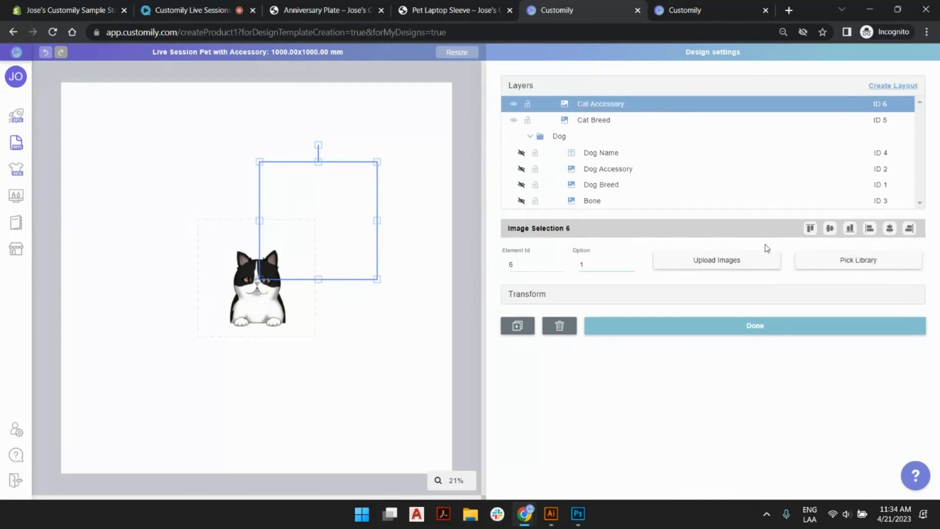
Search the image libraries for "acces" and assign the "Pet Accessories" library to Cat Accessory.
left_click(823, 260)
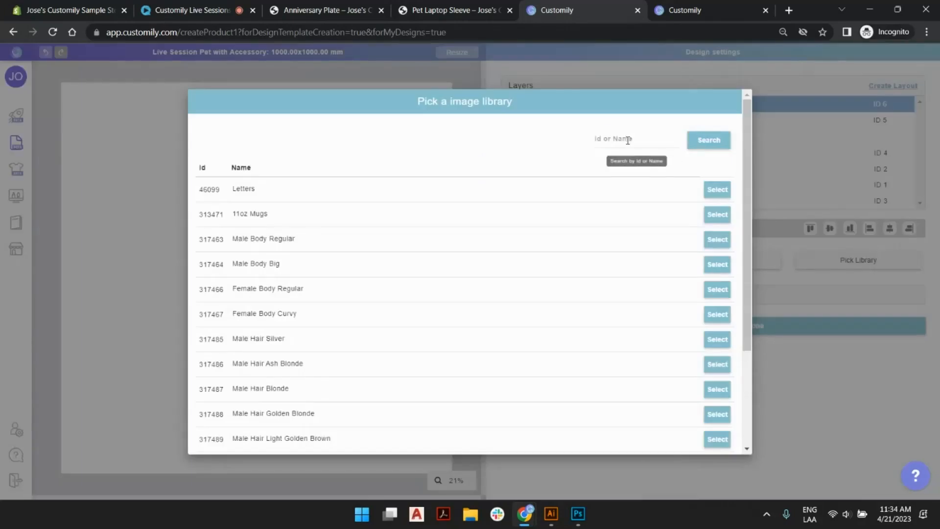
left_click(627, 141)
type("acces")
left_click(714, 143)
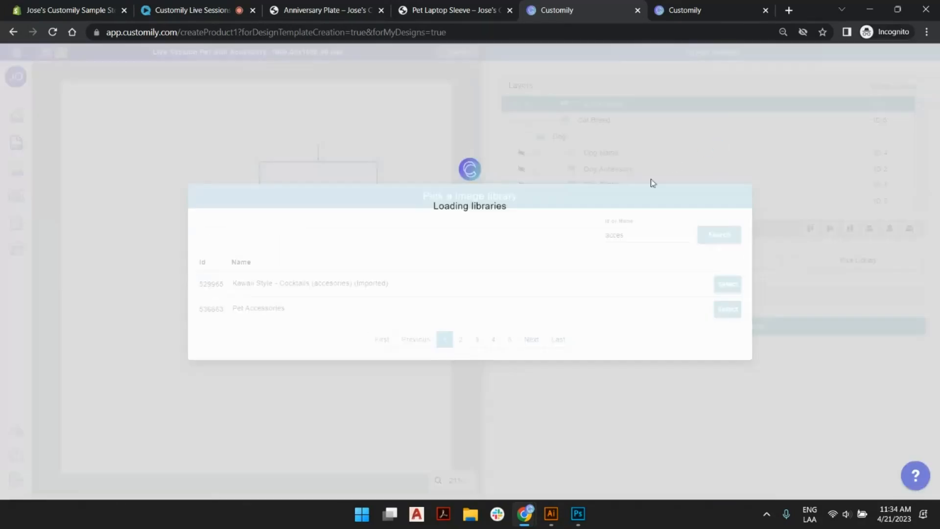
left_click(727, 309)
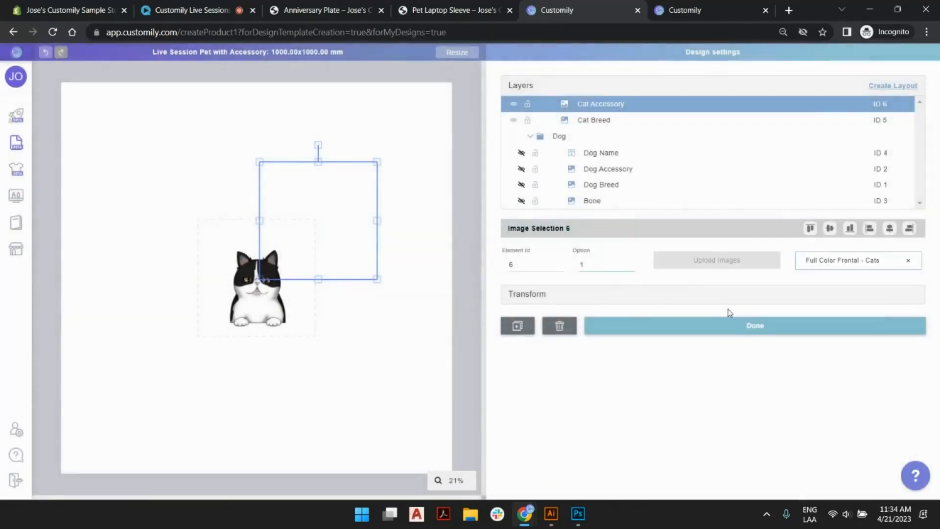
Scale down the radio accessory image, place it directly beside the cat and deselect it.
left_click_drag(342, 290, 343, 303)
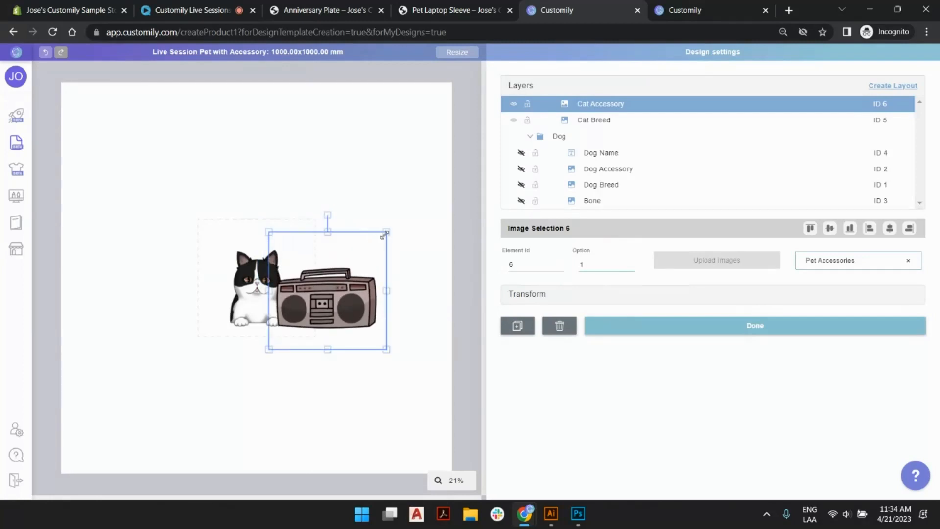
left_click_drag(384, 232, 351, 268)
left_click_drag(326, 305, 328, 297)
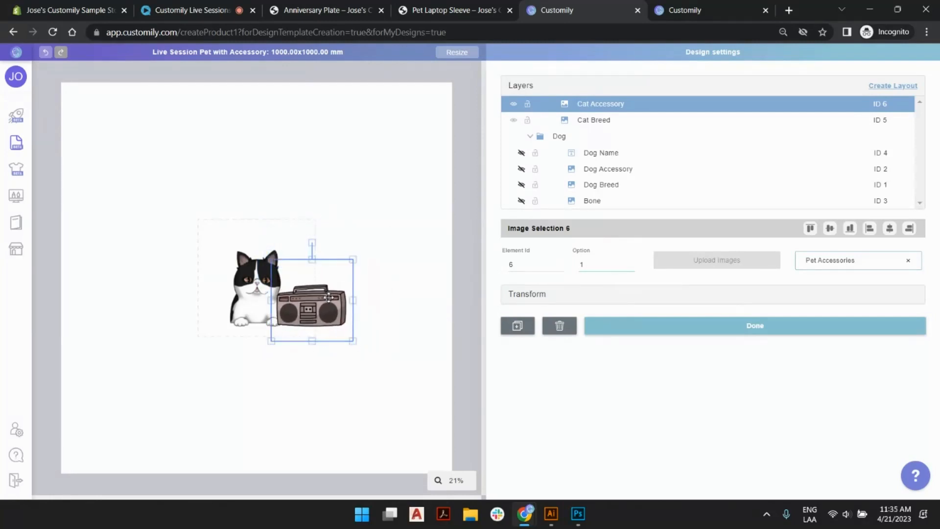
left_click(399, 233)
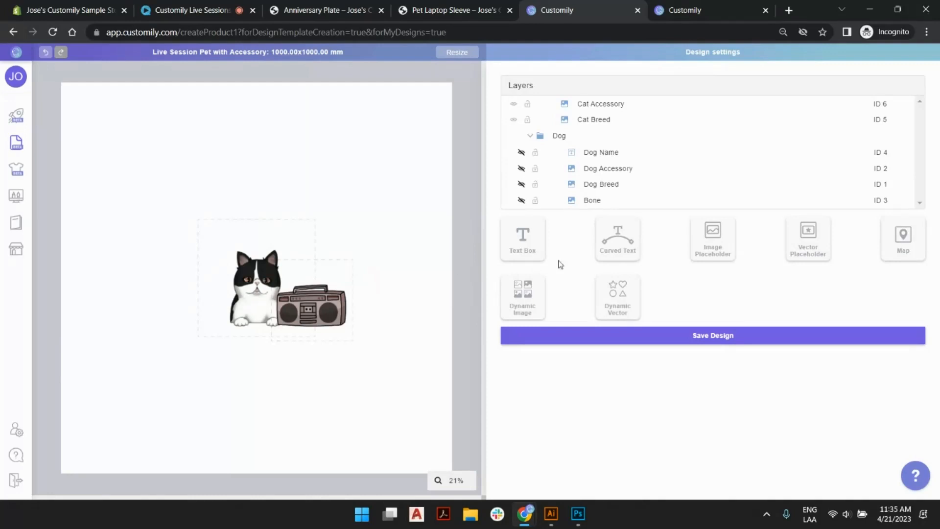
Add another dynamic image element, set its option to 2 and upload paws.png to it.
left_click(537, 297)
left_click_drag(238, 244, 299, 140)
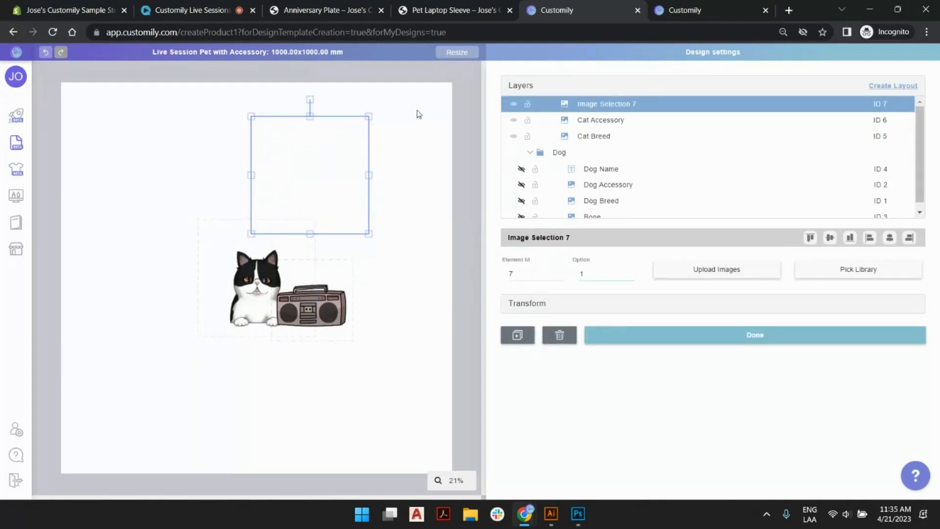
left_click(631, 272)
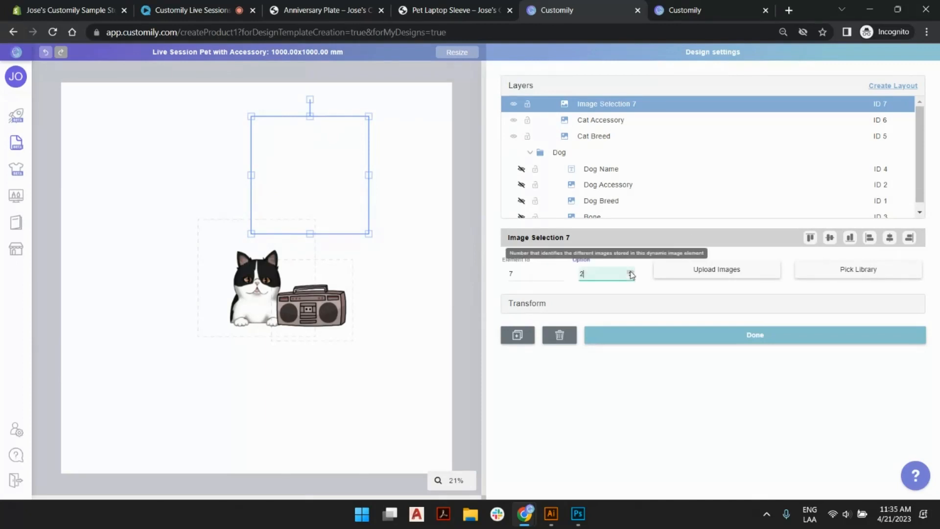
left_click(677, 273)
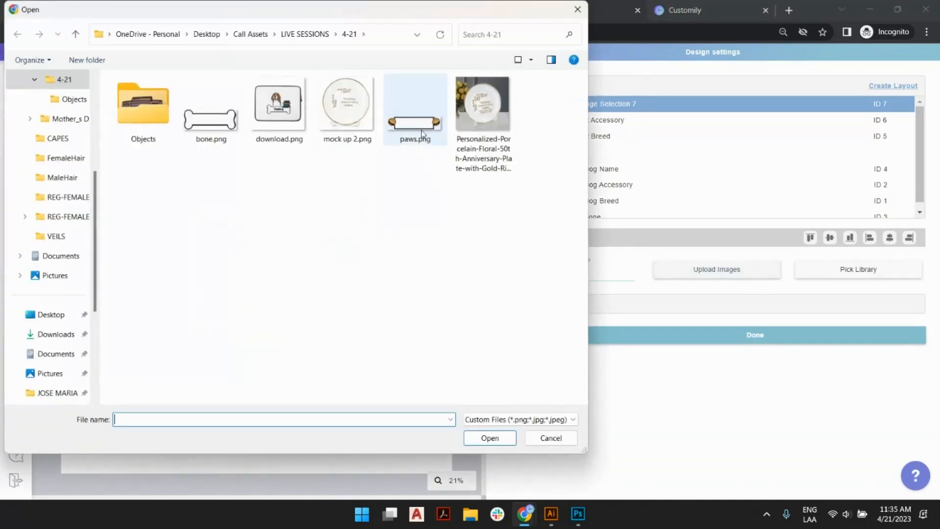
left_click(420, 126)
double_click(419, 126)
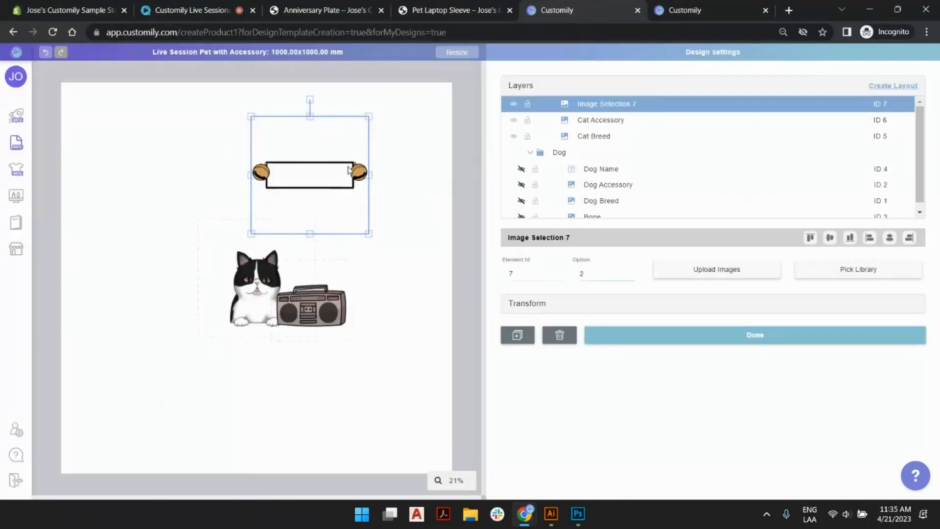
Enlarge the bell banner image directly under the cat and radio, and move its layer below Cat Breed.
left_click_drag(321, 170, 279, 334)
left_click_drag(328, 395, 389, 434)
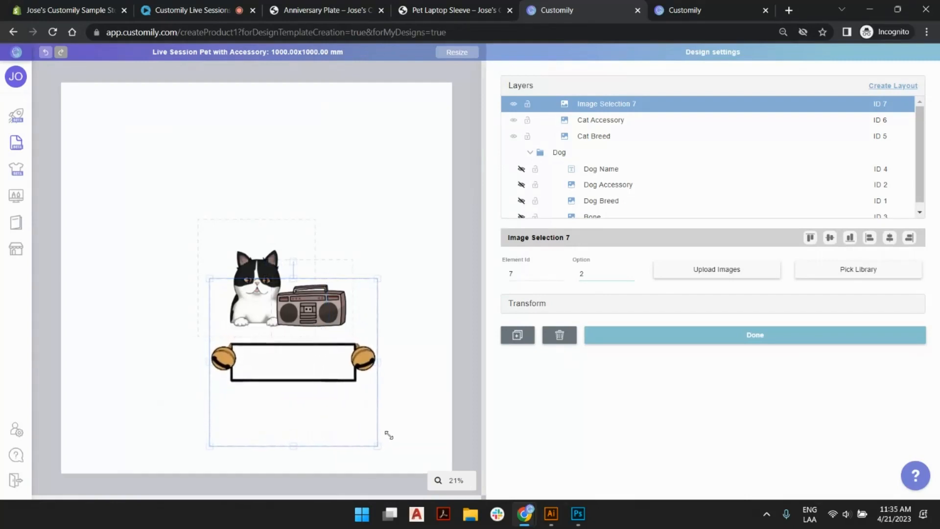
left_click_drag(319, 354, 316, 338)
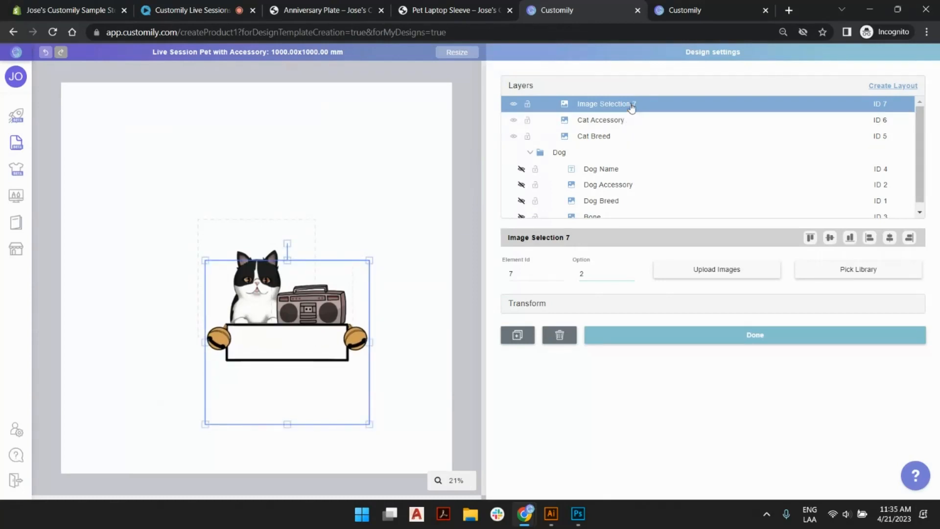
left_click_drag(631, 106, 635, 139)
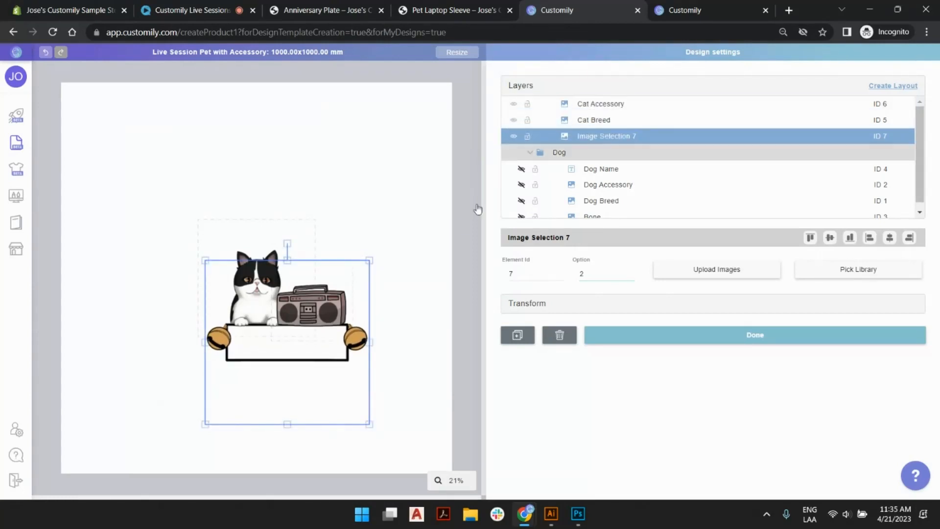
Preview several Cat Accessory options against the banner and return to option 1.
left_click(320, 307)
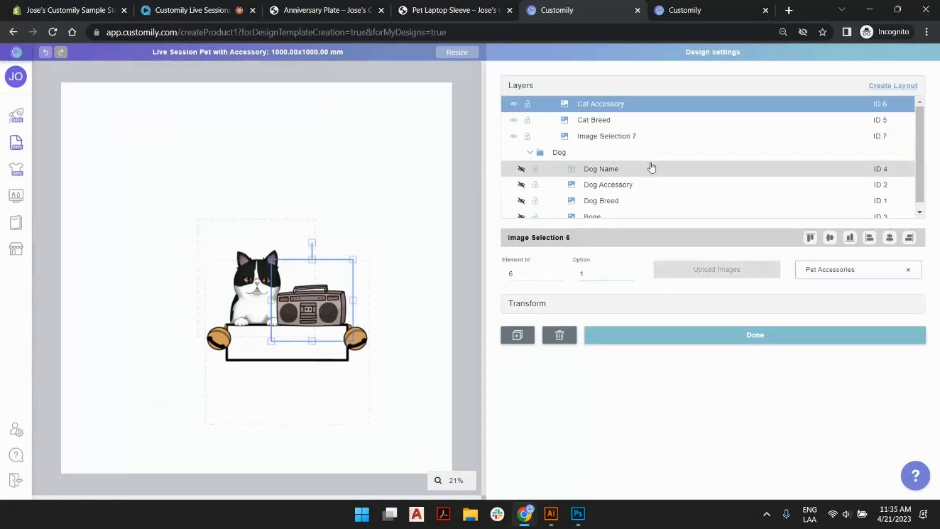
left_click(631, 272)
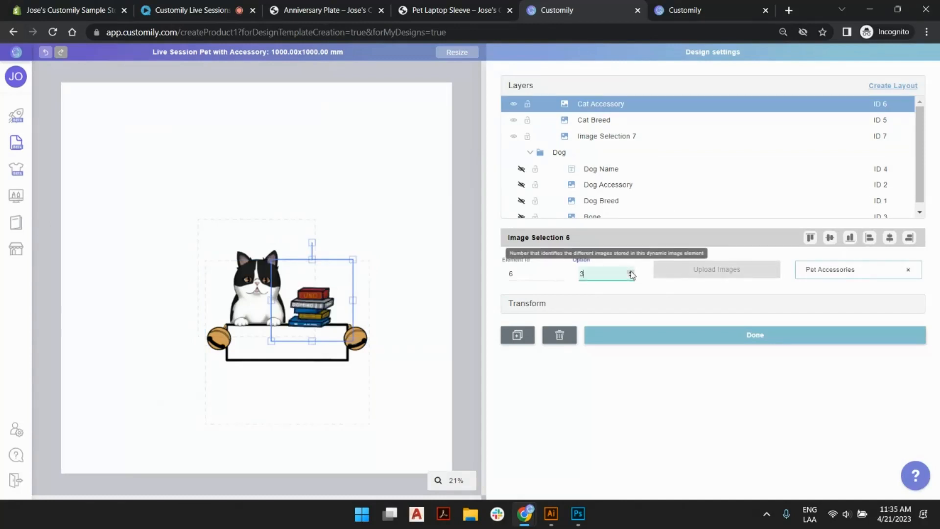
left_click(630, 271)
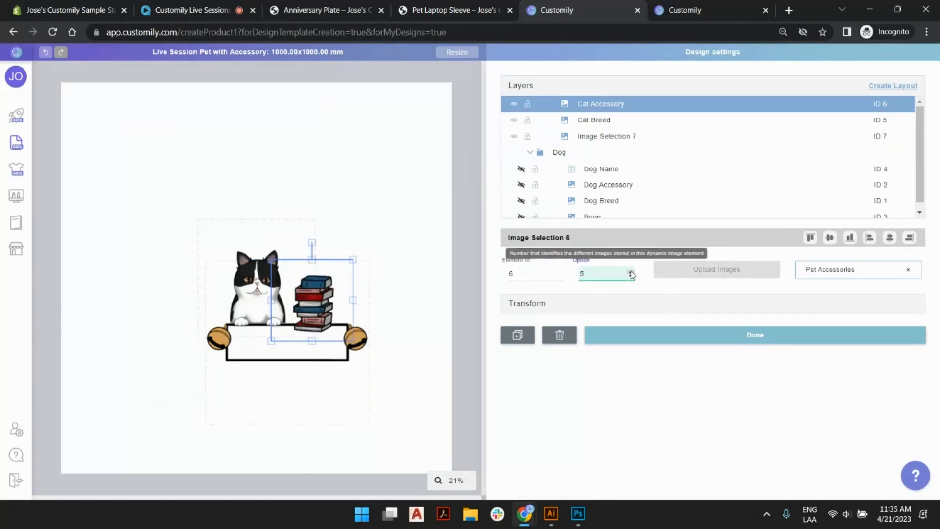
left_click(630, 277)
left_click(630, 277)
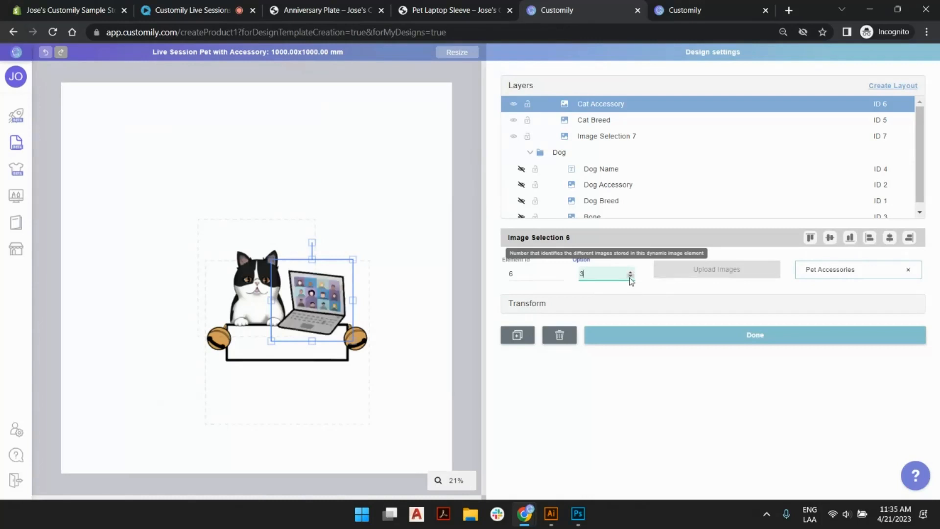
left_click(630, 277)
left_click(630, 277)
left_click(629, 277)
Rename the banner image's layer to "Bells" and deselect it.
left_click(332, 353)
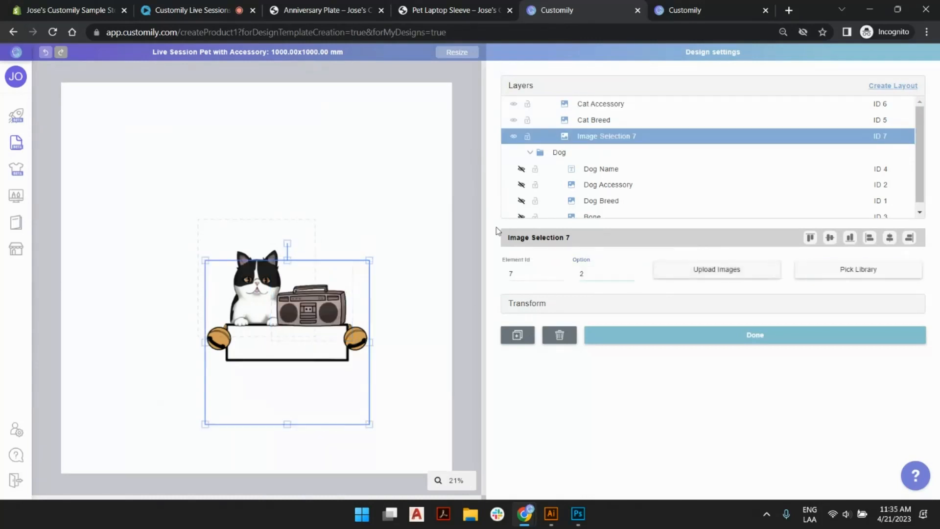
double_click(606, 135)
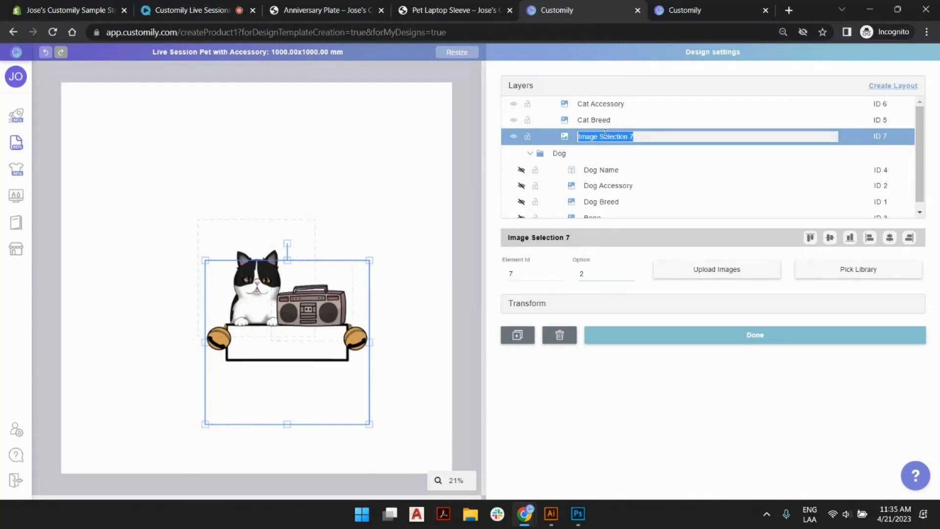
type("Bells")
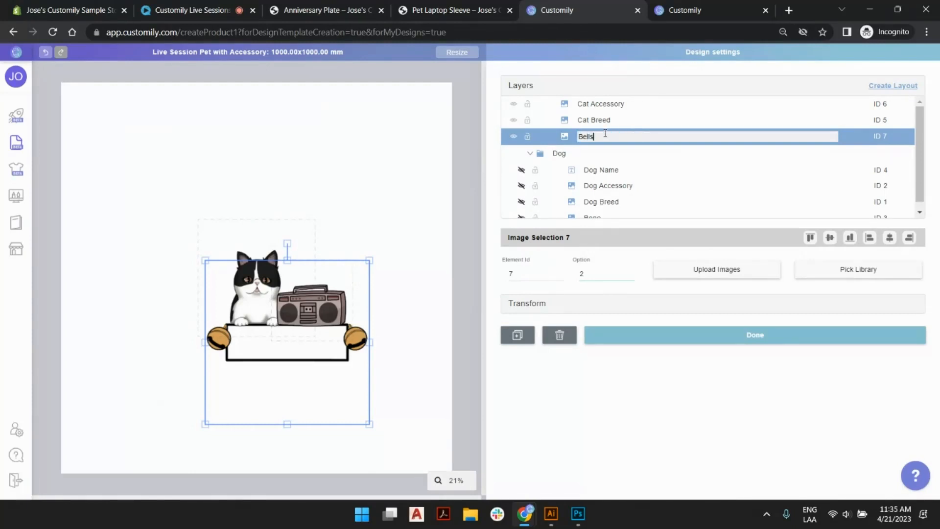
key("Return")
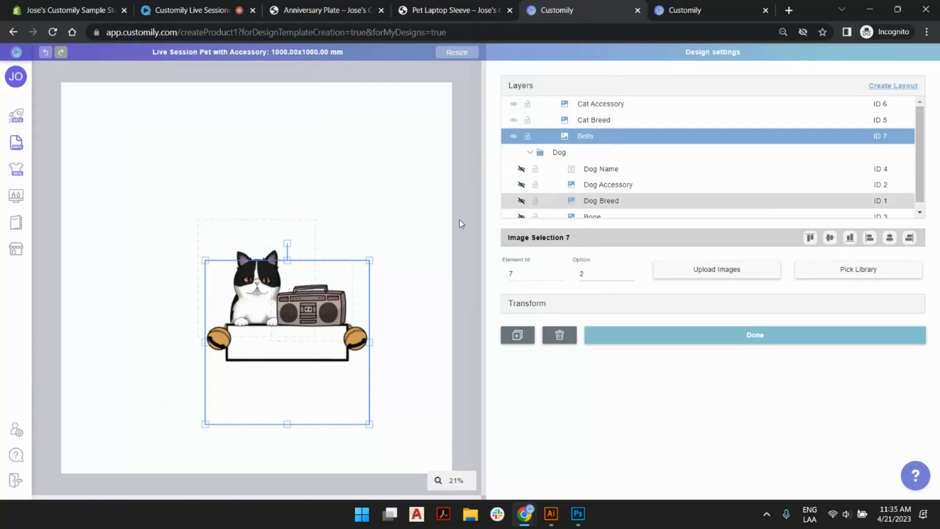
left_click(427, 204)
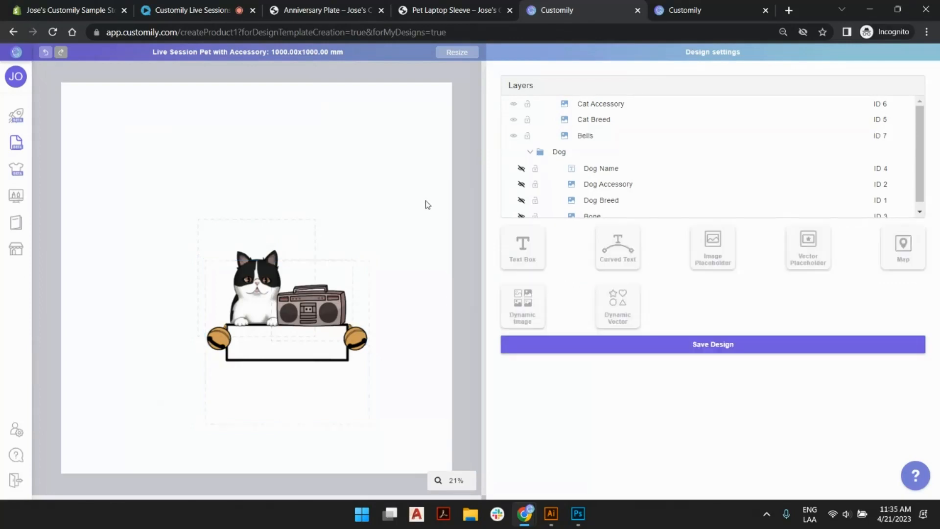
Add a text box and resize it to fit inside the white banner between the bells.
left_click(533, 259)
left_click_drag(263, 238, 290, 329)
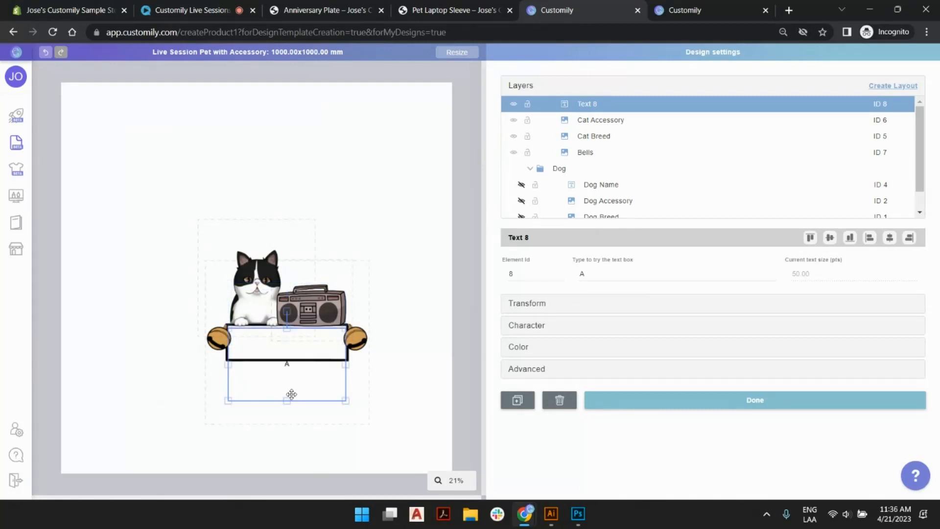
left_click_drag(289, 397, 289, 360)
left_click_drag(229, 341, 232, 341)
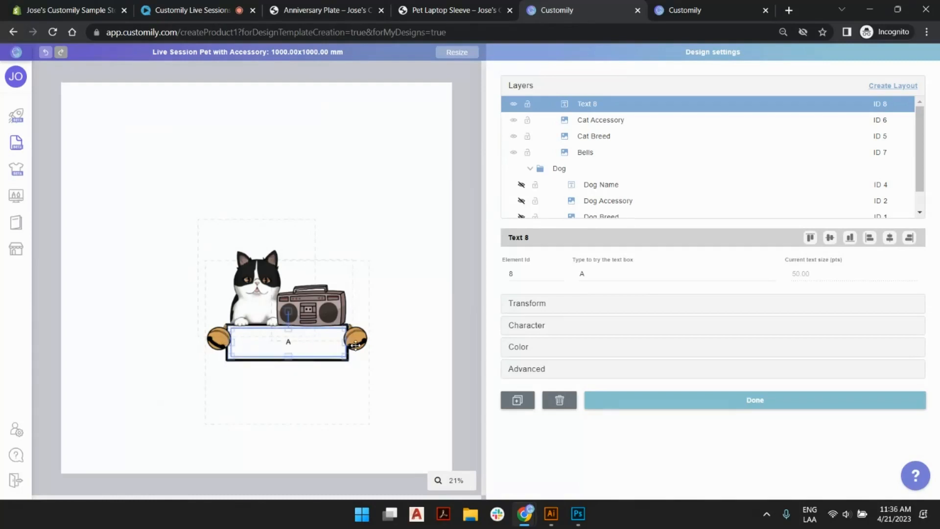
left_click_drag(342, 343, 341, 342)
Set the banner text's font to Alloha (Regular) and its maximum size to 100 pts.
left_click(556, 326)
left_click(670, 247)
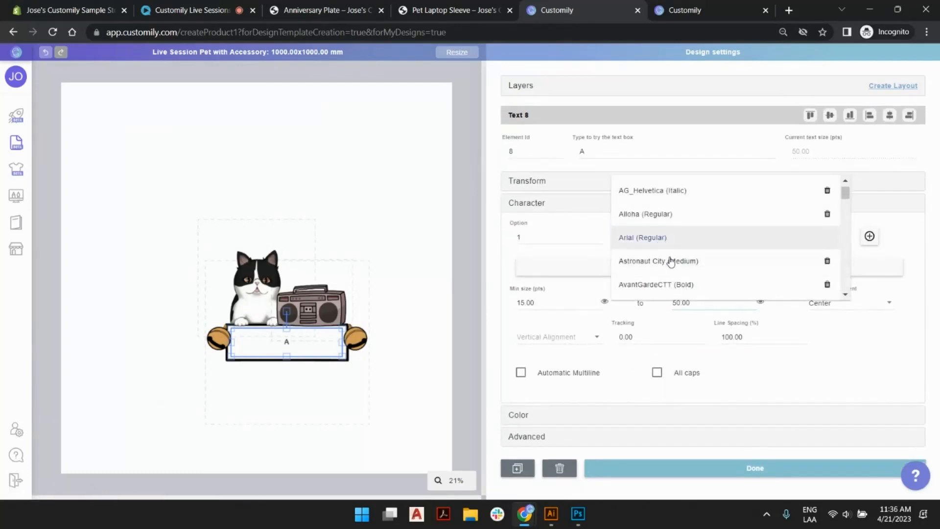
left_click(666, 215)
left_click(515, 294)
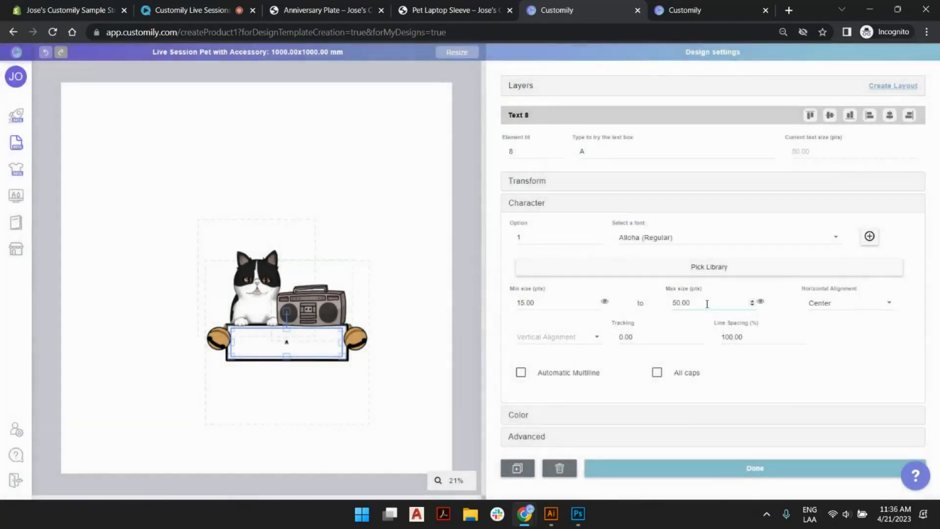
double_click(680, 303)
type("100")
left_click(427, 138)
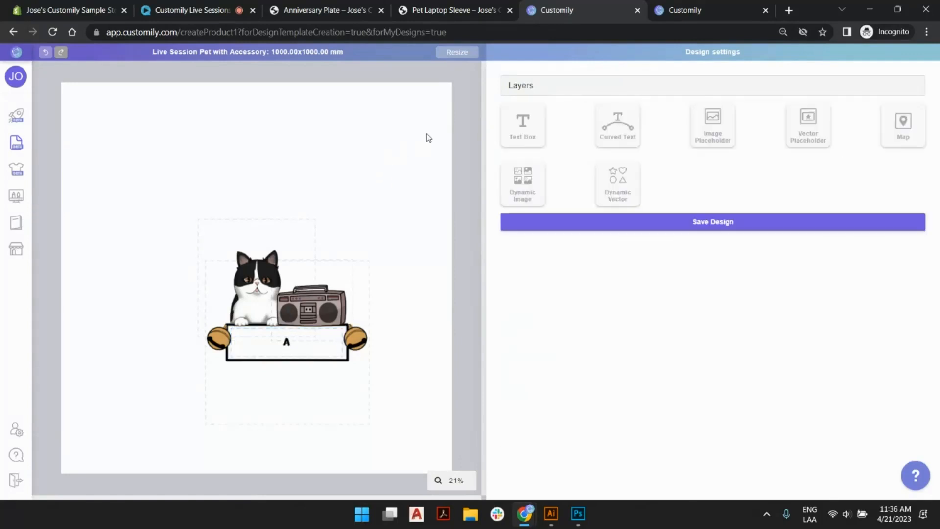
Rename the banner's text layer to "Cat Name" in the layer list, with the Dog layout collapsed.
left_click(519, 85)
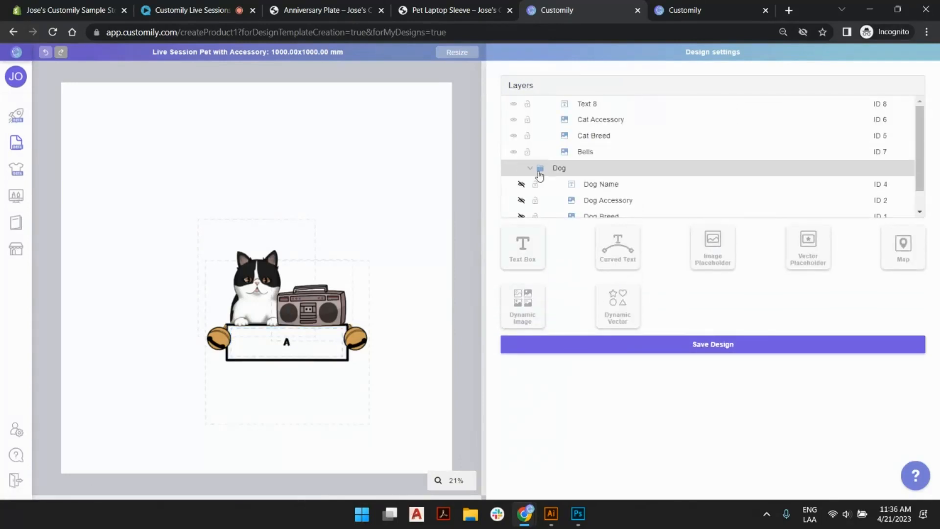
left_click(530, 169)
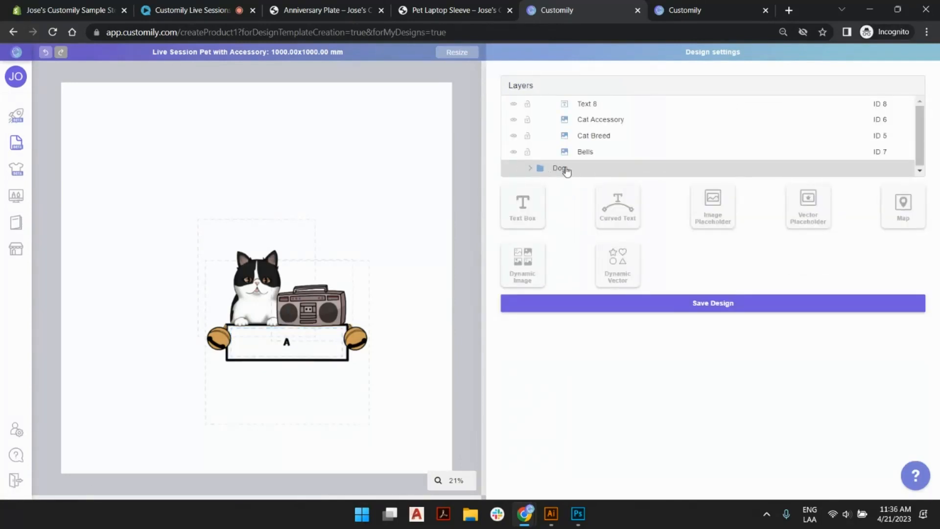
left_click(589, 153)
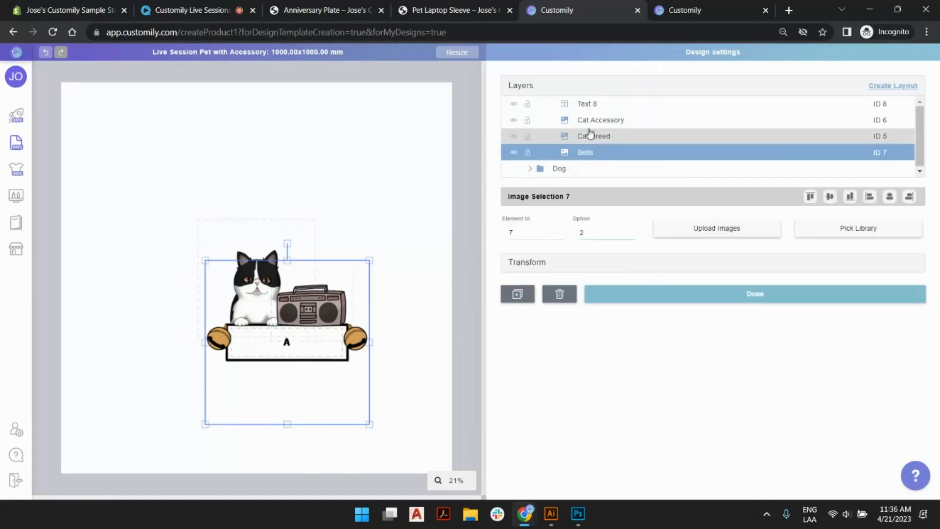
left_click(588, 106)
double_click(588, 106)
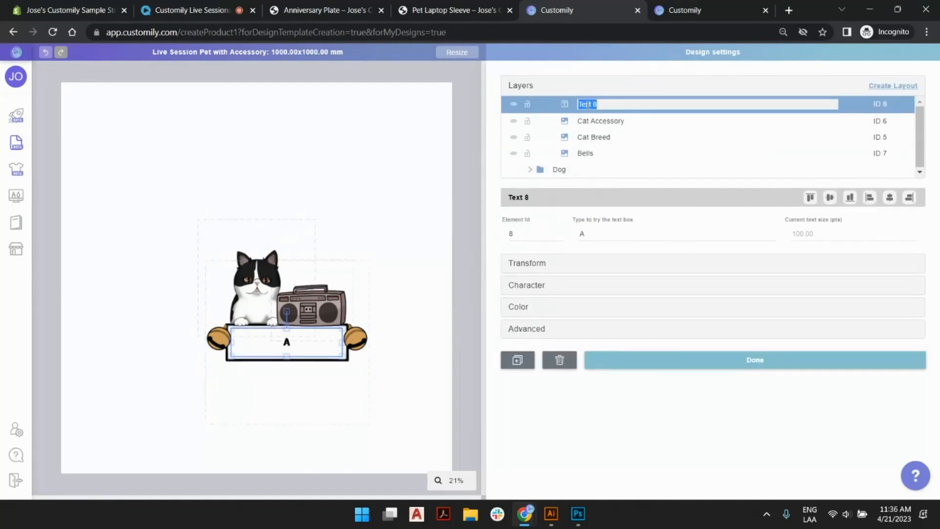
type("Cat Name")
key("Return")
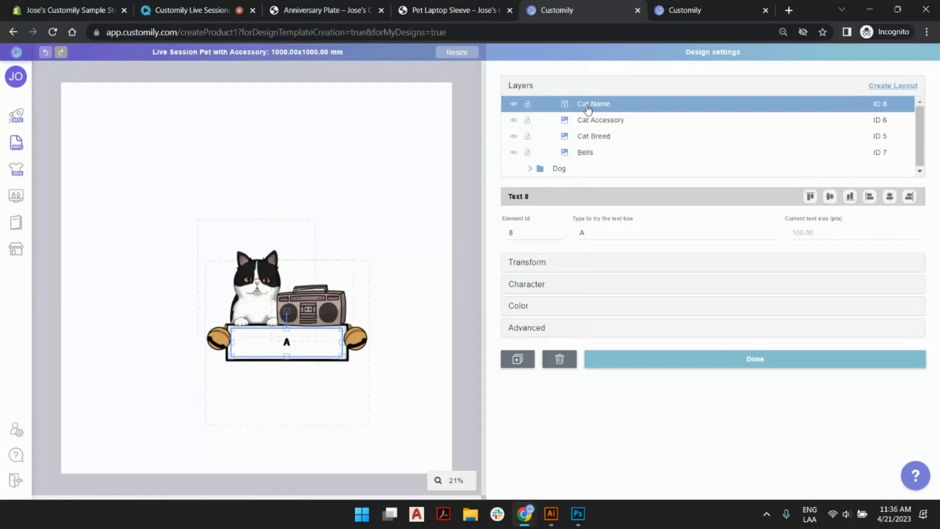
Group the Cat Name, Cat Accessory, Cat Breed and Bells layers into a layout named "Cat" and collapse it.
left_click(601, 153, "shift")
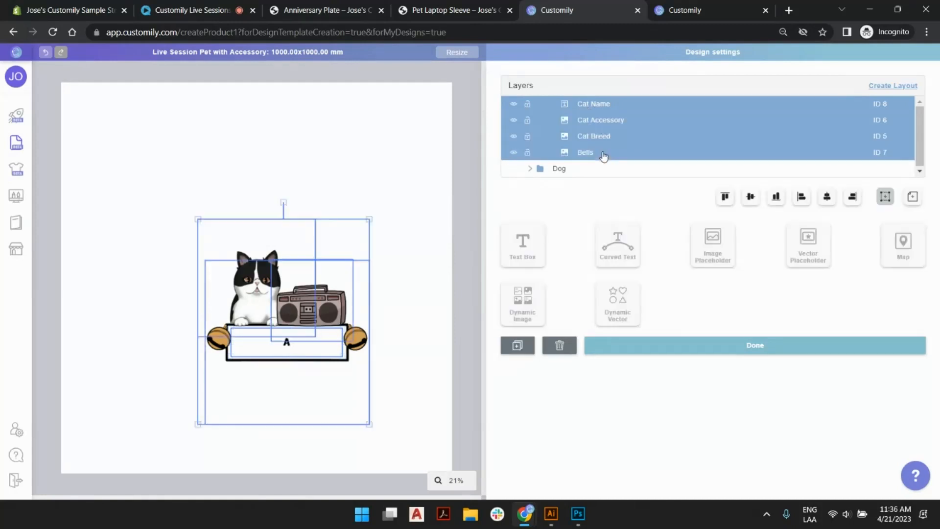
left_click(910, 88)
double_click(563, 106)
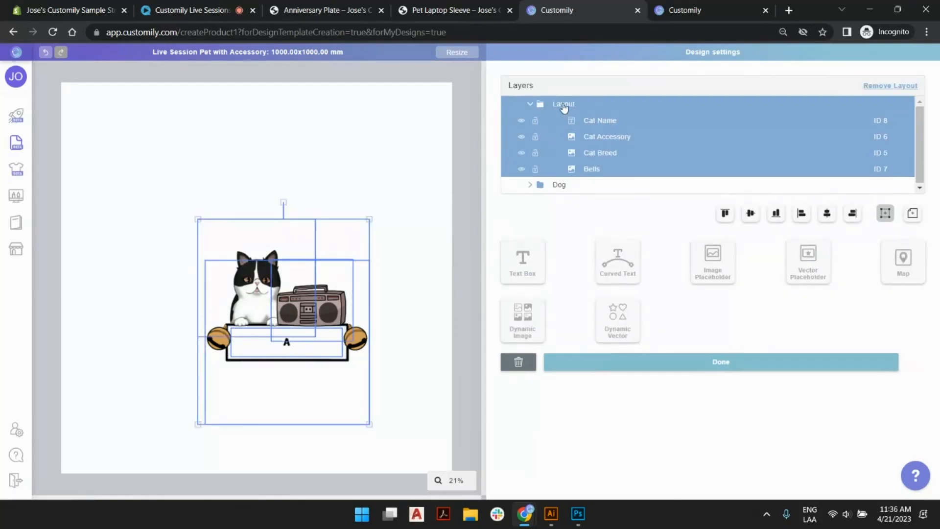
type("Cat")
key("Return")
left_click(532, 105)
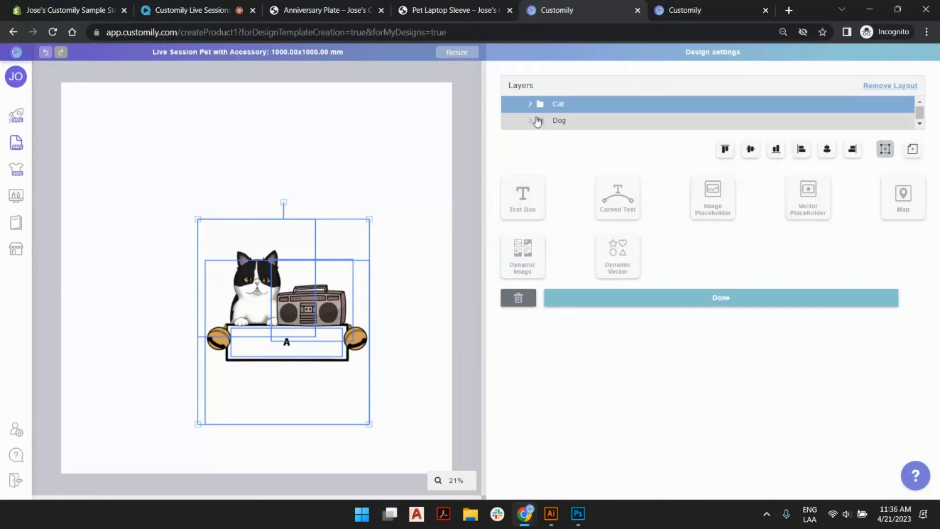
Inspect the Dog layout's layers and alternate between the Cat and Dog layouts to compare them on the canvas.
left_click(530, 120)
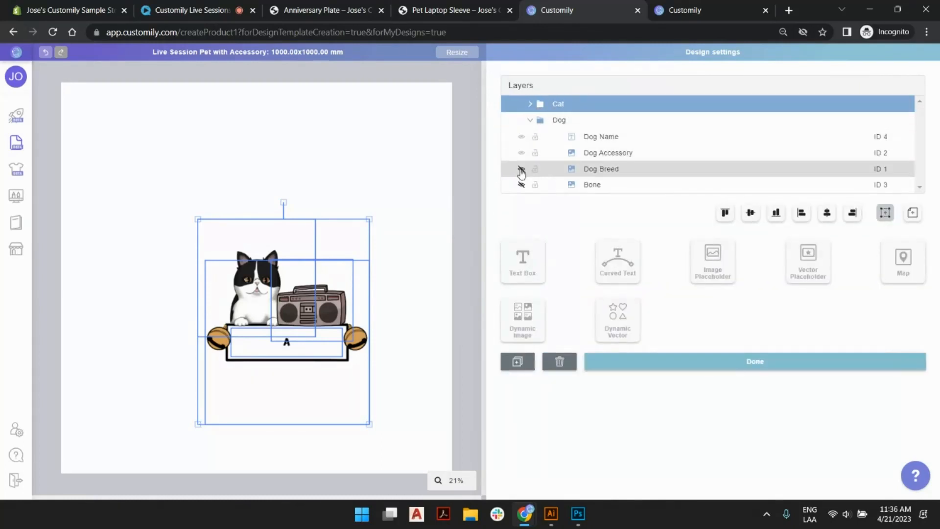
left_click(534, 120)
left_click(560, 120)
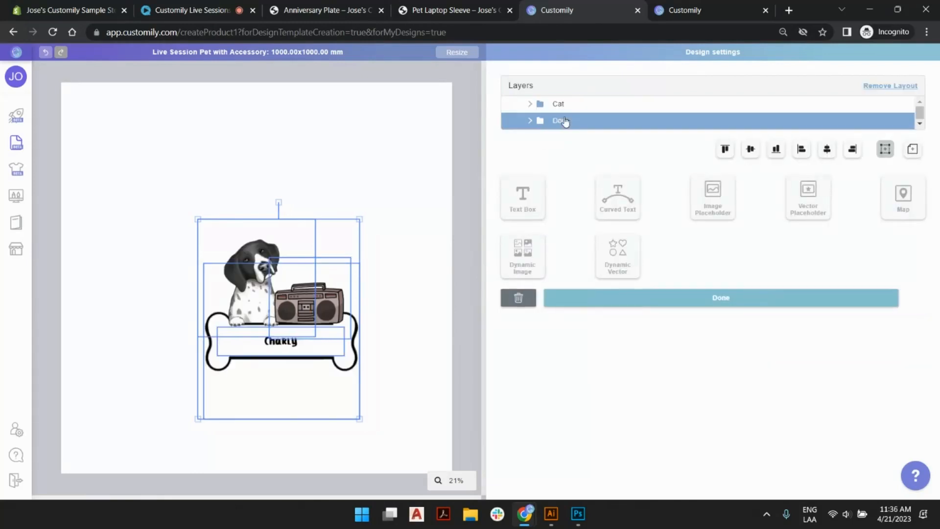
left_click(377, 152)
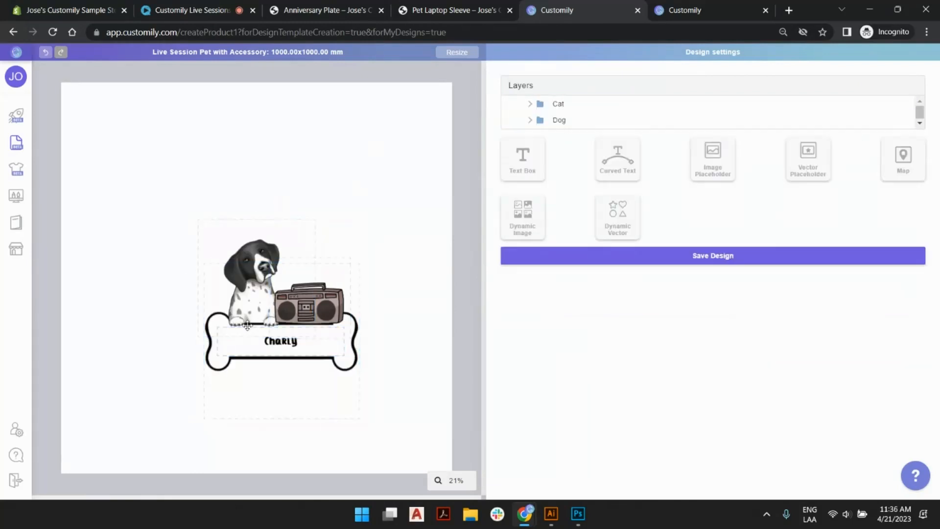
left_click(560, 104)
left_click(562, 120)
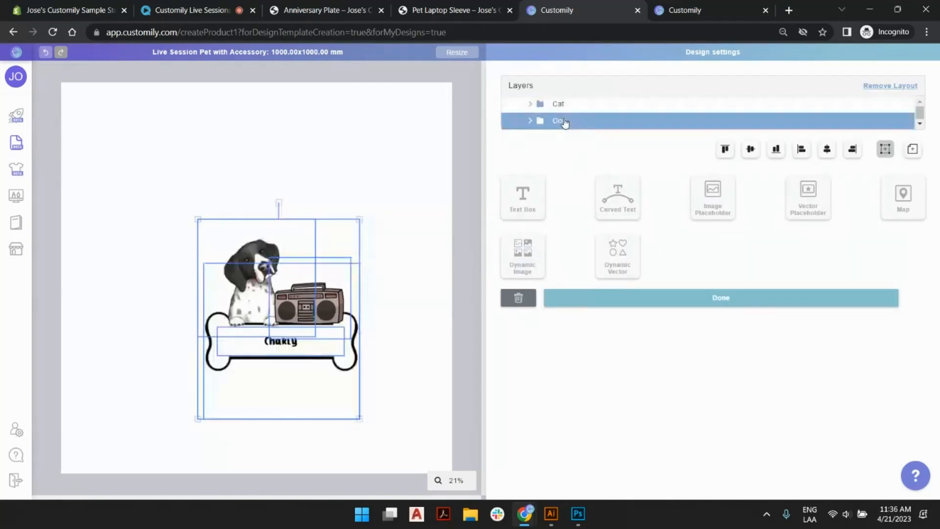
left_click(564, 104)
Enlarge the Dog layout to nearly fill the canvas width and center it horizontally relative to the workspace.
left_click(560, 123)
scroll(273, 287, "down", 2)
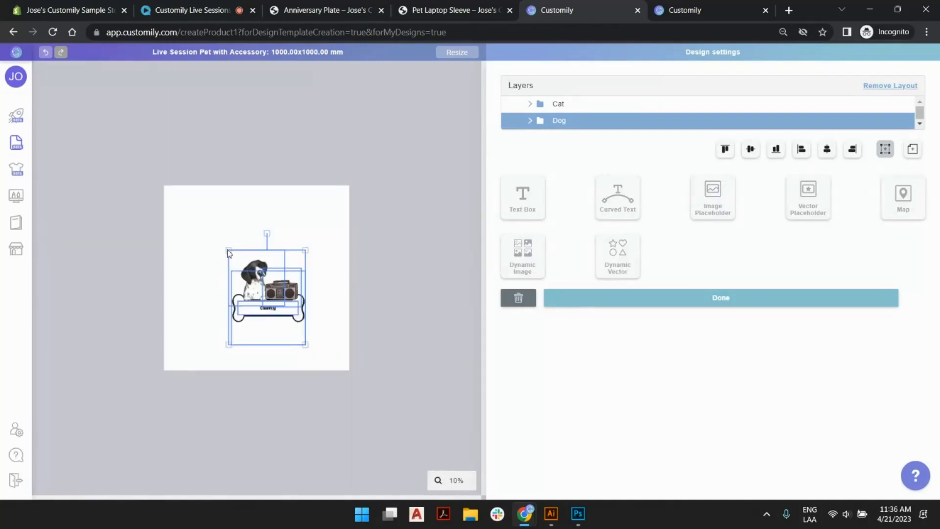
left_click_drag(226, 249, 176, 186)
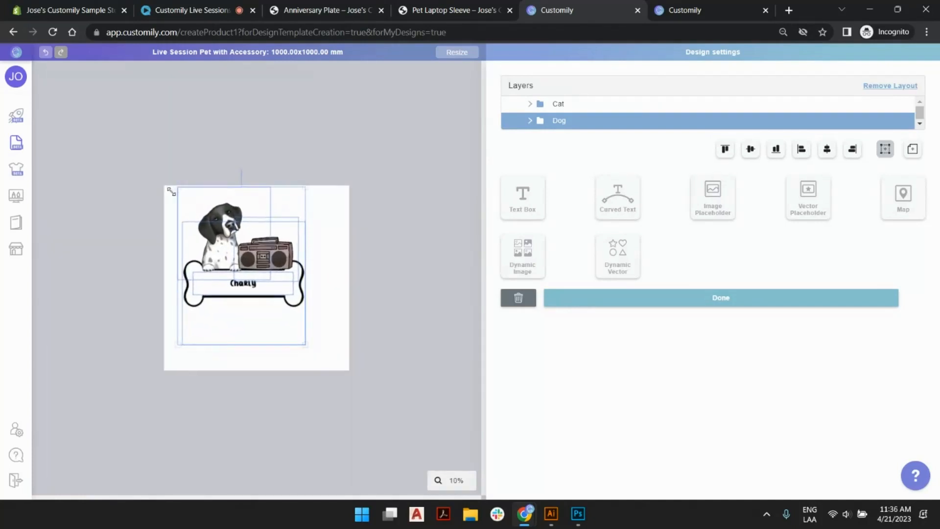
left_click_drag(303, 342, 352, 383)
left_click_drag(270, 287, 264, 303)
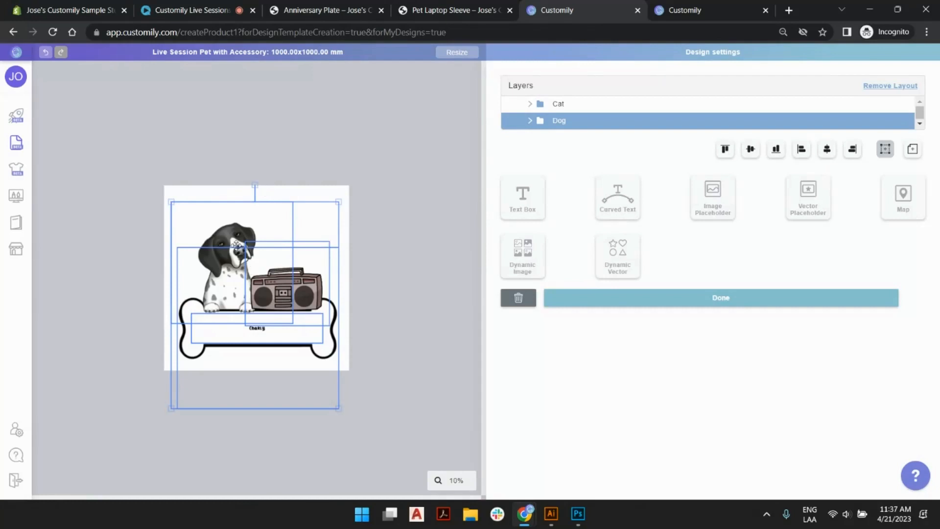
left_click_drag(263, 291, 261, 294)
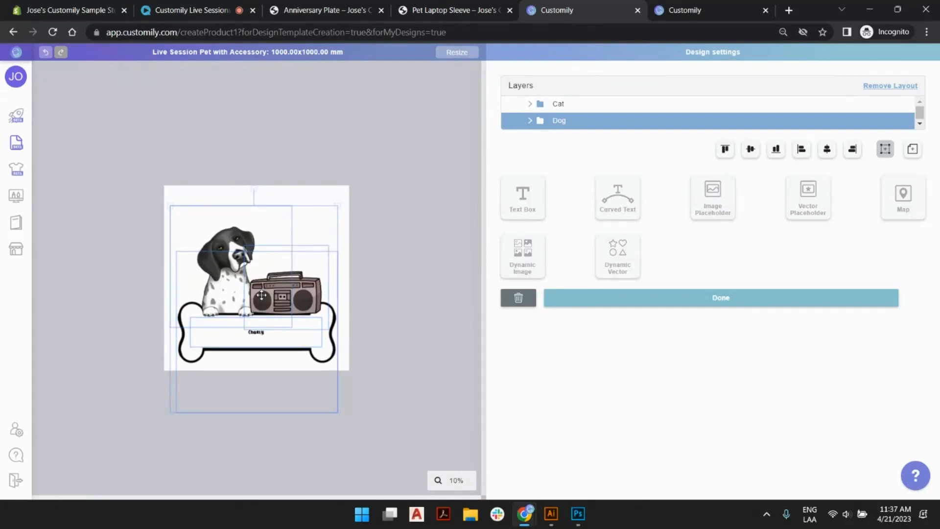
left_click(914, 146)
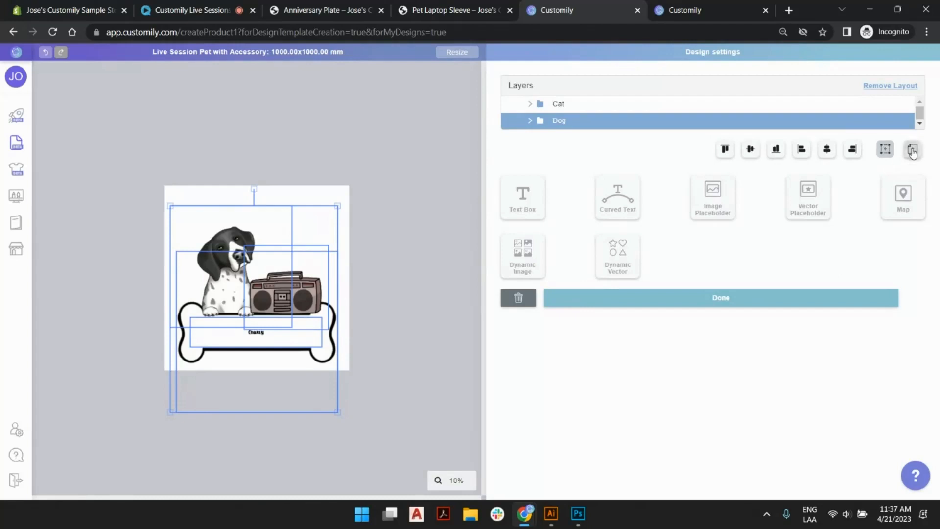
left_click(827, 151)
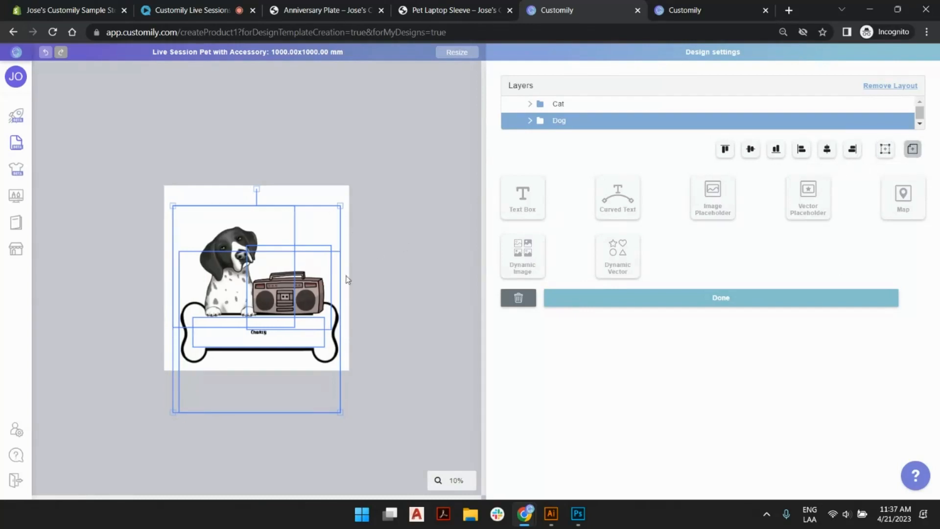
left_click(399, 232)
Set the maximum text size of the dog's name on the bone to 400 pts.
left_click(264, 331)
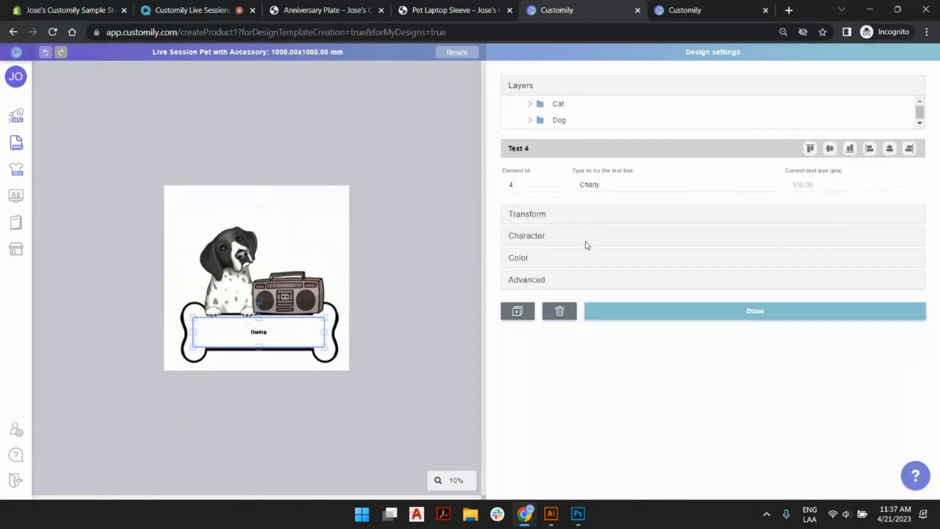
left_click(541, 237)
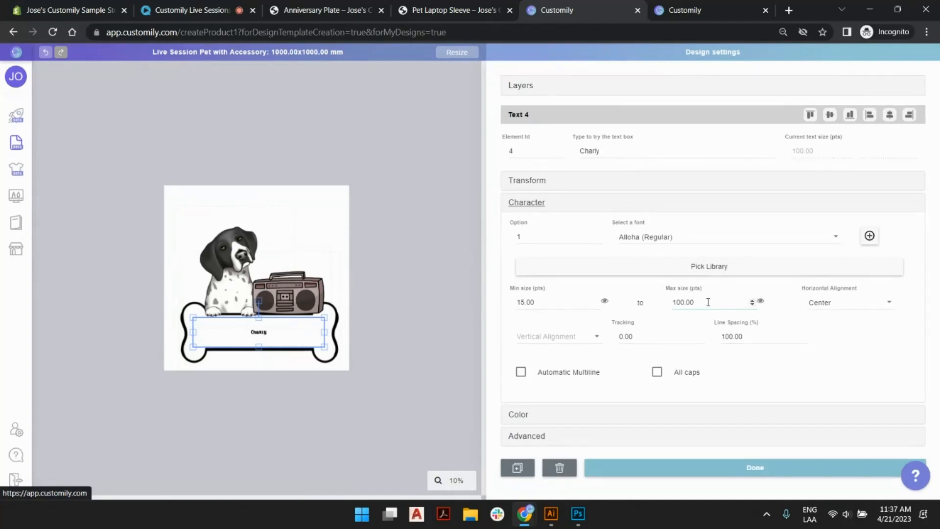
double_click(708, 302)
type("420")
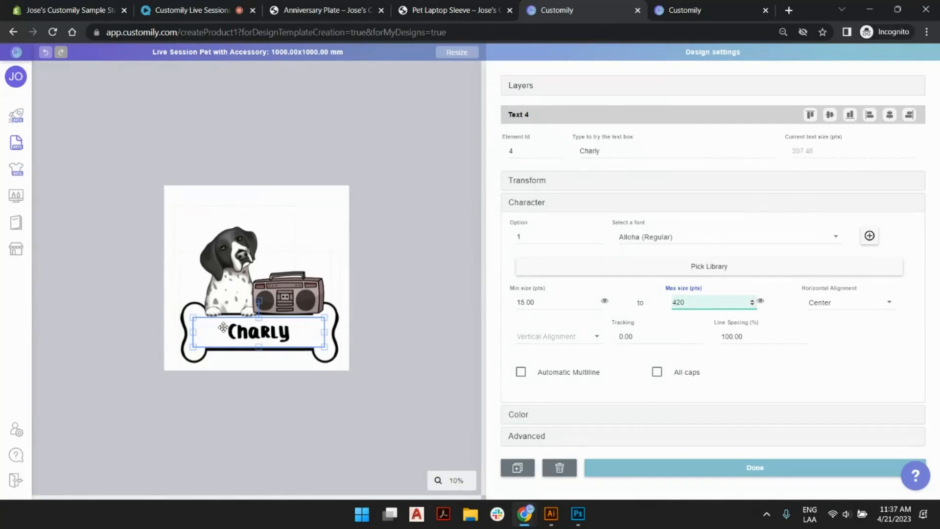
double_click(686, 303)
type("400")
Lengthen the dog name's sample text to "Charly" repeated seven times and preview it at the minimum text size.
double_click(625, 150)
left_click(631, 149)
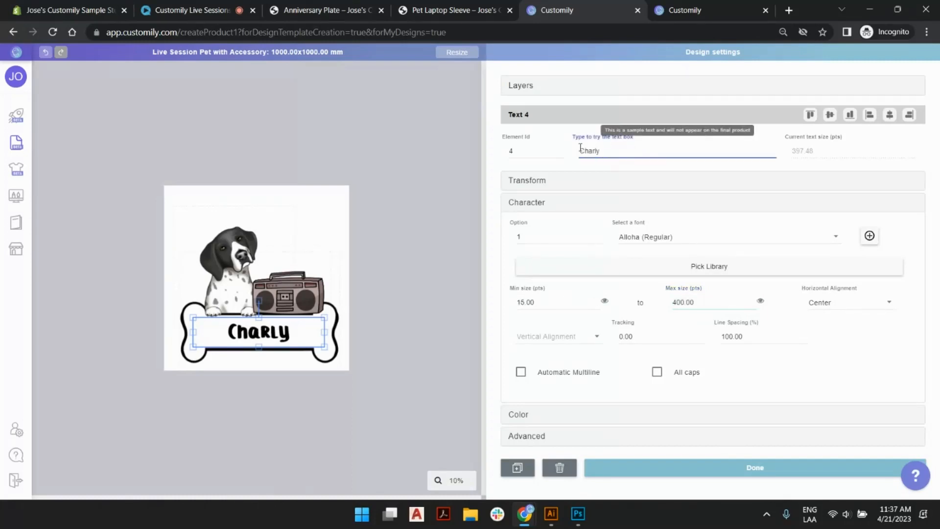
double_click(587, 150)
key("ctrl+c")
left_click(628, 152)
key("ctrl+v")
key("ctrl+v")
key("ctrl+v")
key("ctrl+v")
key("ctrl+v")
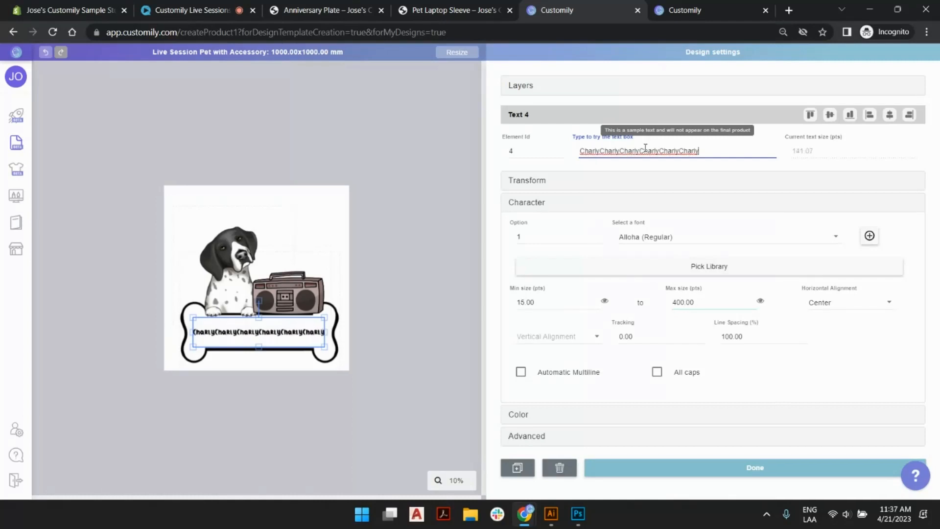
key("ctrl+v")
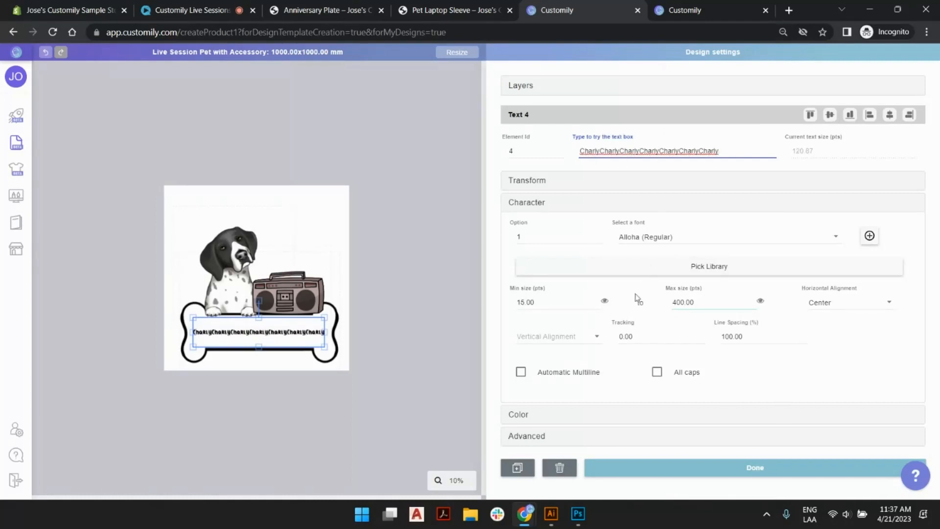
left_click(605, 302)
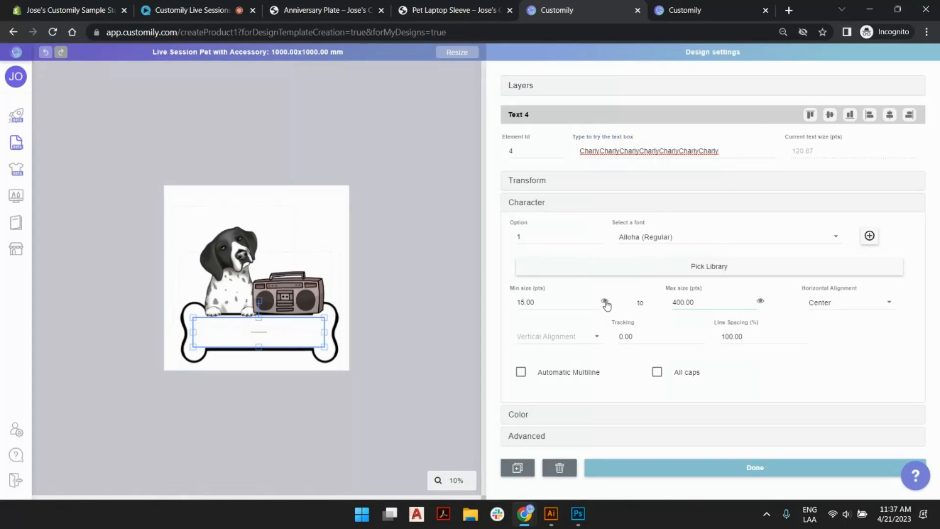
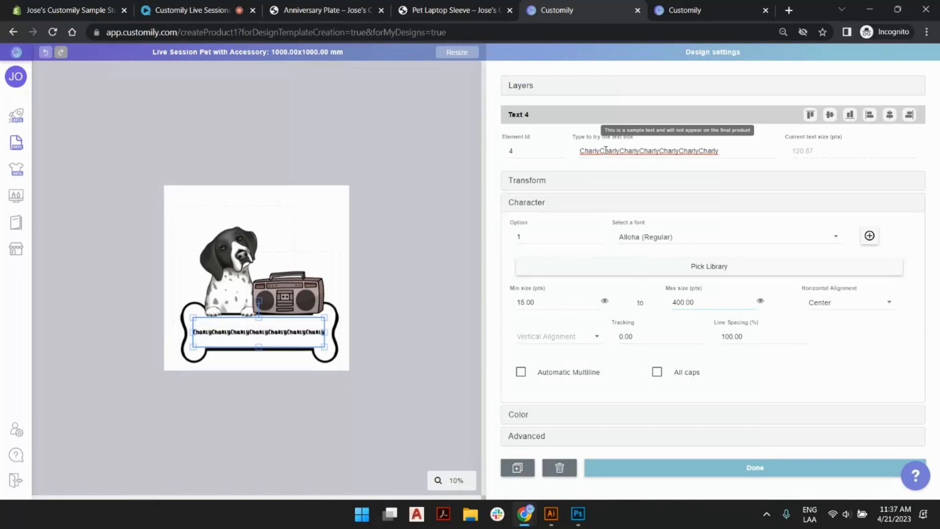
Try a 300 pt minimum text size for the dog's name, preview it, and set the minimum to 250 pts.
left_click(539, 293)
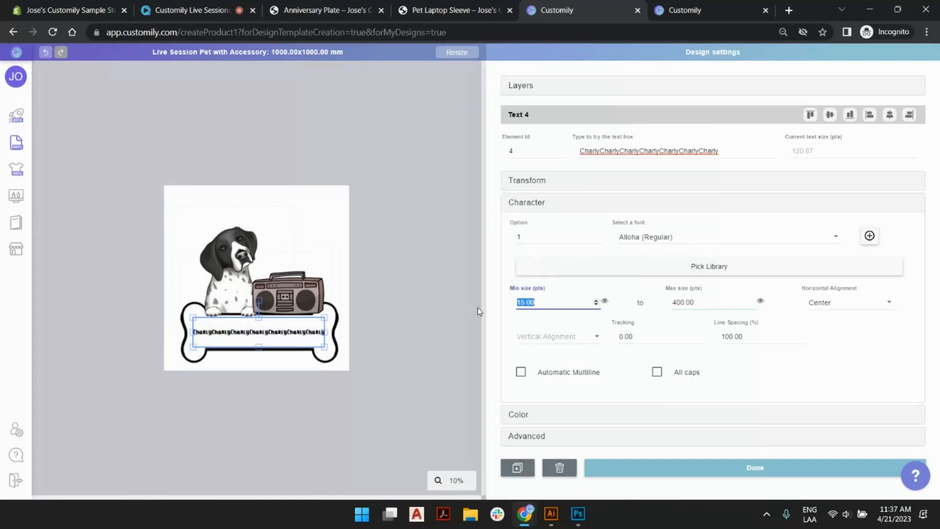
type("300")
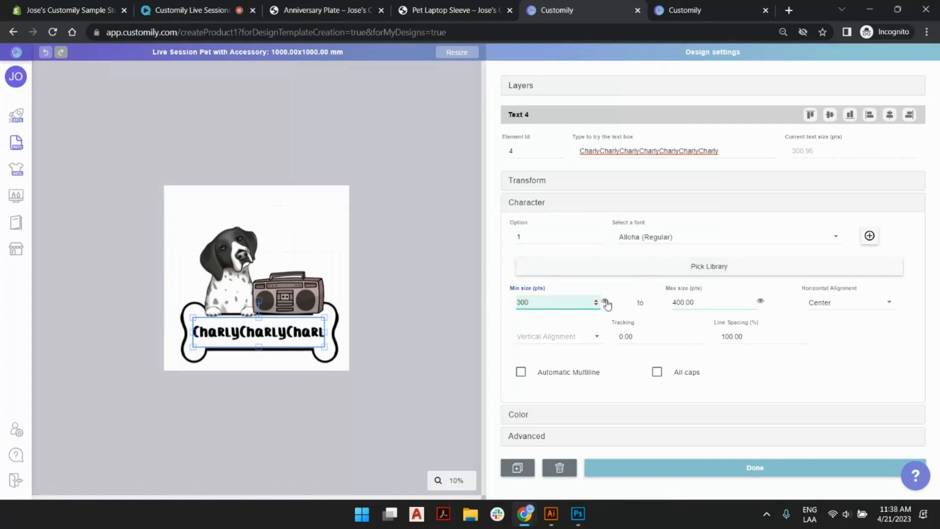
left_click(606, 304)
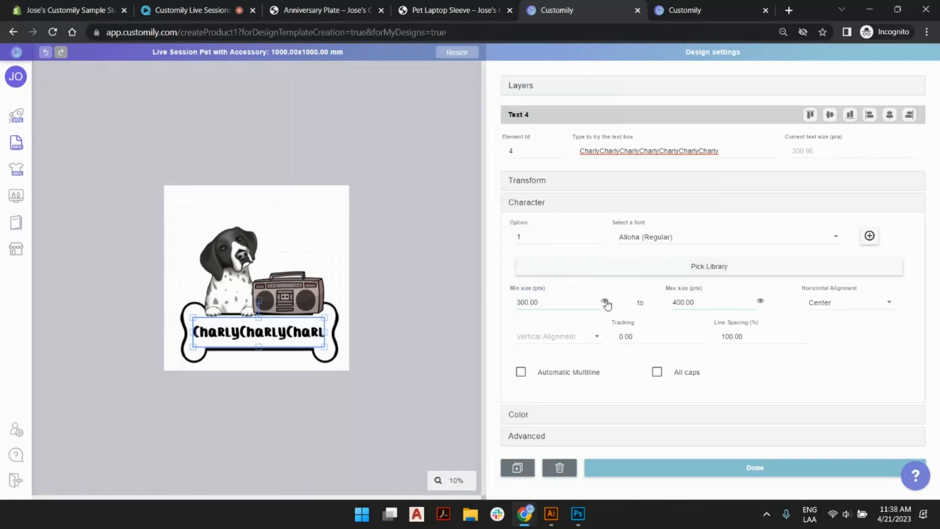
left_click(559, 305)
type("250")
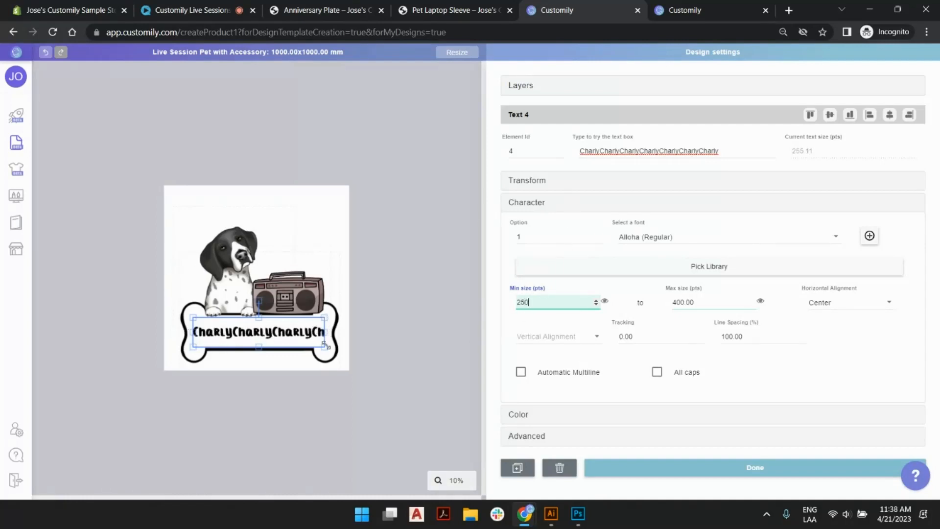
Shorten the dog name's sample text to a single "Charly" and deselect the text box.
left_click(724, 152)
left_click_drag(732, 154, 621, 153)
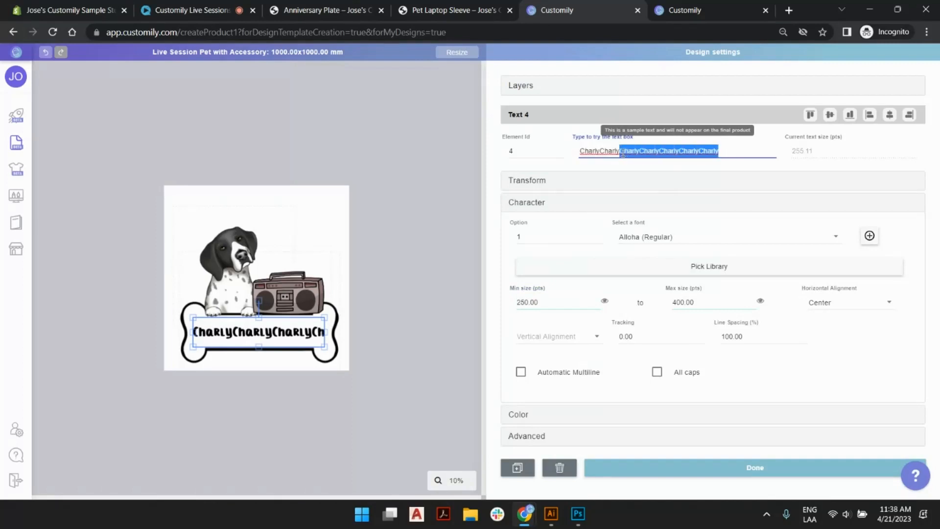
key("BackSpace")
key("BackSpace")
key("BackSpace")
key("BackSpace")
key("BackSpace")
key("BackSpace")
key("BackSpace")
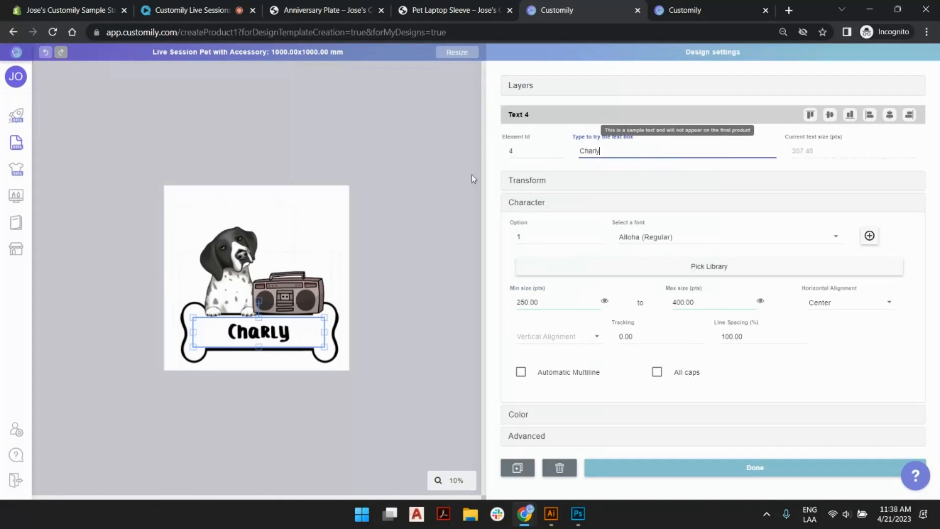
left_click(360, 201)
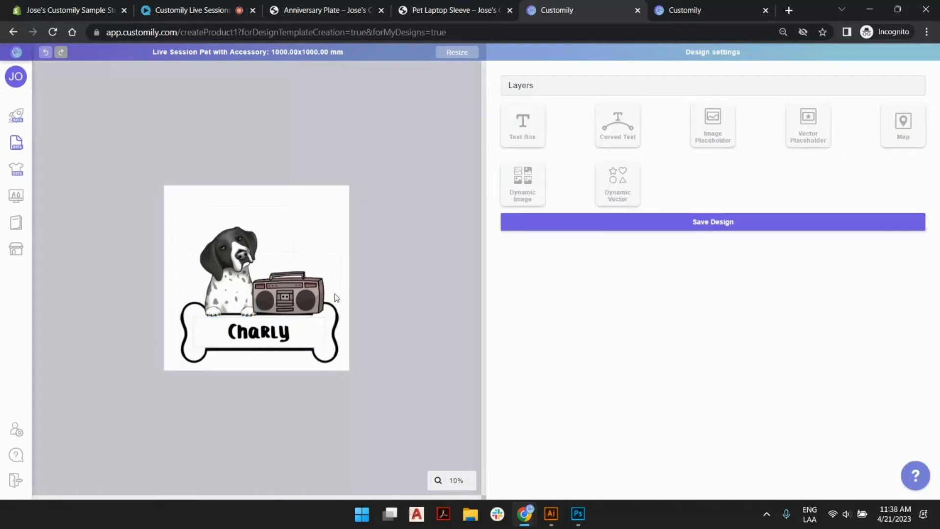
Enlarge the Cat layout to nearly the canvas width and move it down so the cat's name plate sits in the canvas's lower part.
left_click(530, 87)
left_click(560, 103)
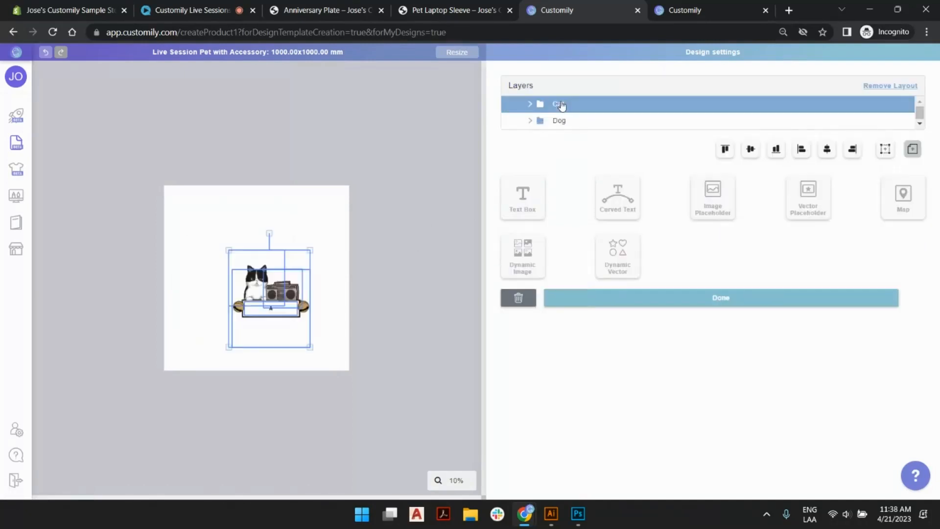
left_click_drag(227, 247, 155, 201)
left_click_drag(316, 353, 342, 386)
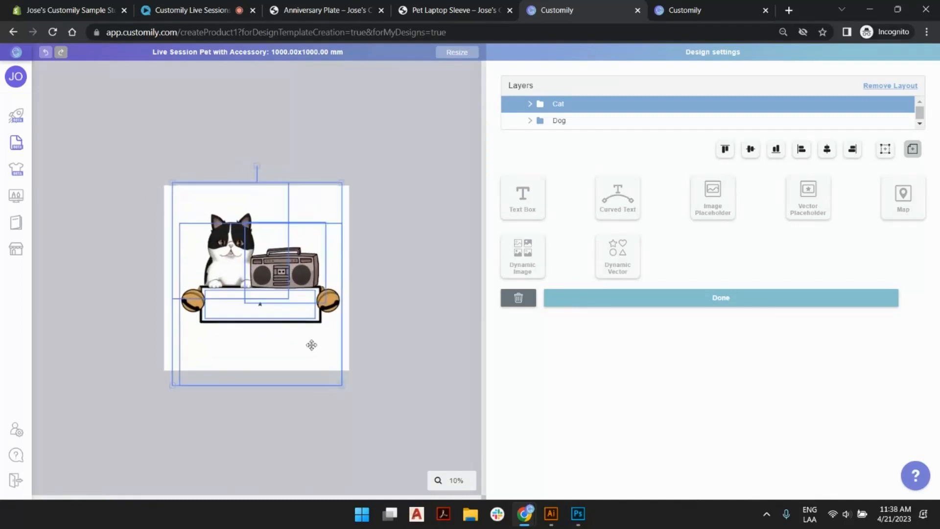
left_click_drag(294, 318, 287, 349)
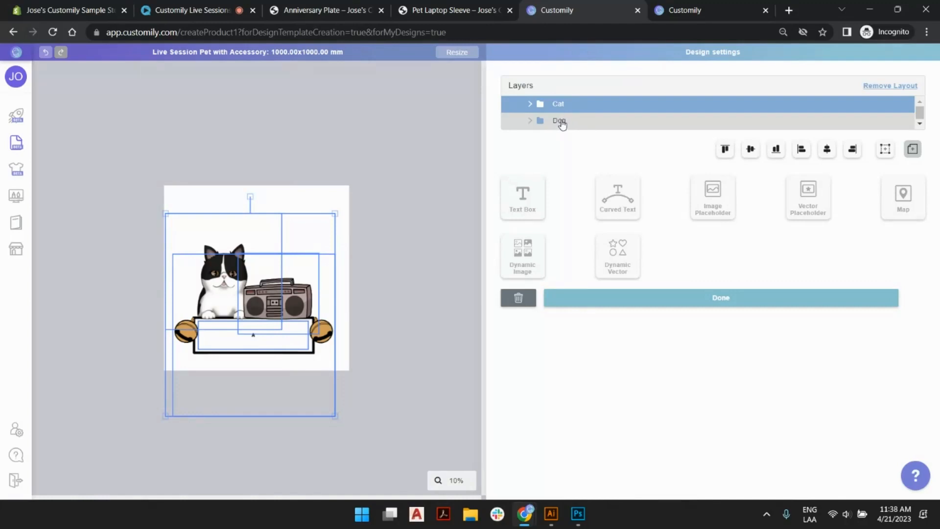
Compare the Cat layout with the Dog layout, enlarge the Cat layout slightly more to match, and center it horizontally.
left_click(561, 121, "ctrl")
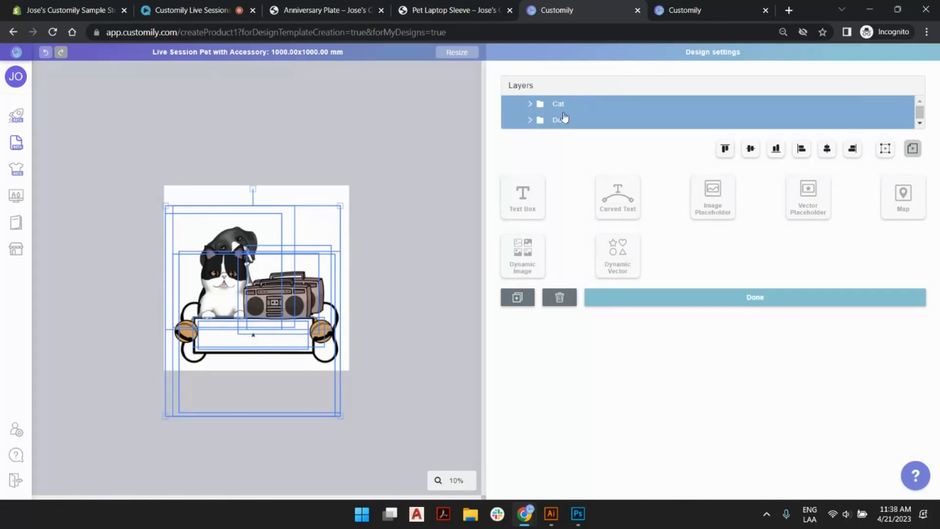
left_click(563, 107)
left_click_drag(335, 214, 352, 199)
left_click_drag(318, 259, 318, 262)
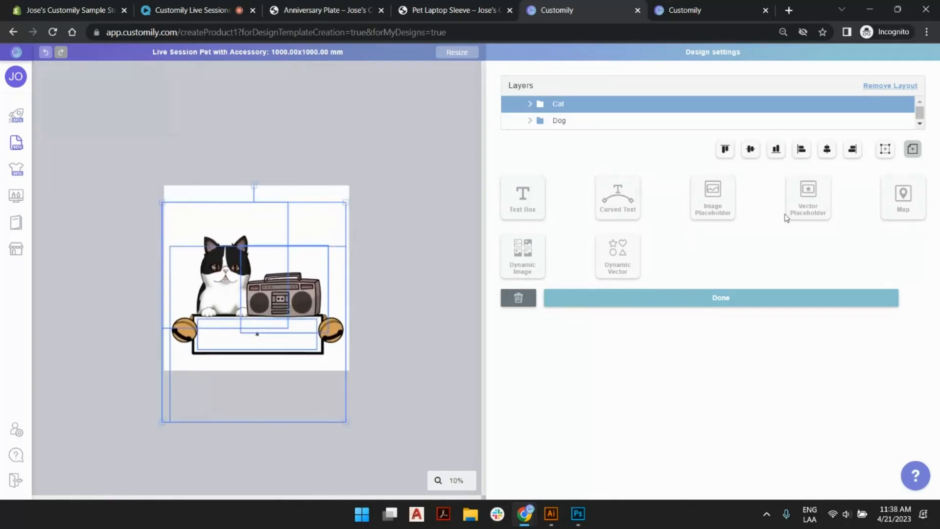
left_click(827, 152)
Overlay the Dog layout for comparison and nudge the Cat layout slightly upward to line up with it.
left_click(562, 121)
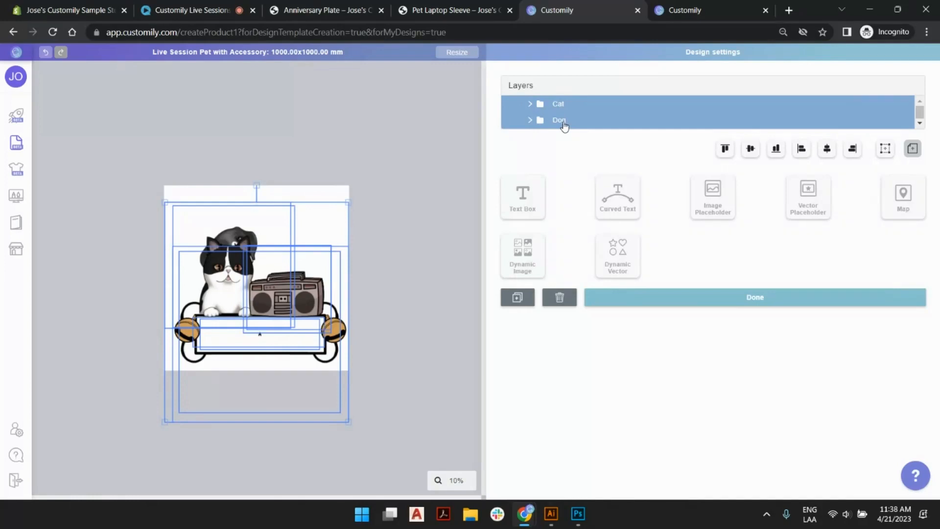
left_click(563, 104)
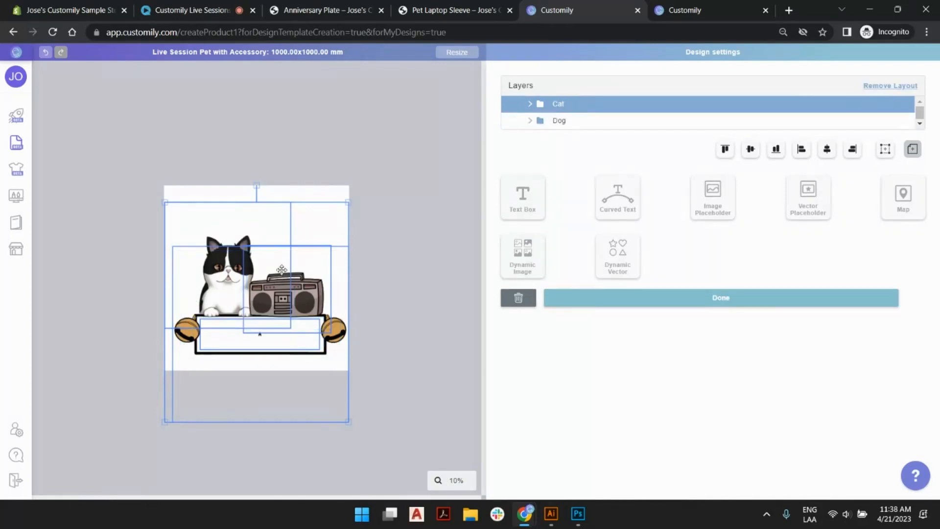
key("Up")
key("Up")
key("Up")
key("Up")
key("Up")
key("Up")
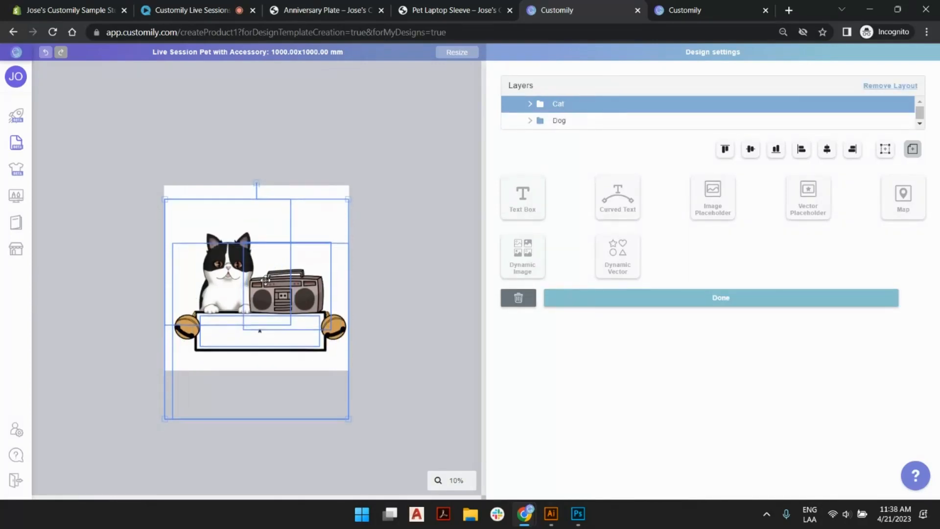
left_click(557, 121)
left_click(413, 142)
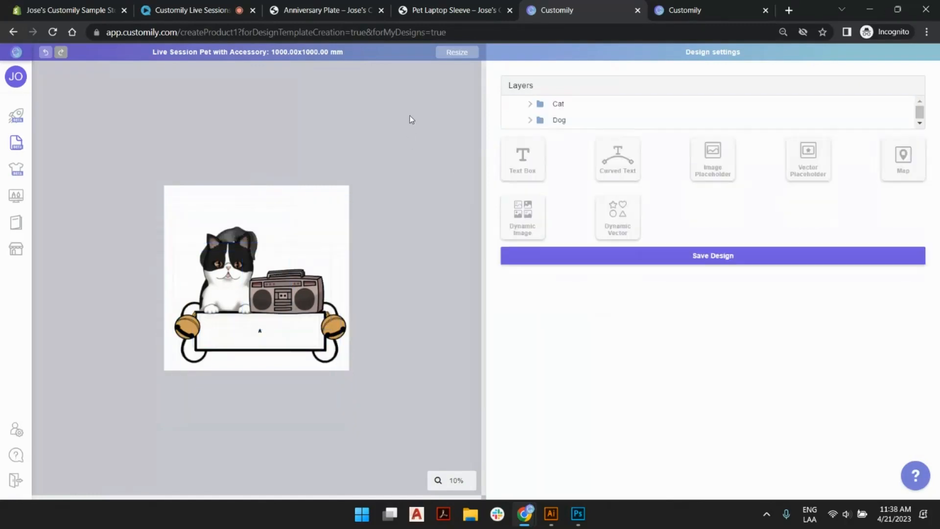
Set the text size range of the cat's name to a 300 pt minimum and a 400 pt maximum.
left_click(260, 329)
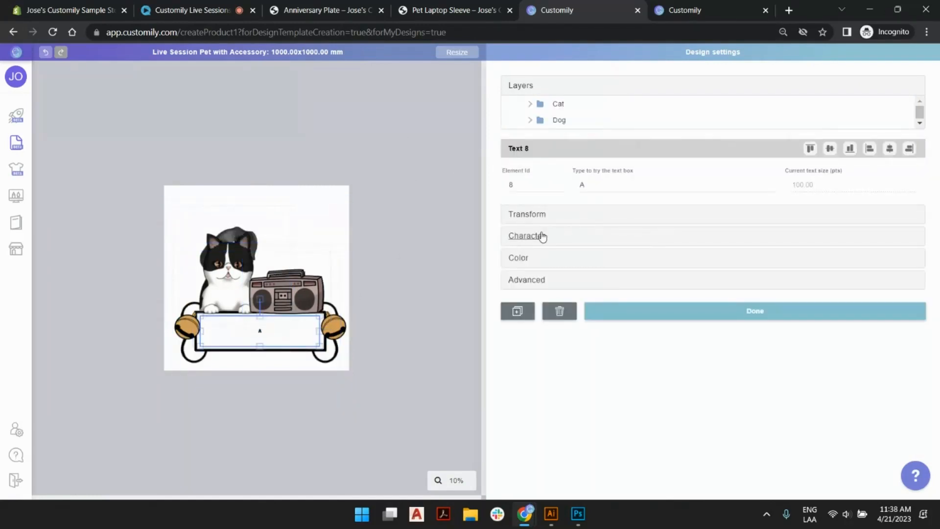
left_click(522, 236)
left_click_drag(543, 301, 482, 300)
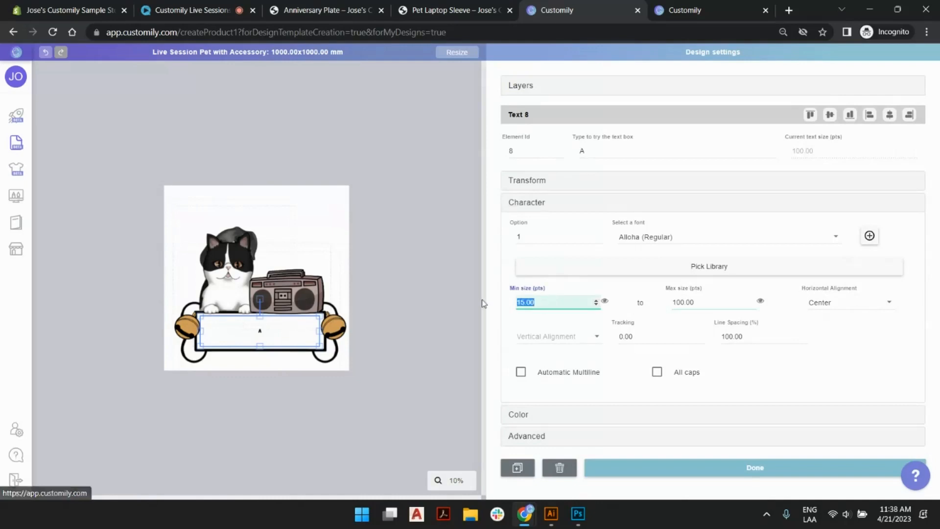
type("100.00")
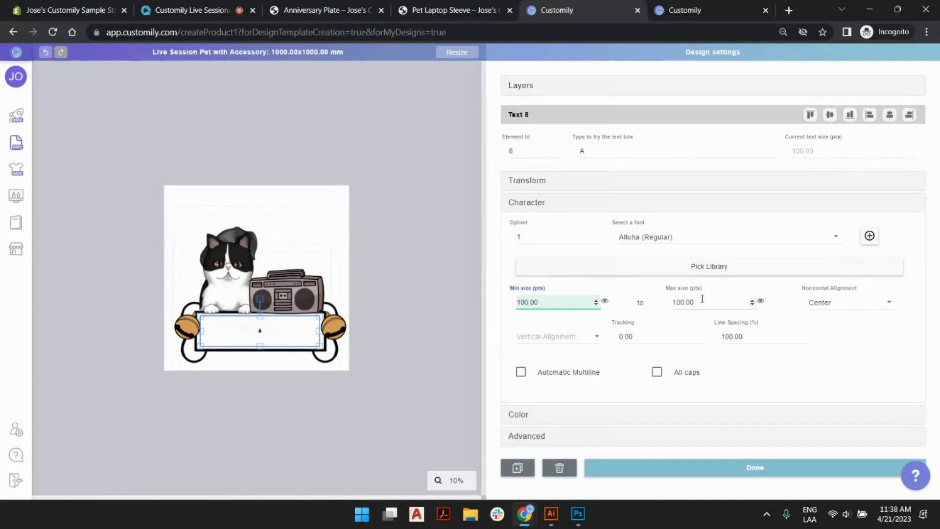
key("Tab")
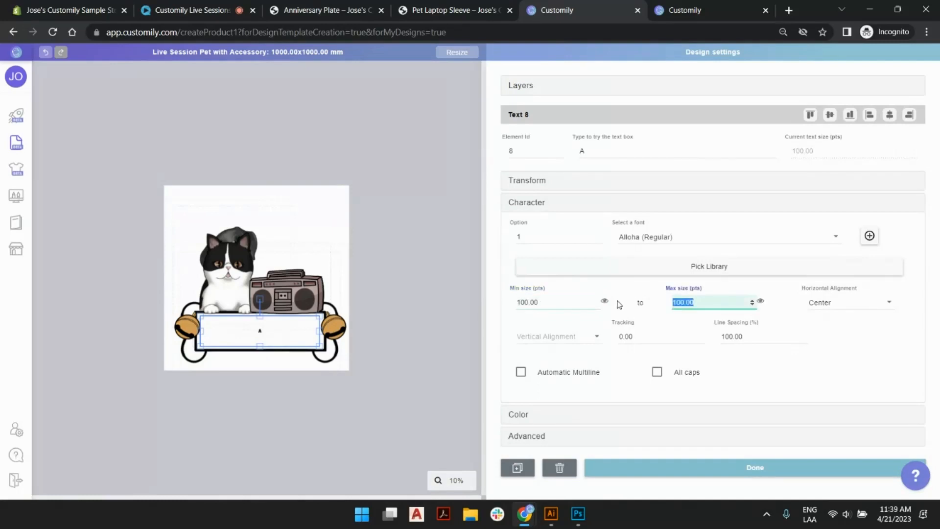
type("400")
key("shift+Tab")
type("300")
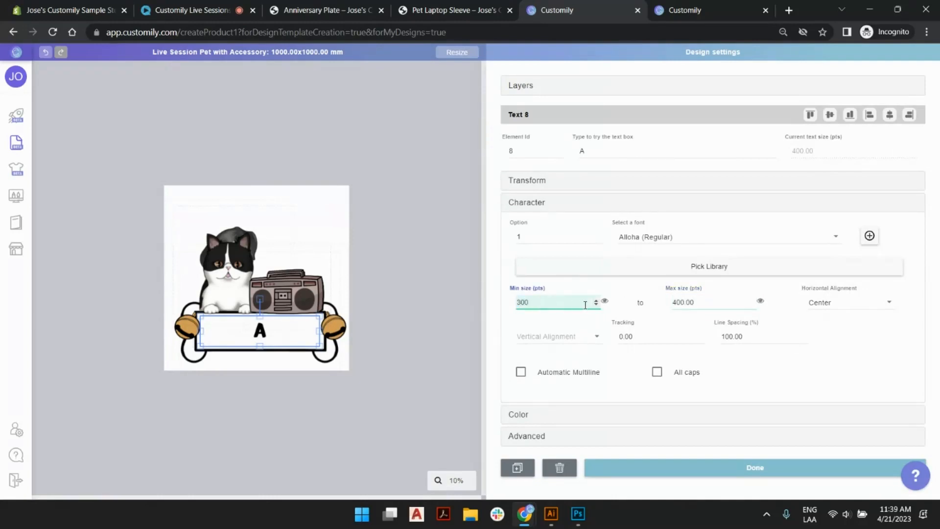
left_click(605, 301)
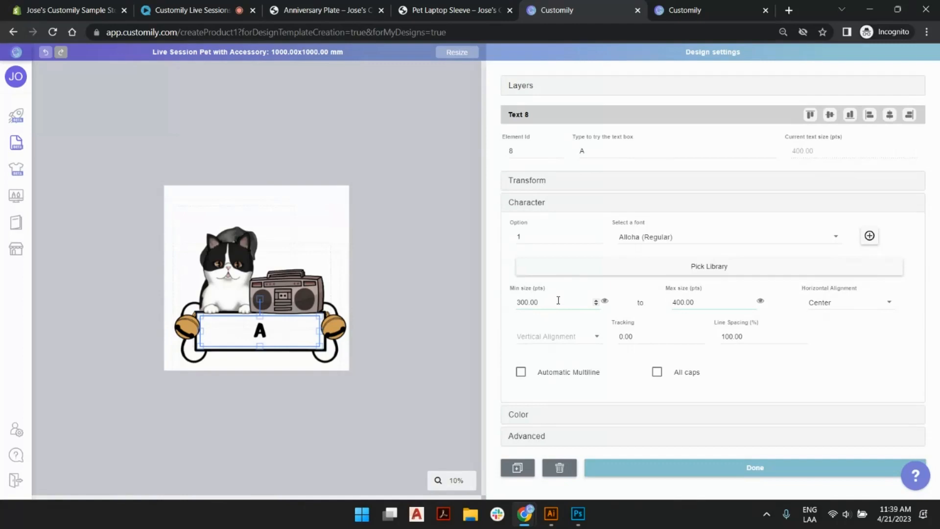
Set the minimum text size of the cat's name to 250 pts and deselect the text box.
left_click(425, 216)
left_click(258, 327)
double_click(529, 302)
type("250")
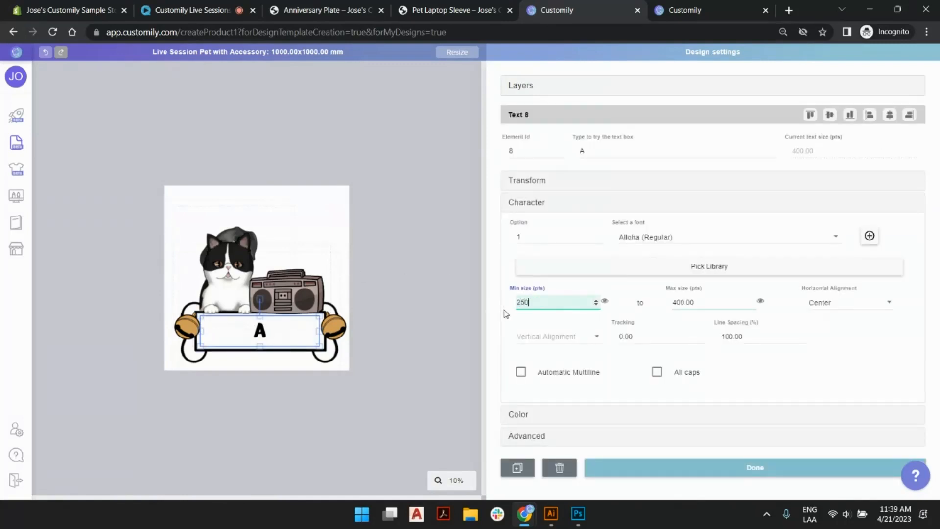
left_click(450, 246)
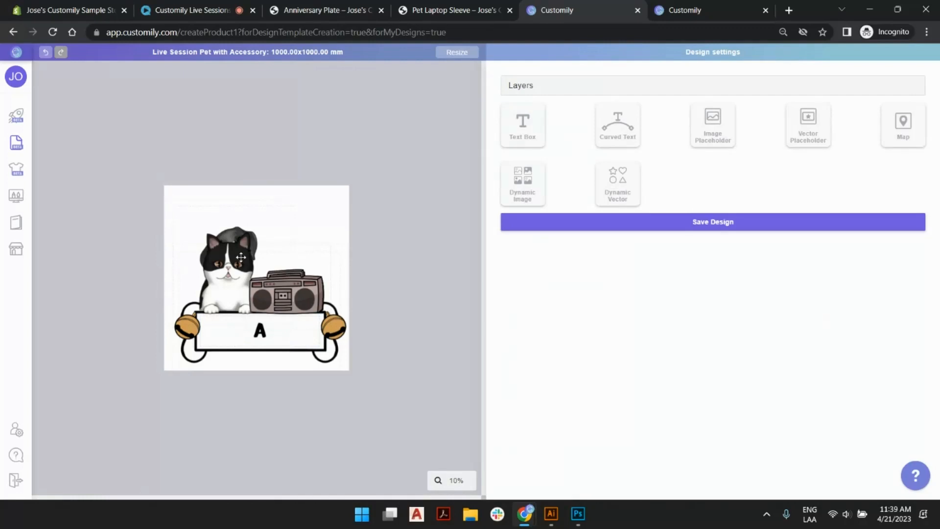
Alternate between the Cat and Dog layouts to check how their size and position match on the canvas.
left_click(527, 92)
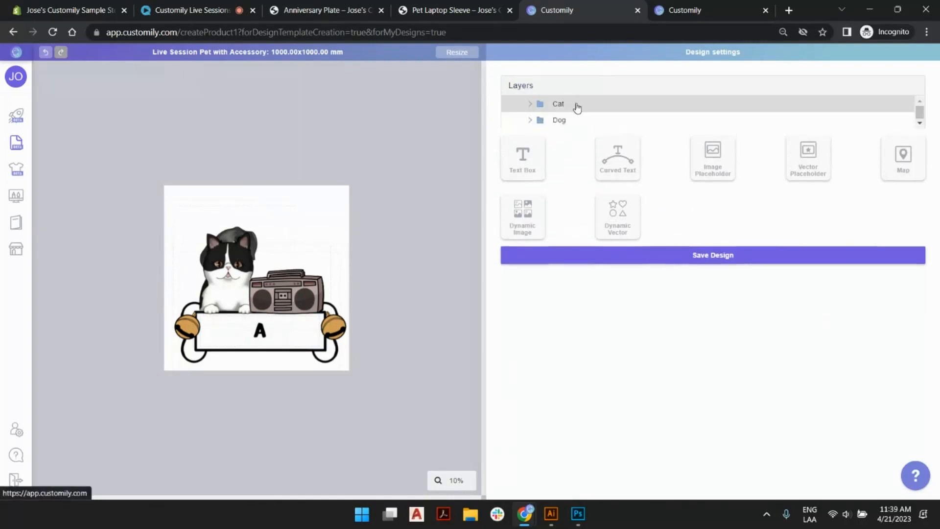
left_click(559, 103)
left_click(560, 120)
left_click(560, 104)
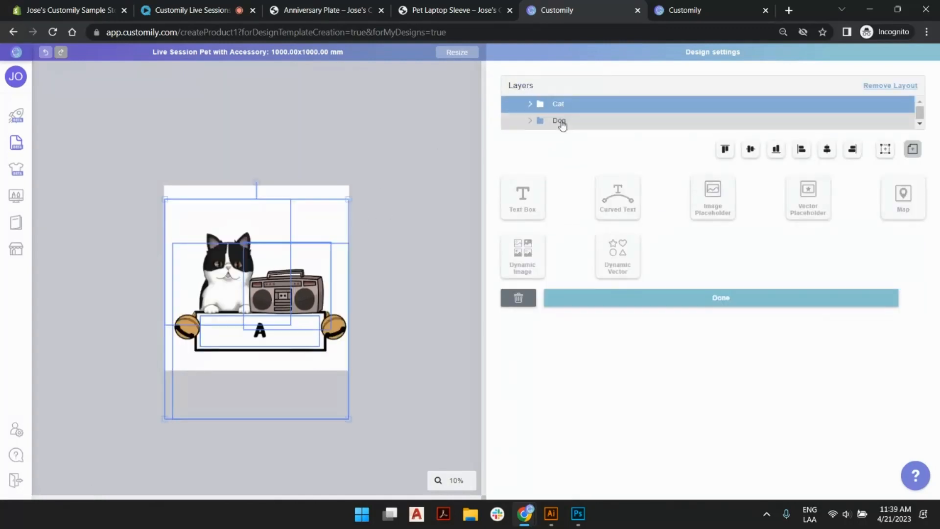
left_click(560, 121)
left_click(559, 104)
left_click(566, 119)
left_click(565, 108)
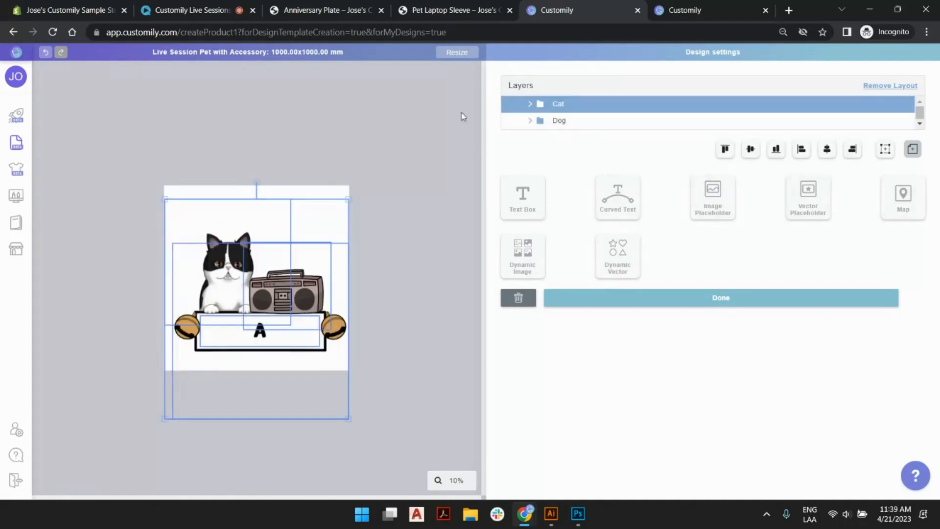
Deselect the Cat layout, save the Live Session Pet with Accessory design, and return to the design list.
left_click(458, 160)
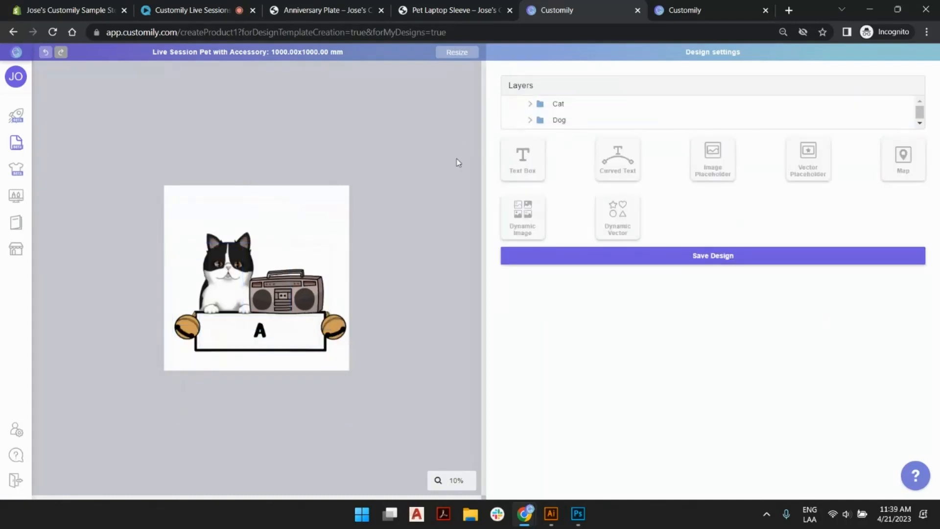
left_click(680, 250)
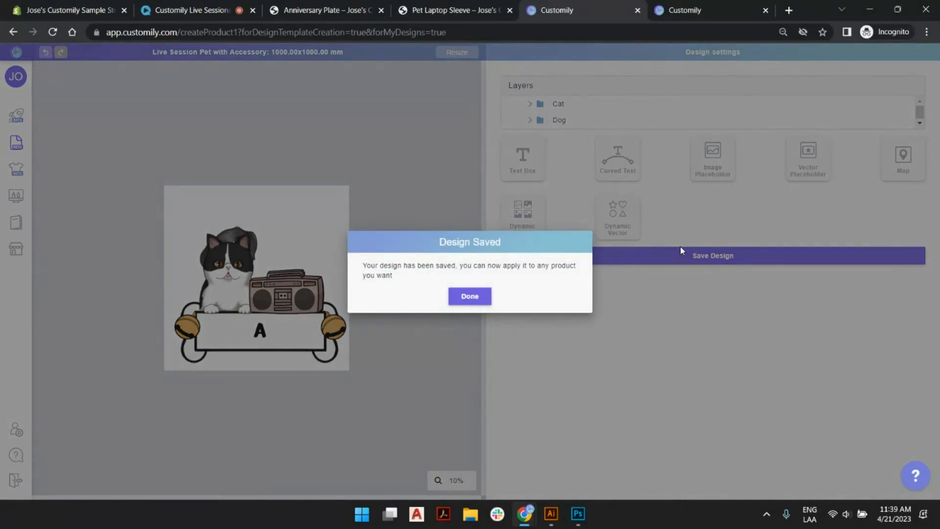
left_click(479, 296)
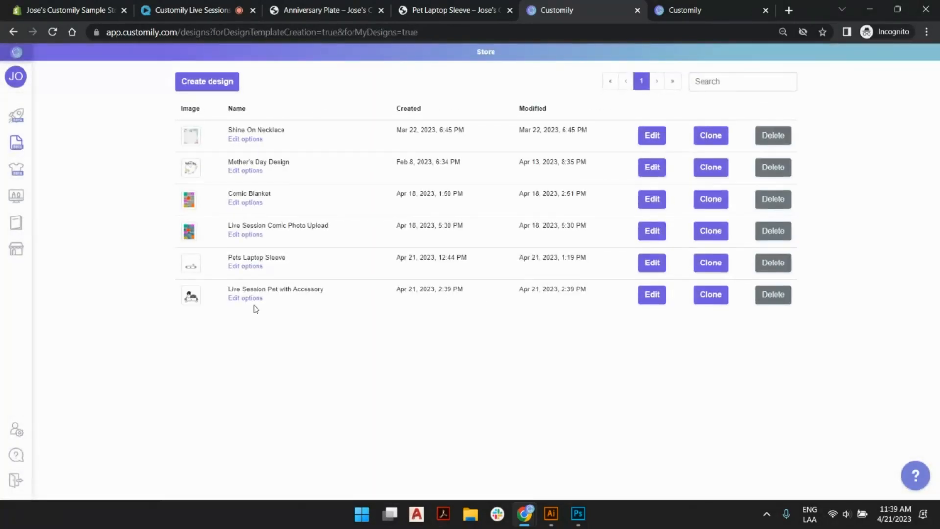
Switch to the Pet Laptop Sleeve store page and review its pet, breed, name and accessory options.
mouse_move(67, 110)
left_click(475, 7)
scroll(656, 196, "down", 2)
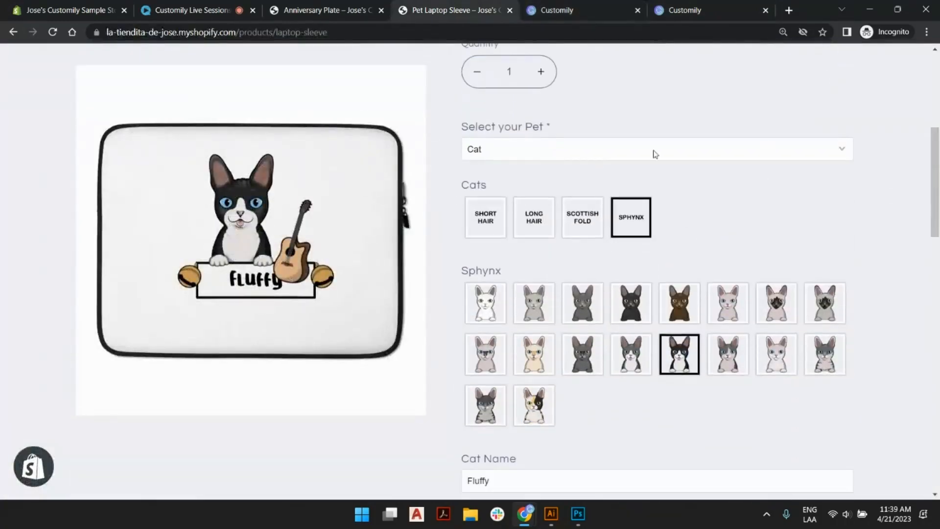
scroll(592, 244, "down", 6)
scroll(573, 279, "up", 8)
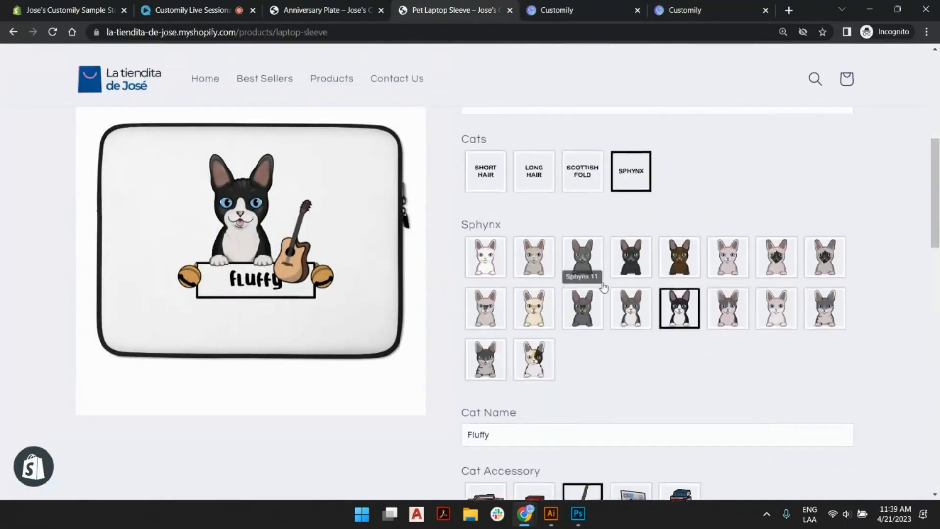
Return to Customily, open the options of the Live Session Pet with Accessory design, and expand its Layout dropdown option to show the dropdown values.
left_click(589, 5)
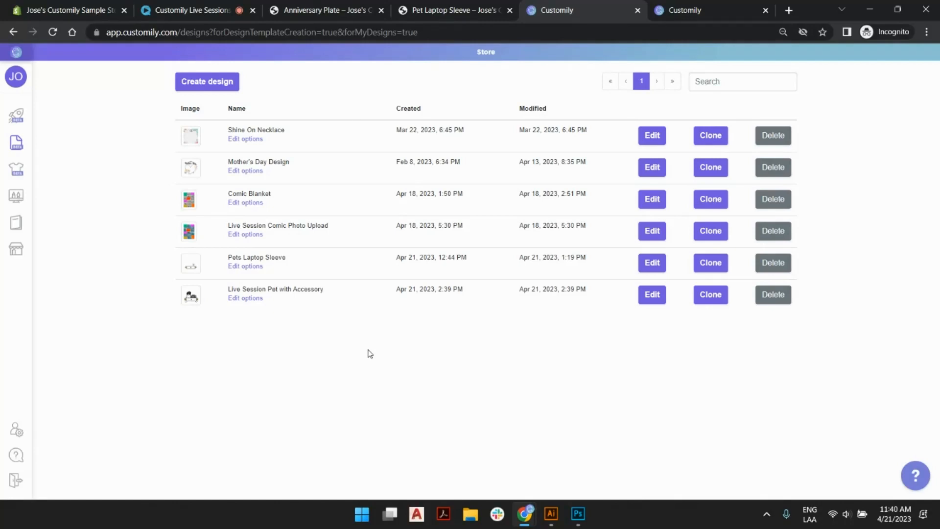
left_click(252, 298)
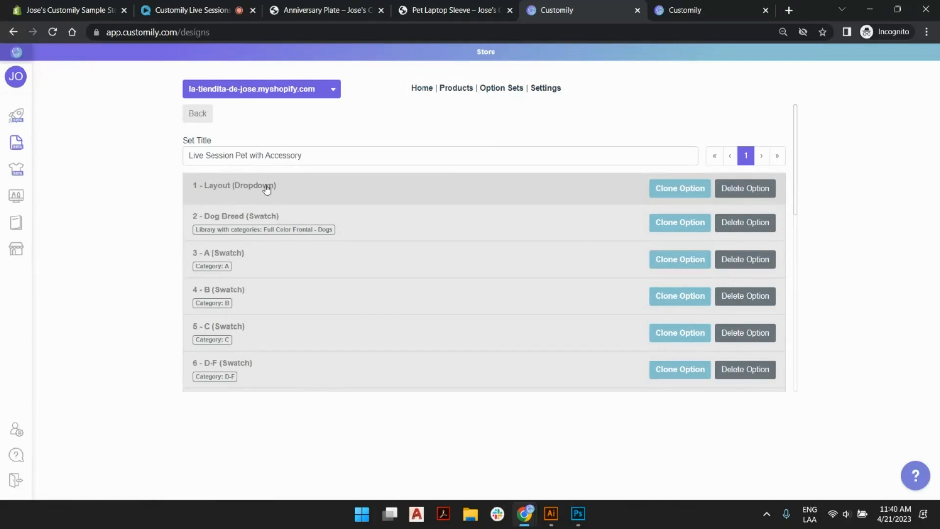
left_click(292, 190)
scroll(371, 186, "down", 3)
scroll(370, 185, "down", 3)
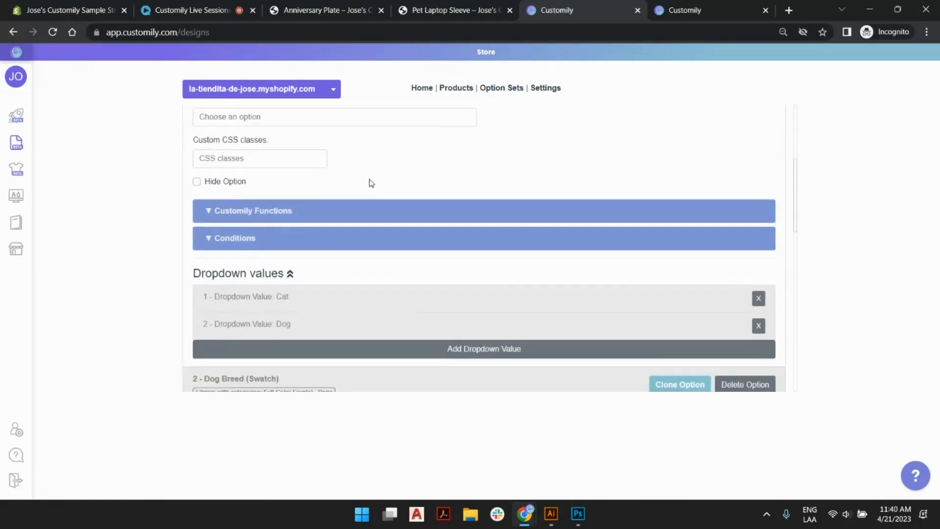
Rename the Layout dropdown option's label to "Select your Pet" and collapse the option.
scroll(323, 274, "up", 5)
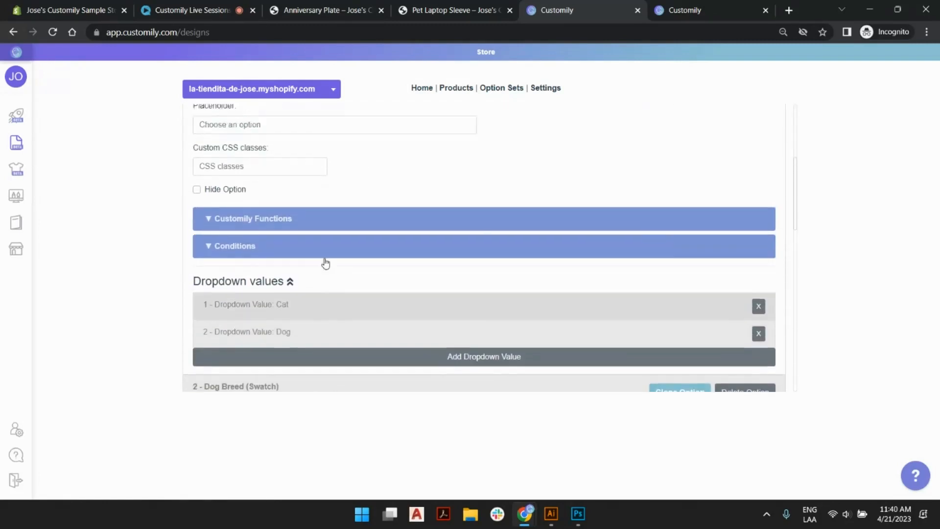
left_click(395, 235)
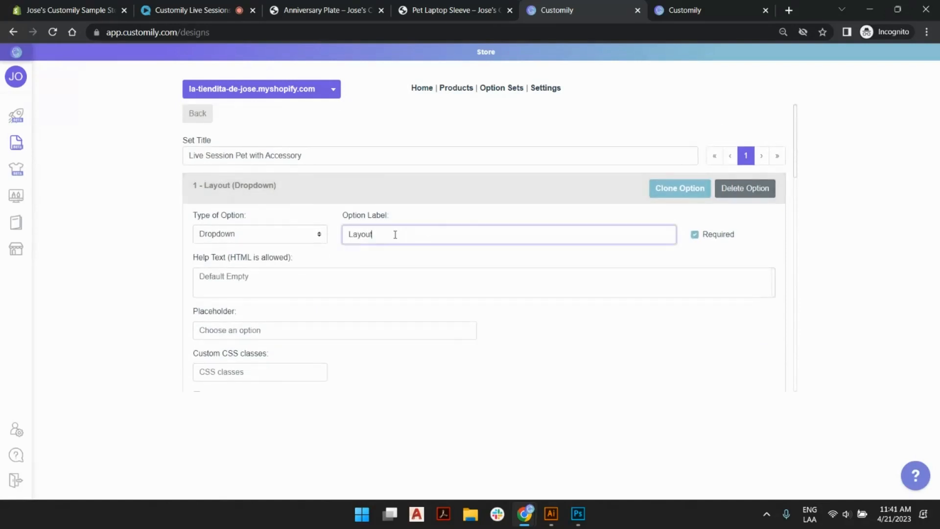
double_click(364, 236)
type("Selec")
type("t your '")
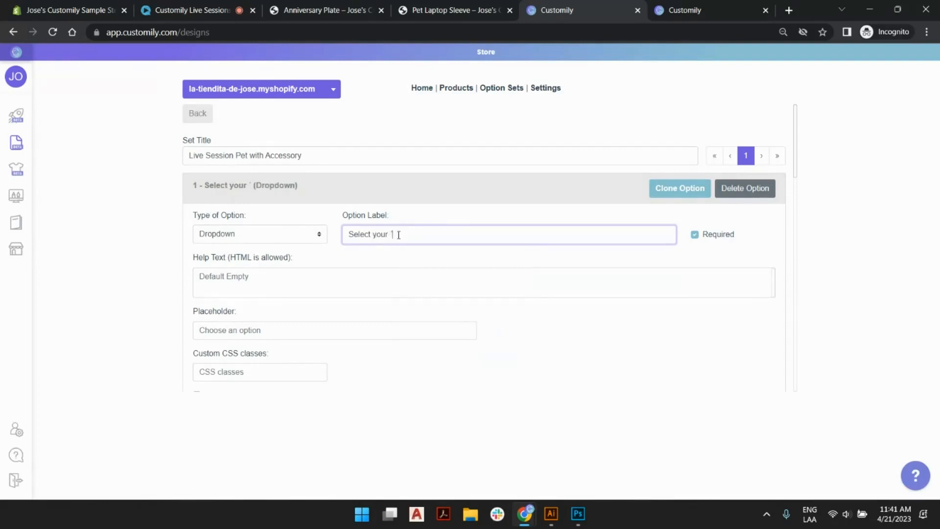
key("BackSpace")
type("Pet")
left_click(408, 197)
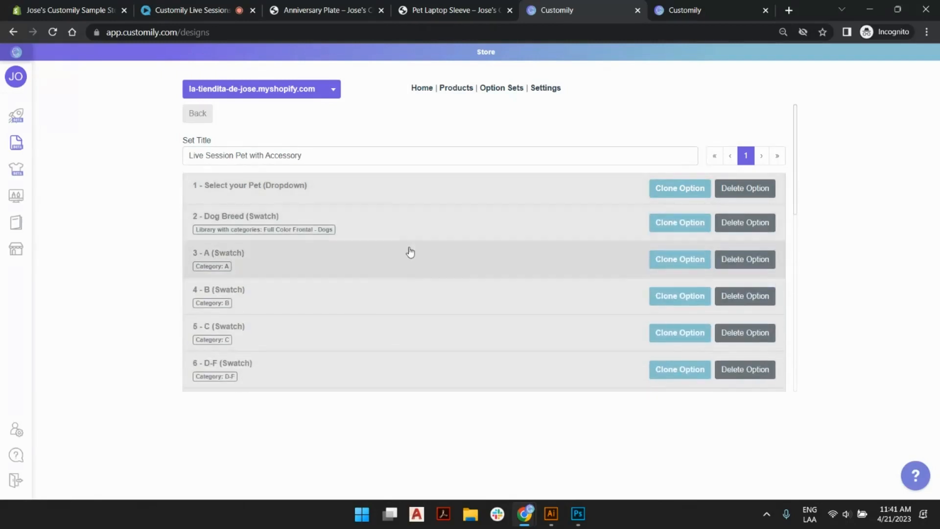
Examine the Dog Breed swatch option, including its swatch values and the image of value A, and collapse it.
scroll(403, 321, "down", 1)
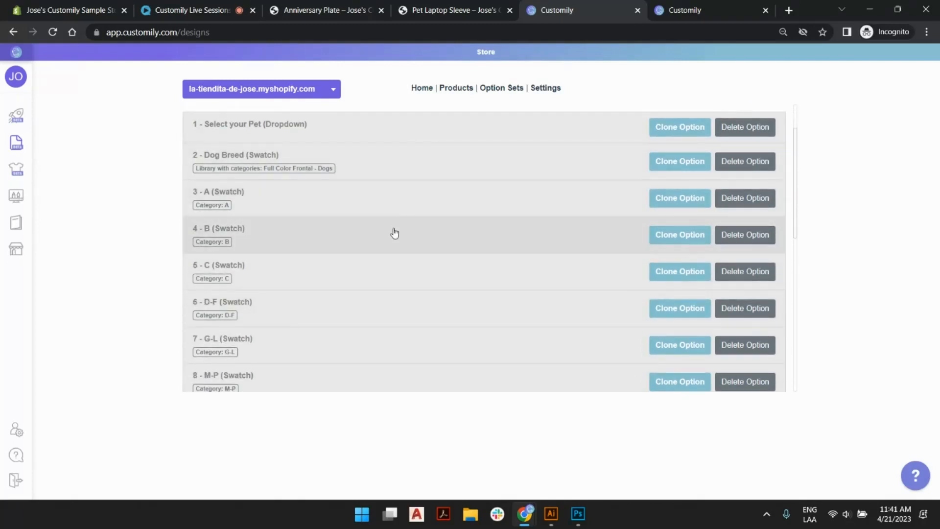
left_click(397, 163)
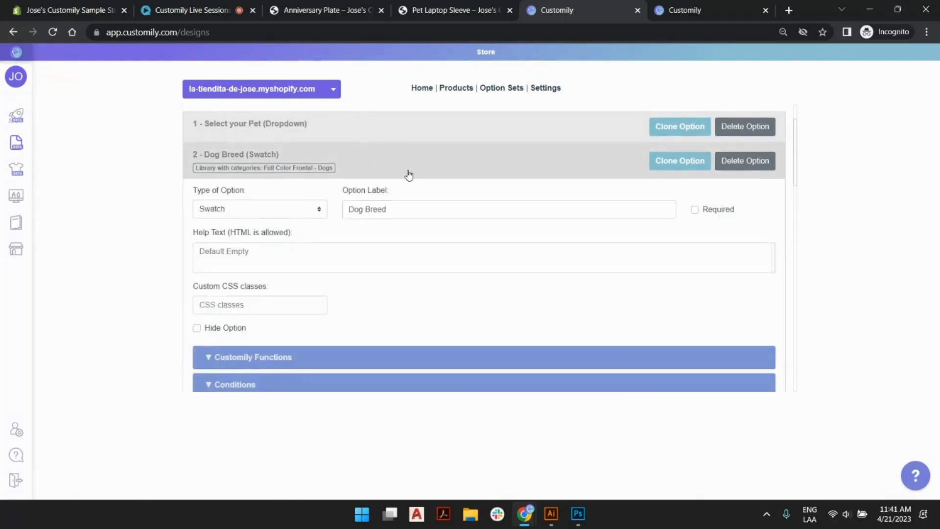
scroll(407, 174, "down", 4)
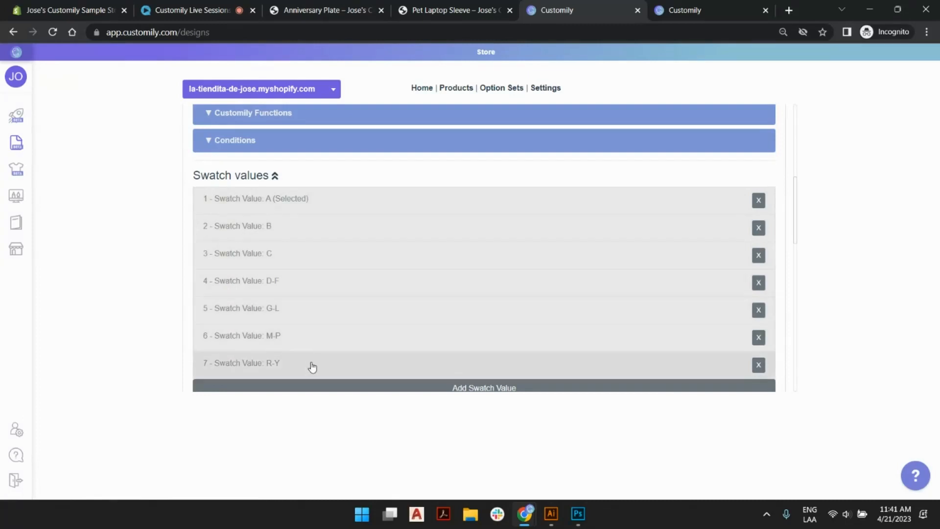
left_click(325, 205)
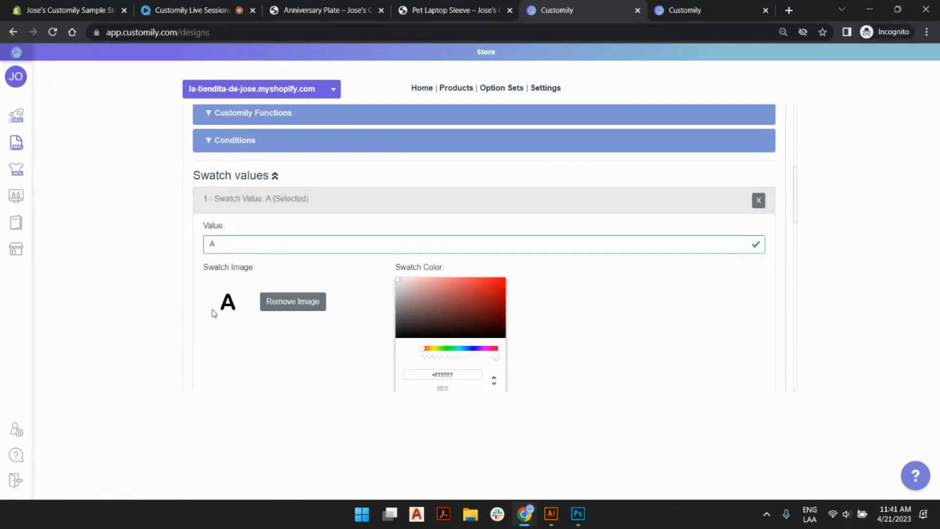
scroll(337, 232, "up", 5)
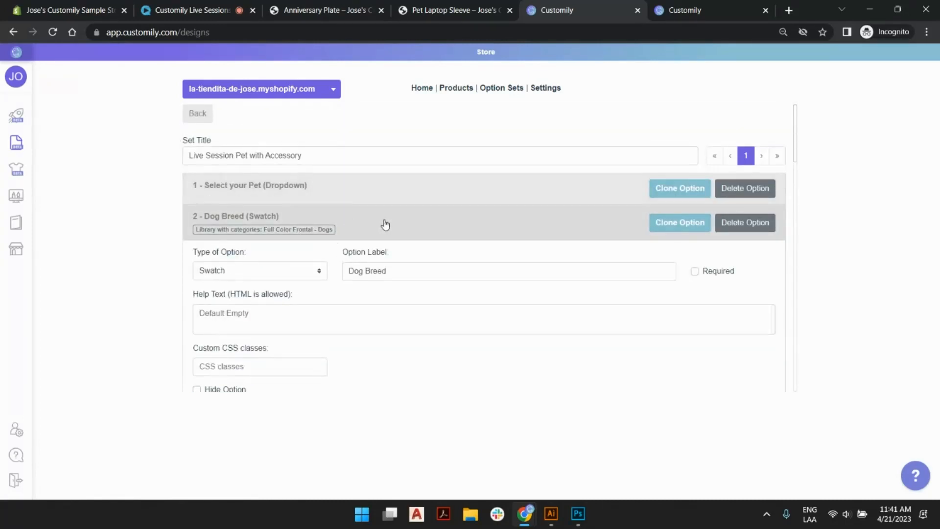
left_click(384, 225)
Examine the category A swatch option and the swatch image and image option of its Afgan 2 value, and collapse it.
left_click(394, 262)
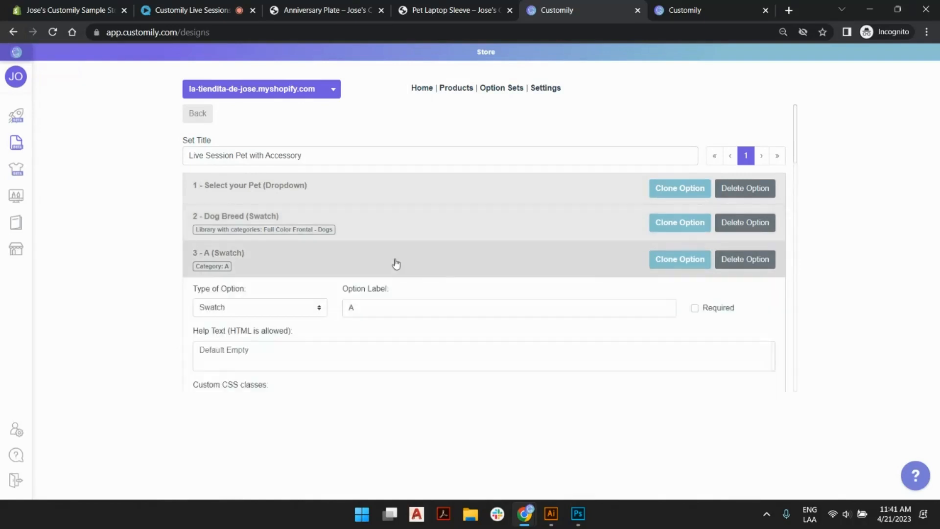
scroll(395, 264, "down", 5)
left_click(327, 266)
scroll(274, 245, "down", 4)
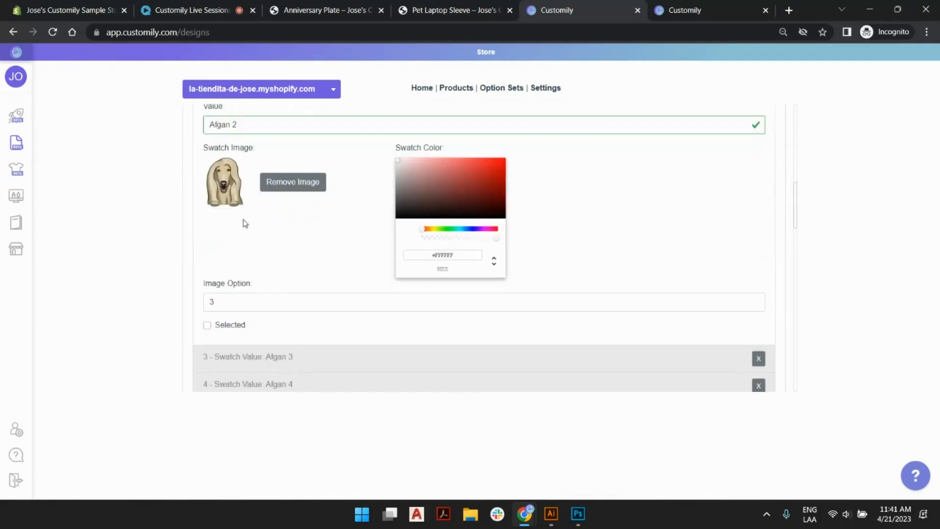
scroll(306, 200, "up", 5)
left_click(370, 209)
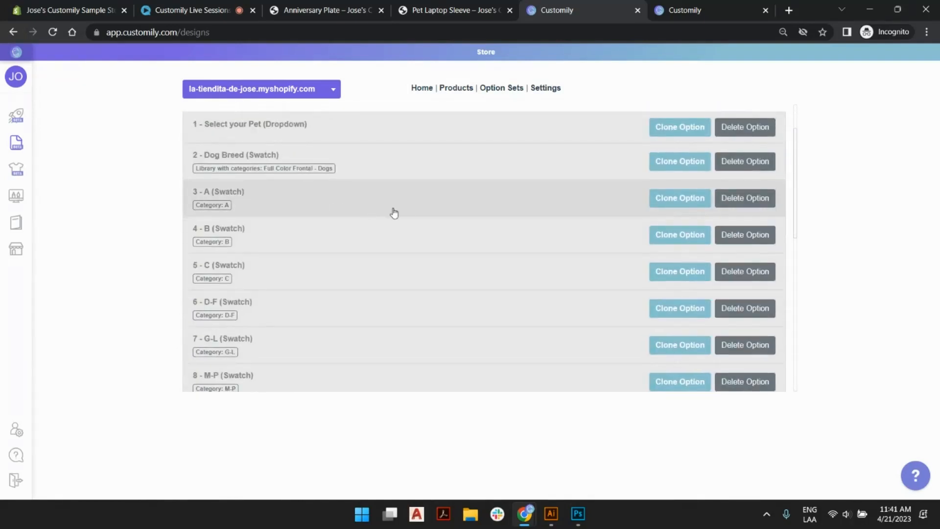
Open the Dog Accessory swatch option and inspect the swatch image of its Boombox value.
scroll(392, 212, "down", 2)
scroll(427, 283, "down", 2)
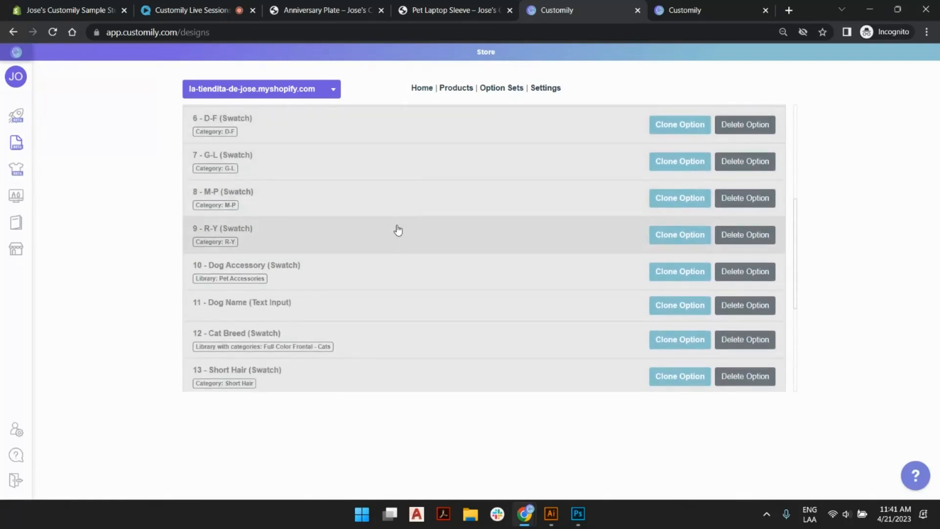
left_click(389, 276)
scroll(392, 271, "down", 5)
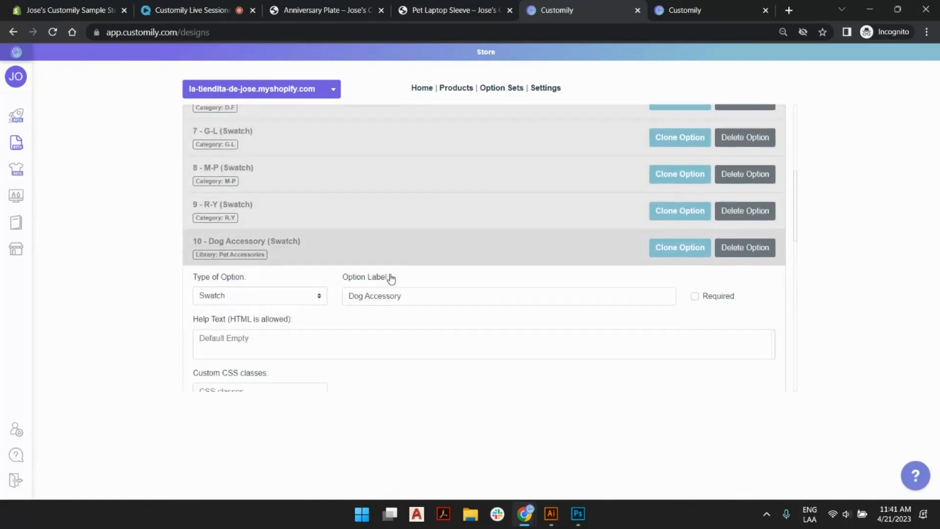
left_click(315, 308)
scroll(329, 256, "down", 2)
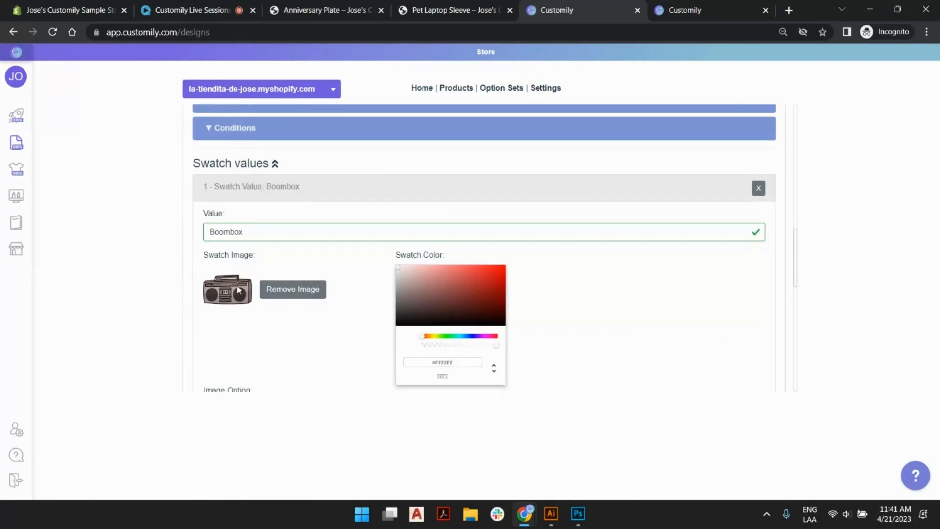
scroll(336, 253, "up", 5)
scroll(338, 254, "up", 2)
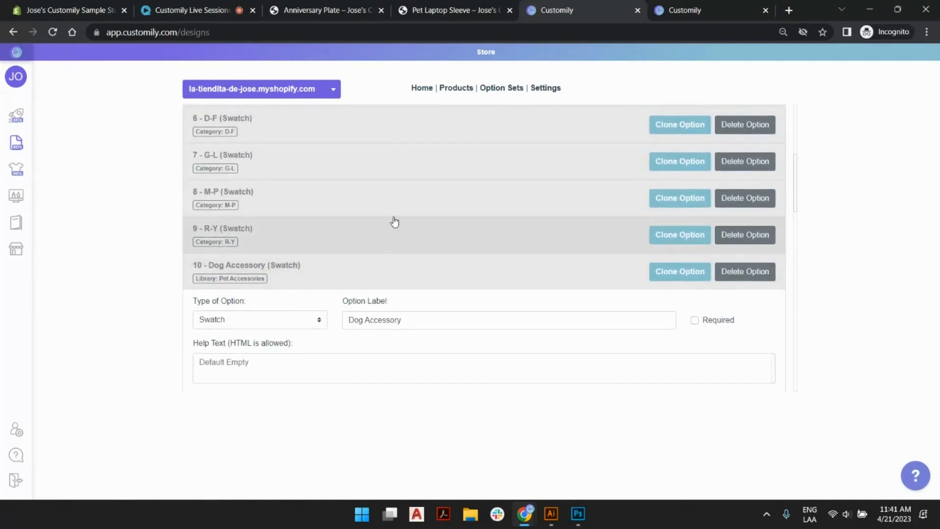
Check the Dog Accessory option's Customily function and its display condition, and collapse the option.
scroll(395, 222, "down", 4)
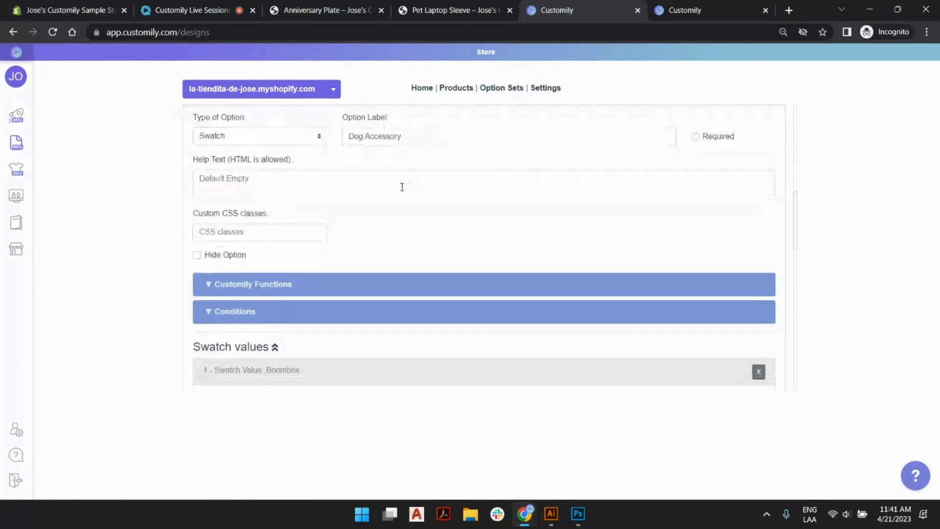
left_click(381, 292)
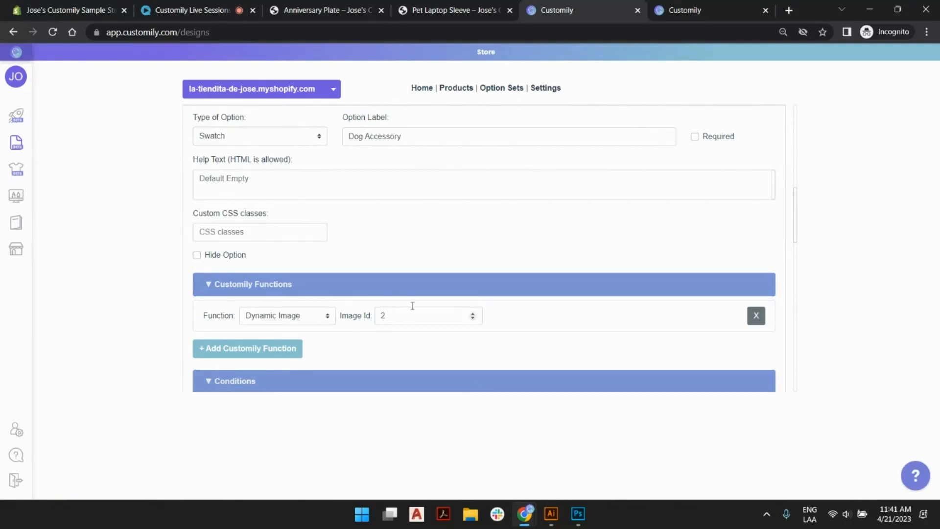
left_click(405, 288)
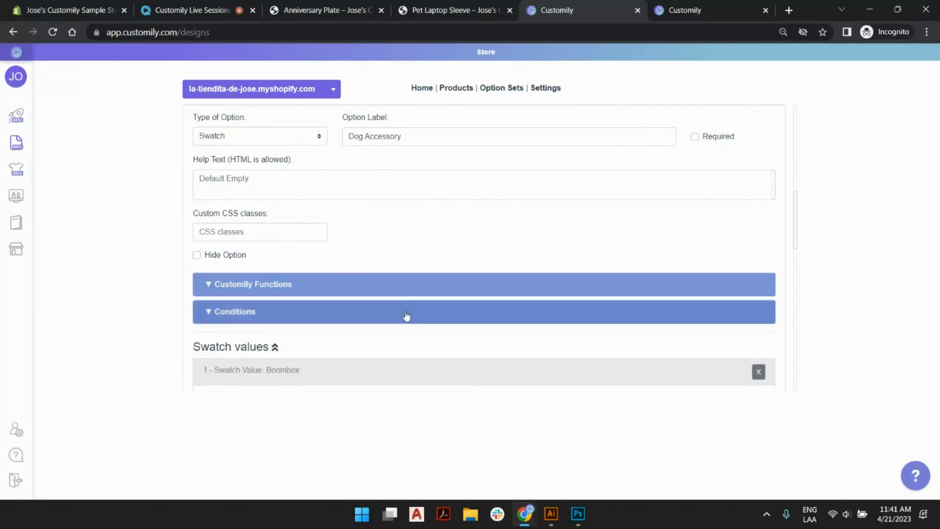
left_click(405, 316)
scroll(500, 215, "down", 3)
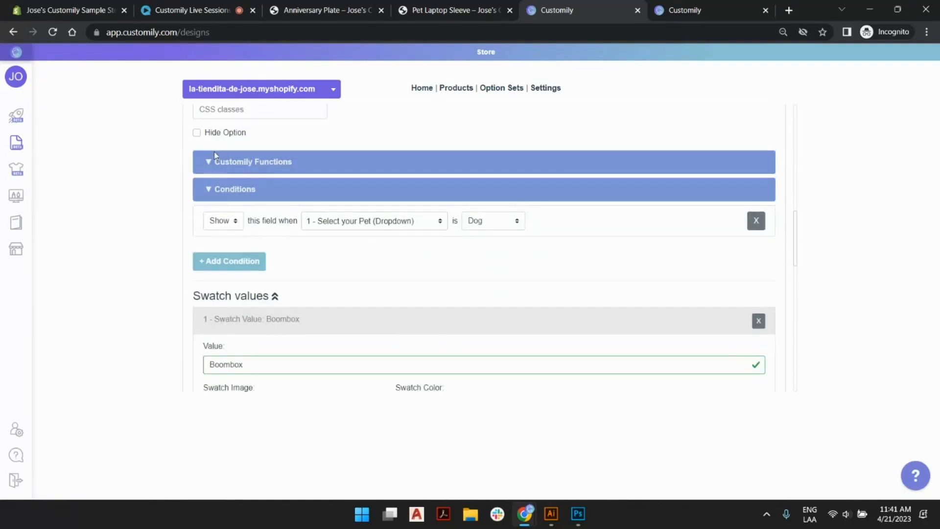
scroll(274, 324, "down", 3)
scroll(254, 320, "up", 4)
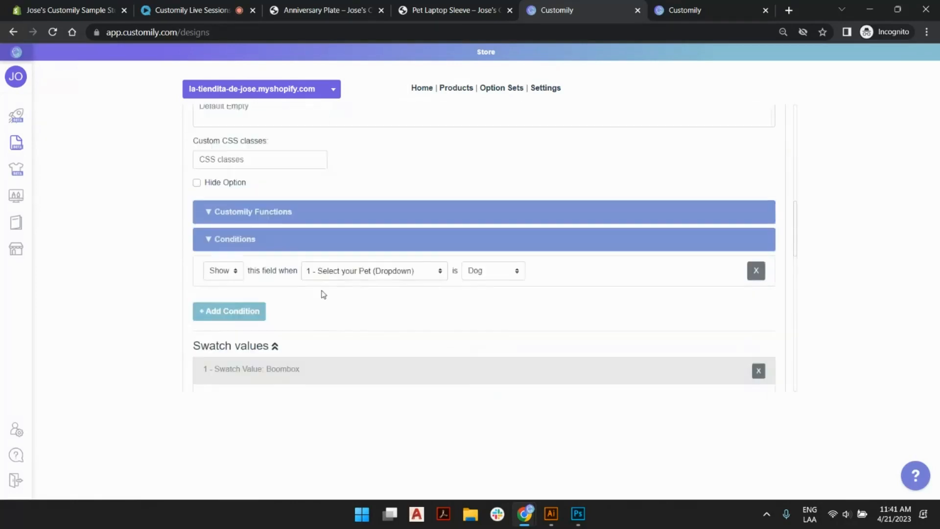
scroll(408, 270, "up", 12)
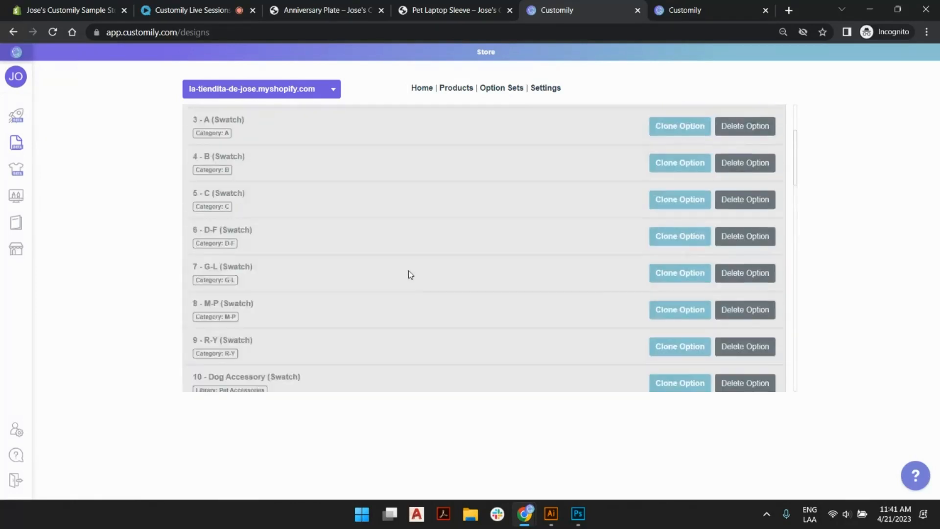
scroll(325, 269, "down", 7)
left_click(353, 212)
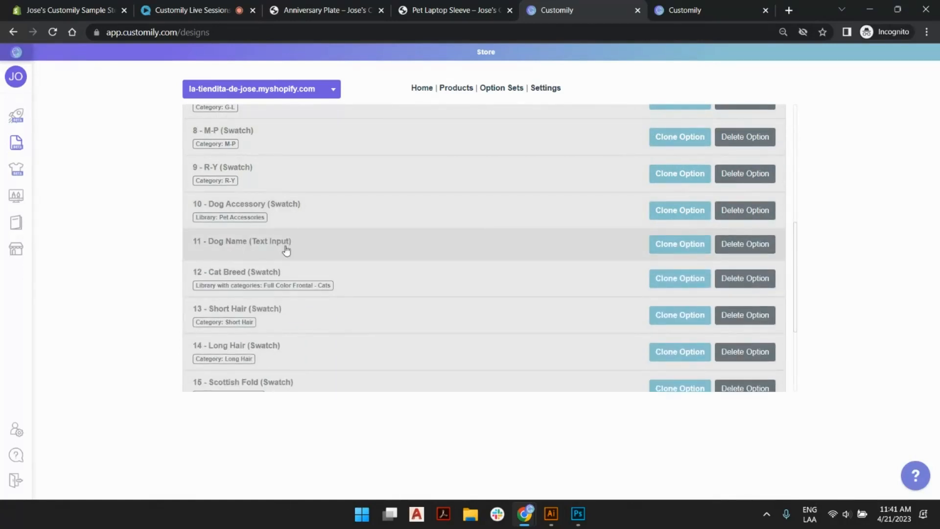
Move the Dog Name text input directly below Select your Pet, ahead of the Dog Breed option.
scroll(411, 245, "down", 1)
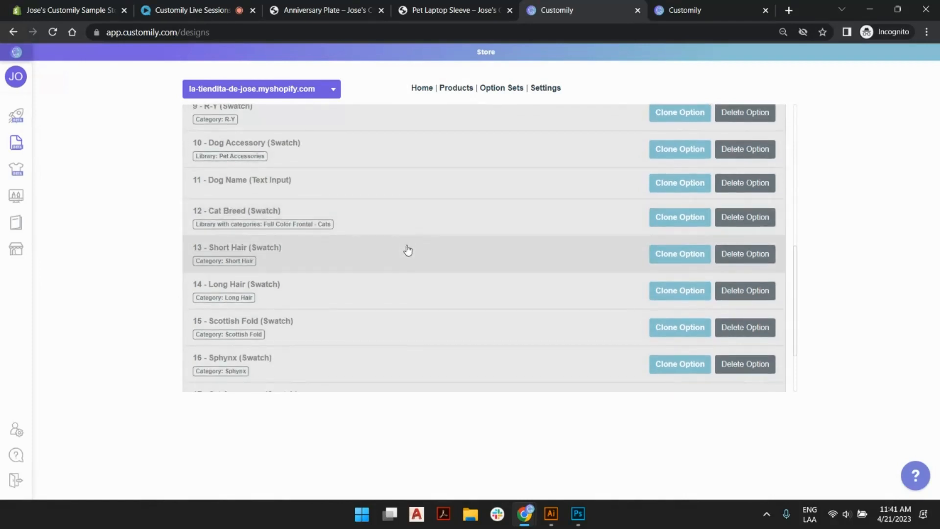
scroll(408, 250, "down", 2)
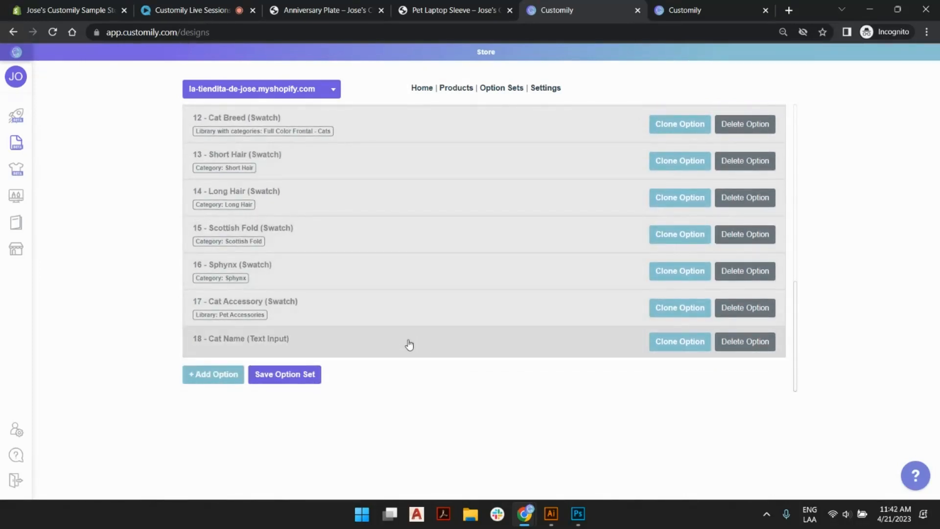
scroll(411, 303, "up", 4)
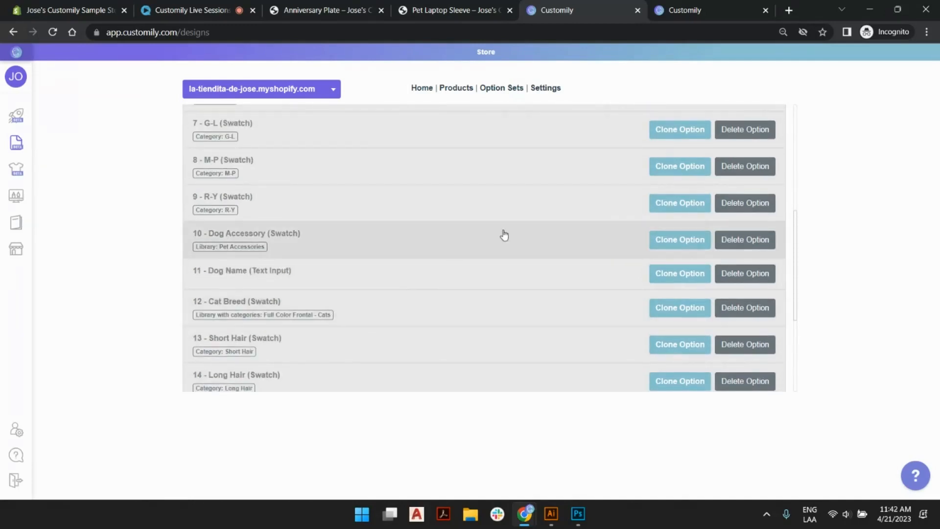
scroll(410, 224, "up", 2)
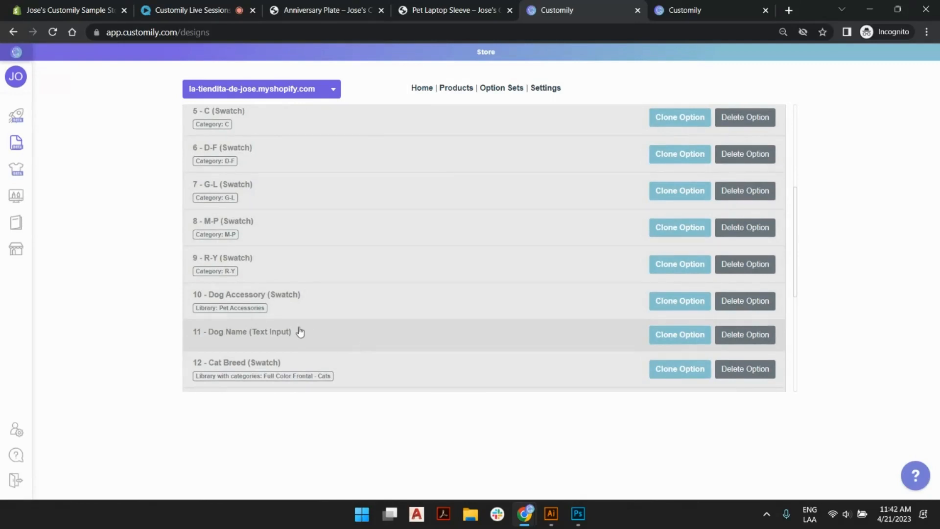
left_click_drag(306, 338, 307, 215)
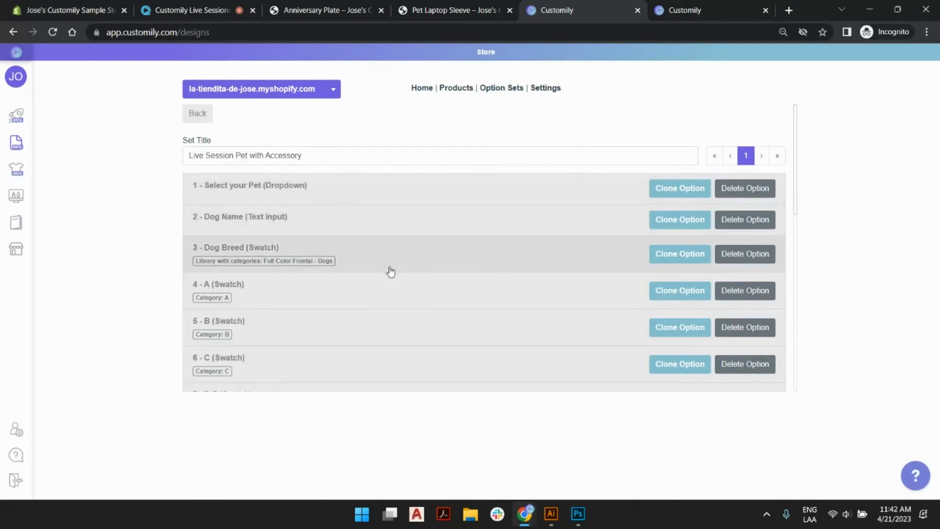
Move the Cat Name text input up to sit directly before the Cat Breed option.
scroll(390, 269, "down", 8)
left_click_drag(361, 336, 354, 144)
scroll(354, 162, "up", 1)
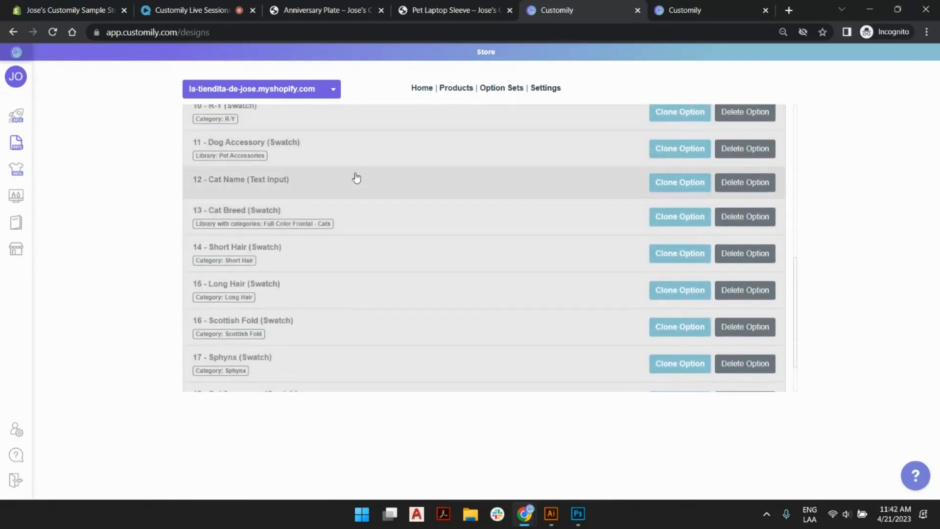
scroll(367, 306, "down", 1)
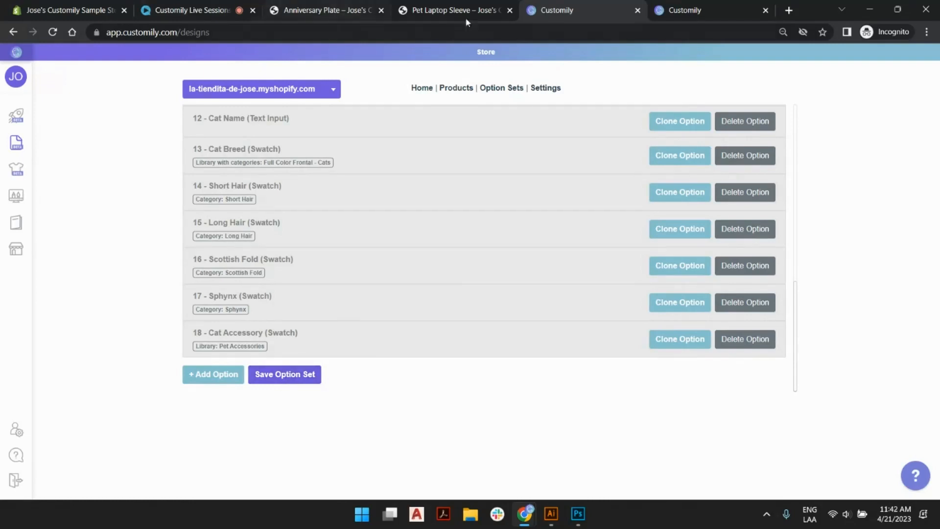
Switch to the Pet Laptop Sleeve store page and compare its product preview and pet option with the Customily option set.
left_click(459, 6)
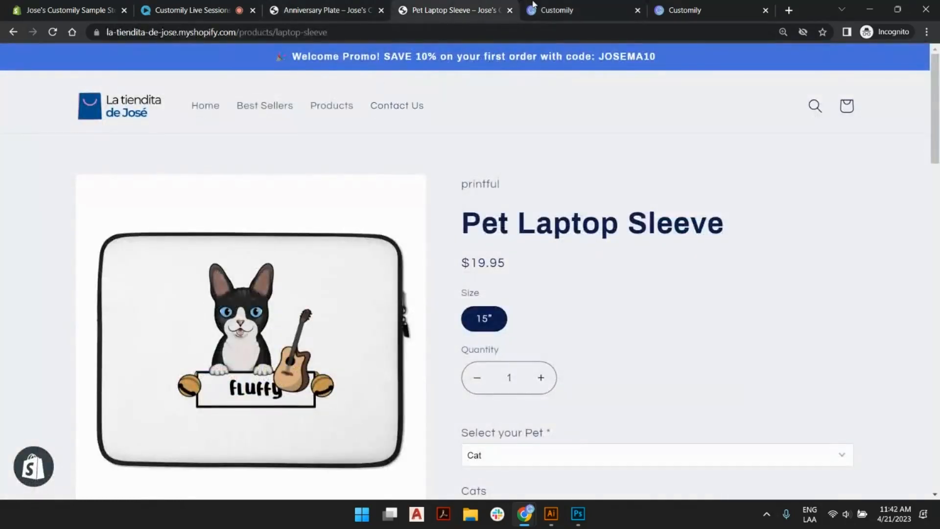
left_click(577, 7)
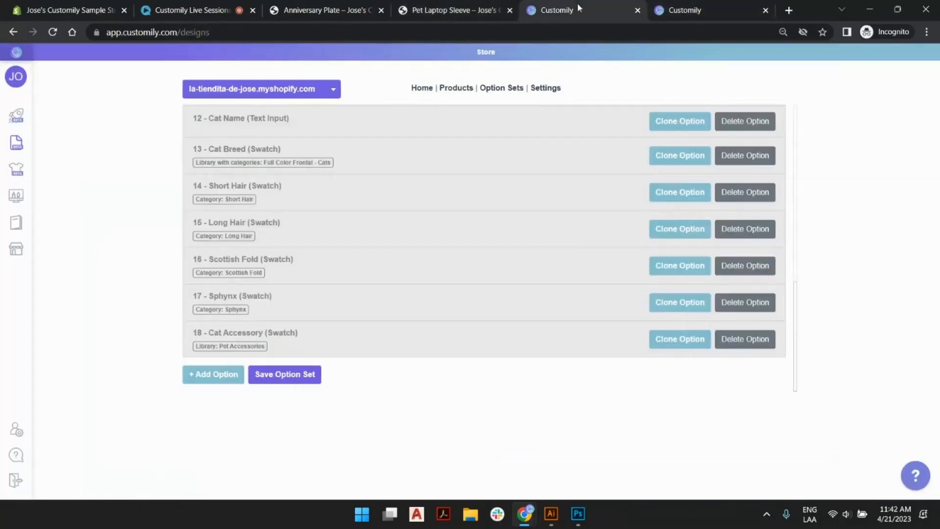
left_click(450, 6)
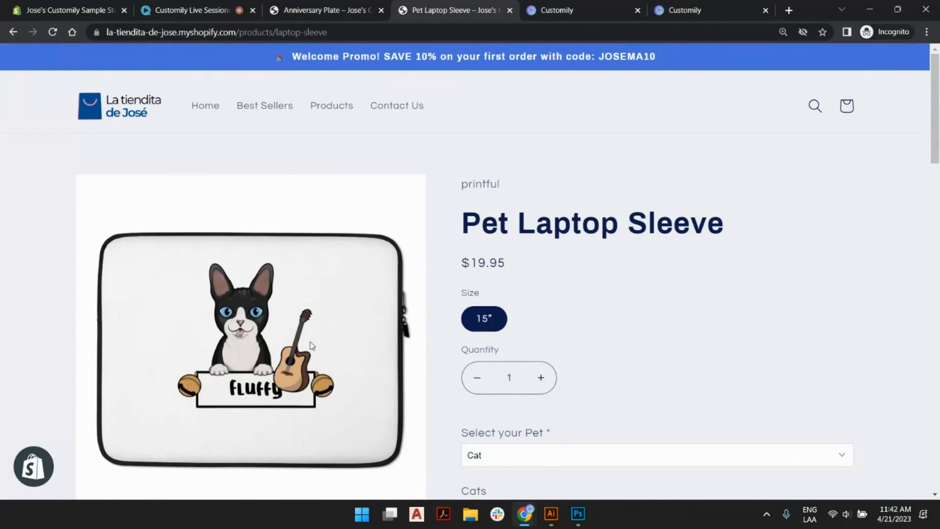
Return to the Customily option set, add a new option after Cat Accessory and set its type to Dropdown.
left_click(558, 9)
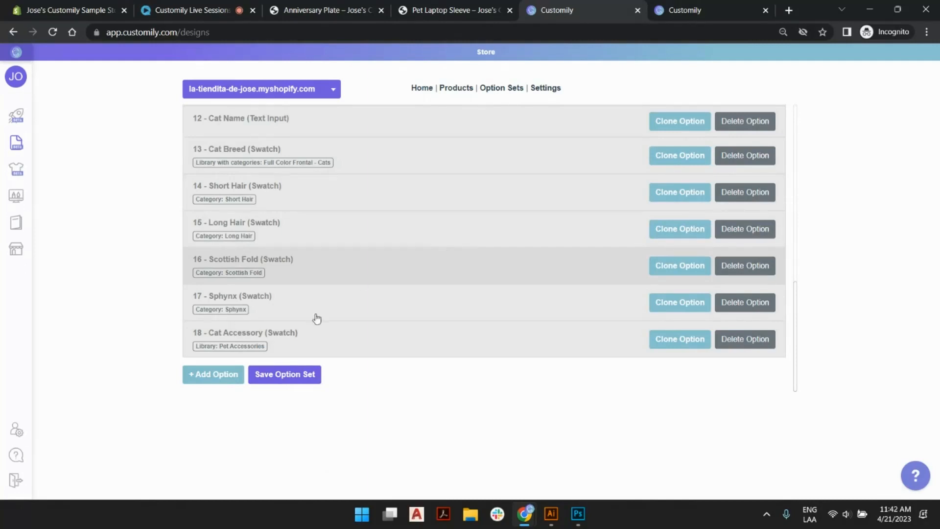
left_click(214, 375)
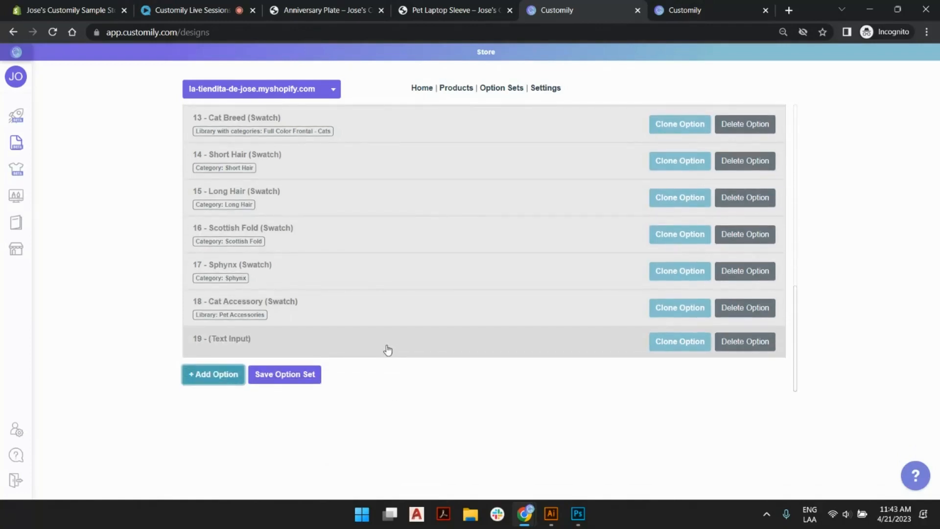
left_click(387, 350)
scroll(388, 350, "down", 5)
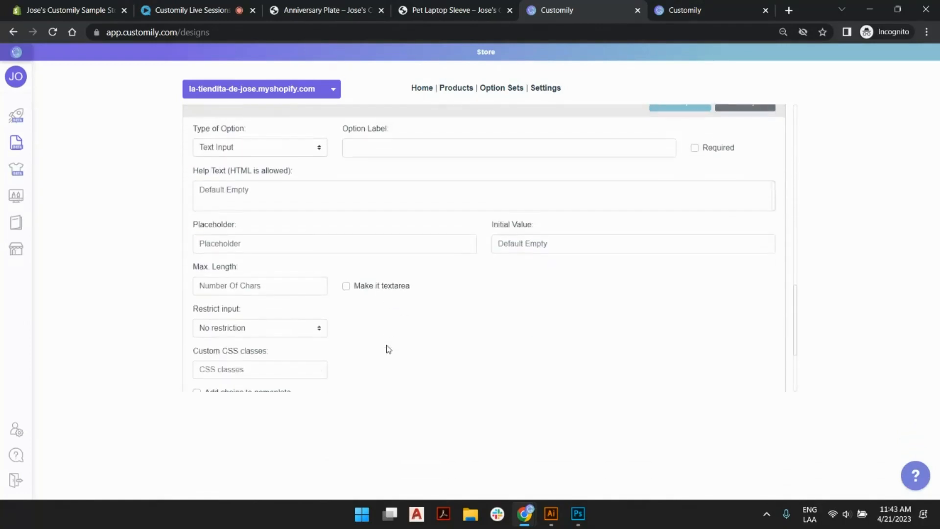
scroll(387, 345, "up", 3)
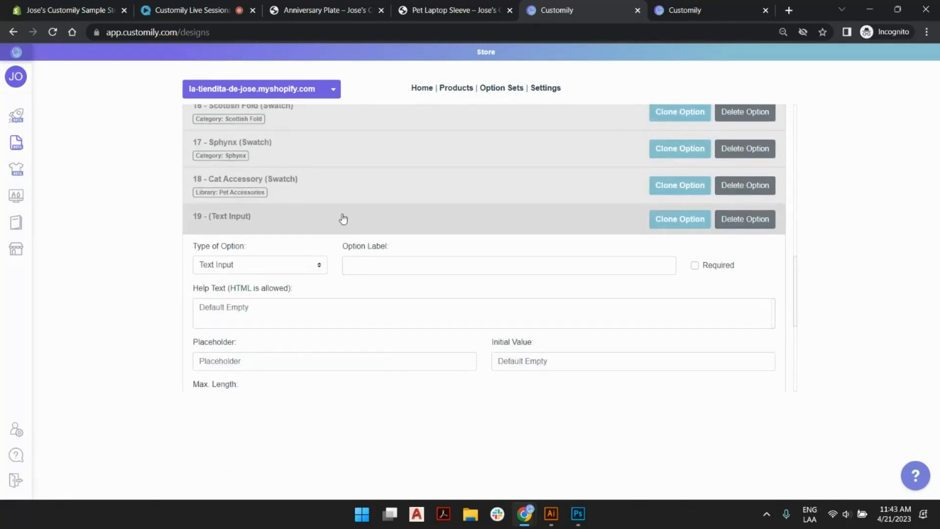
left_click(261, 266)
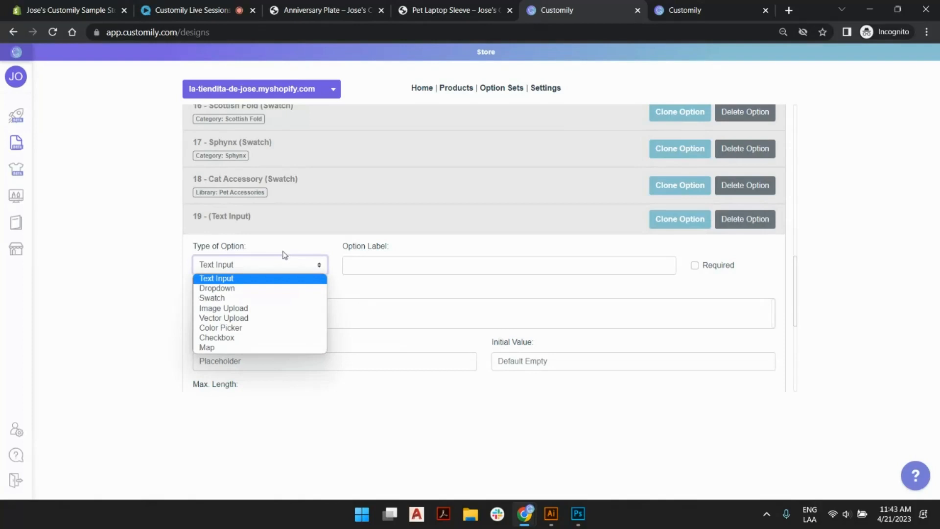
left_click(245, 289)
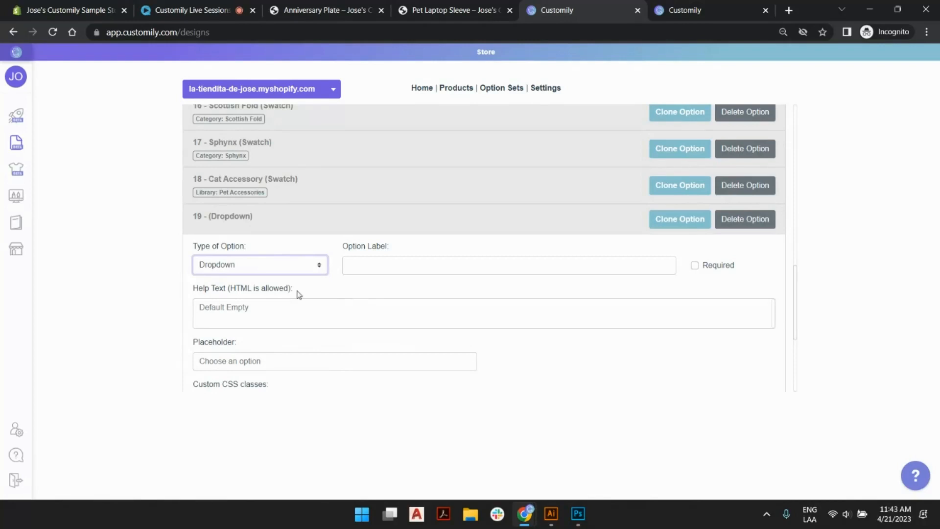
Label the new dropdown option "Trigger the bone" and set it as a hidden option.
left_click(406, 263)
type("T")
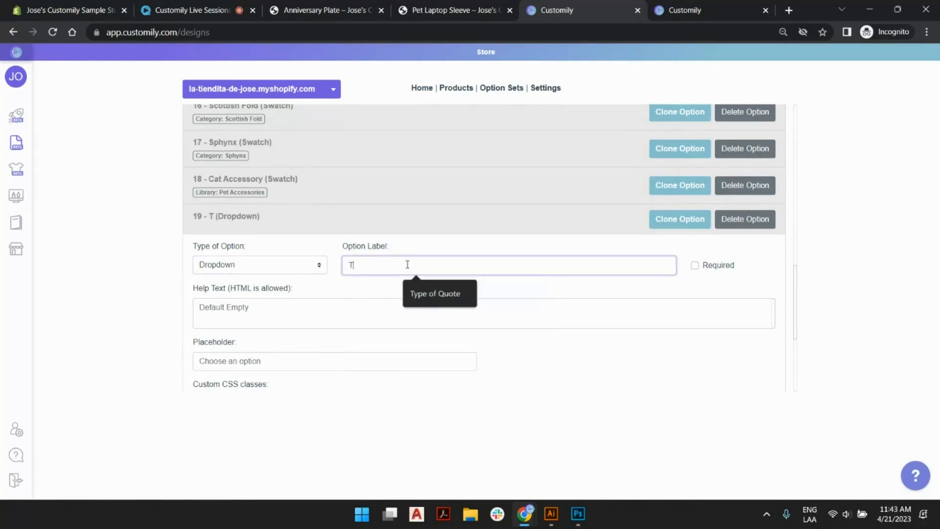
type("rigger the bone")
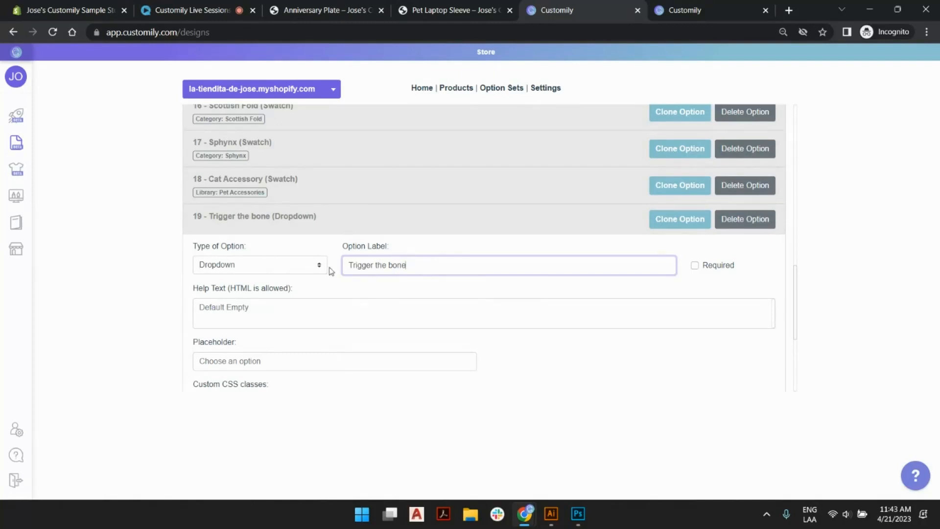
scroll(386, 176, "down", 3)
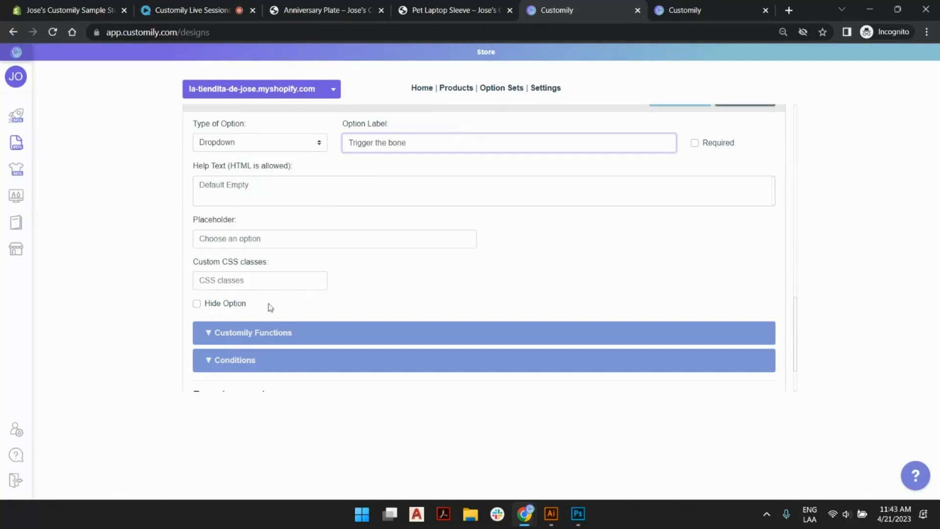
left_click(197, 303)
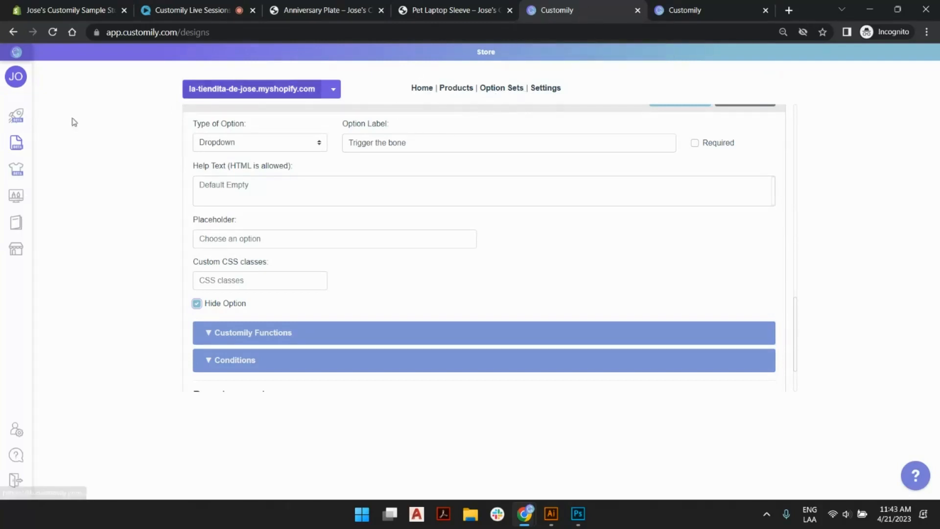
Expand the option's Customily functions, then open the Live Session Pet with Accessory design separately and check the Dog group's Bone image ID.
middle_click(22, 143)
scroll(480, 210, "down", 3)
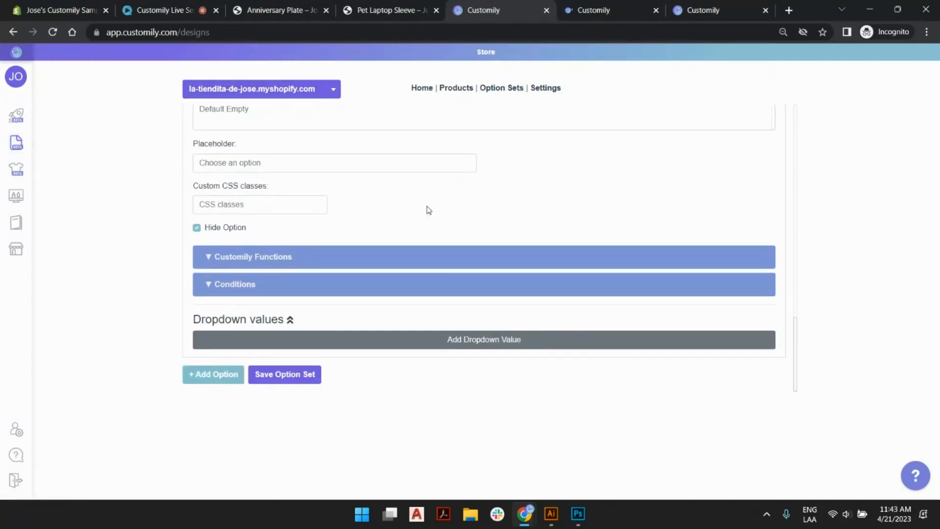
left_click(341, 258)
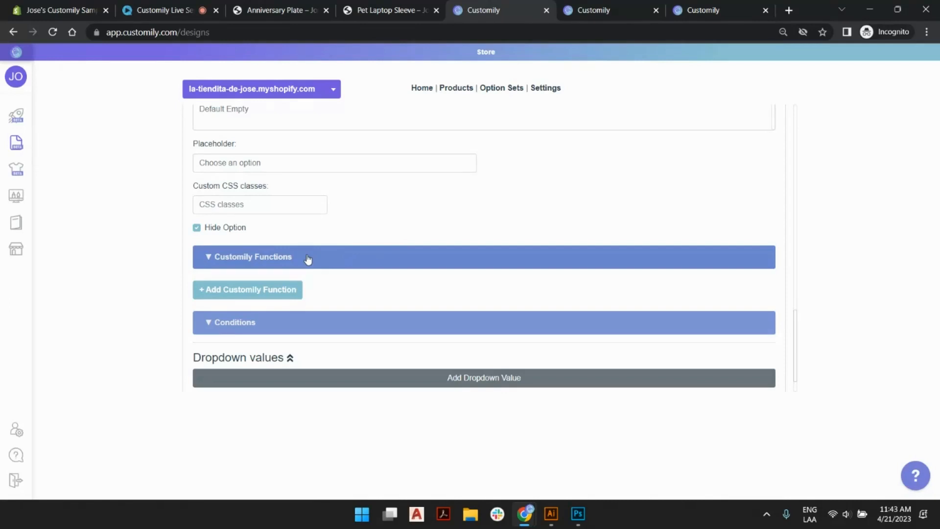
key("ctrl+Tab")
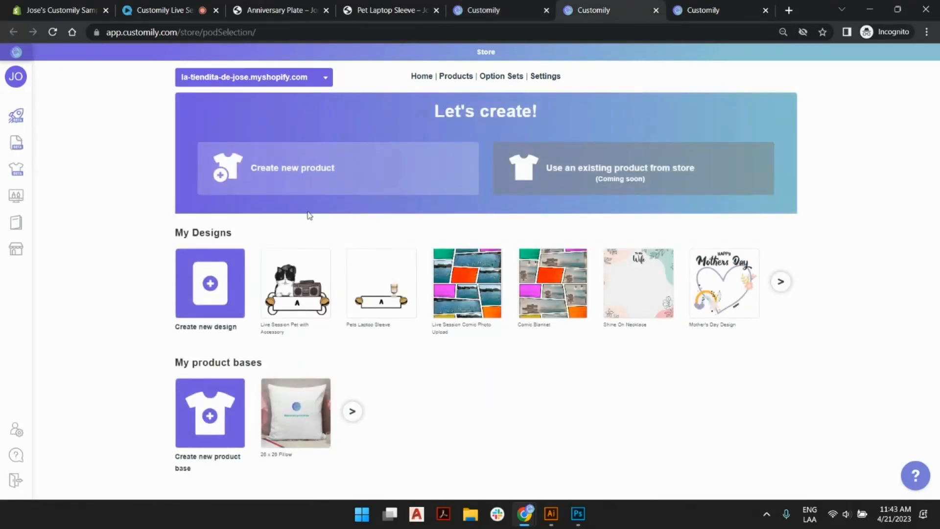
left_click(19, 151)
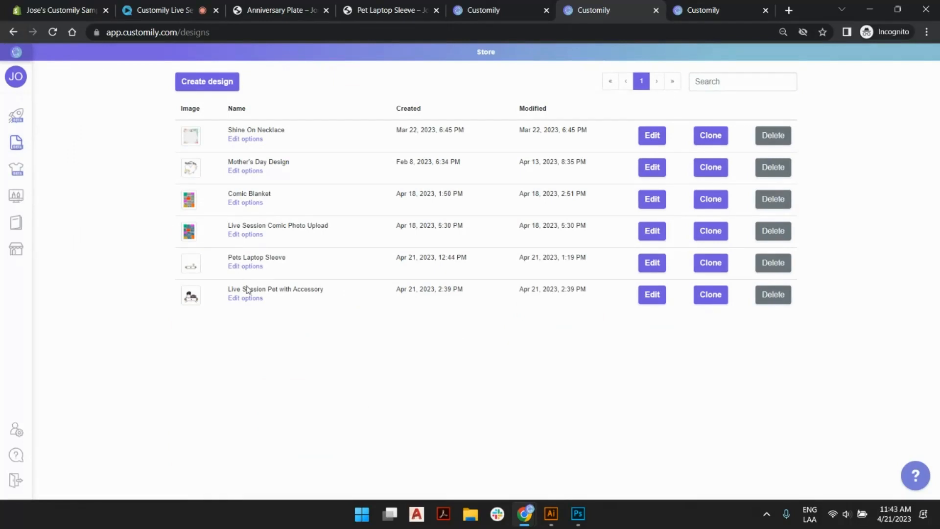
left_click(641, 295)
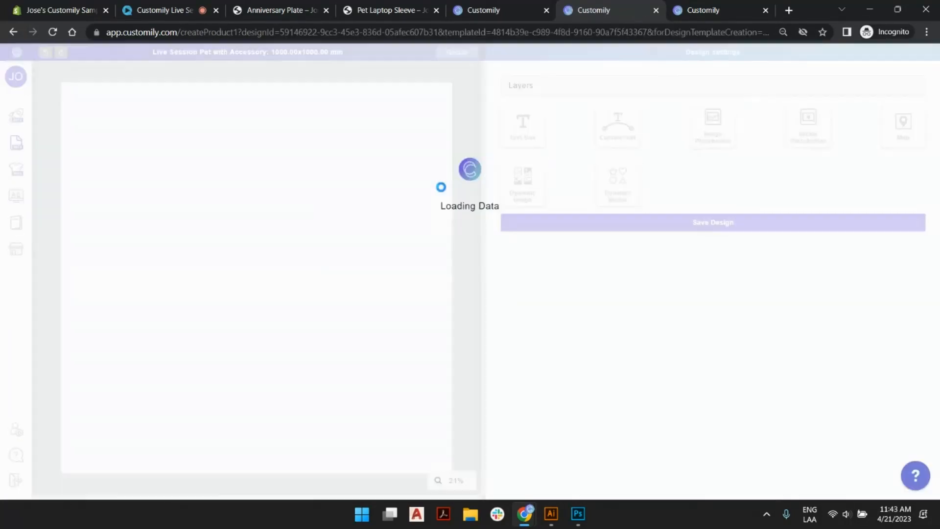
left_click(528, 120)
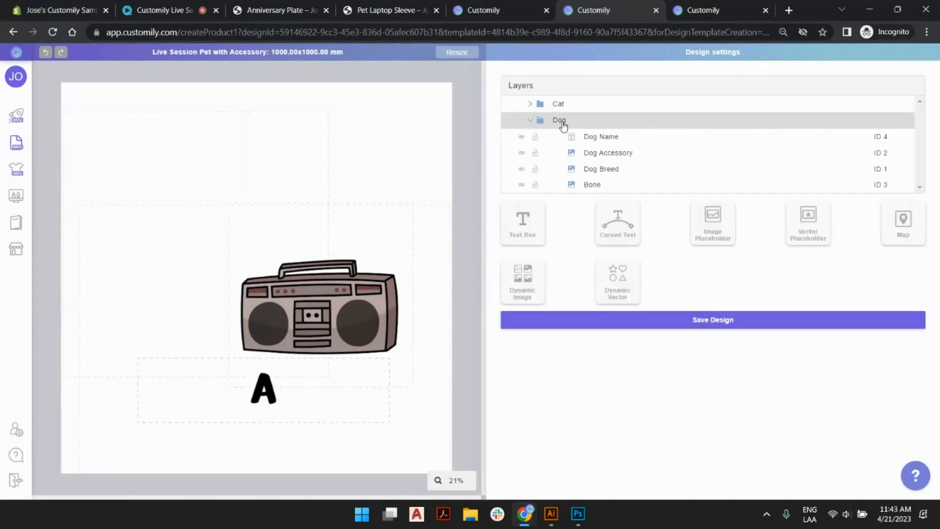
left_click(598, 185)
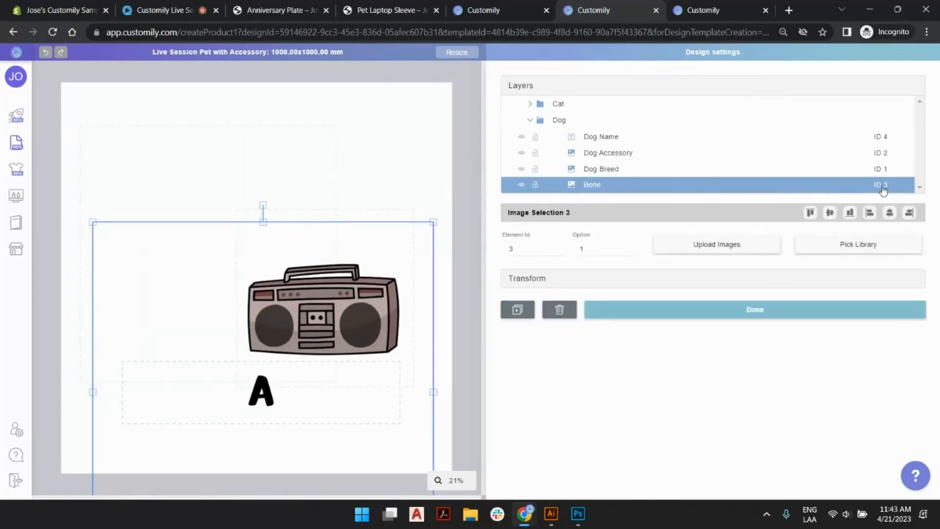
Back in the option set, give the Trigger the bone option a Dynamic Image function with image ID 3.
left_click(502, 9)
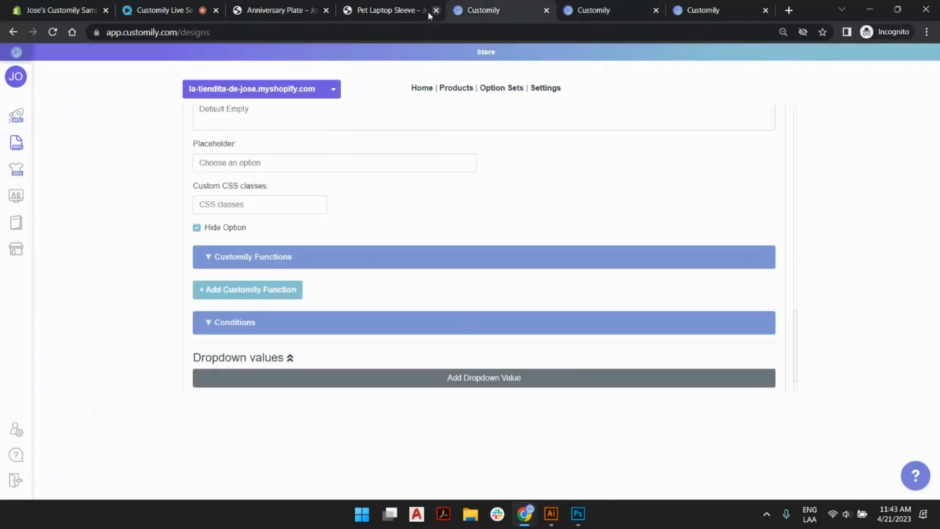
left_click(280, 292)
left_click(297, 287)
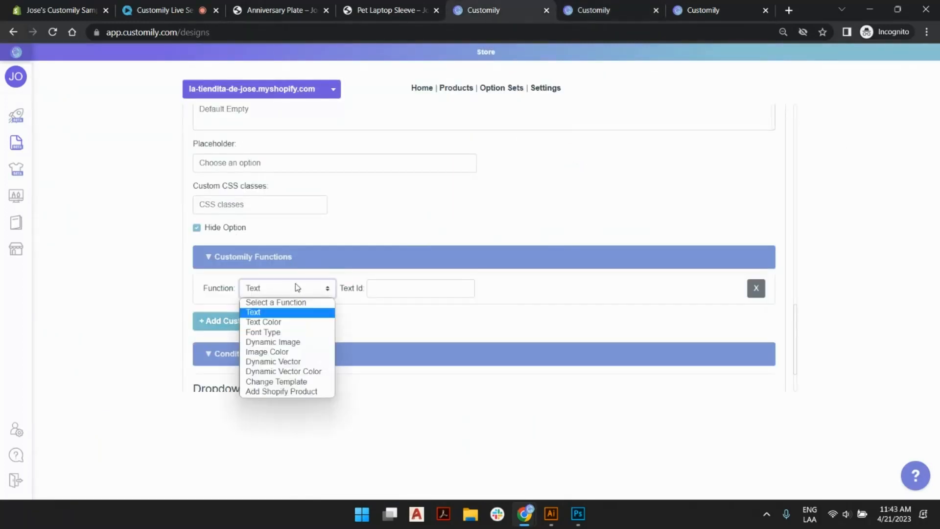
left_click(299, 342)
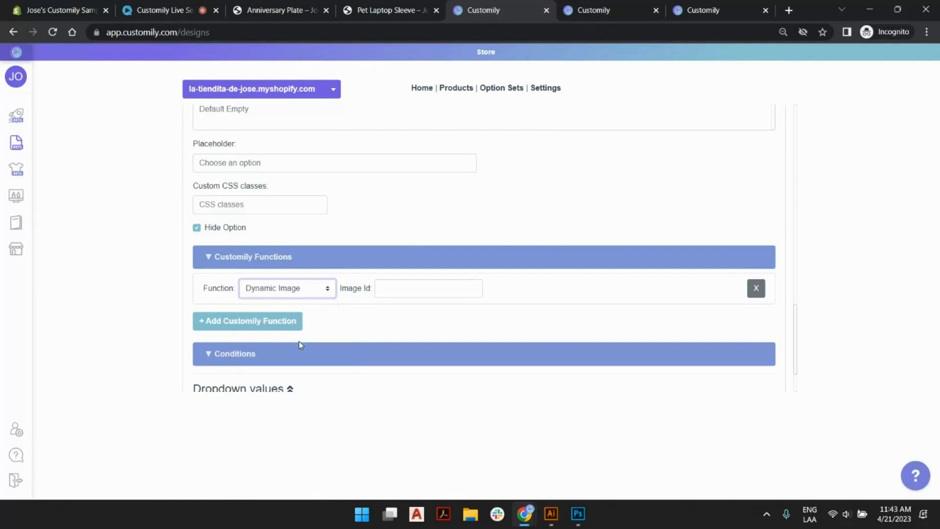
left_click(390, 287)
type("3")
Add a dropdown value named "Bone view" with image option 2 and make it the preselected value.
scroll(406, 274, "down", 2)
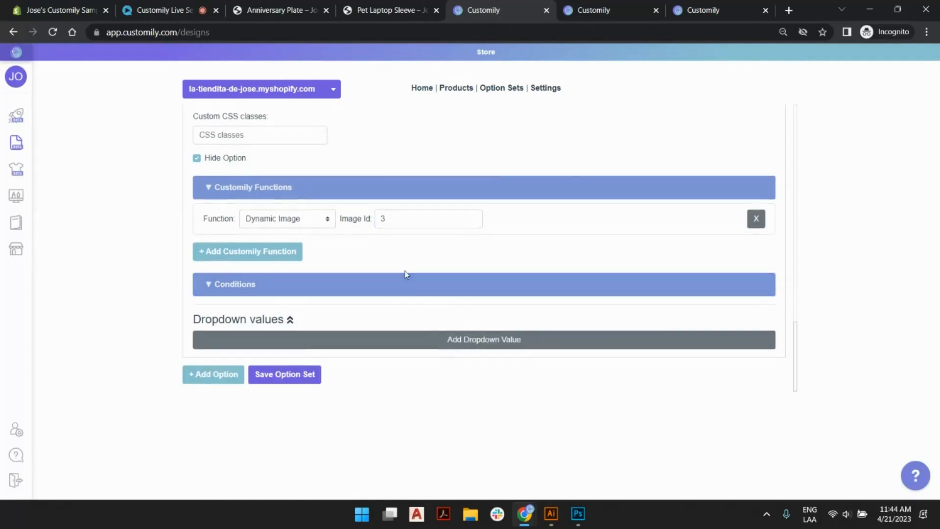
left_click(413, 340)
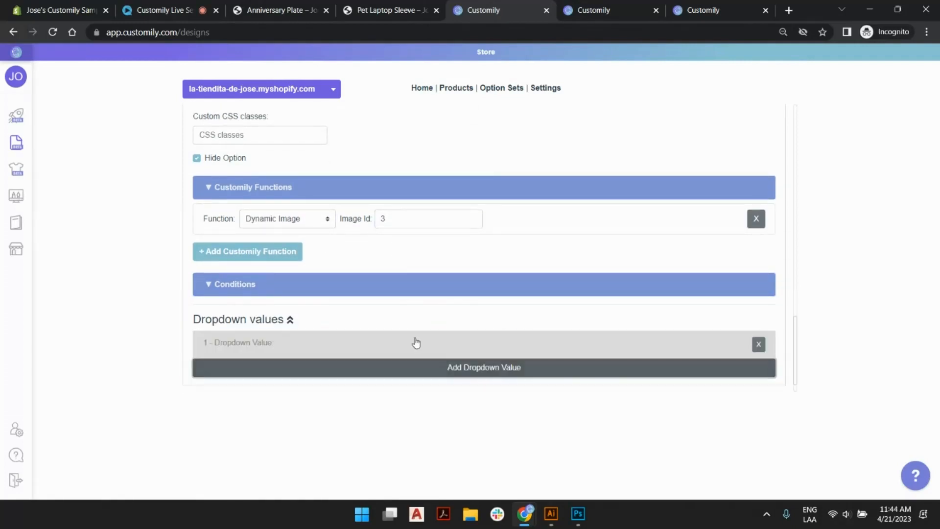
left_click(254, 350)
scroll(254, 351, "down", 3)
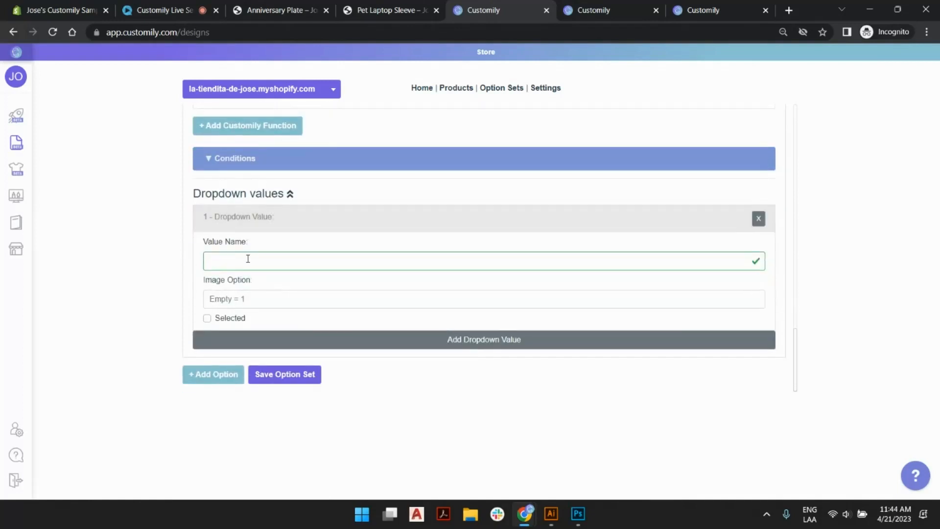
left_click(247, 259)
type("Bone")
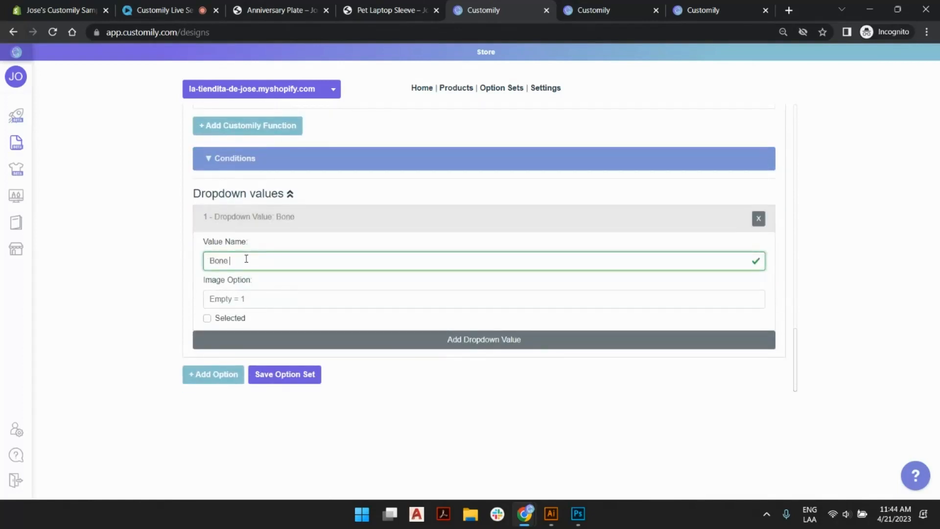
type(" view")
left_click(225, 297)
type("2")
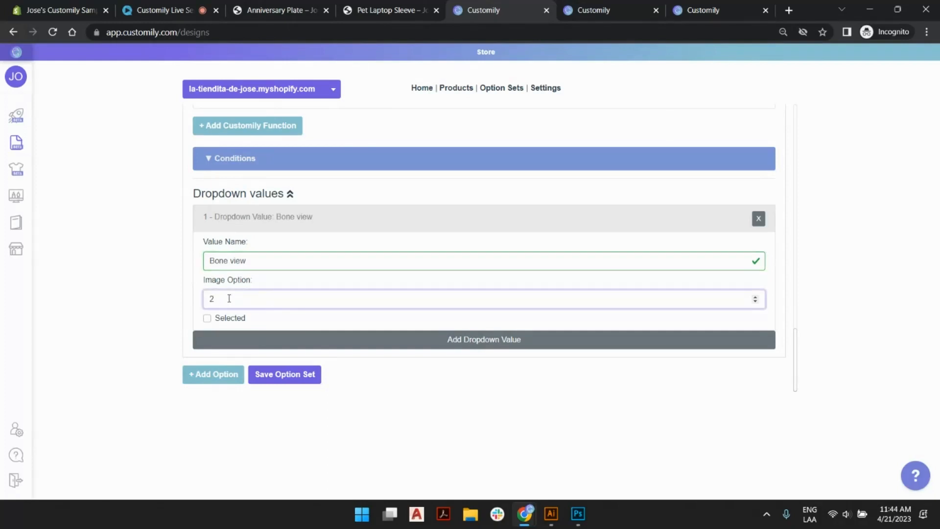
left_click(208, 318)
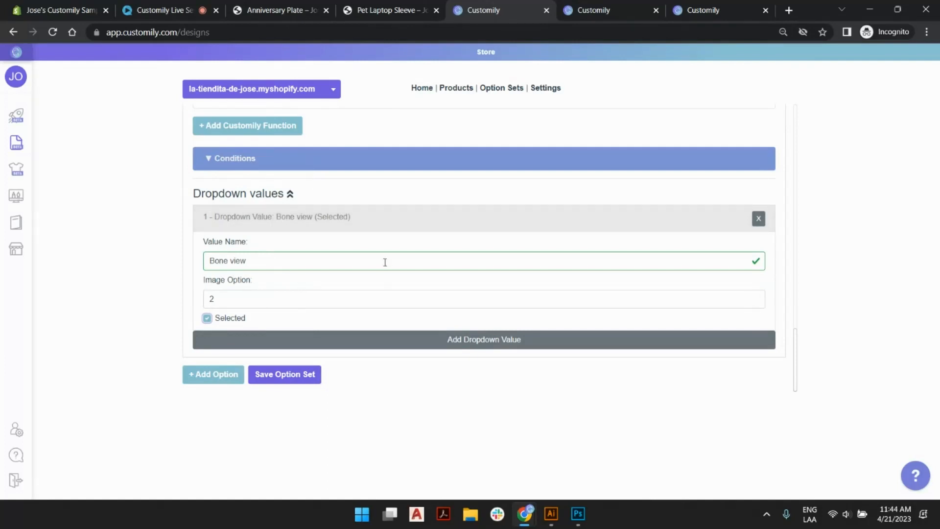
Add a condition that shows the Trigger the bone option when Select your Pet is Dog.
scroll(171, 199, "up", 3)
scroll(265, 345, "up", 4)
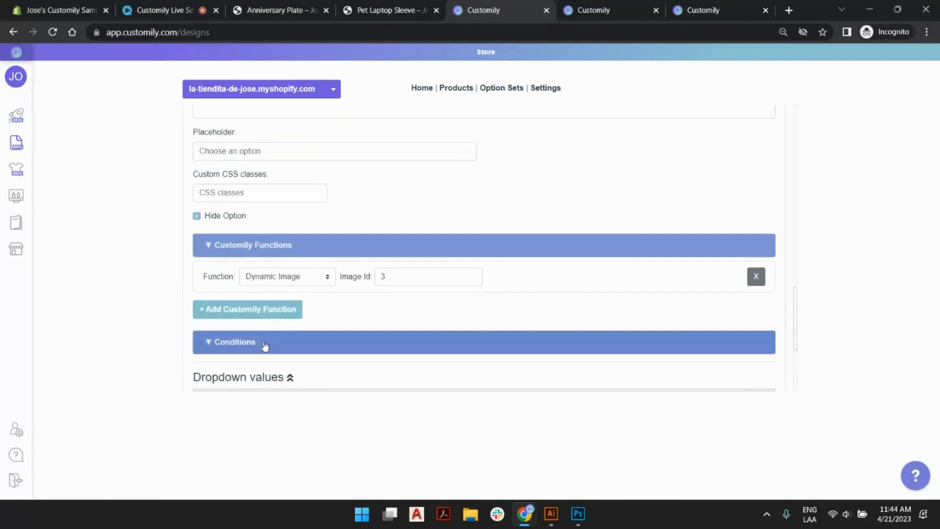
scroll(265, 345, "down", 3)
left_click(275, 227)
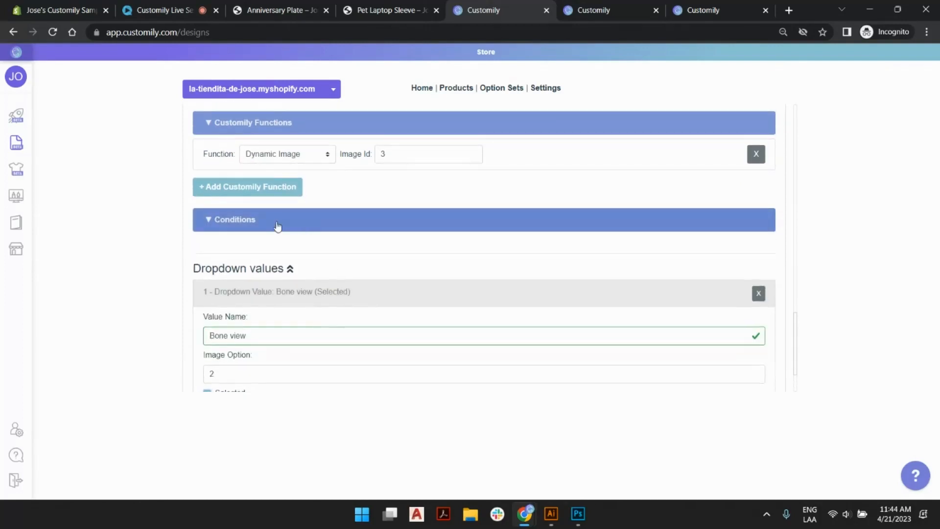
left_click(248, 262)
left_click(318, 250)
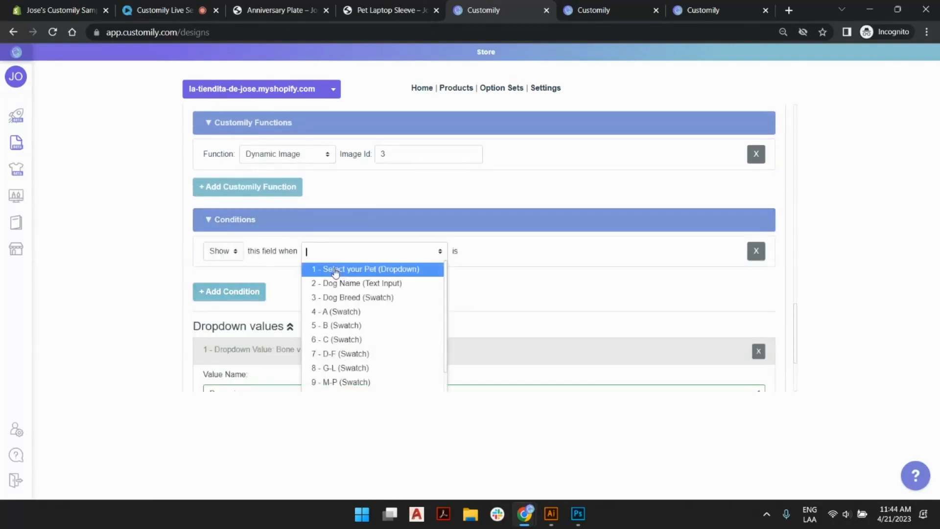
left_click(337, 272)
left_click(492, 251)
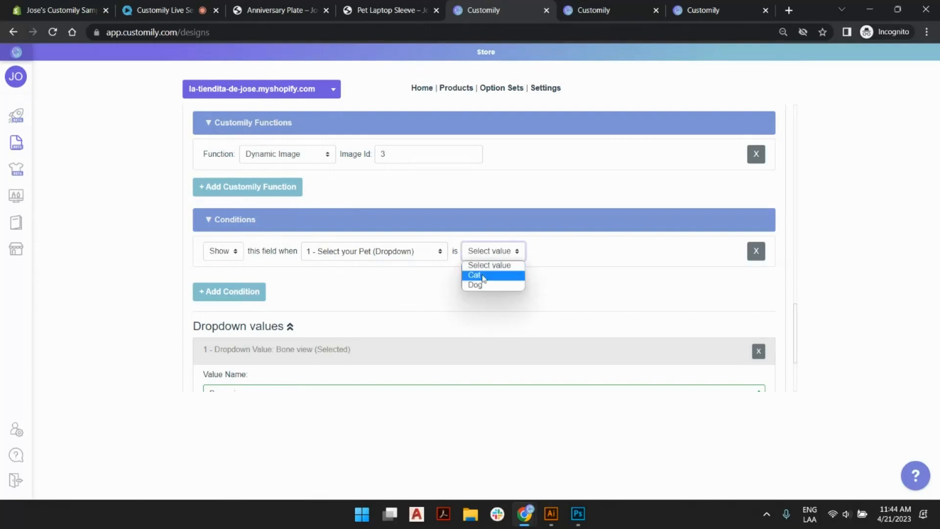
left_click(474, 274)
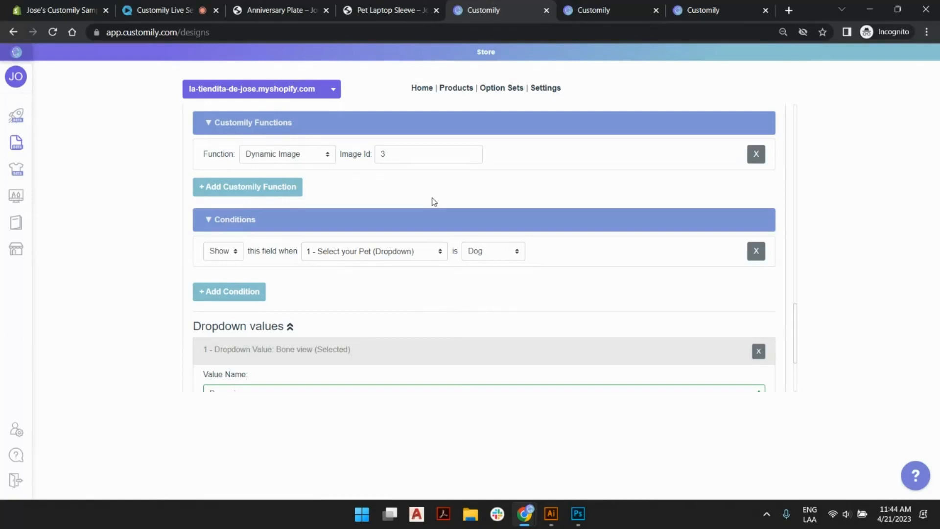
Collapse the Trigger the bone option and clone it.
scroll(434, 201, "up", 3)
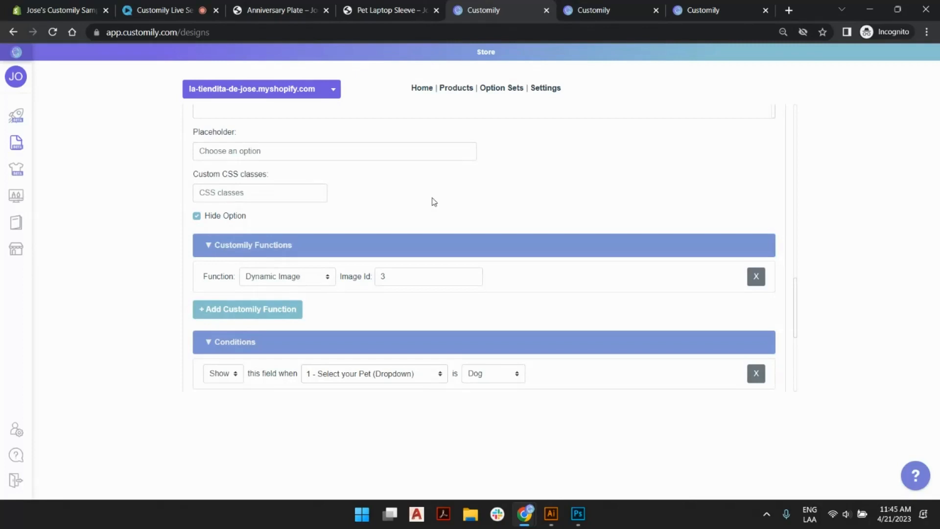
scroll(432, 201, "up", 5)
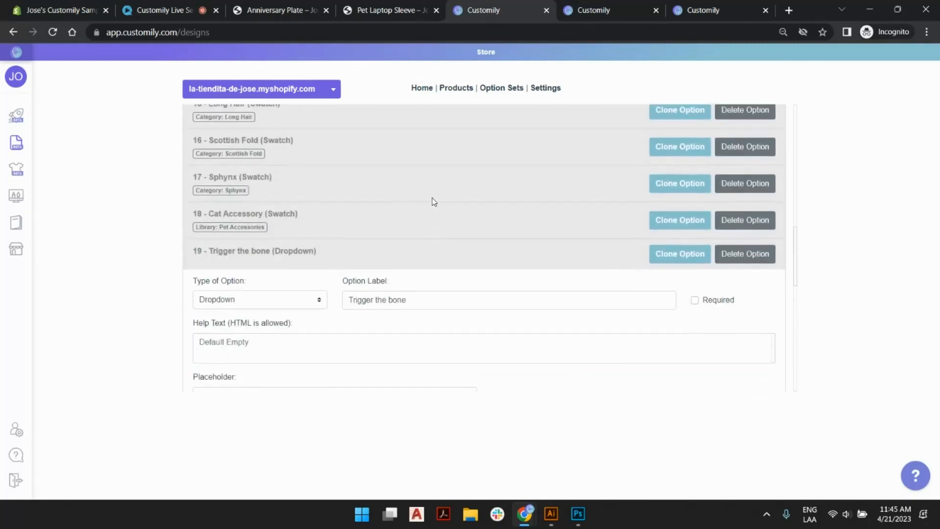
left_click(310, 263)
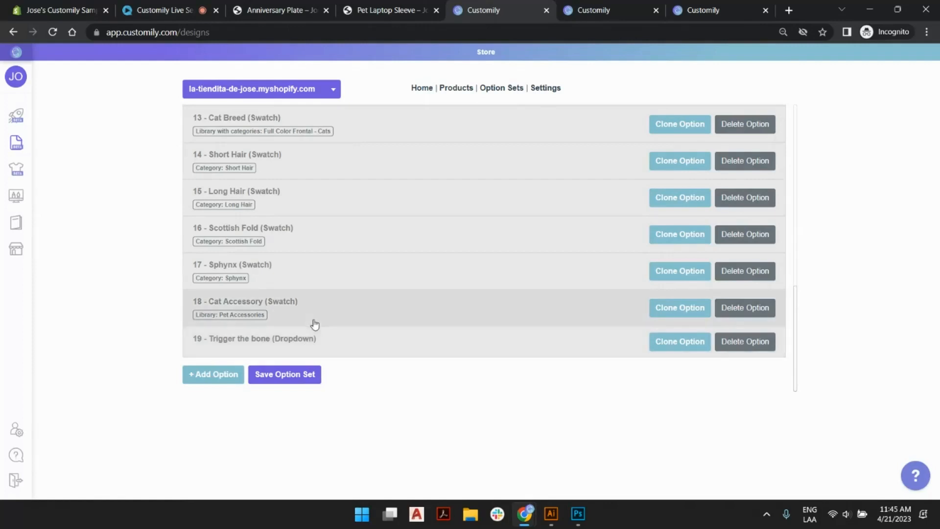
left_click(672, 348)
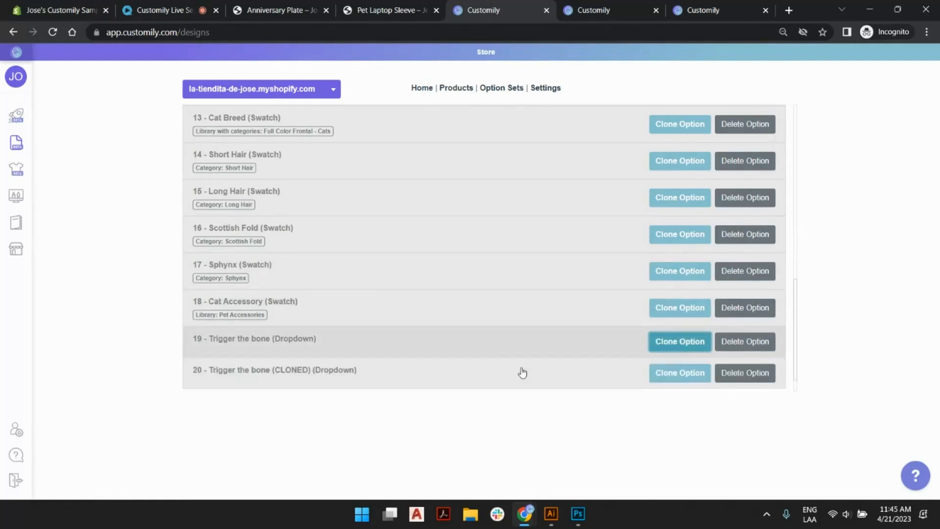
Relabel the cloned Trigger the bone option as "Trigger the bell".
left_click(366, 377)
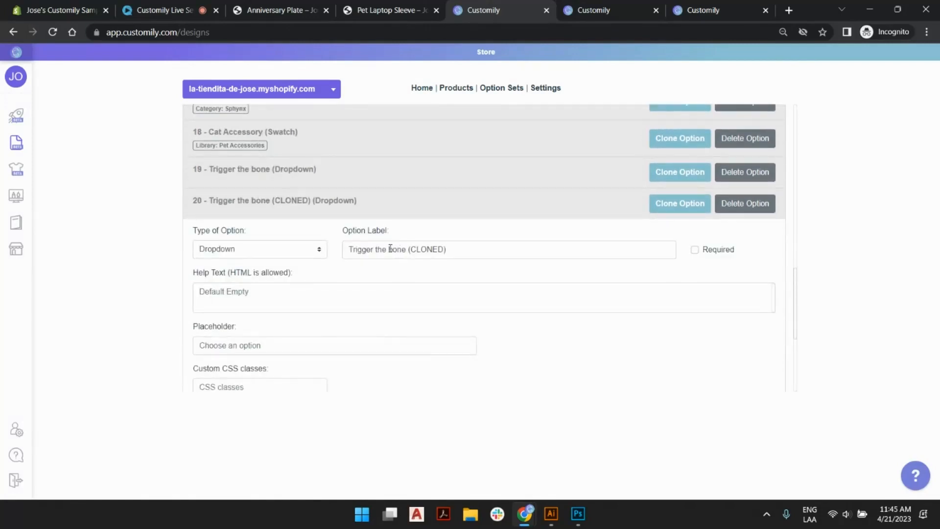
left_click_drag(390, 249, 537, 253)
type("bell")
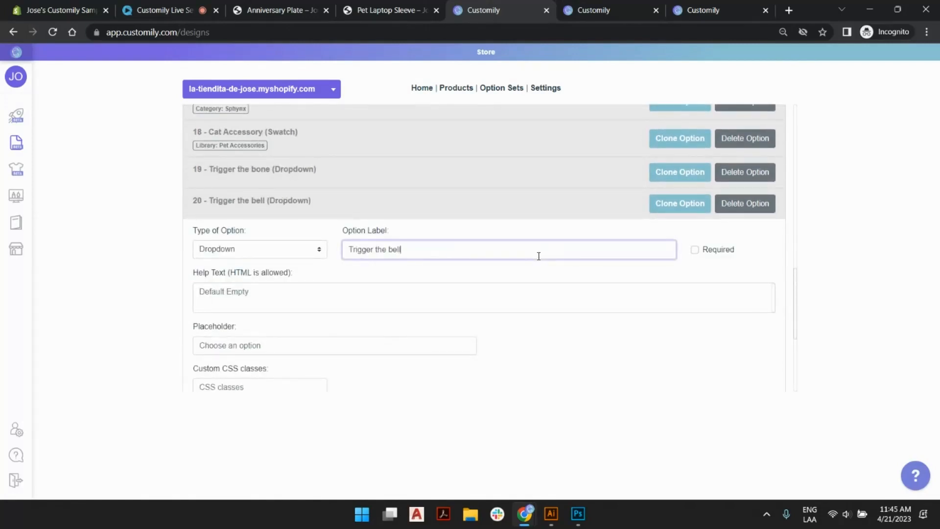
Look up the Bells layer's ID in the design and set the bell option's Dynamic Image ID to 7.
scroll(454, 220, "down", 4)
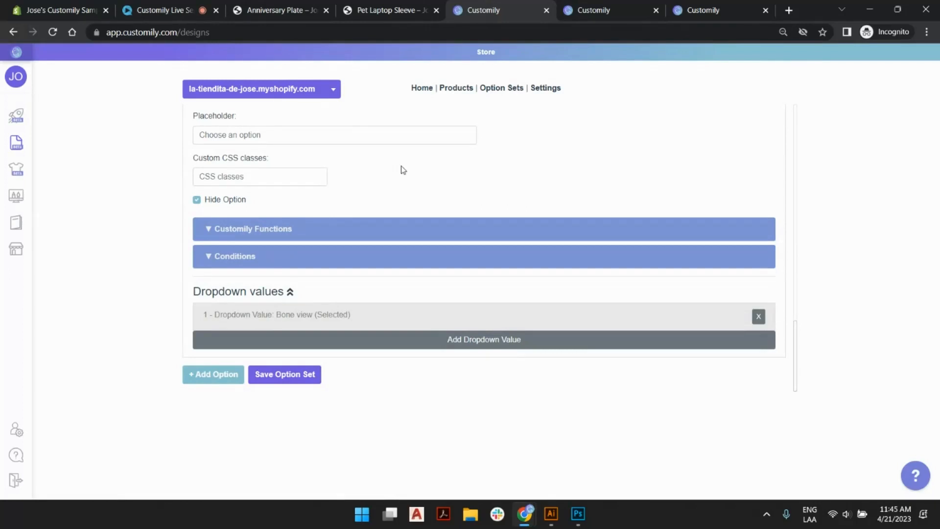
left_click(698, 10)
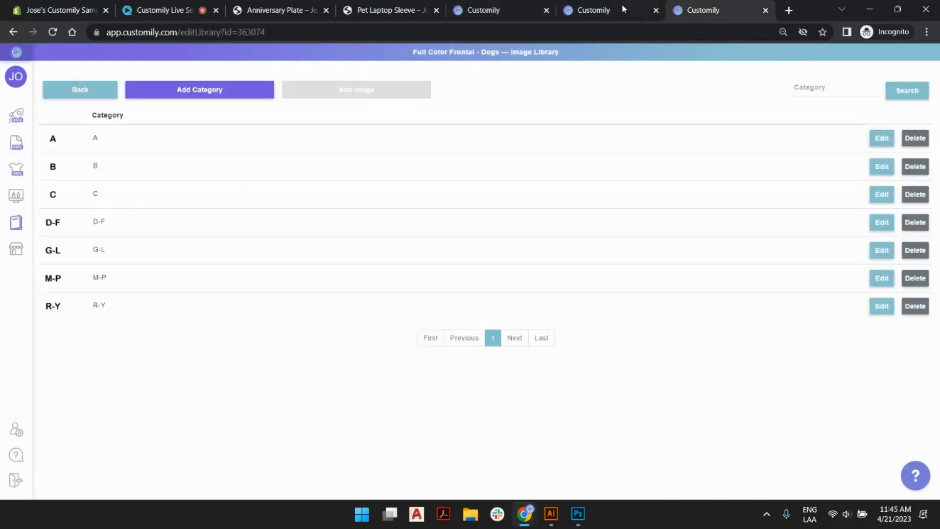
left_click(621, 4)
left_click(531, 106)
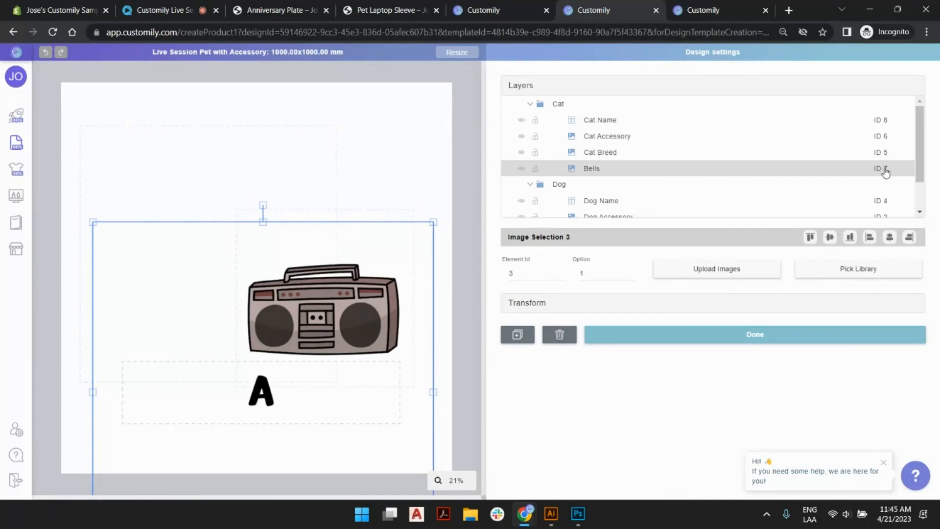
left_click(507, 5)
left_click(283, 228)
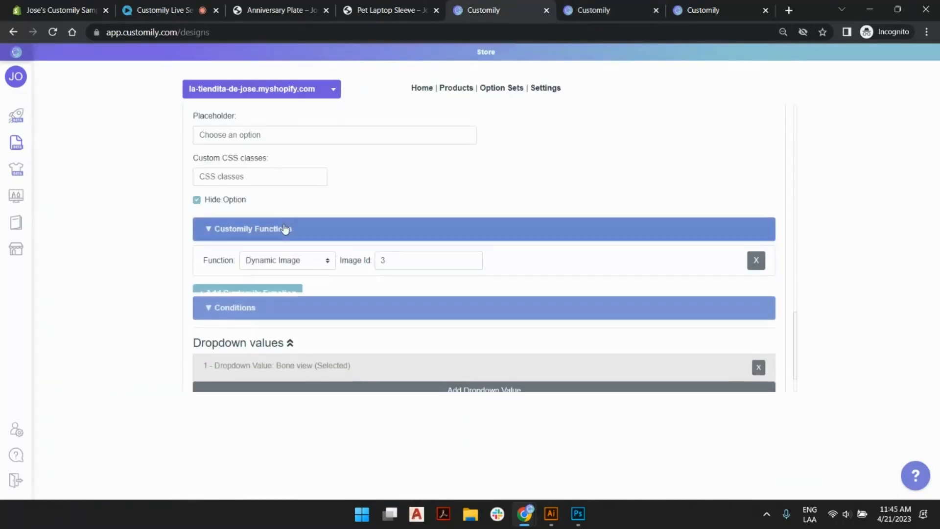
double_click(392, 260)
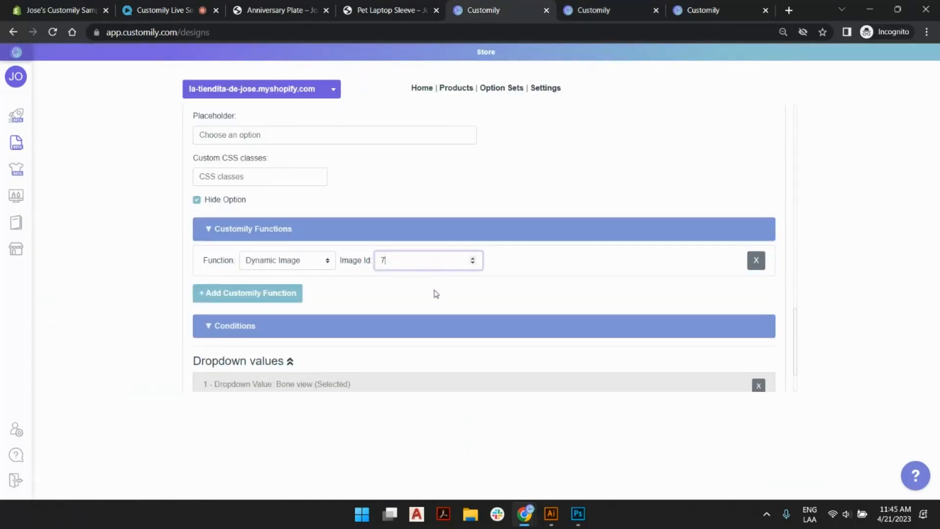
Change the bell option's condition to show when Select your Pet is Cat, and save the option set.
left_click(407, 329)
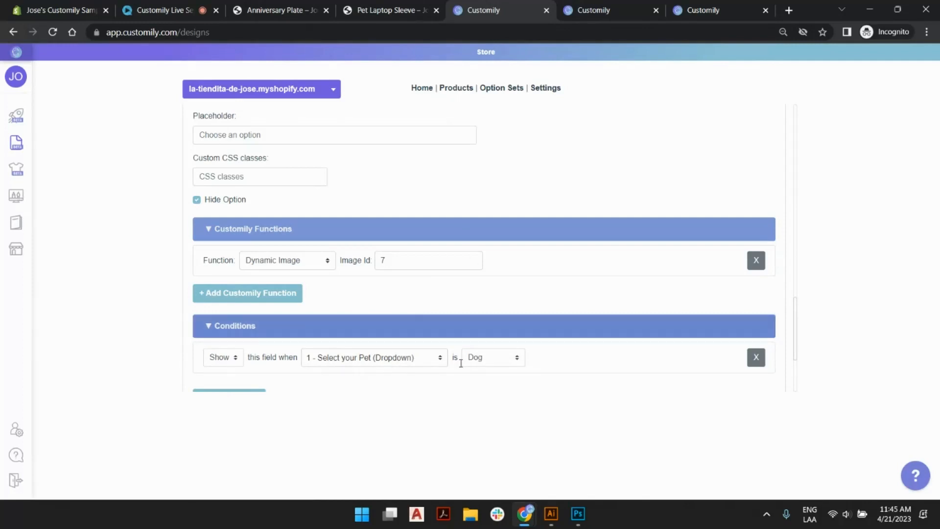
left_click(484, 365)
left_click(477, 381)
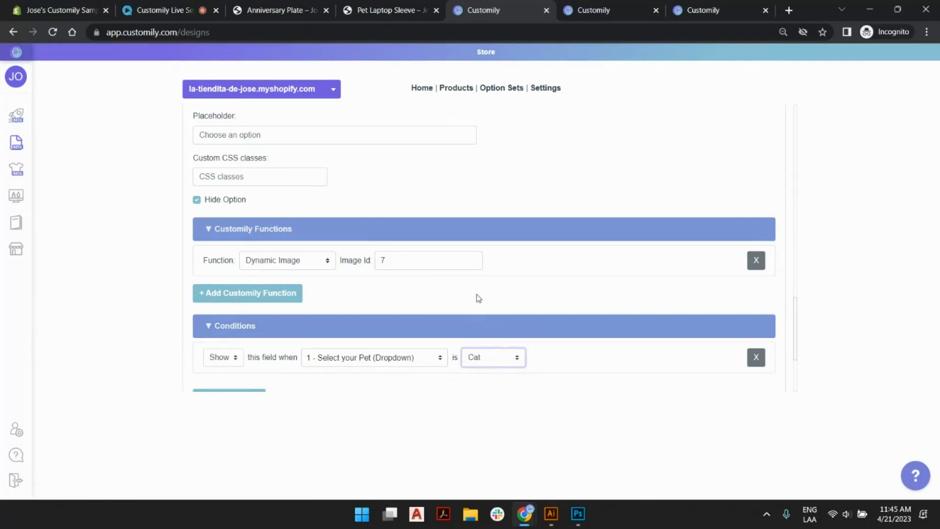
scroll(478, 297, "down", 3)
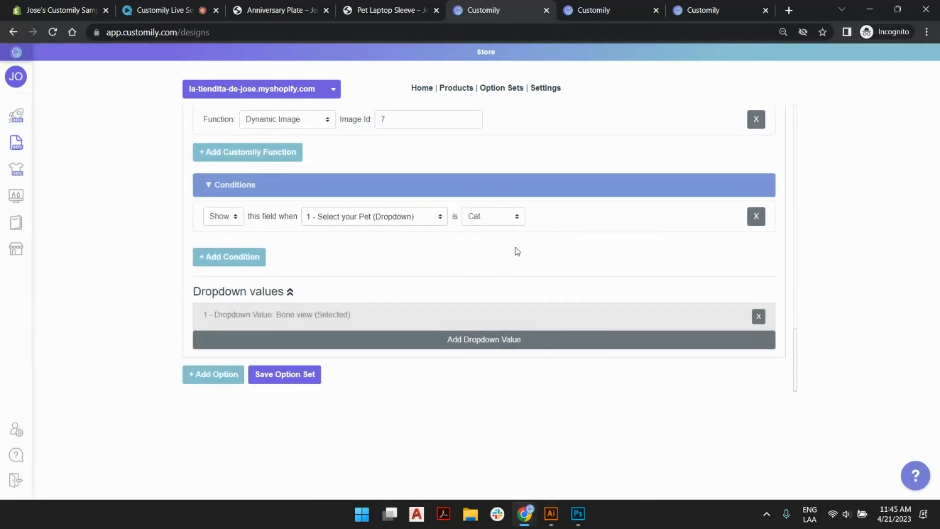
left_click(305, 382)
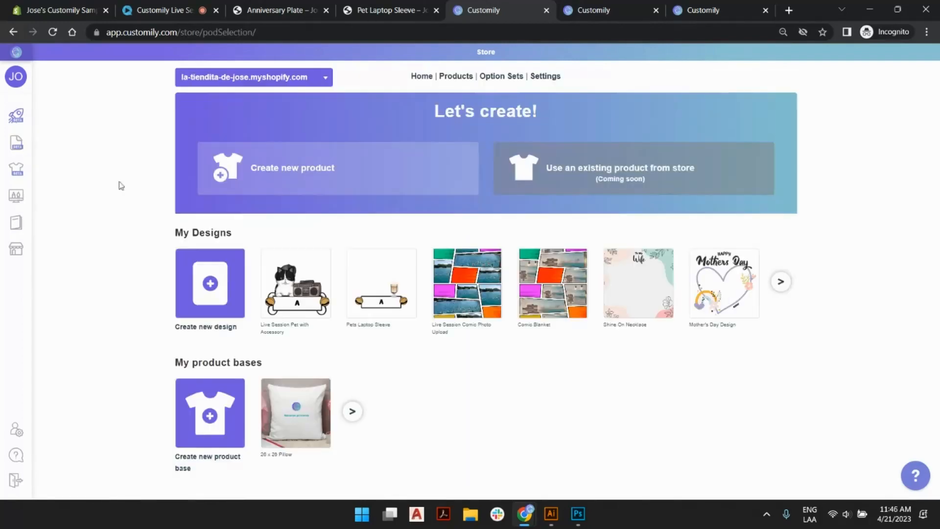
Start a new product from the store home page and pick Printful's Laptop Sleeve.
mouse_move(27, 118)
left_click(589, 10)
left_click(694, 10)
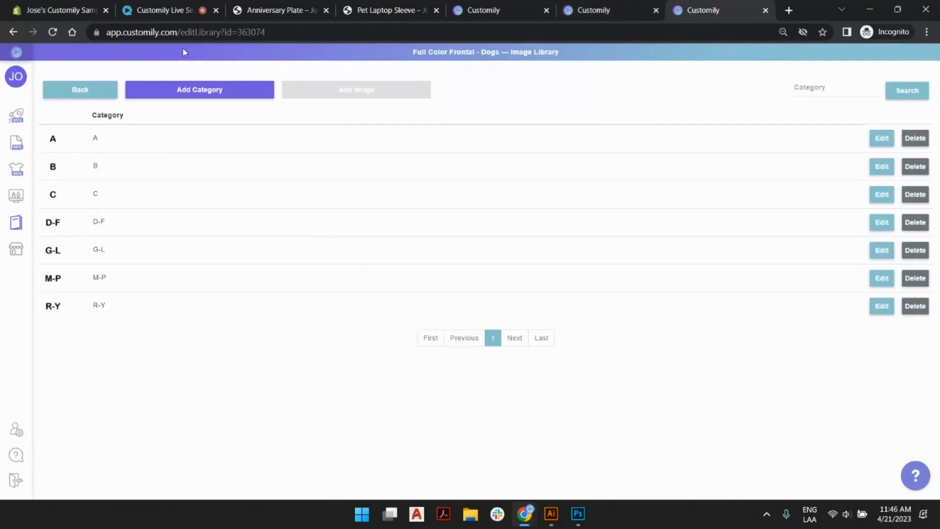
left_click(486, 8)
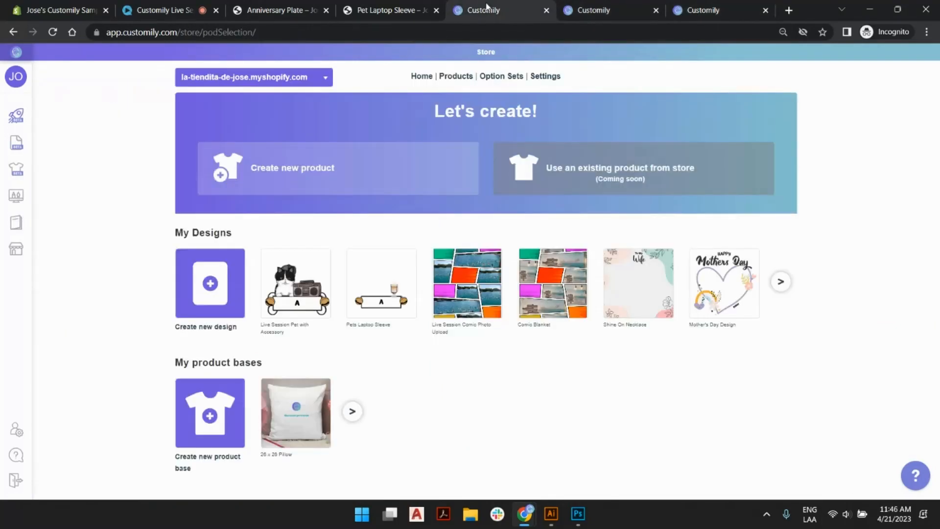
left_click(374, 176)
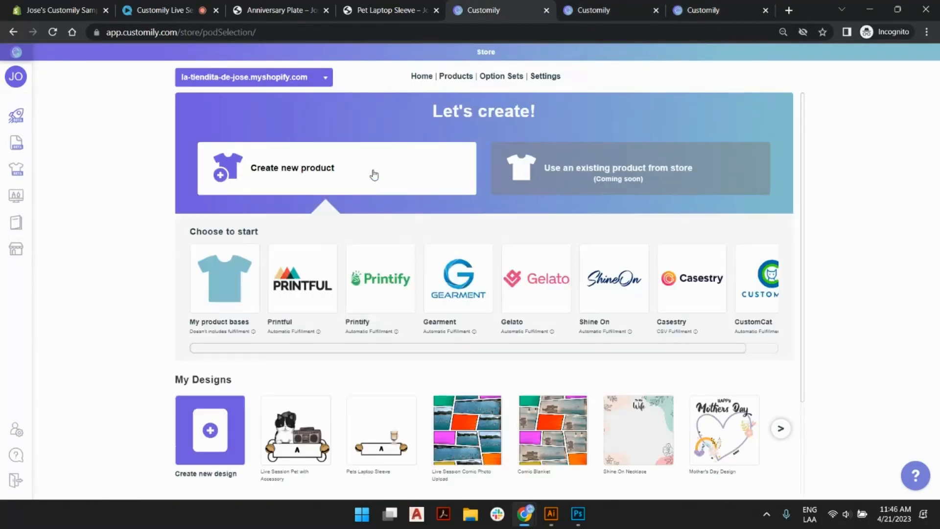
left_click(305, 262)
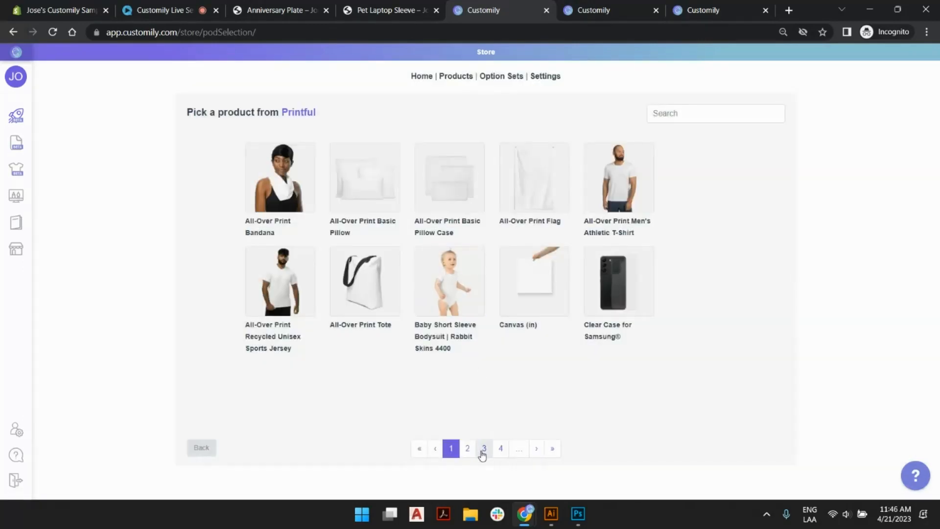
left_click(468, 451)
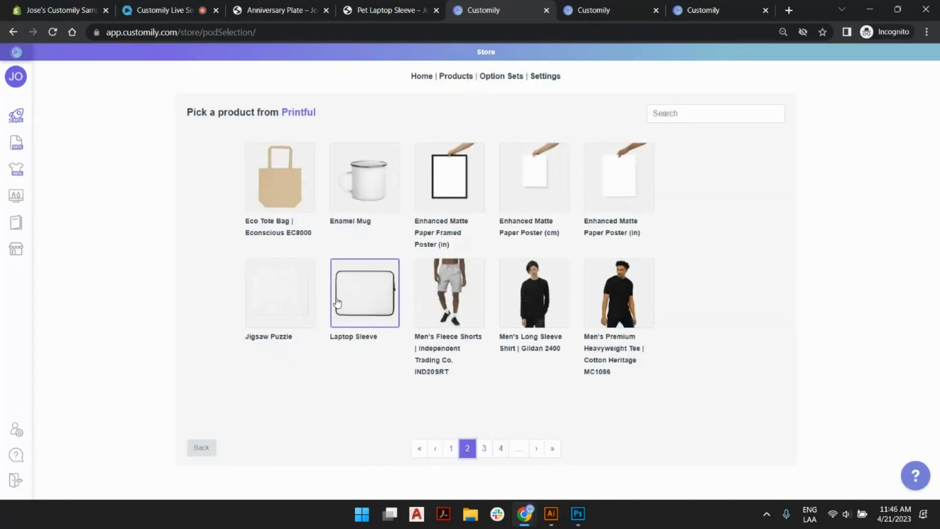
left_click(361, 300)
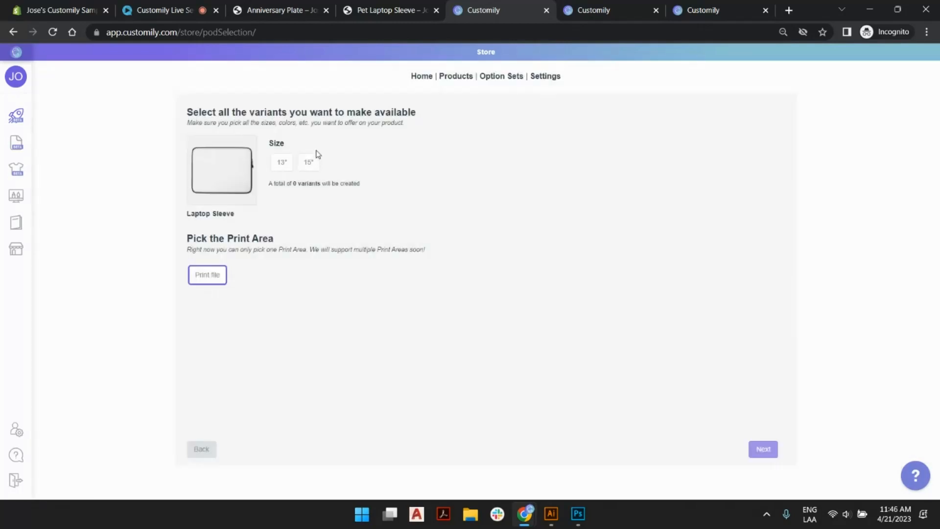
Limit the sleeve to the 15" variant and apply the saved Live Session Pet with Accessory design.
left_click(315, 160)
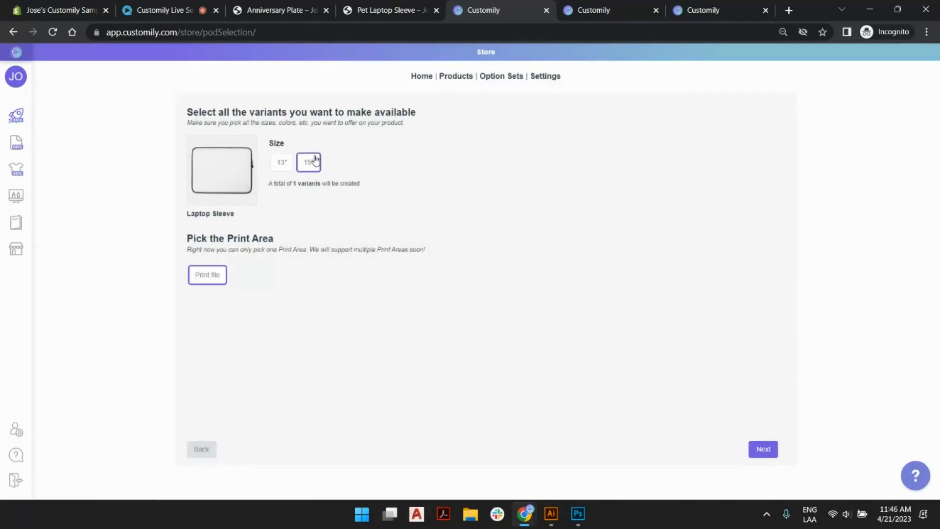
left_click(767, 451)
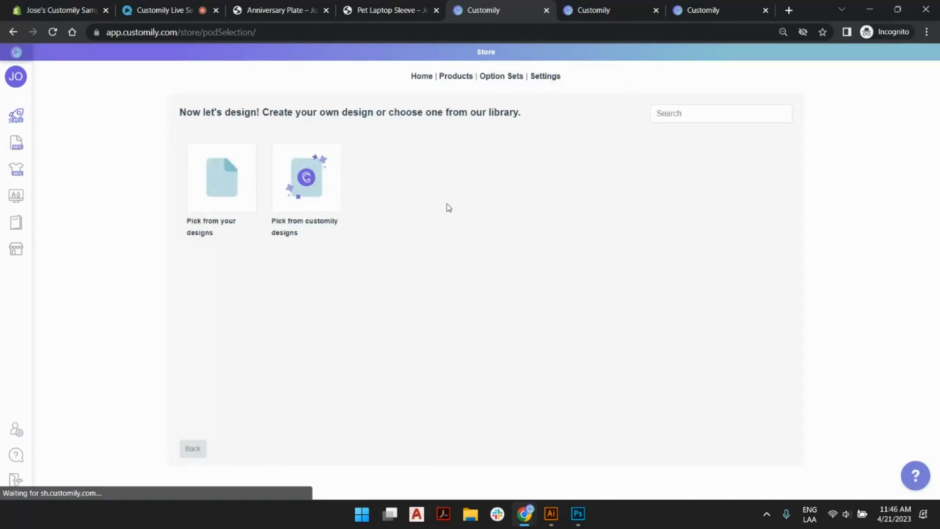
left_click(217, 173)
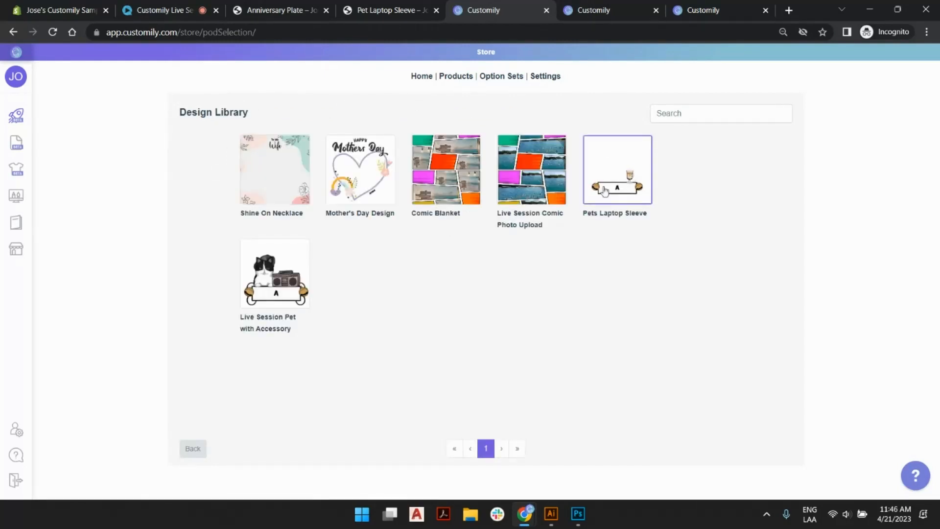
left_click(273, 277)
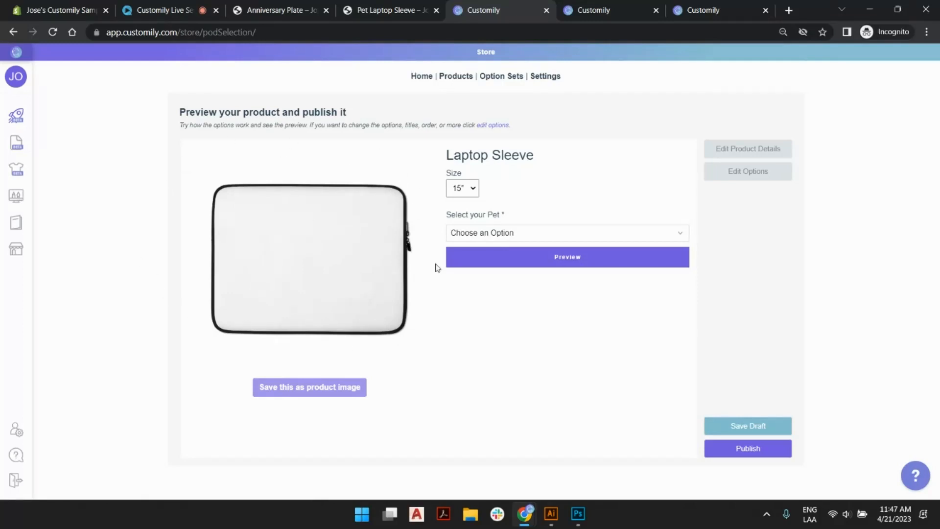
Test the product preview with Cat as the pet, the cat name "Fluffy" and the Few Books accessory.
left_click(468, 194)
left_click(451, 190)
left_click(535, 234)
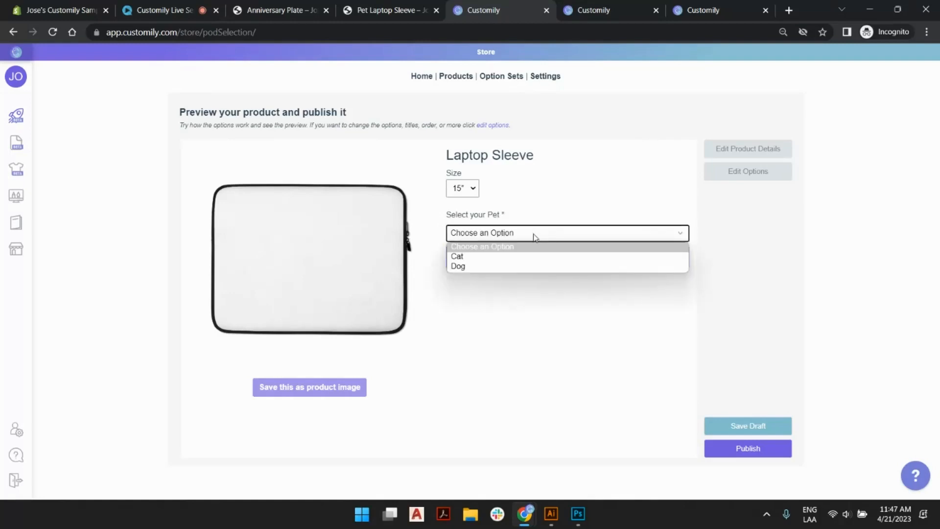
left_click(513, 259)
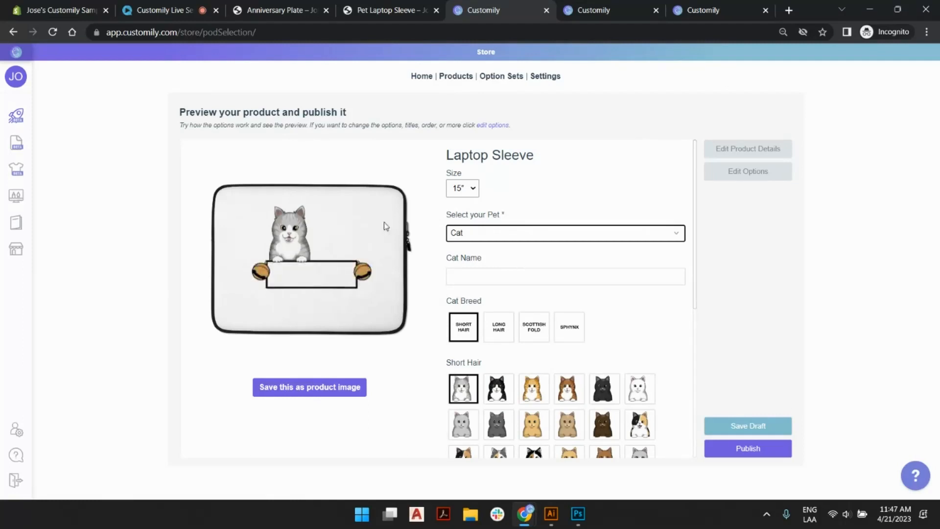
left_click(520, 274)
type("Fluffy")
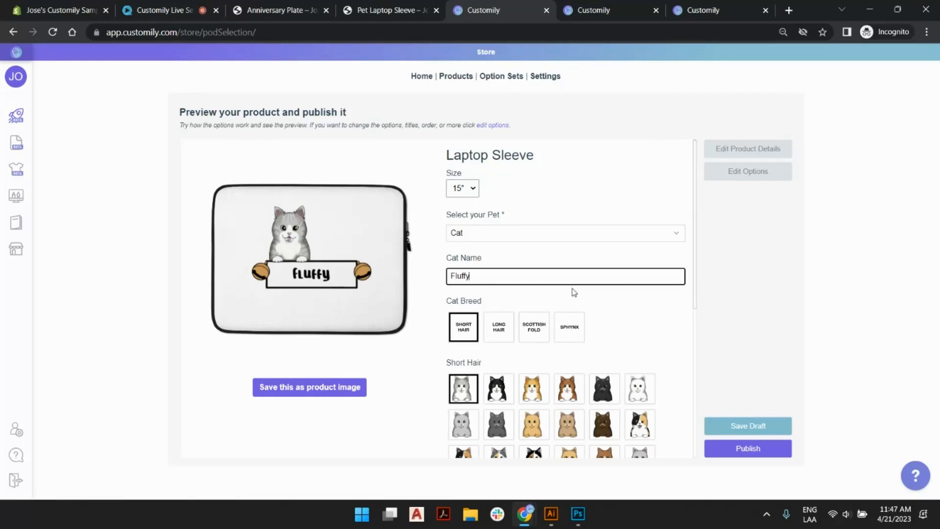
scroll(574, 292, "down", 6)
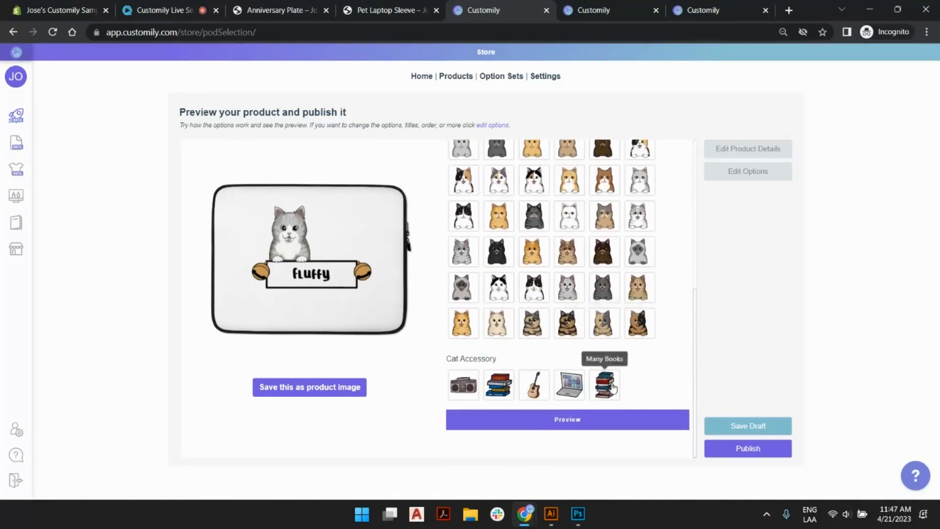
left_click(498, 384)
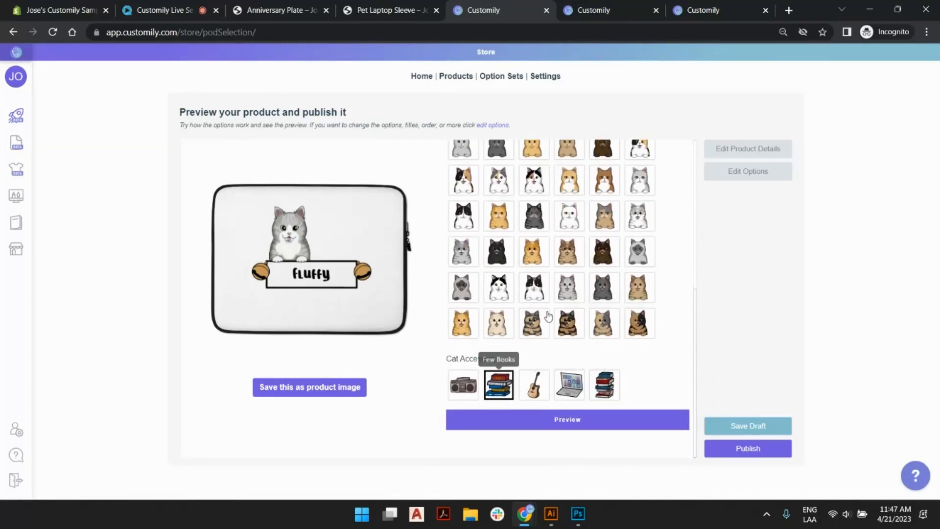
Try the Sphynx, Scottish Fold and Long Hair cat breeds in the preview, finishing with the dark striped long-haired cat.
scroll(579, 306, "up", 1)
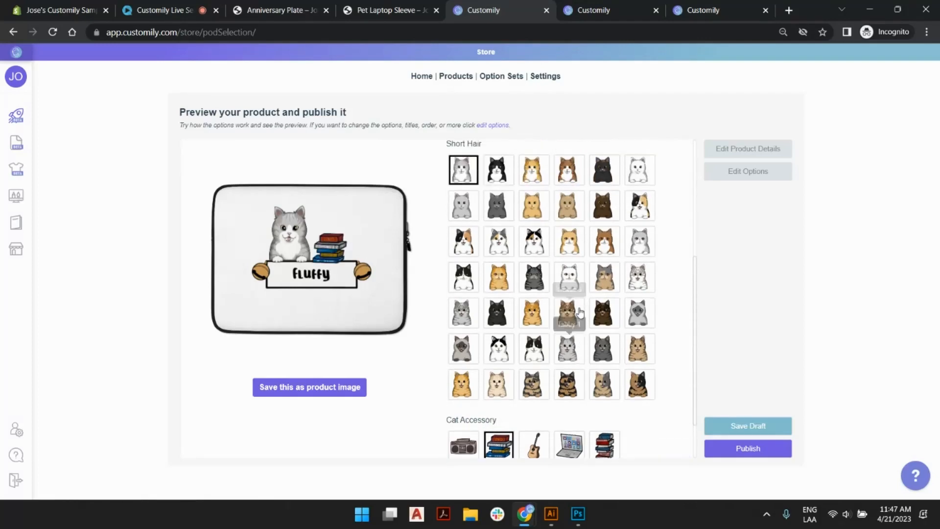
scroll(572, 318, "up", 4)
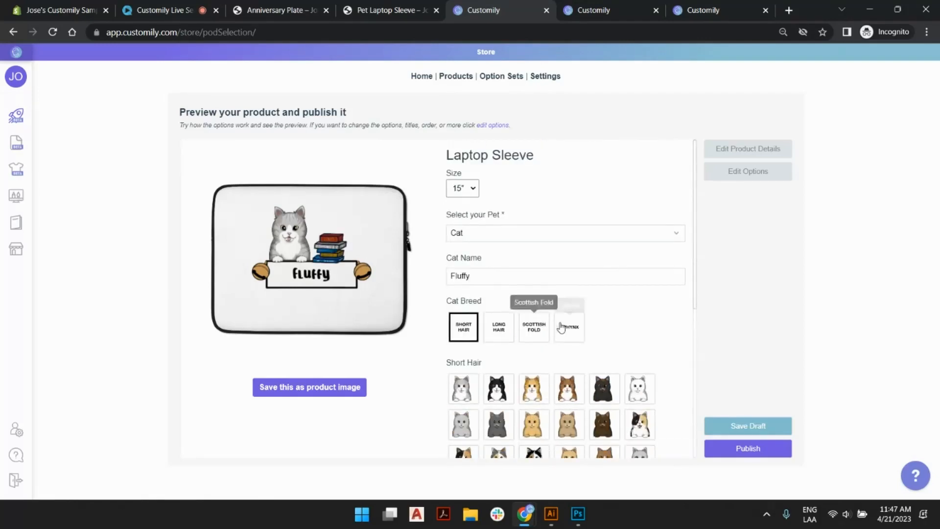
left_click(563, 328)
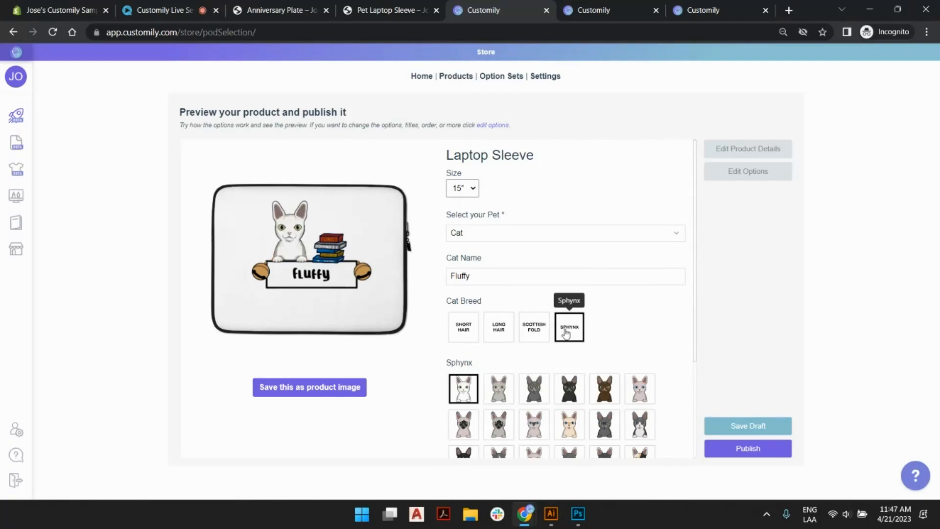
left_click(543, 333)
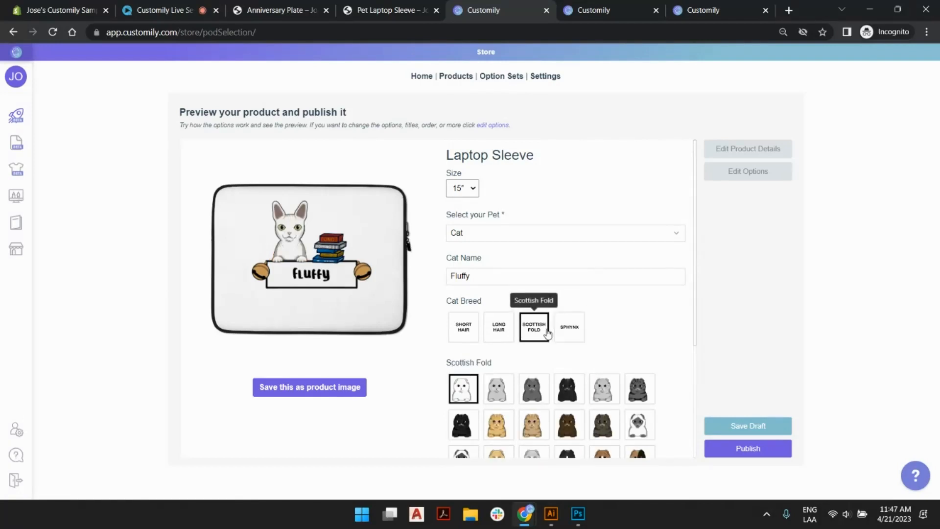
left_click(499, 334)
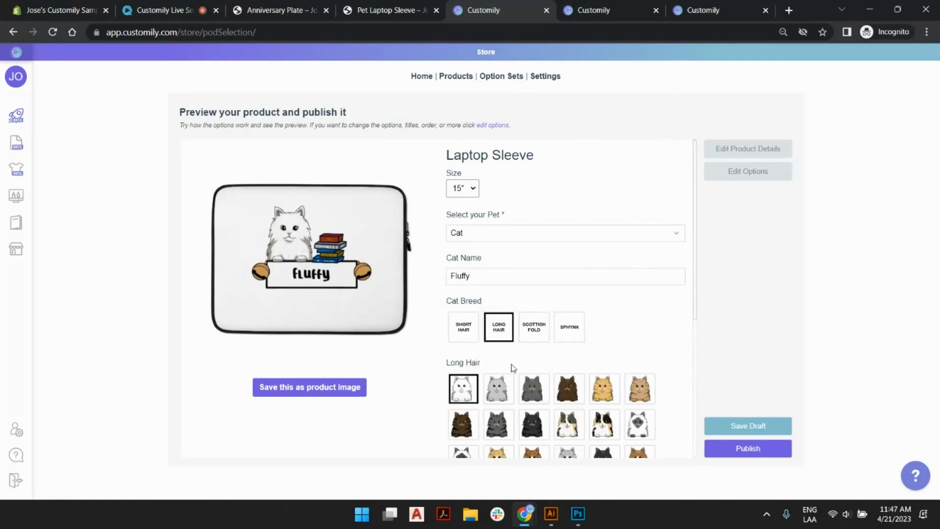
left_click(499, 432)
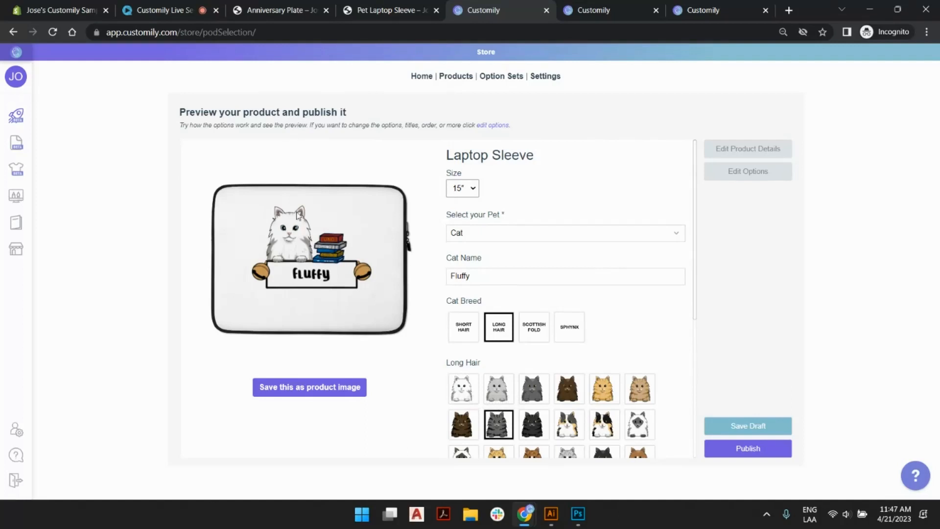
Switch the previewed pet to Dog and give it the laptop accessory.
left_click(499, 238)
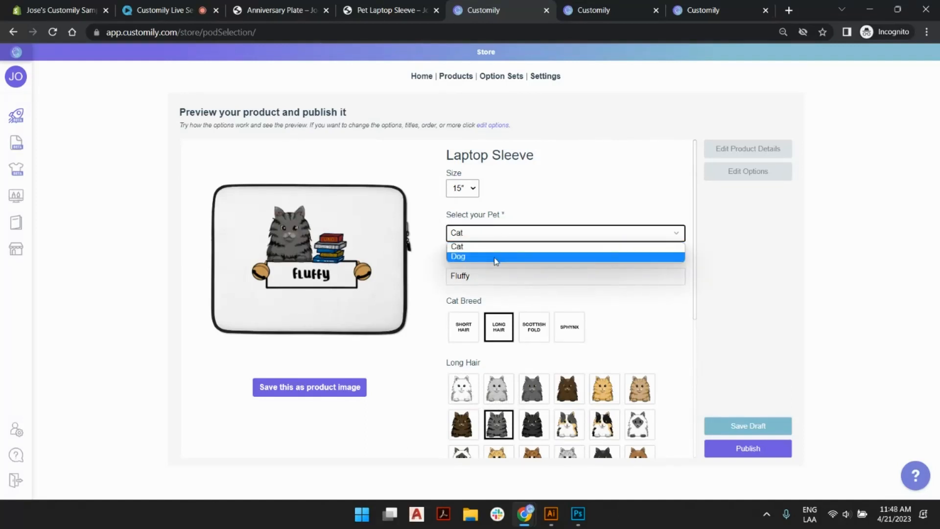
left_click(495, 257)
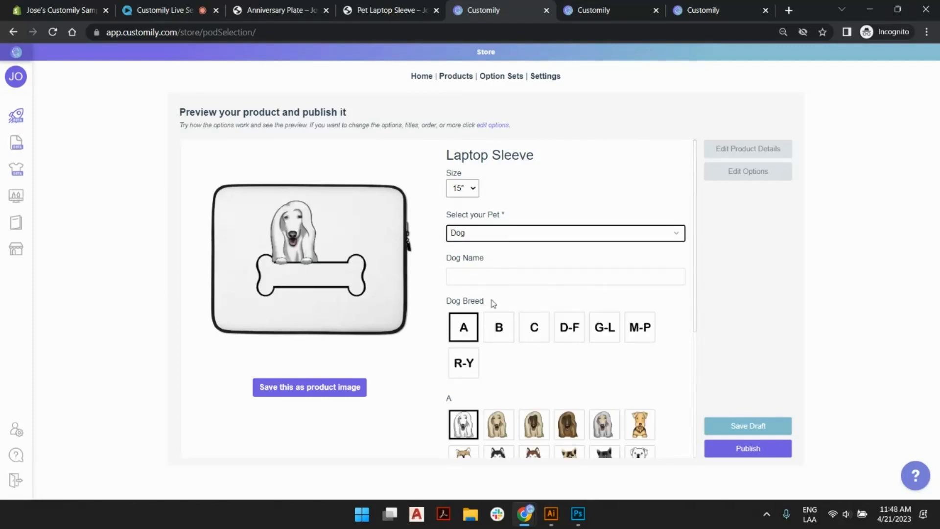
scroll(541, 374, "down", 1)
scroll(541, 374, "down", 4)
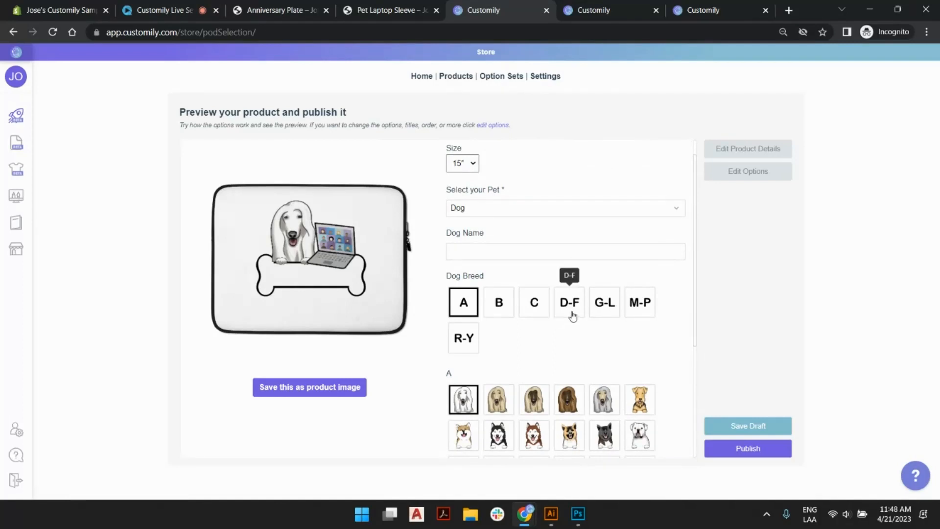
Set the dog name to "Hunter" in the preview and save the resulting design as the product image.
scroll(538, 304, "down", 4)
scroll(481, 272, "up", 5)
left_click(482, 272)
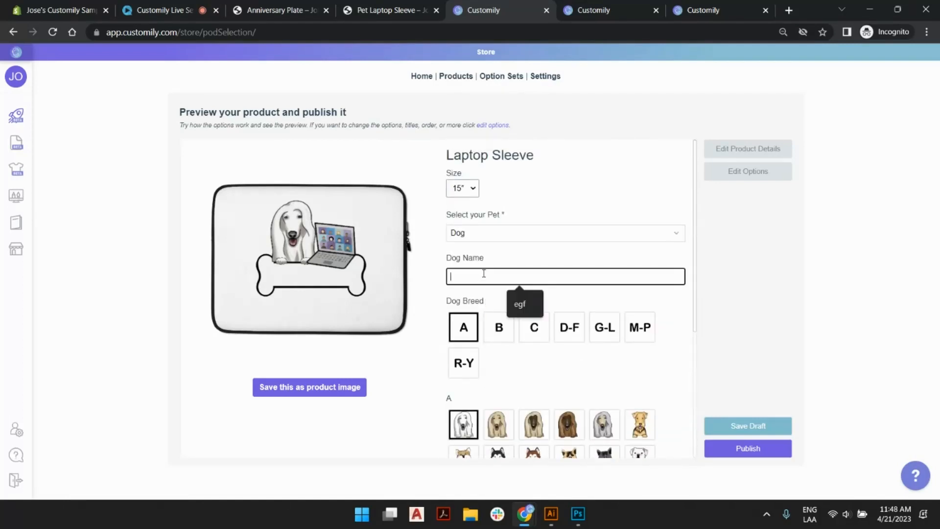
type("Hunter")
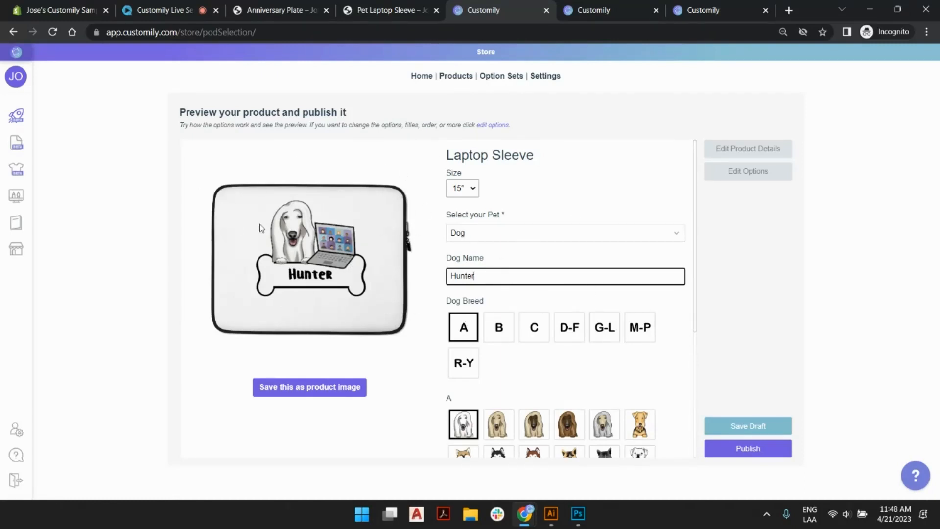
left_click(312, 391)
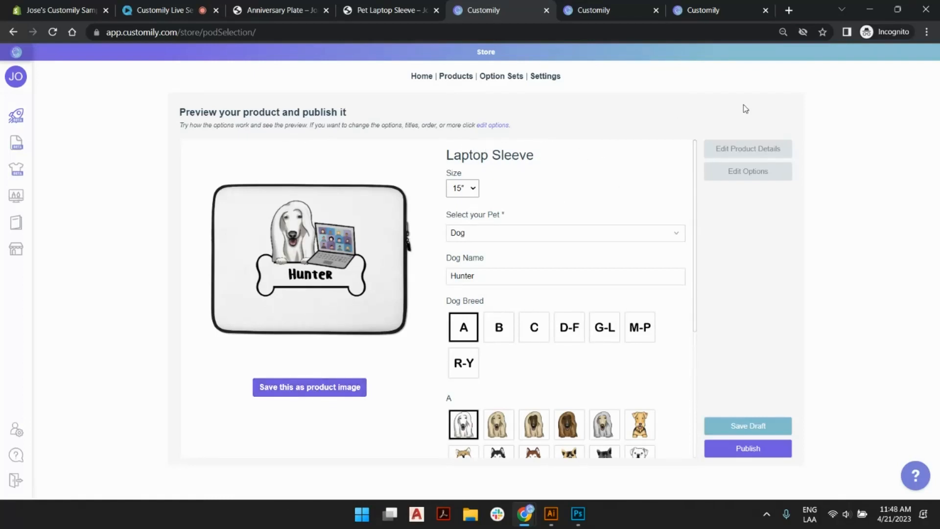
Retitle the product "Live Session Pet Laptop Sleeve" in its details, save it and publish it to the store.
left_click(762, 148)
left_click(501, 139)
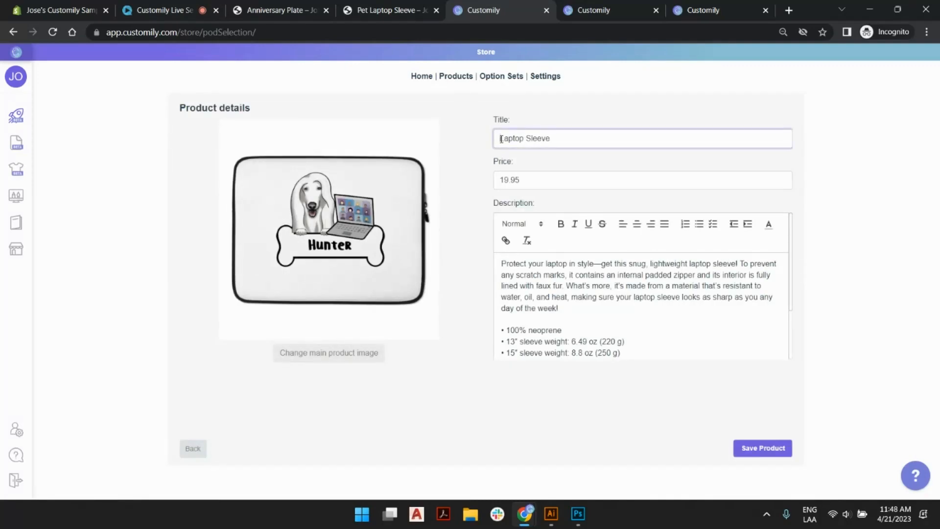
type("Live Session Pet")
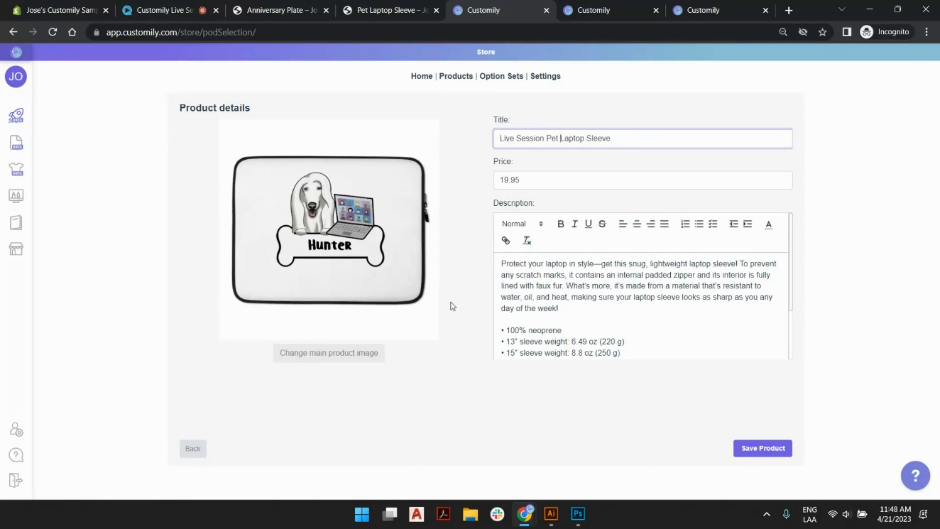
scroll(597, 287, "down", 2)
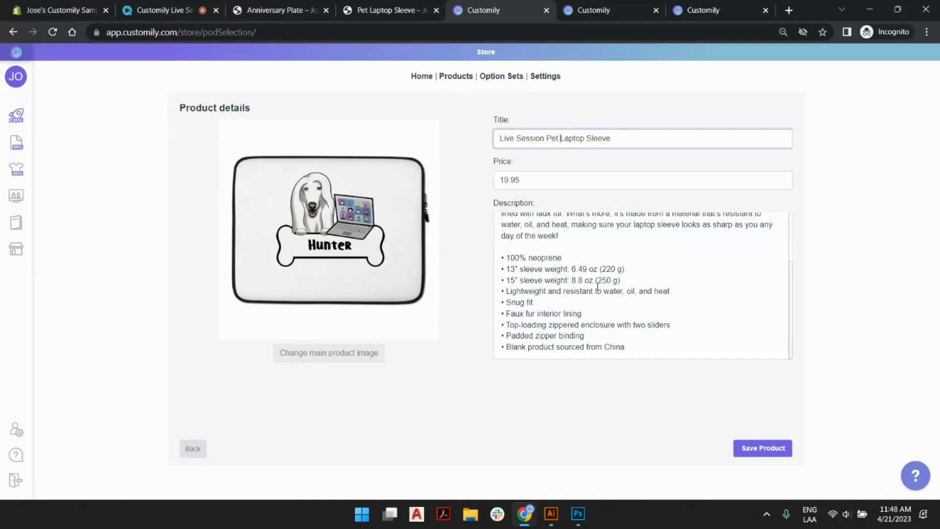
left_click(760, 446)
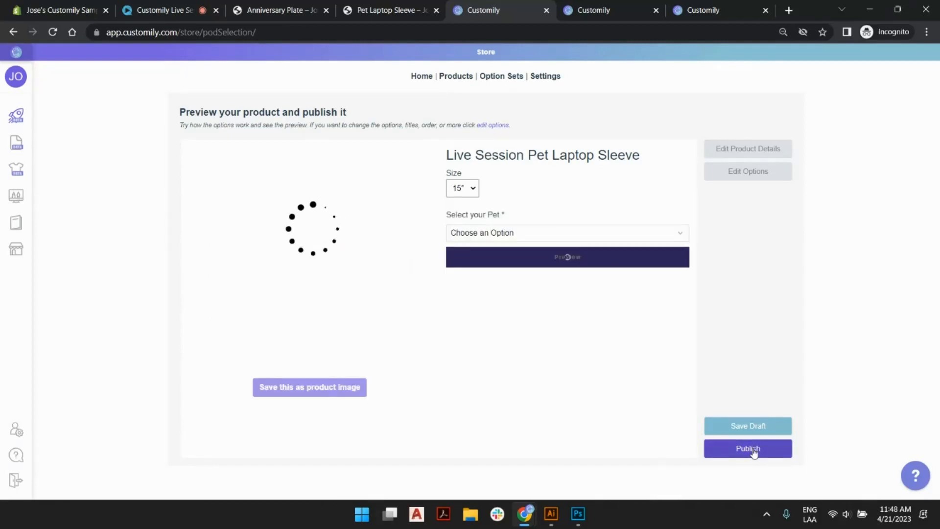
left_click(748, 448)
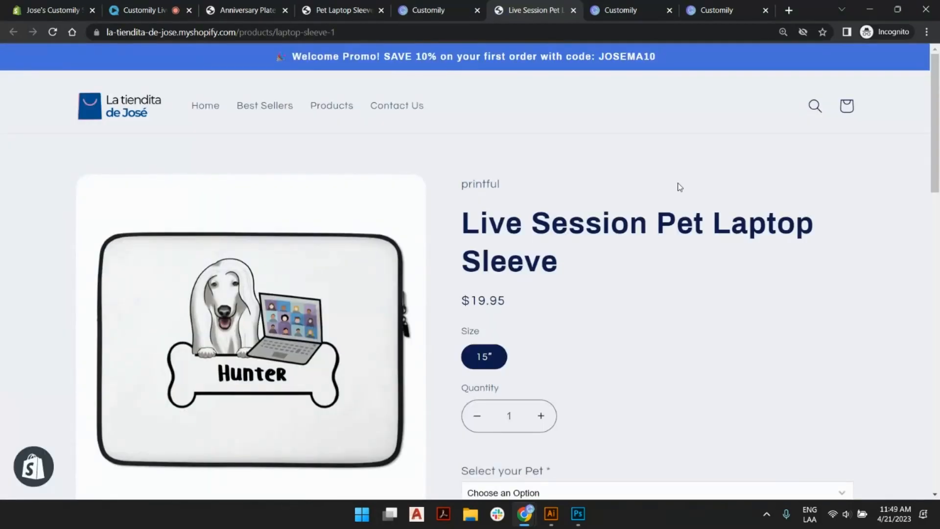
On the published product page, choose Cat as the pet and enter "Fluffy" as the cat name.
scroll(604, 178, "down", 1)
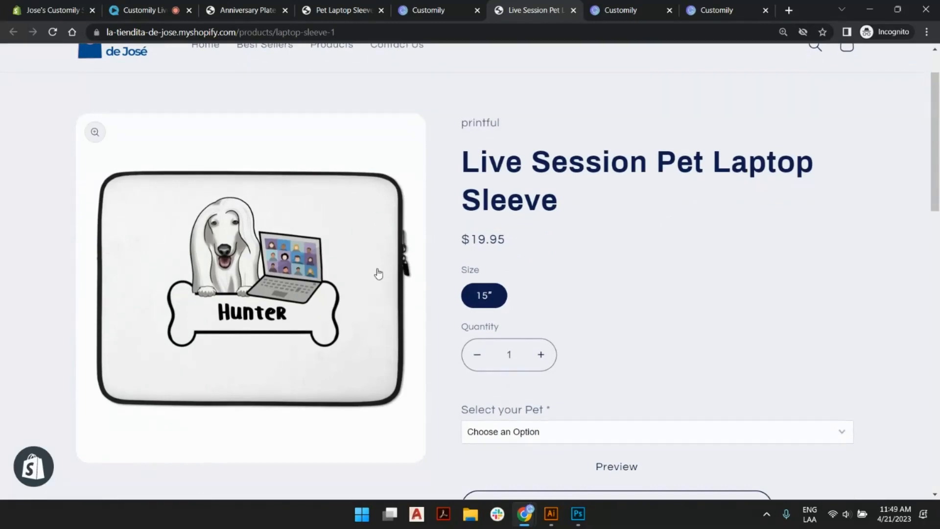
scroll(378, 273, "down", 3)
left_click(565, 252)
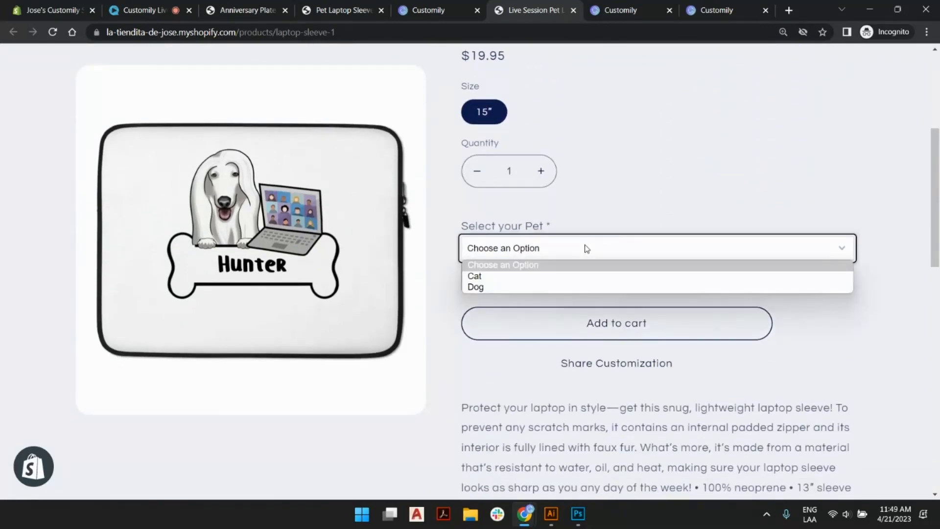
left_click(558, 275)
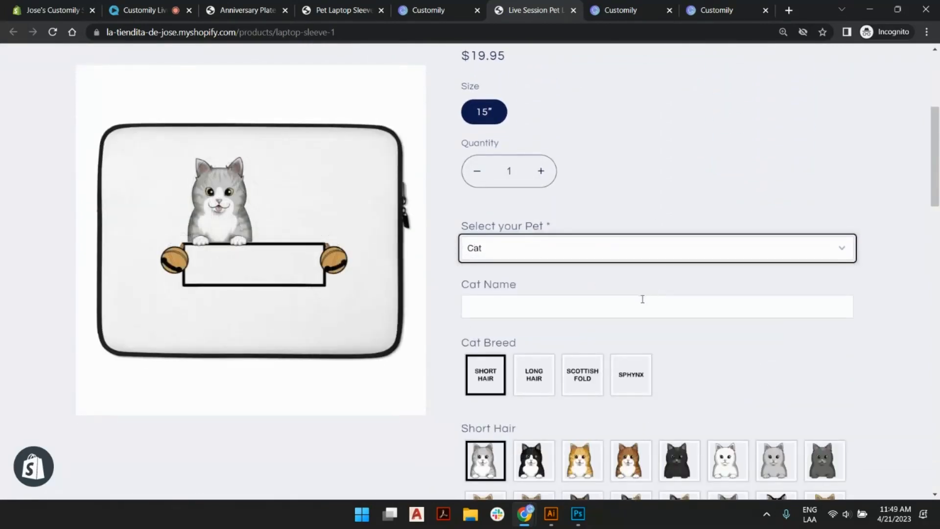
left_click(634, 304)
type("Fluffy")
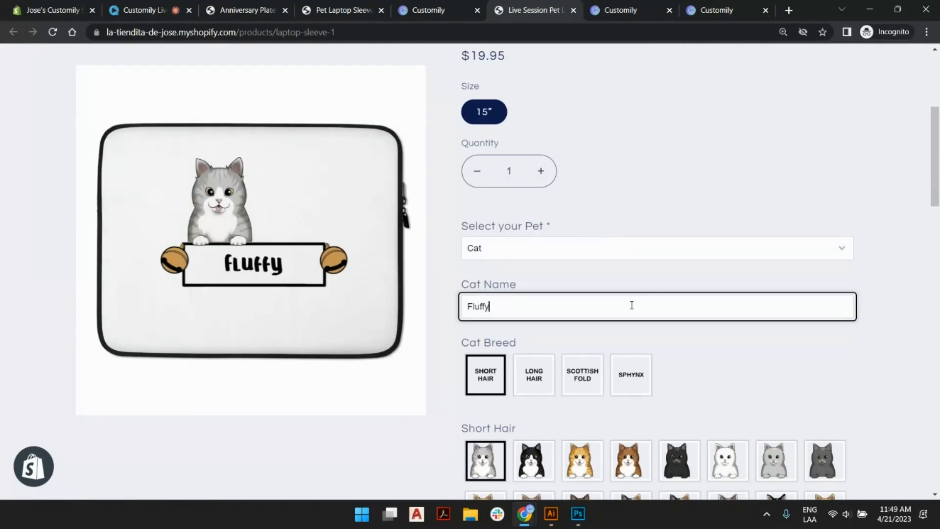
Choose the brown-and-white striped short-haired cat and the Guitar accessory, and check the live preview on the sleeve.
scroll(705, 285, "down", 1)
scroll(705, 286, "down", 3)
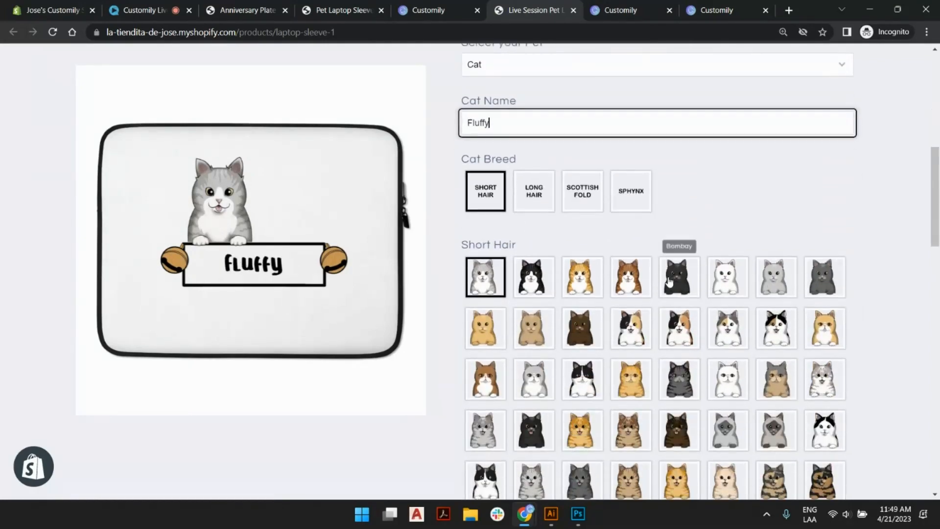
left_click(630, 274)
scroll(631, 276, "down", 6)
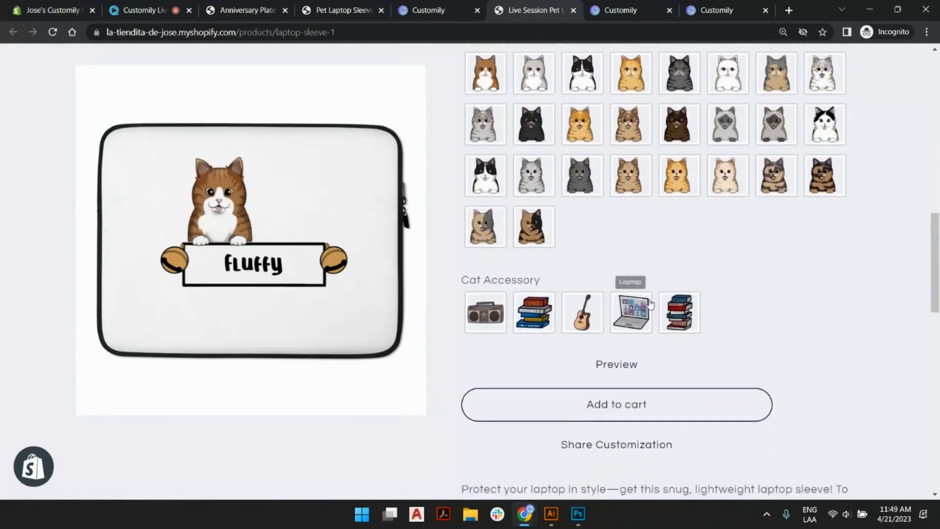
left_click(592, 316)
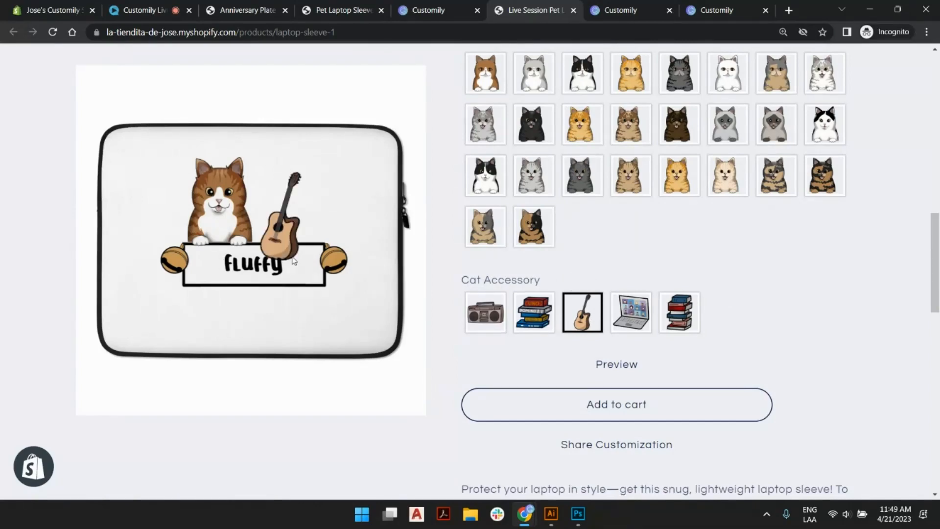
scroll(585, 265, "up", 15)
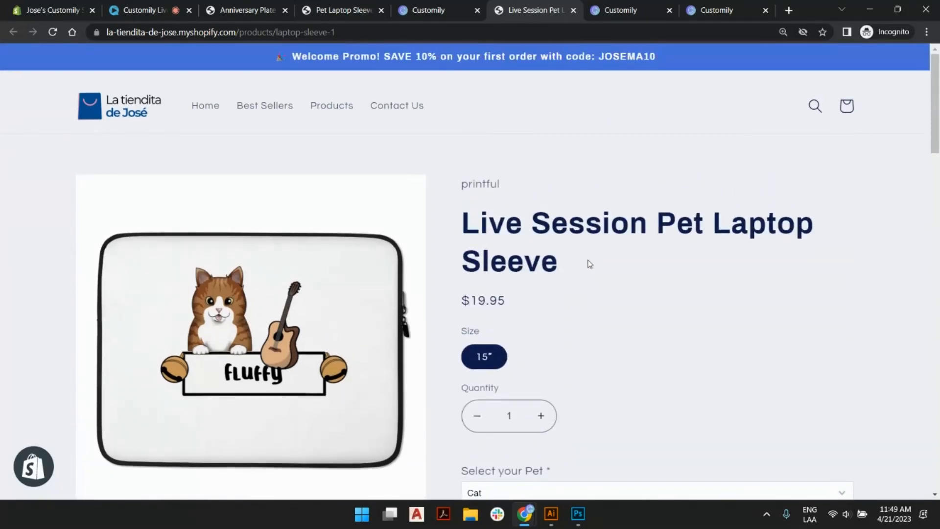
Back in Customily, sort the templates by most recently modified and open "Laptop Sleeve - Live Session Pet with Accessory" for editing.
left_click(435, 7)
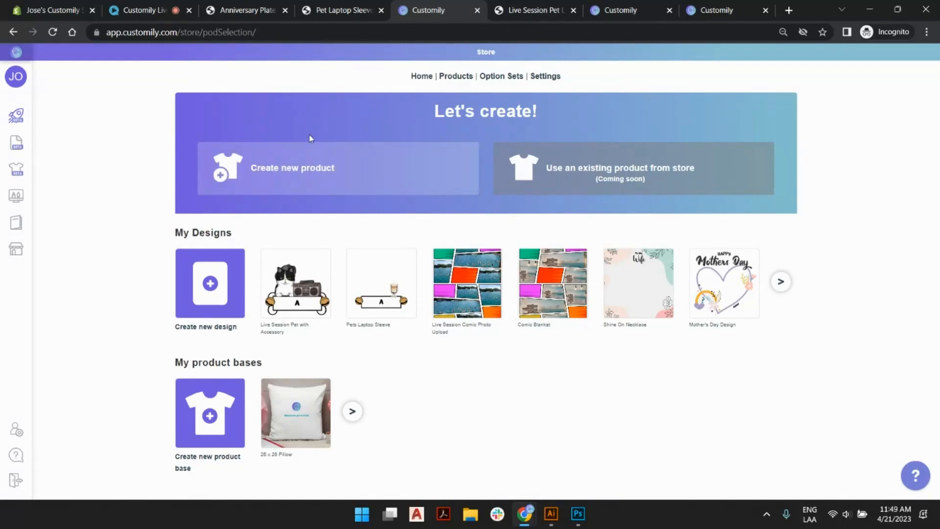
key("ctrl+Tab")
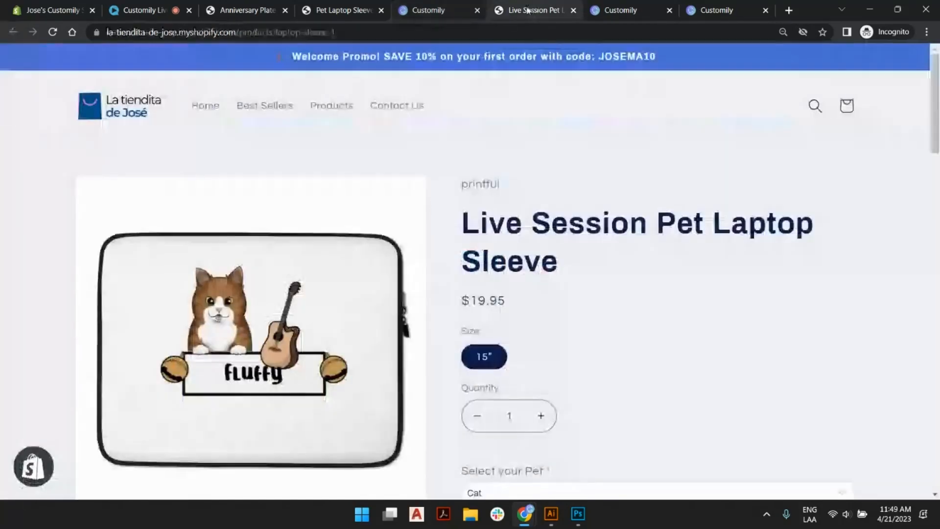
left_click(435, 3)
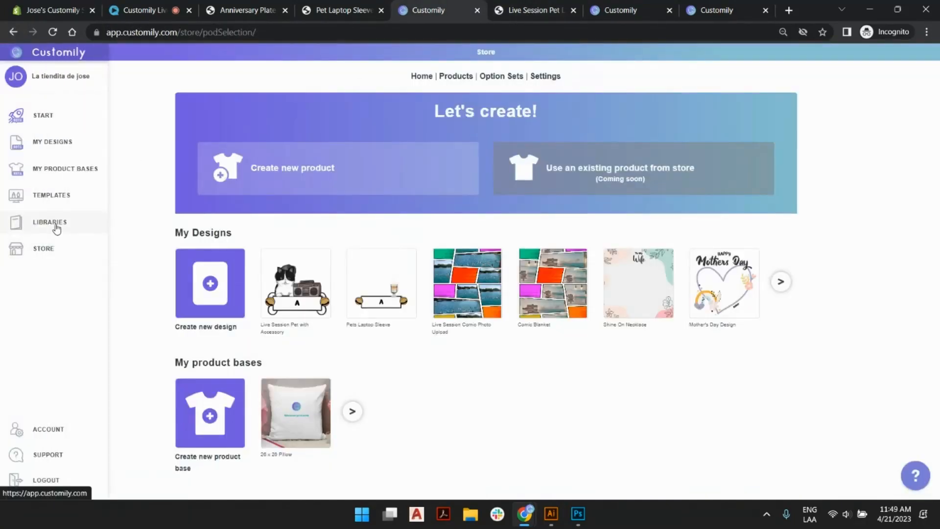
left_click(57, 197)
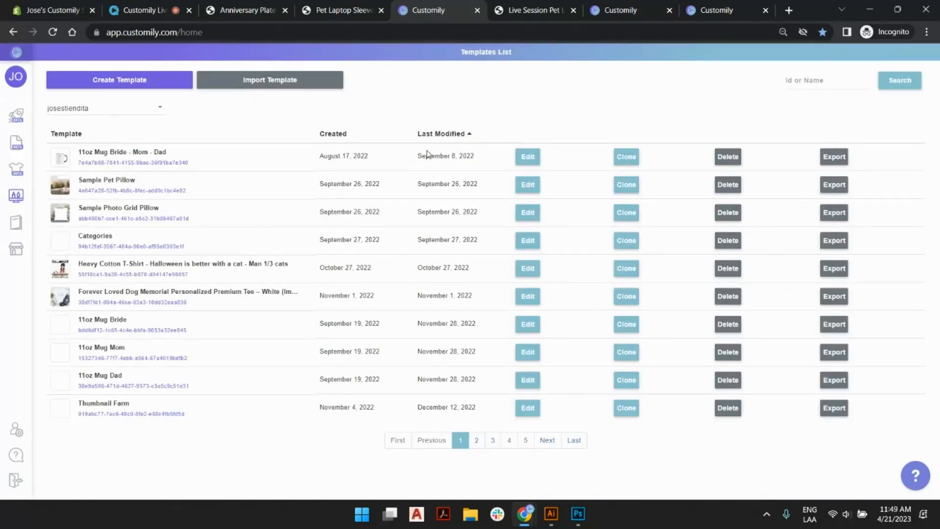
left_click(471, 134)
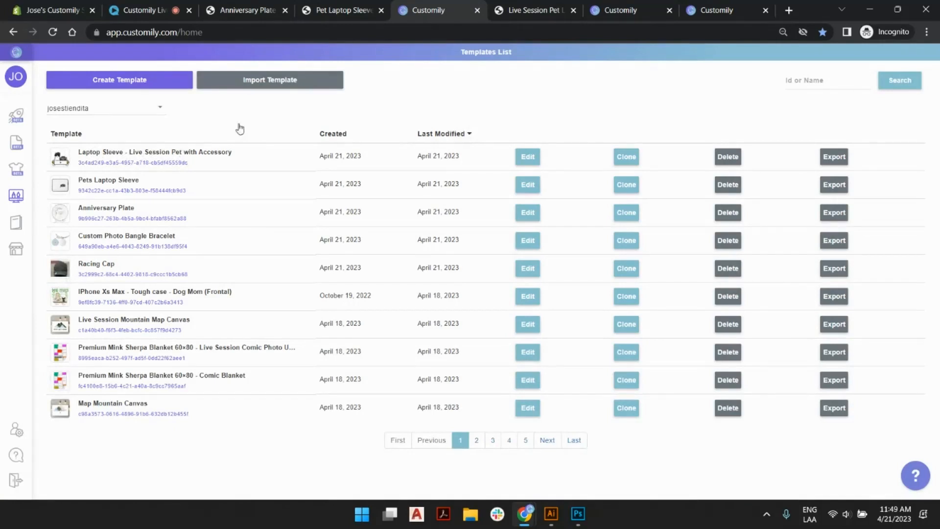
left_click(532, 156)
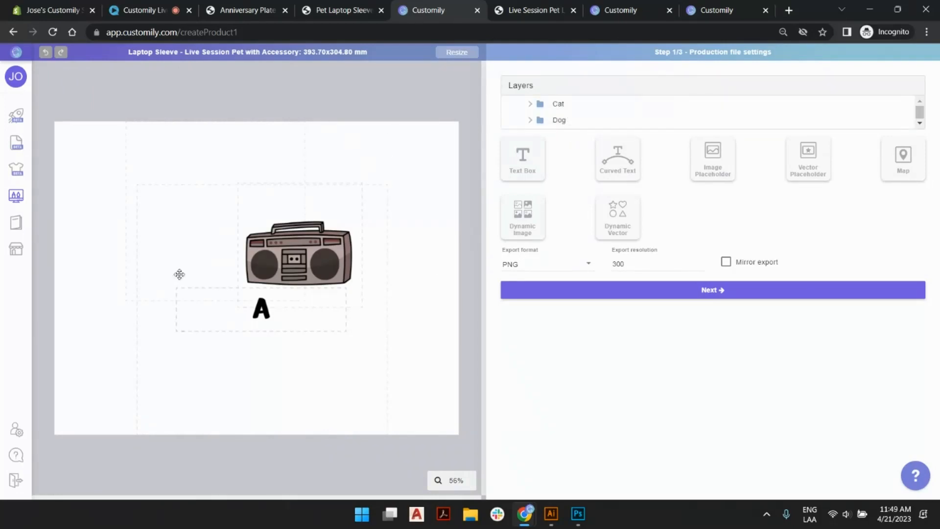
Advance the template to its preview settings and inspect the Product colors and Mask layers.
left_click(742, 296)
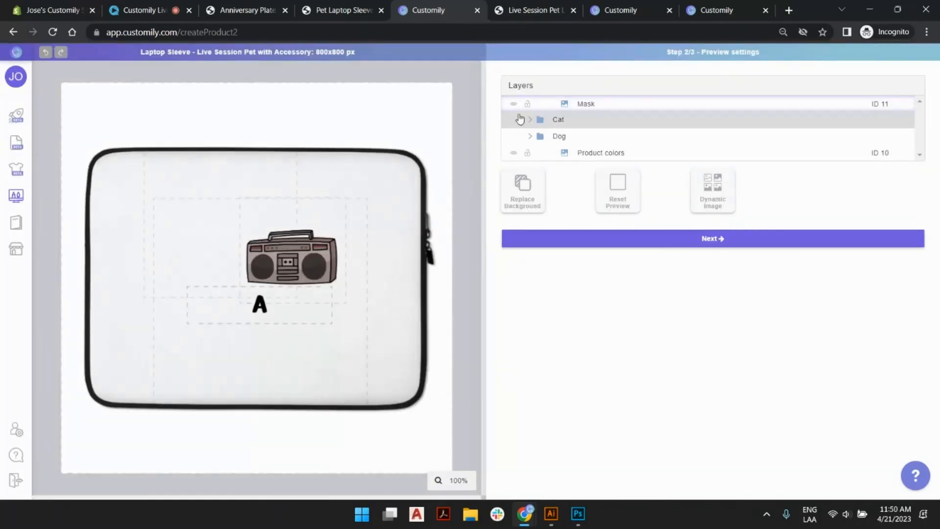
left_click(602, 154)
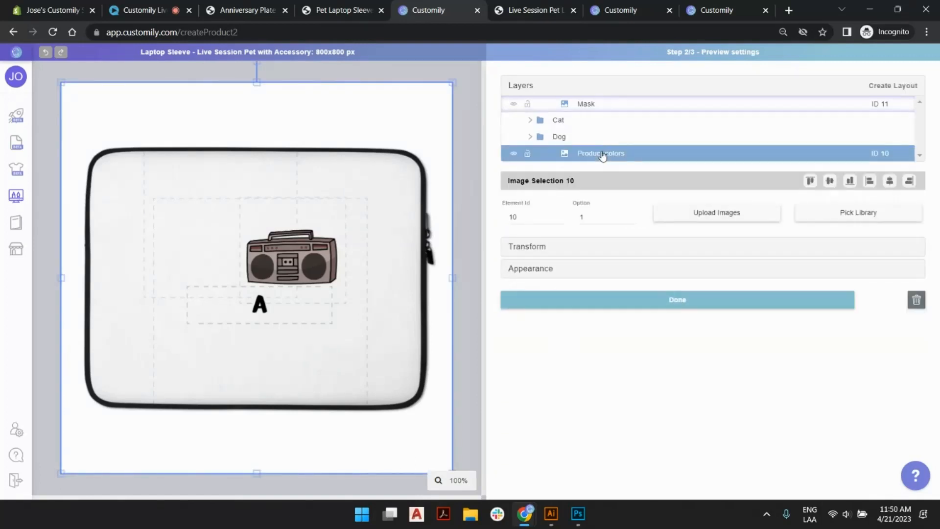
left_click(602, 109)
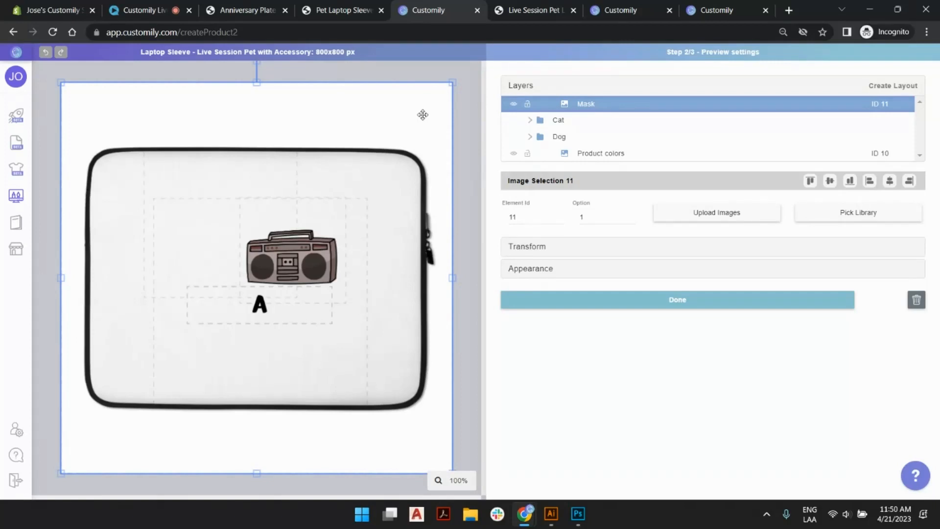
Move the Mask layer away from the sleeve, undo the move and deselect the layer.
left_click_drag(420, 120, 81, 357)
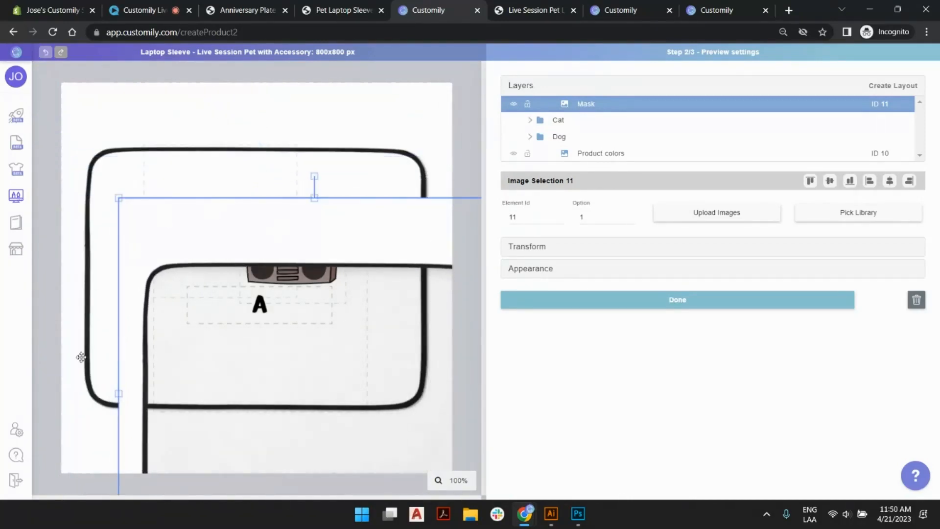
left_click(45, 52)
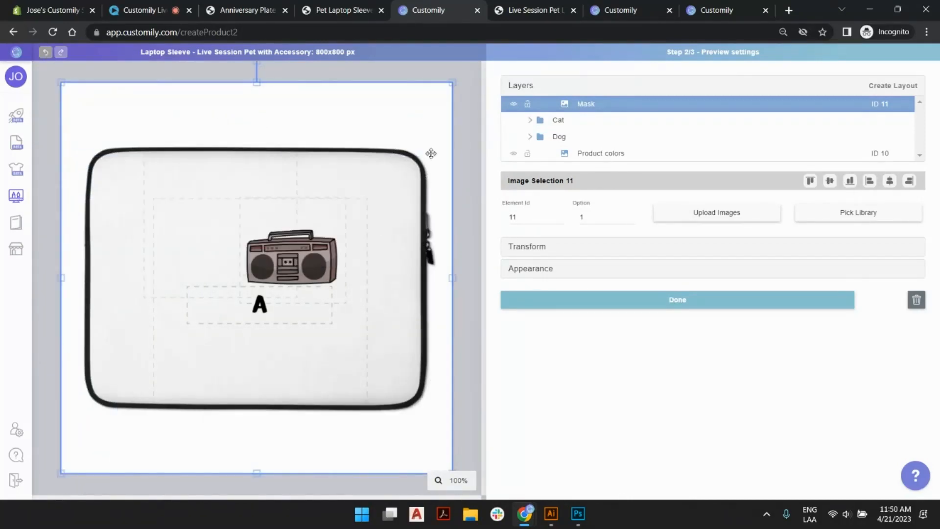
left_click(472, 103)
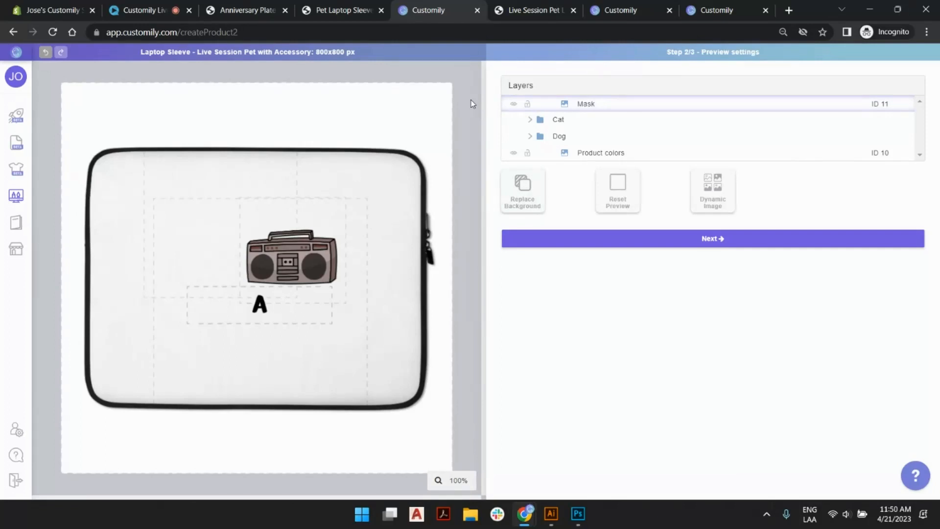
Glance at the published sleeve page, return to Customily and open the store's list of products for linking.
left_click(509, 10)
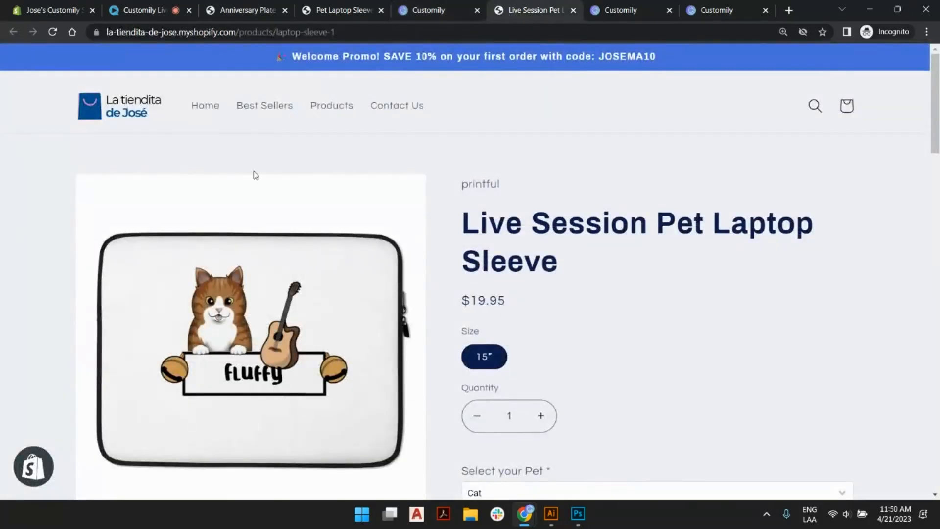
left_click(427, 6)
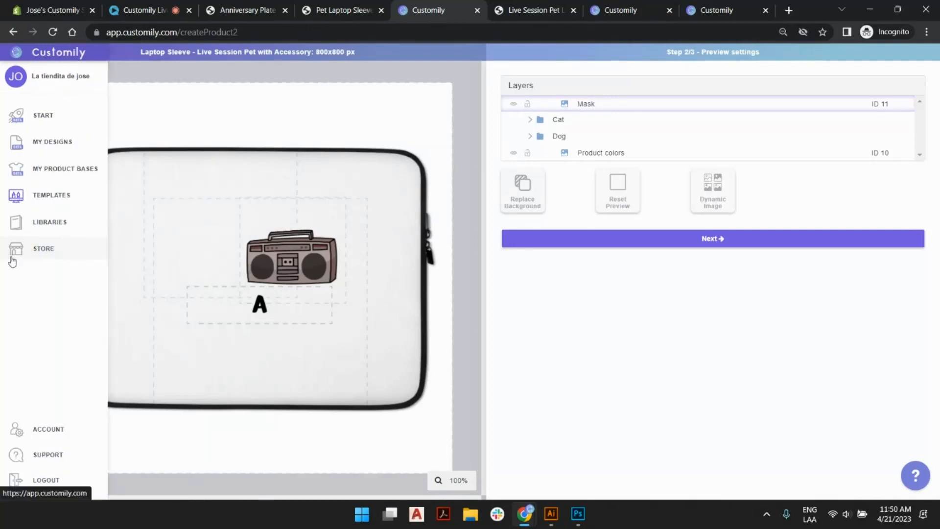
left_click(12, 259)
left_click(539, 116)
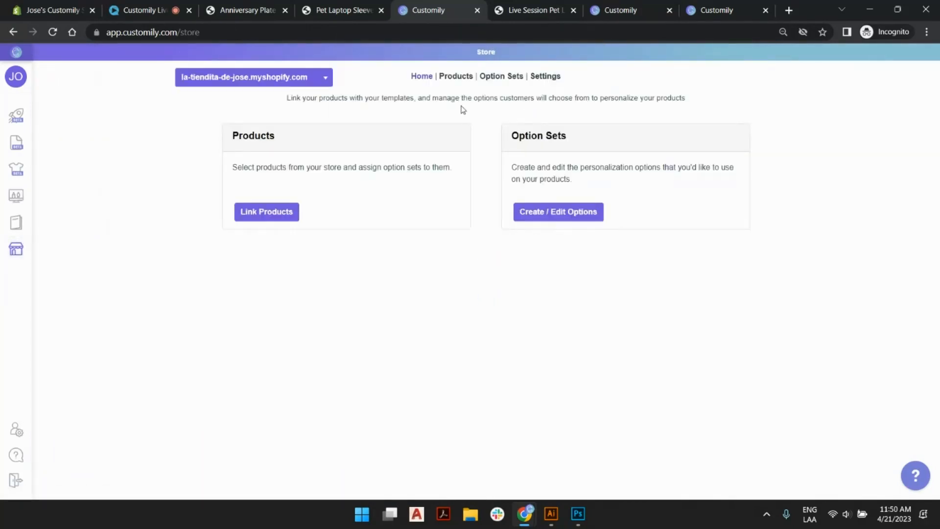
left_click(283, 219)
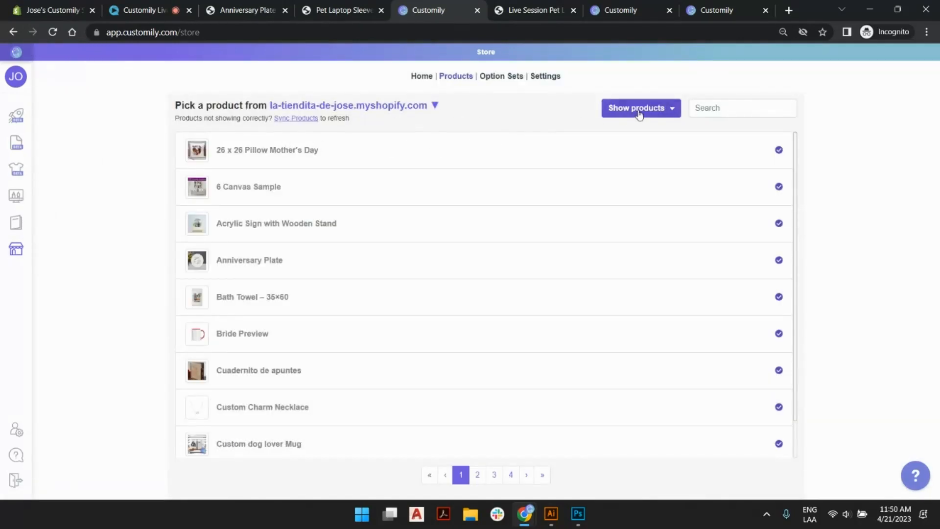
Look through pages 3 and 4 of the store's product list for the Live Session Pet Laptop Sleeve.
scroll(425, 198, "down", 1)
left_click(493, 475)
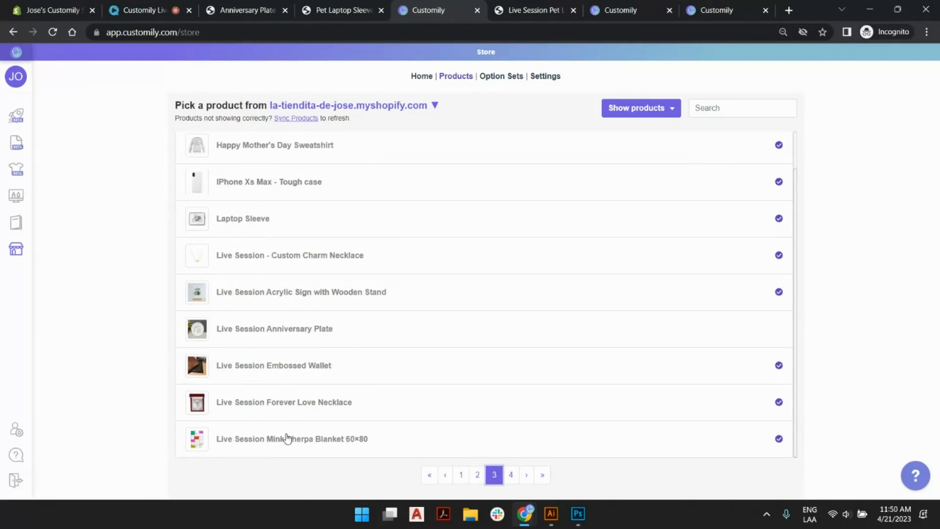
left_click(510, 474)
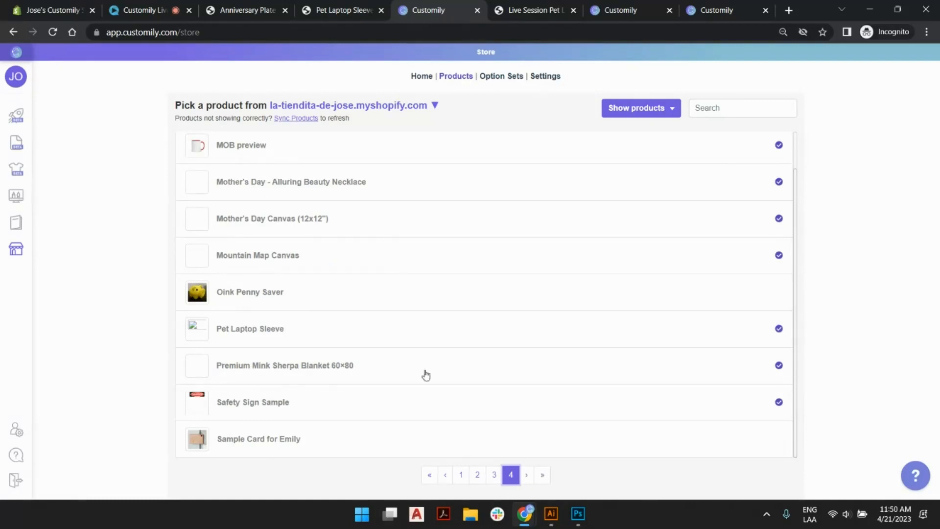
left_click(497, 476)
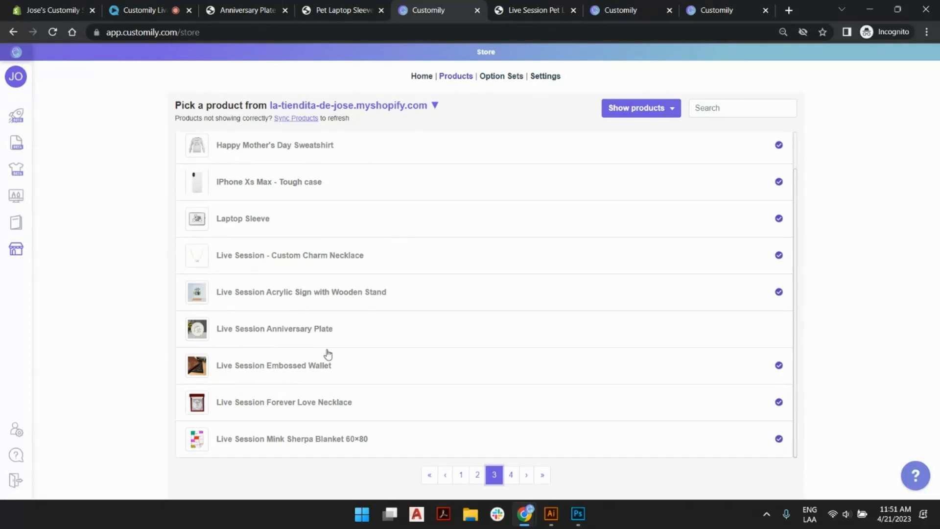
Sync the store's products, find Live Session Pet Laptop Sleeve in the refreshed list and open its linking settings.
left_click(301, 118)
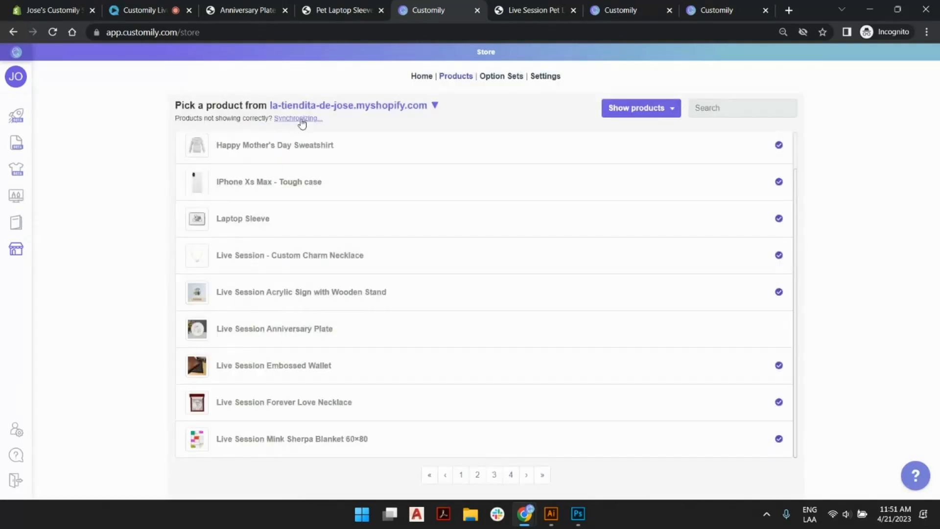
left_click(494, 474)
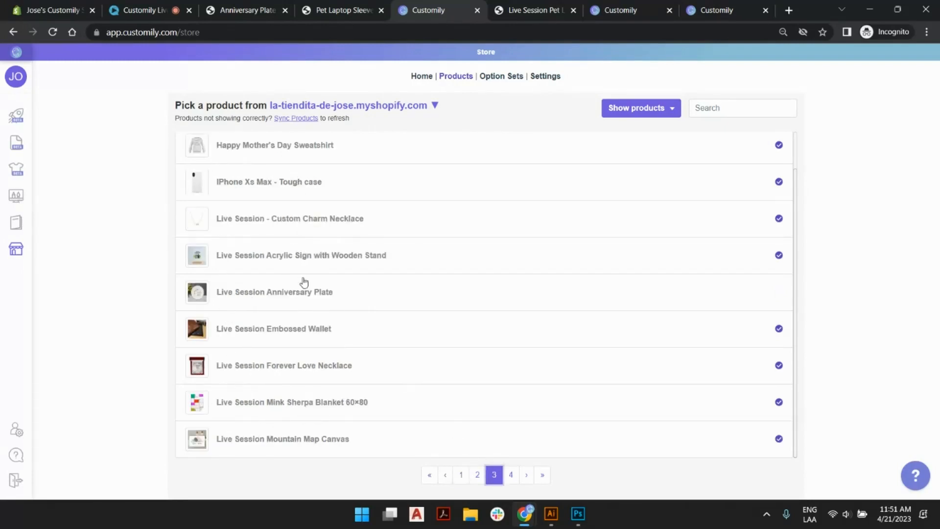
left_click(511, 476)
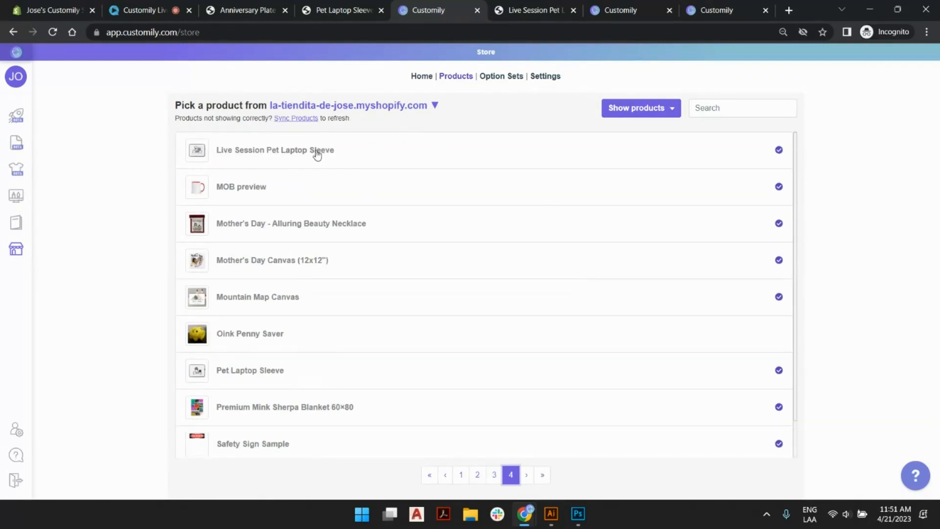
left_click(311, 152)
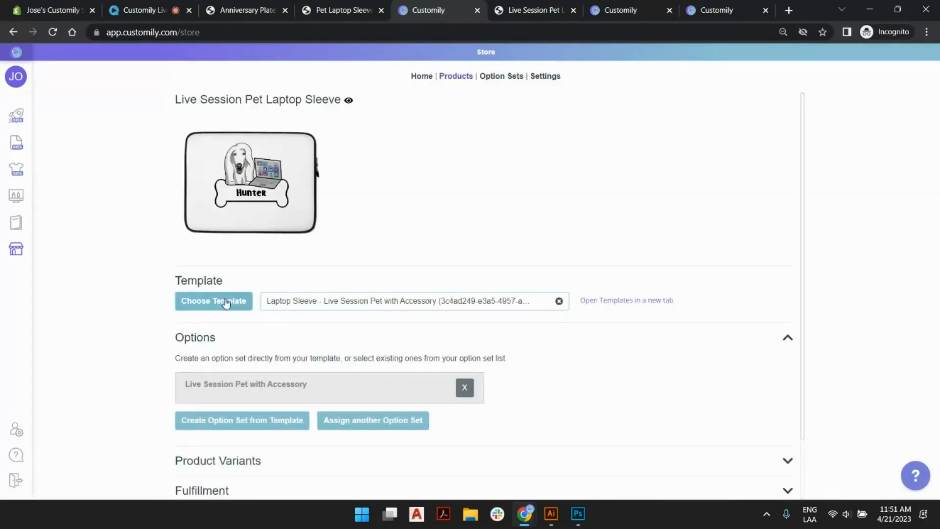
Review the options in the assigned "Live Session Pet with Accessory" set, check the published sleeve page and return to Customily.
left_click(265, 389)
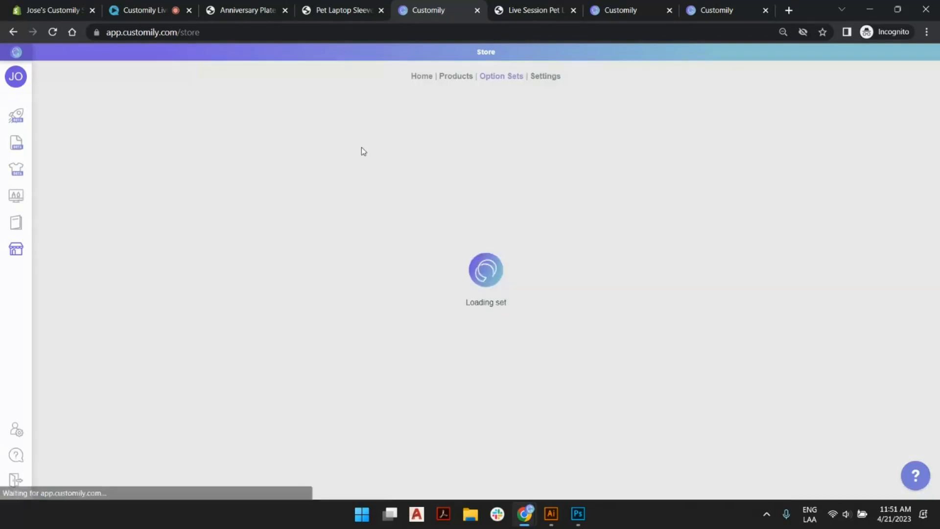
scroll(337, 252, "down", 5)
scroll(337, 252, "down", 4)
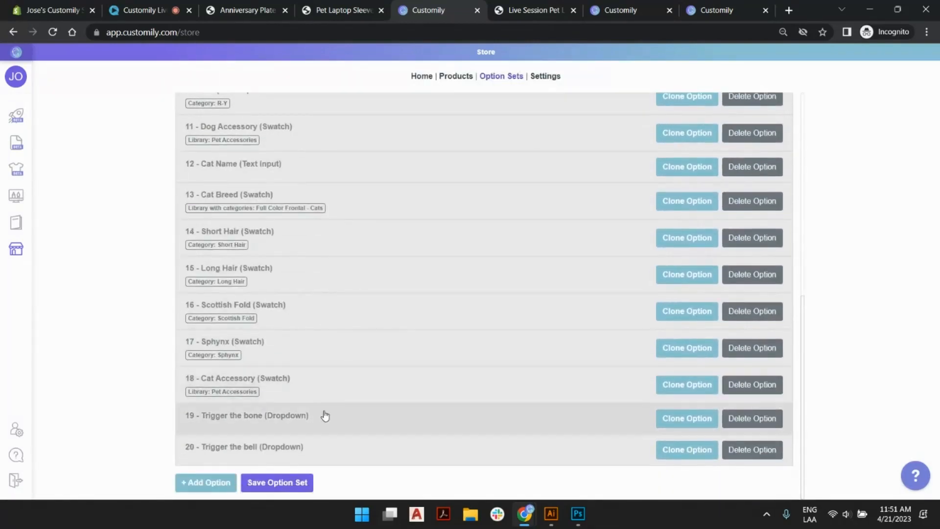
scroll(323, 406, "up", 10)
left_click(539, 10)
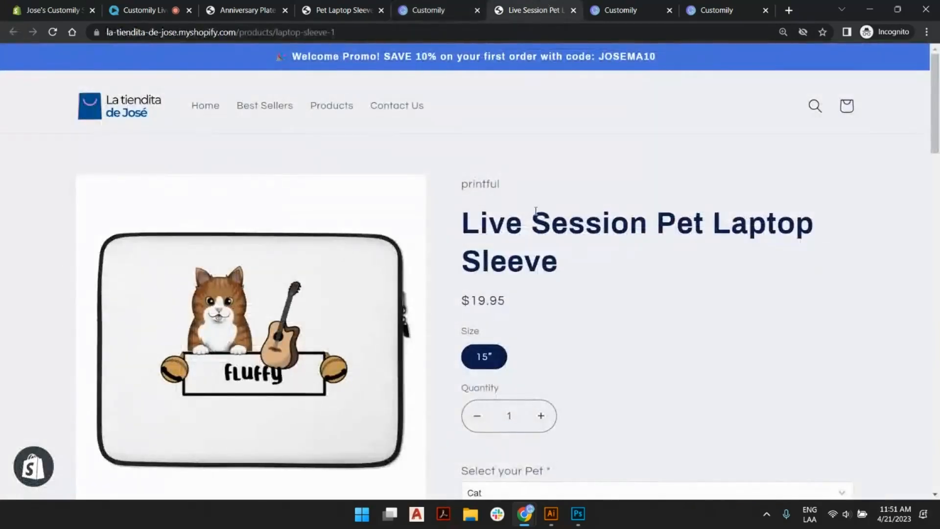
left_click(430, 10)
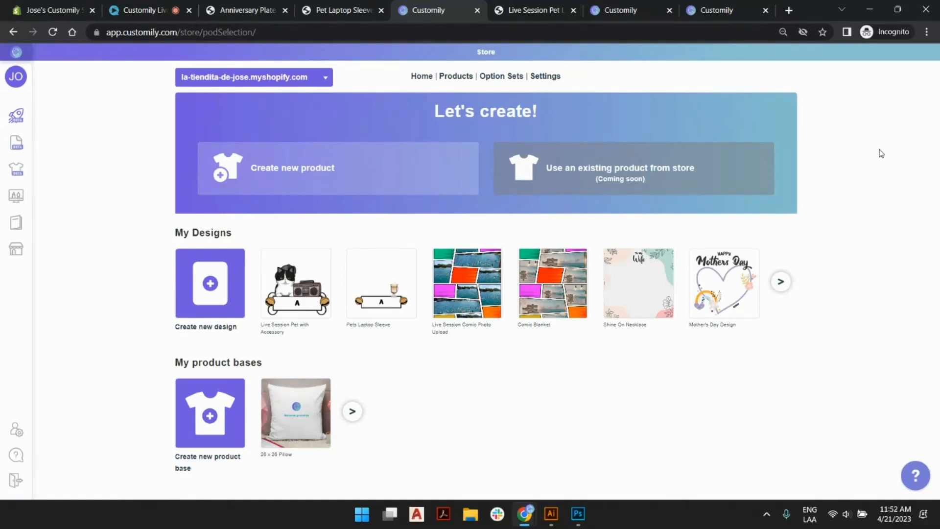
Switch to the Anniversary Plate storefront page and examine its personalization fields.
left_click(248, 9)
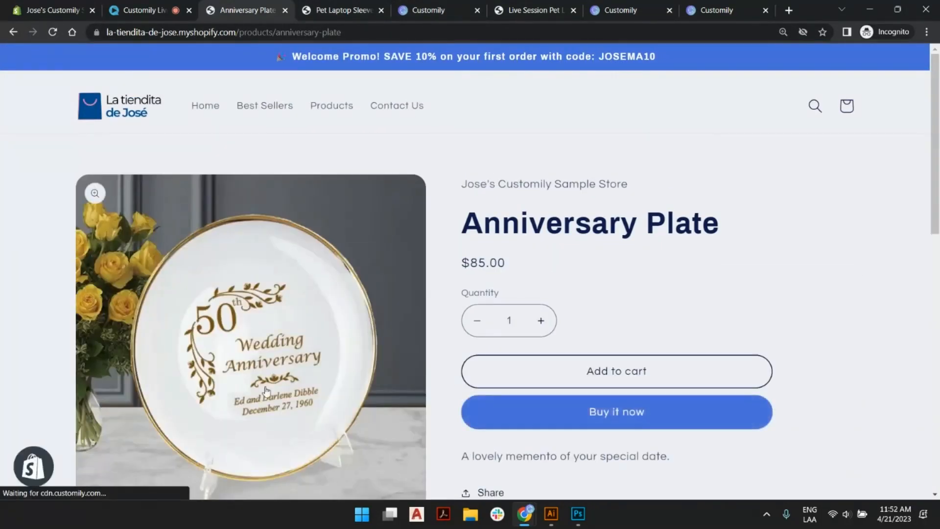
scroll(321, 272, "down", 1)
scroll(294, 282, "down", 1)
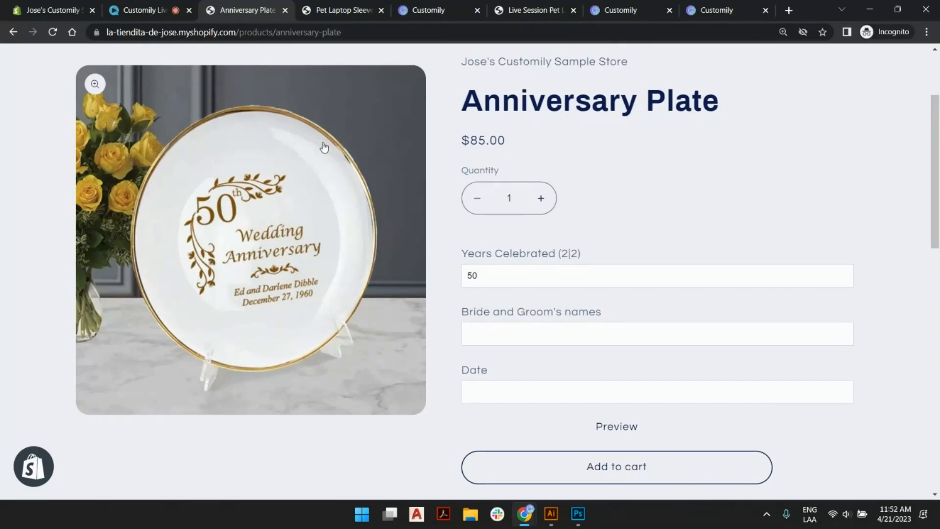
Examine plate base vector.eps in Illustrator and the plate mockup in Photoshop with its layers hidden, then return to the browser.
mouse_move(553, 521)
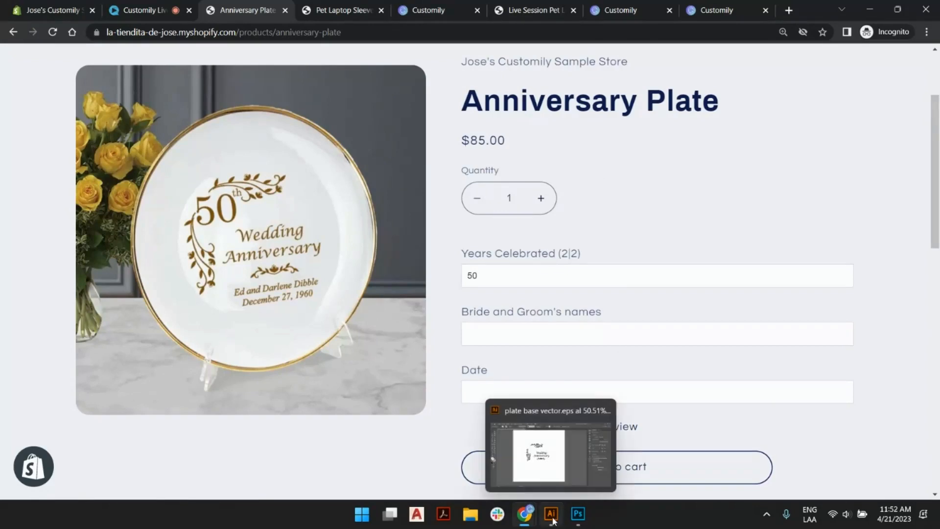
left_click(539, 452)
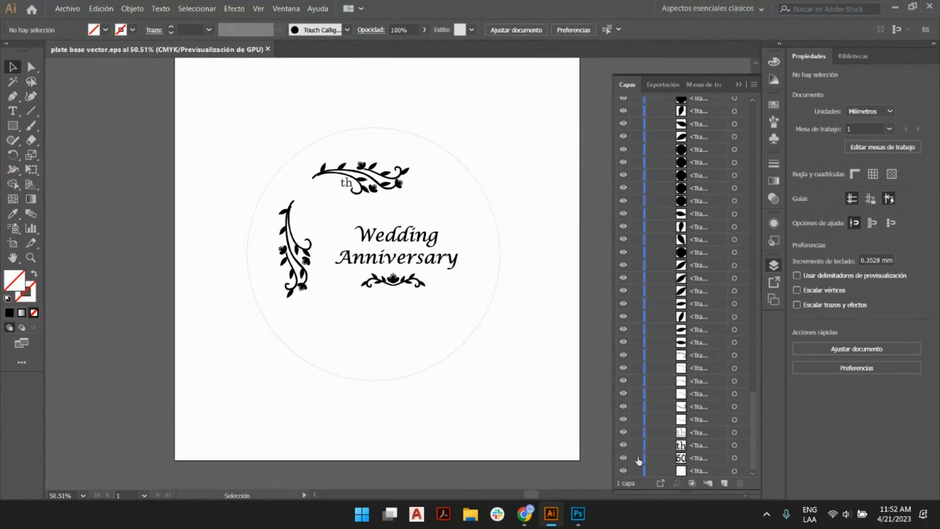
left_click(579, 514)
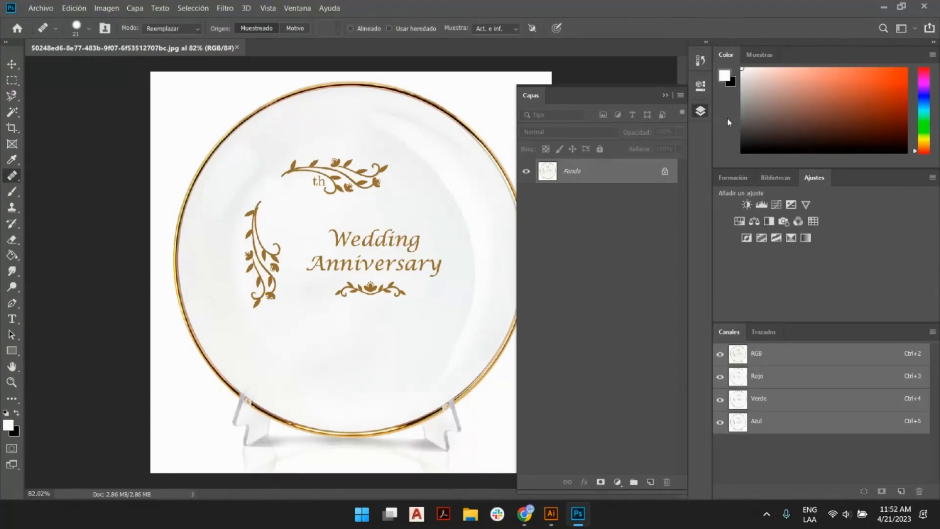
left_click(700, 111)
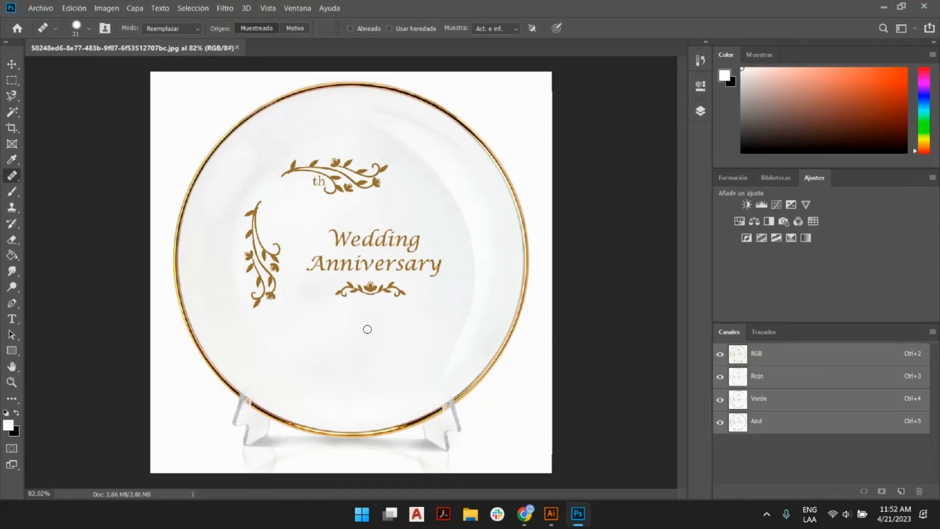
key("alt+Tab")
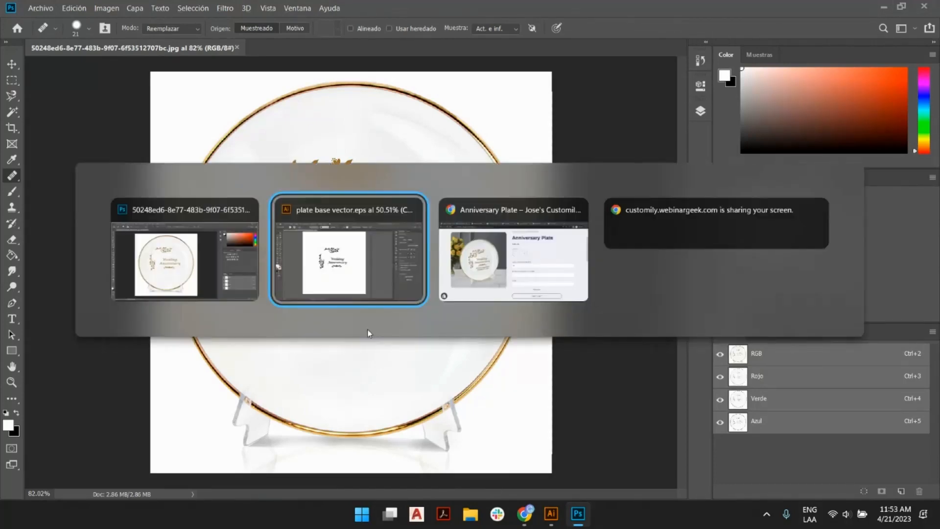
key("alt+Tab")
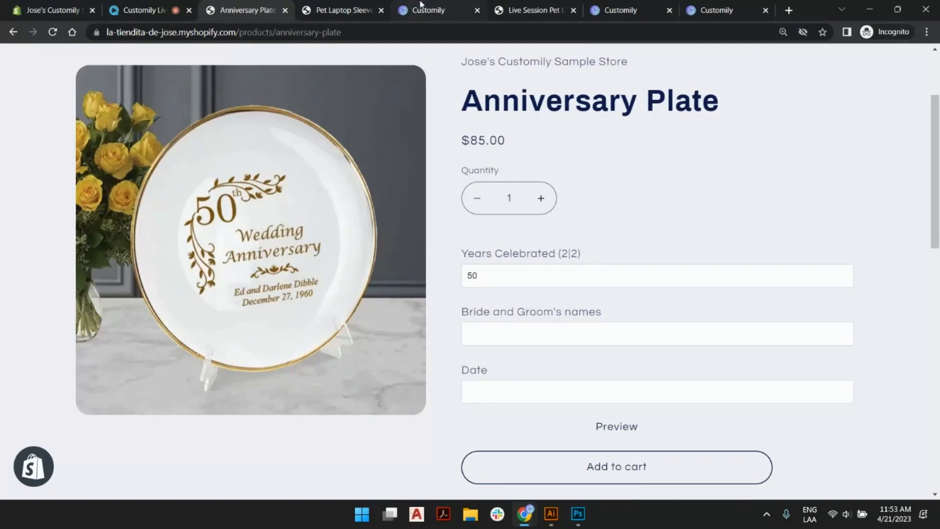
Go to the templates list in Customily and start creating a new template.
left_click(421, 5)
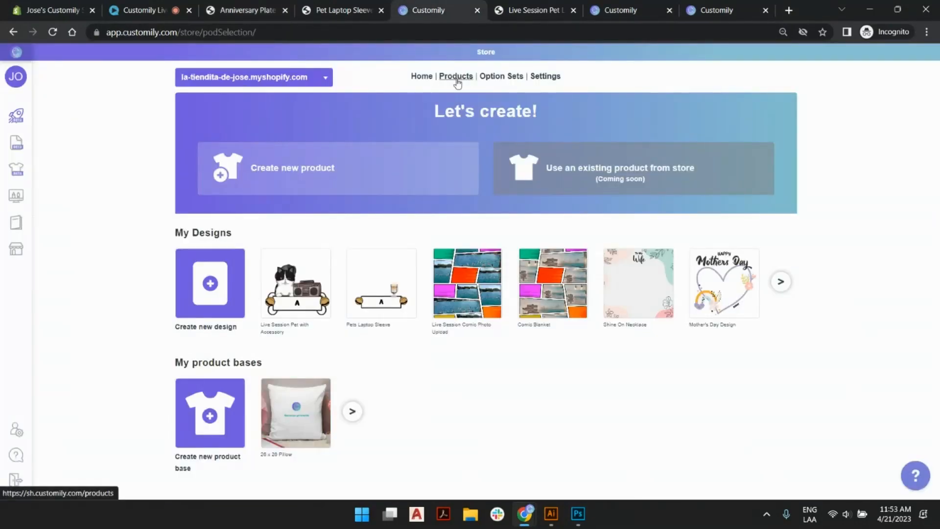
mouse_move(29, 122)
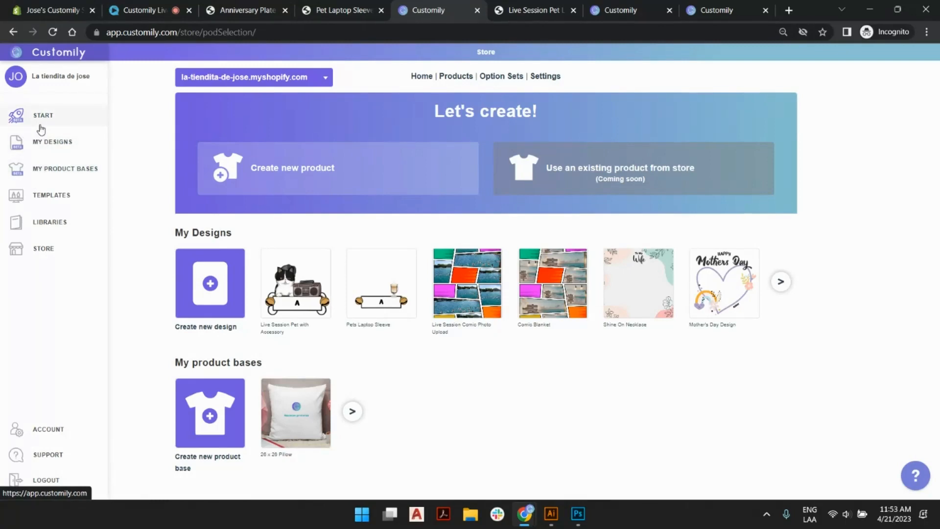
left_click(47, 200)
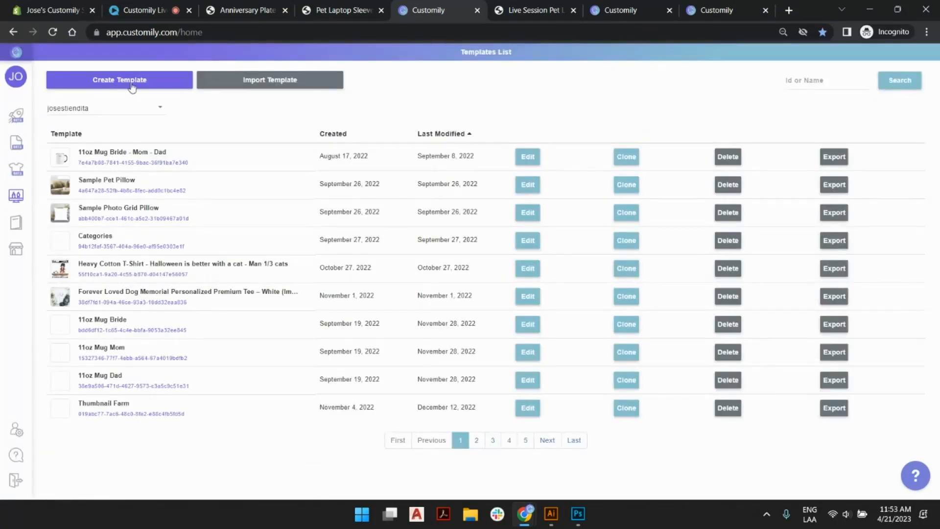
left_click(129, 82)
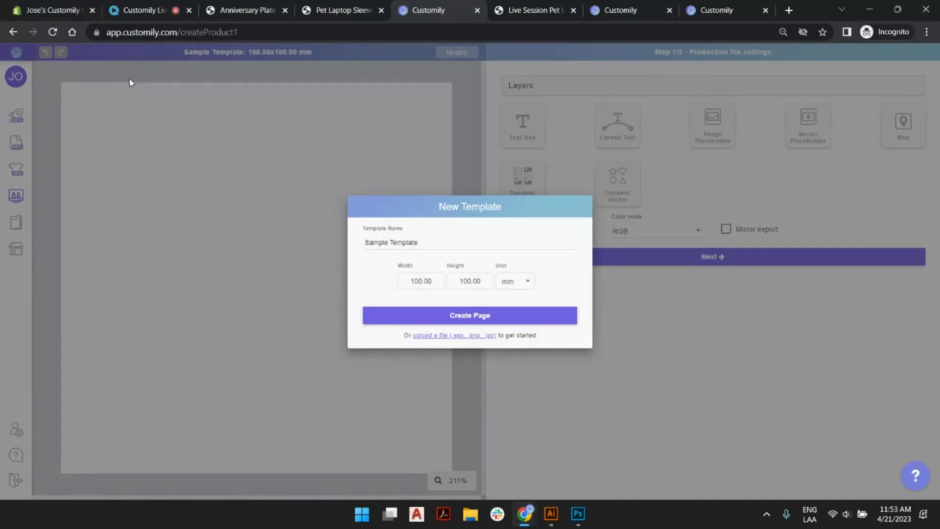
Name the new template "Live Session Anniversary Plate" and create it from the file plate base vector.eps.
triple_click(415, 243)
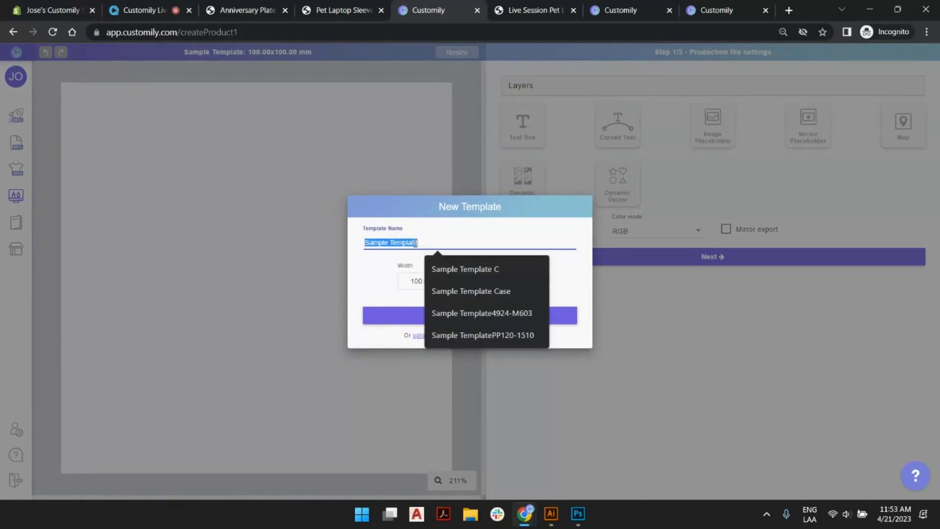
type("Live Ses")
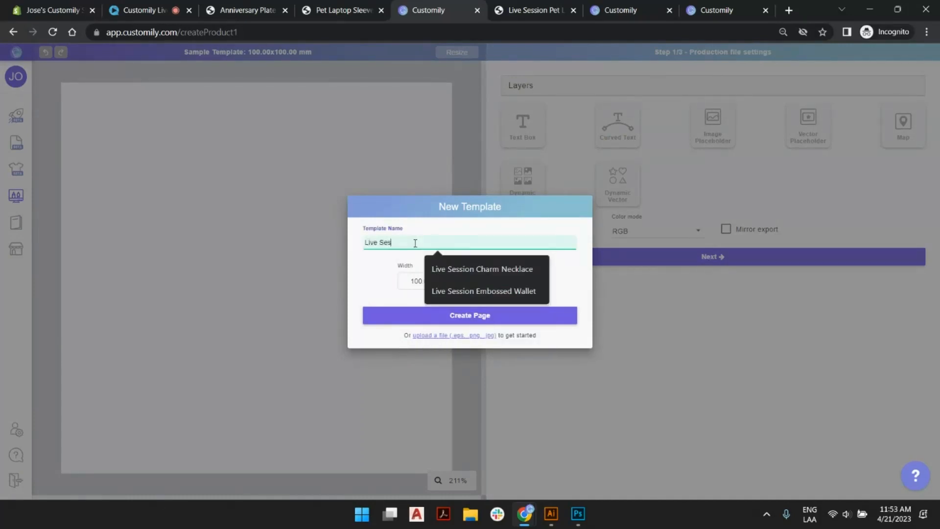
type("sion An")
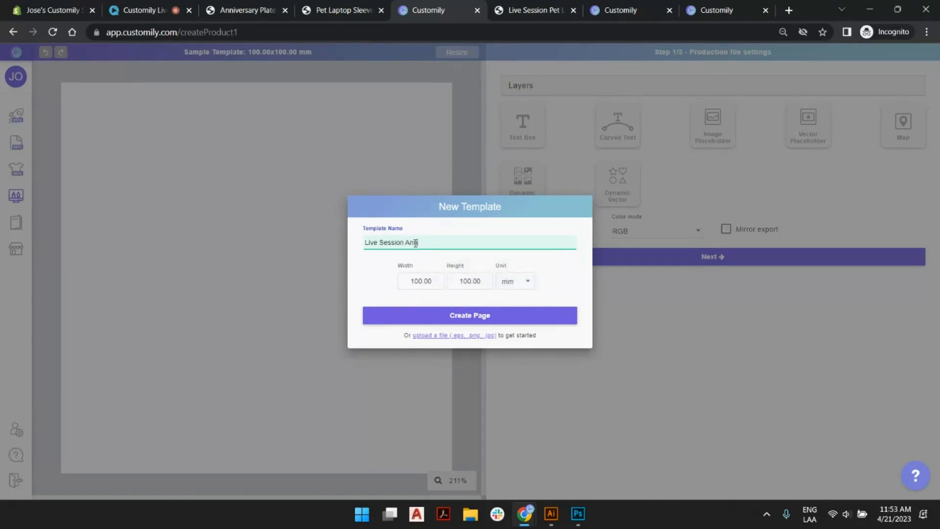
type("niversary Plate")
left_click(526, 281)
left_click(563, 262)
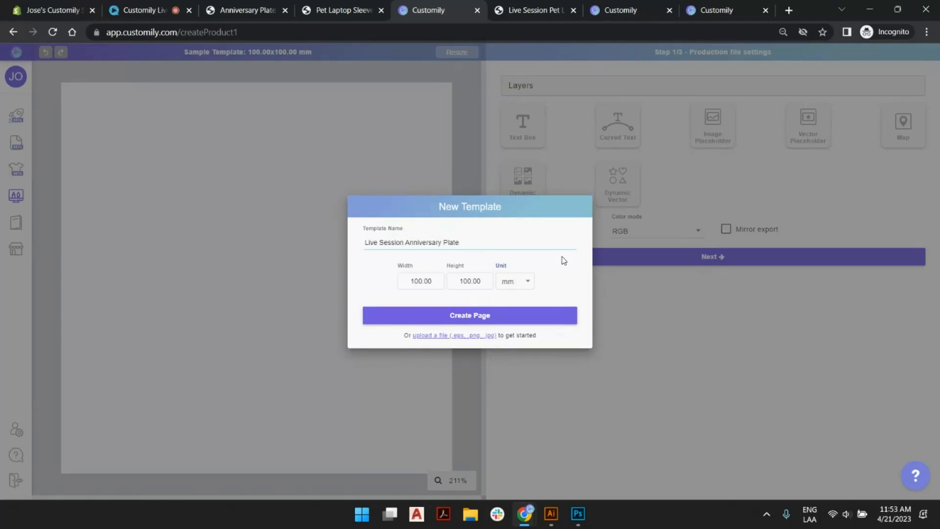
left_click(427, 338)
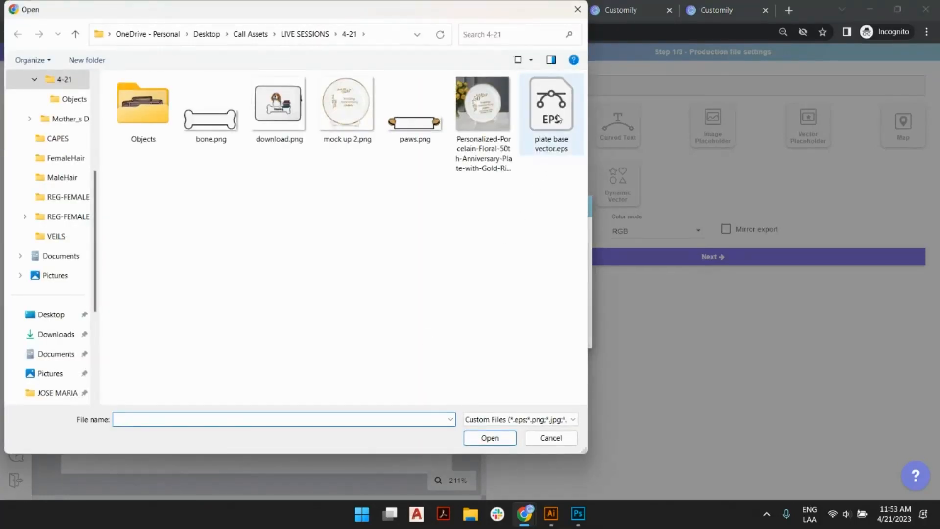
double_click(558, 119)
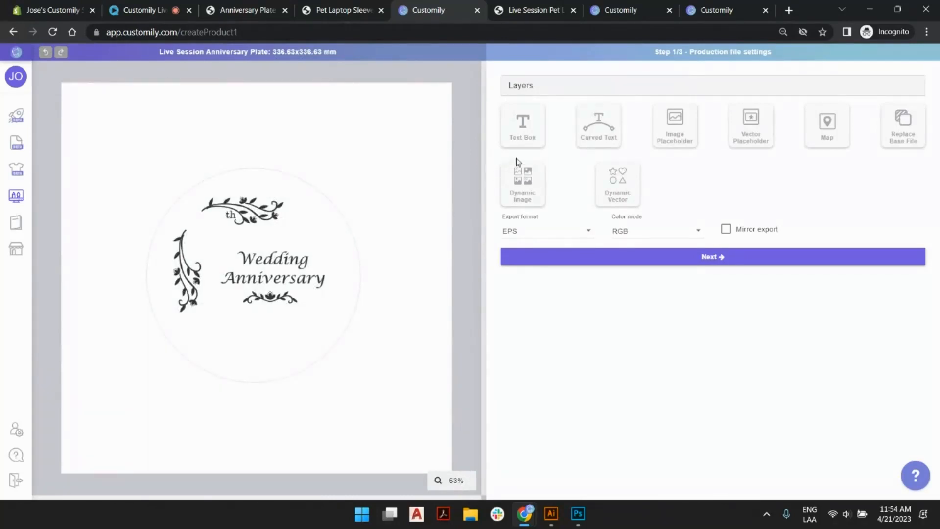
Add a text box, move it above the plate artwork and name its layer "Bride and Groom Names".
left_click(526, 128)
left_click_drag(257, 277, 304, 141)
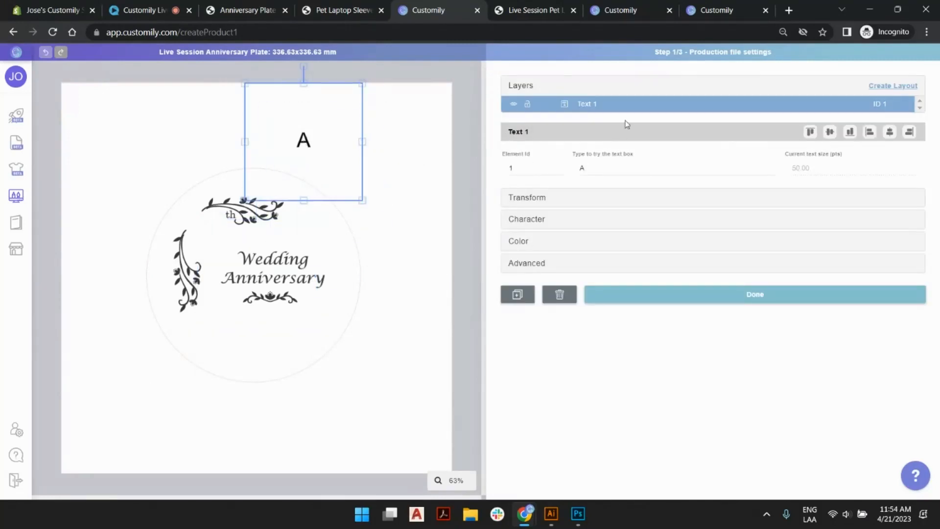
double_click(592, 104)
key("ctrl+a")
type("C")
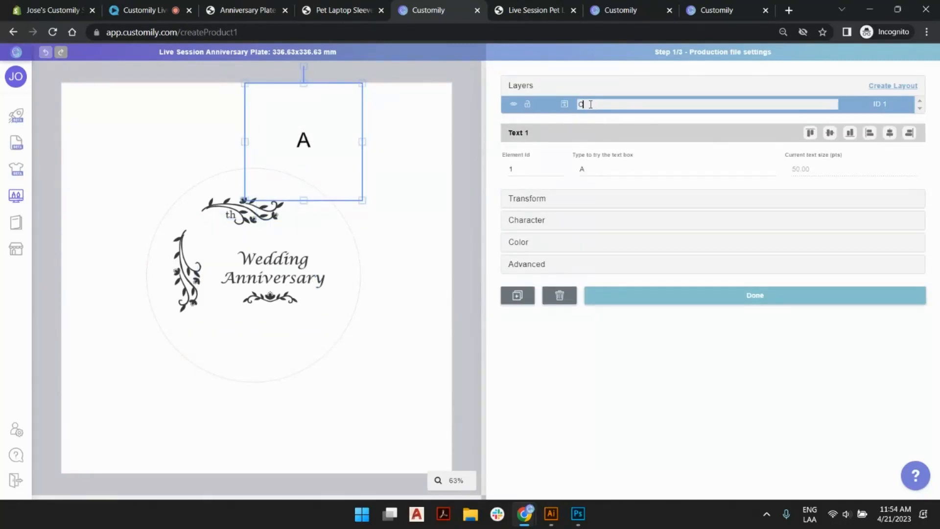
type("rice and Groom Names")
left_click(572, 105)
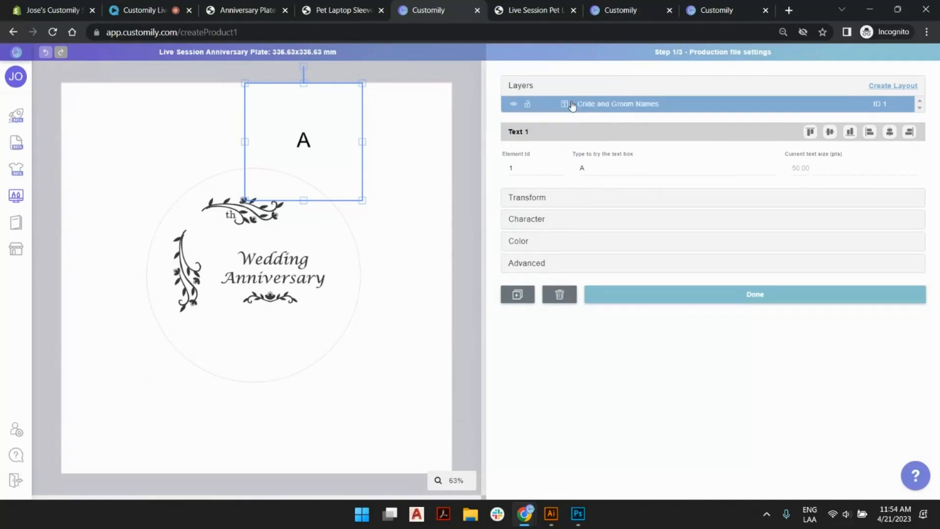
double_click(571, 105)
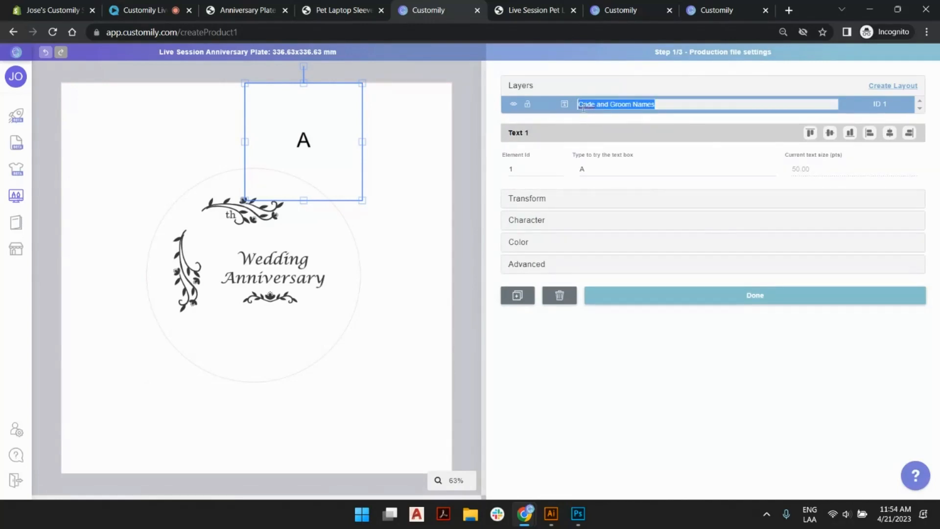
left_click(582, 106)
key("BackSpace")
type("B")
key("Return")
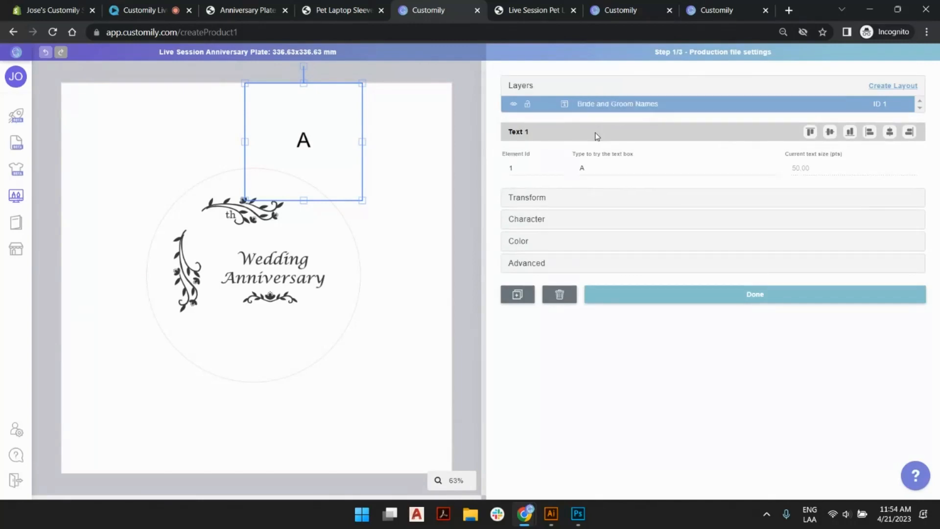
Move the names text box below the small ornament under "Wedding Anniversary" and resize it into a wide, single-line strip.
left_click_drag(304, 142, 269, 318)
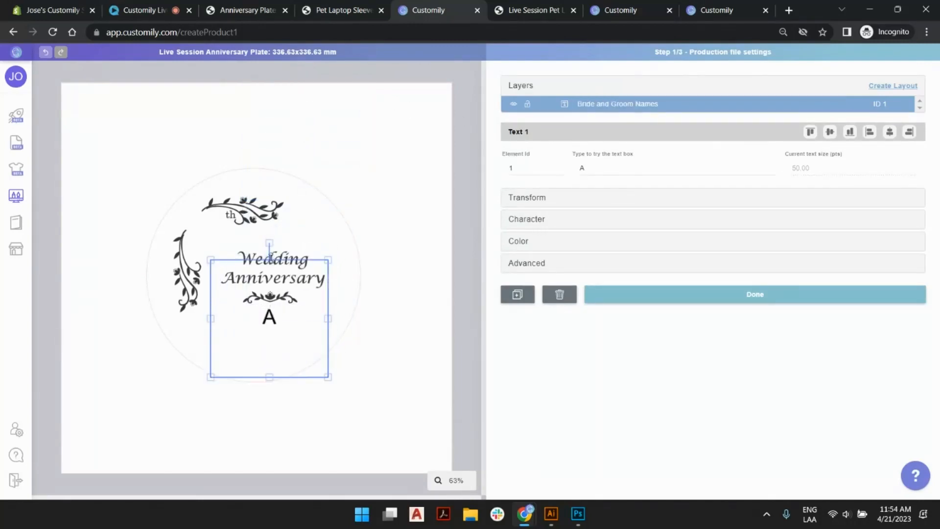
left_click_drag(270, 259, 250, 311)
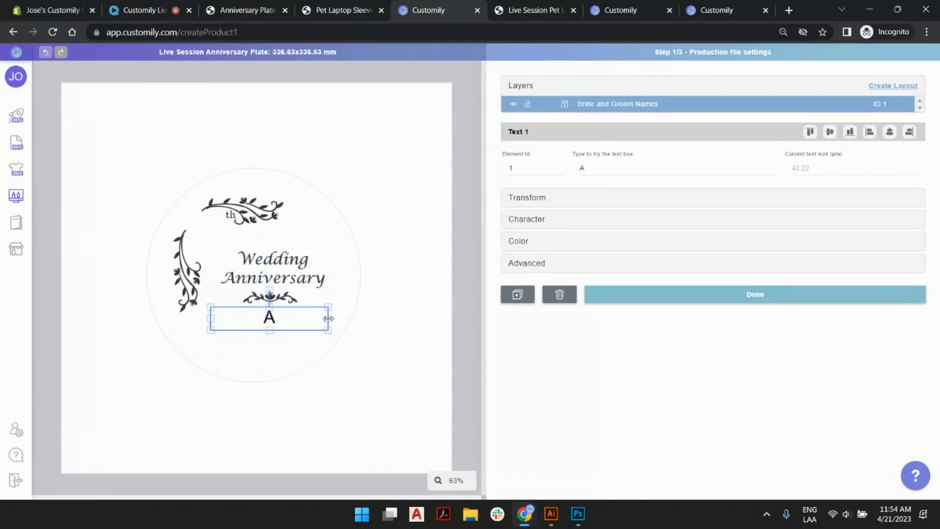
left_click_drag(328, 318, 345, 318)
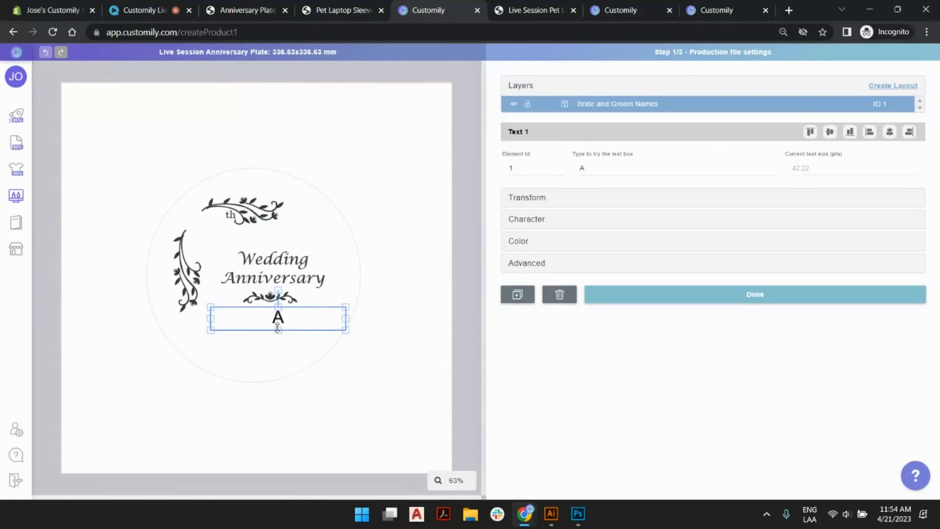
left_click_drag(278, 329, 278, 321)
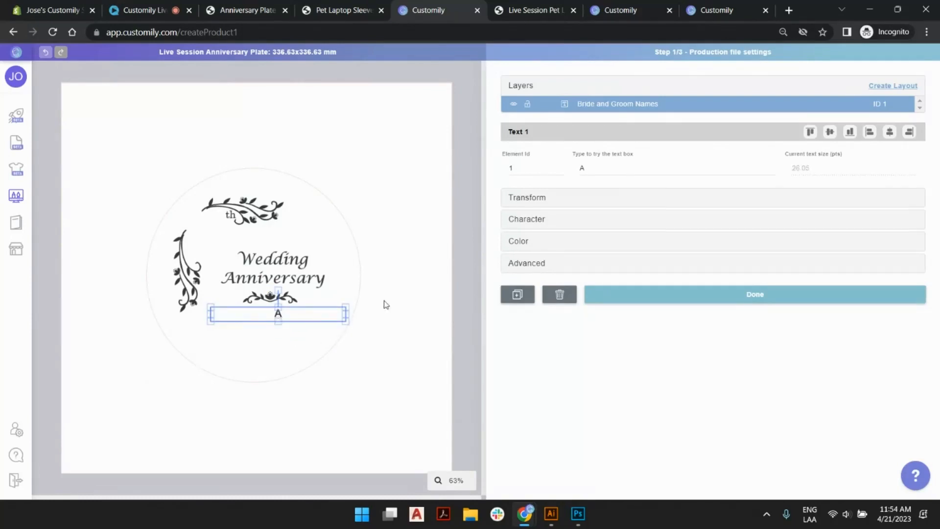
Set the font of the names text box to Lucida Calligraphy (Italic).
left_click(541, 221)
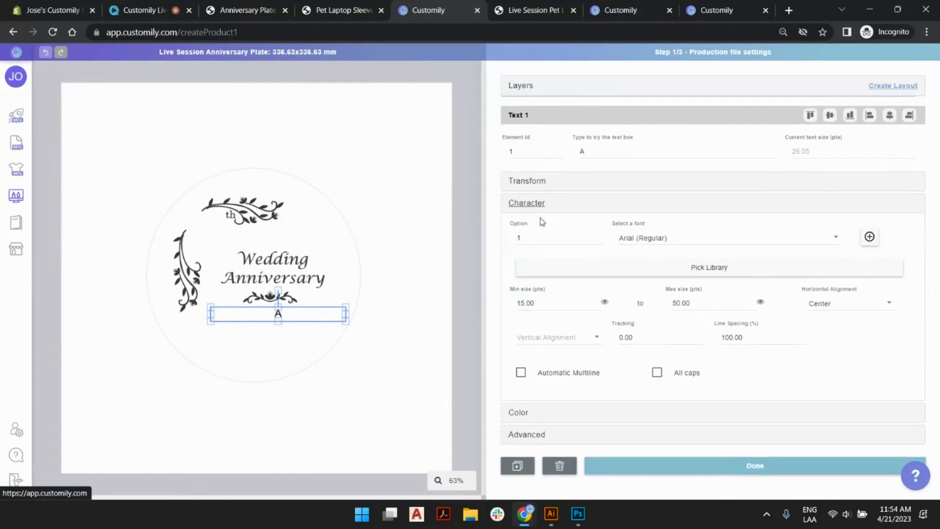
left_click(774, 242)
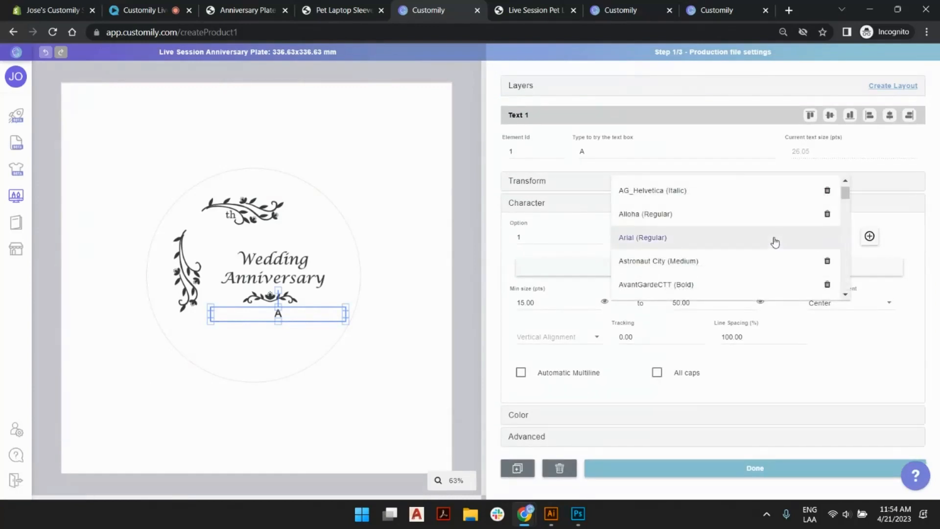
scroll(699, 225, "down", 5)
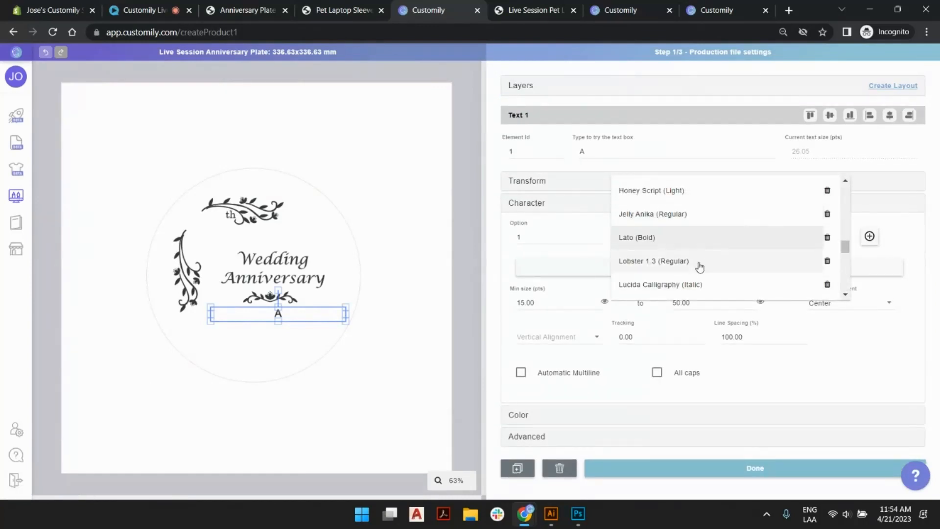
left_click(690, 285)
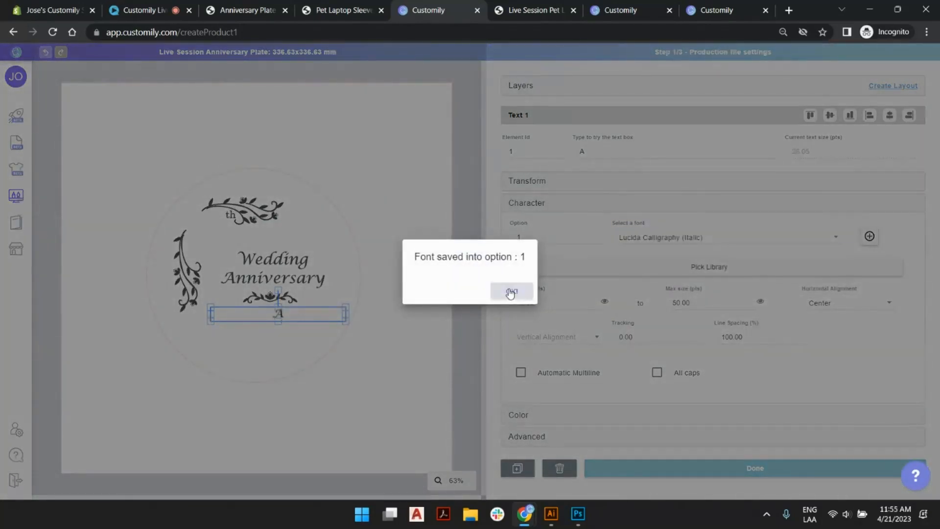
left_click(512, 290)
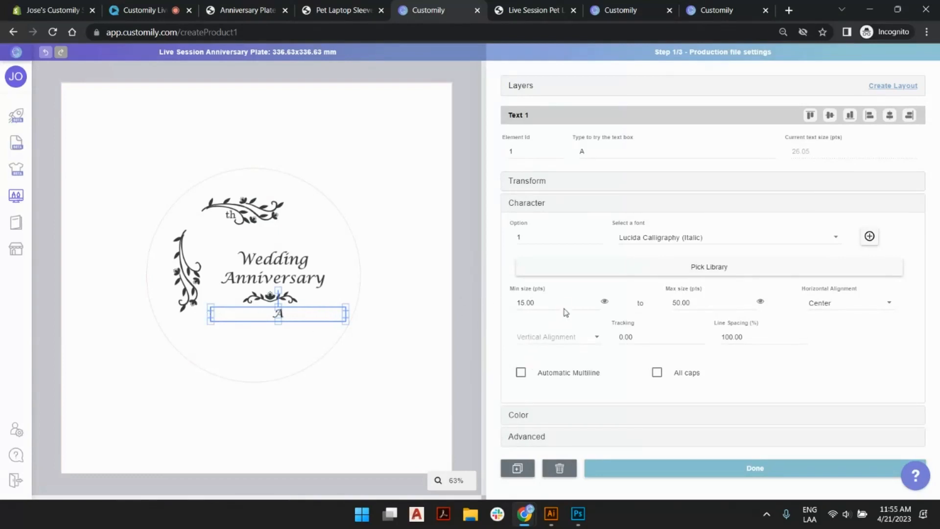
Set both the minimum and maximum text size of the names text box to 18 pts.
left_click_drag(563, 304, 485, 305)
type("18")
key("Tab")
type("18")
key("Tab")
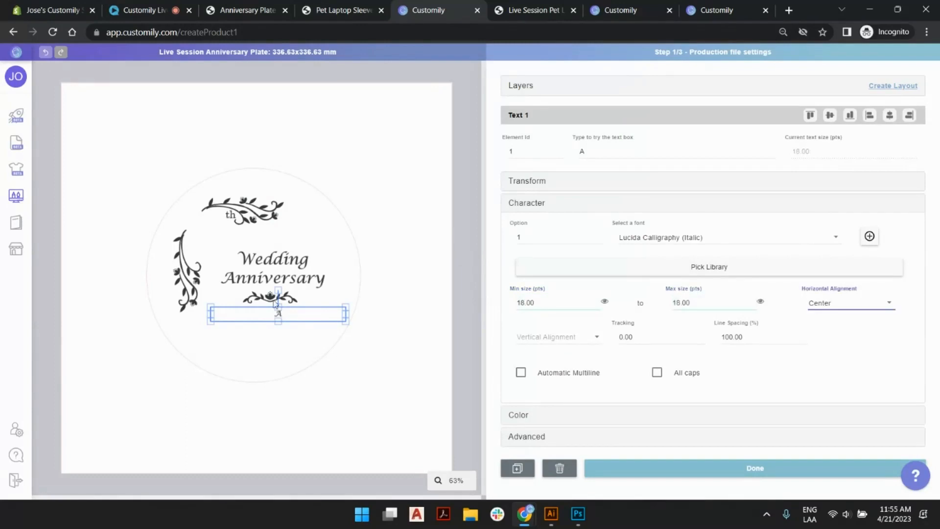
left_click(378, 325)
left_click(310, 307)
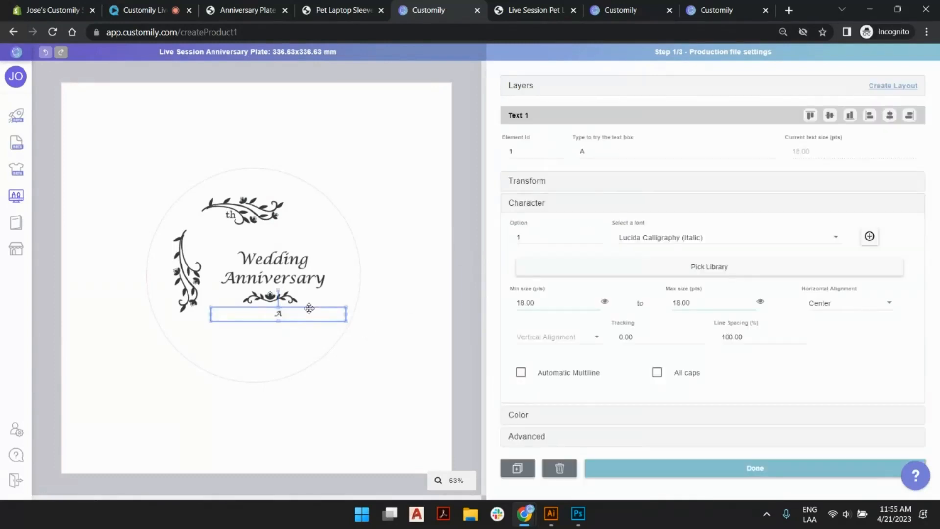
Replace the sample text in the names text box with a couple's full names joined by "and".
left_click(606, 150)
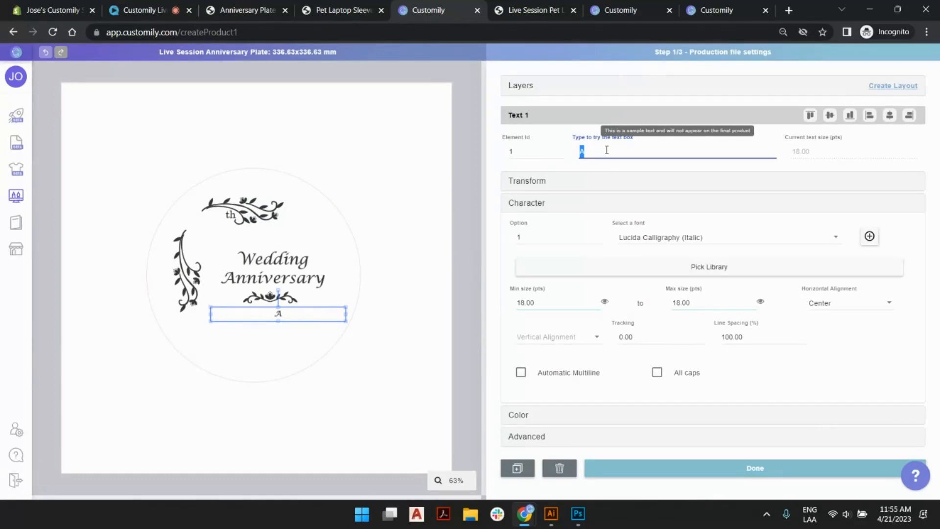
type("S")
key("BackSpace")
type("Selma and Troy McClure")
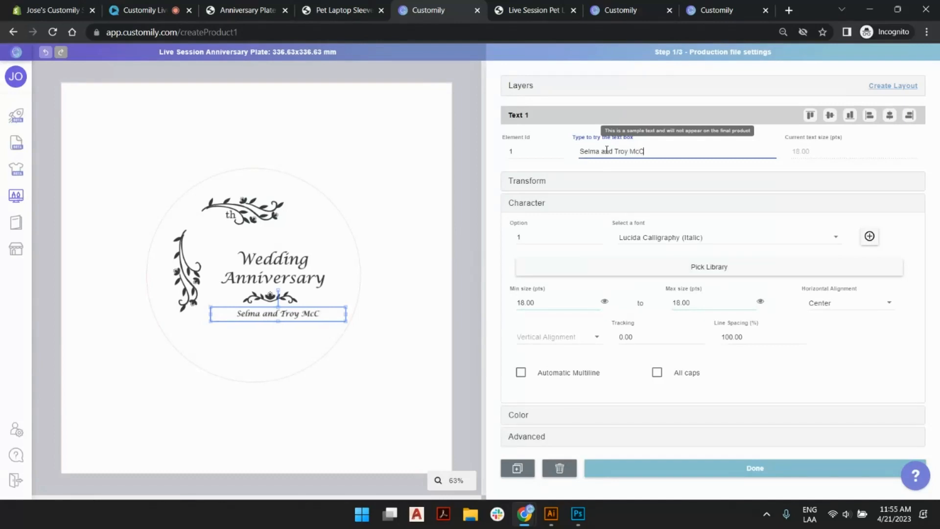
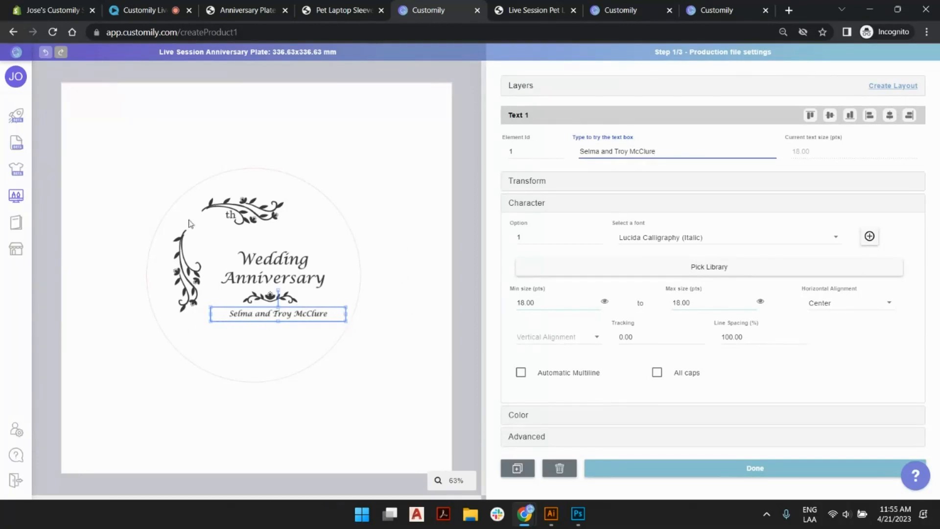
left_click(304, 313)
left_click(533, 87)
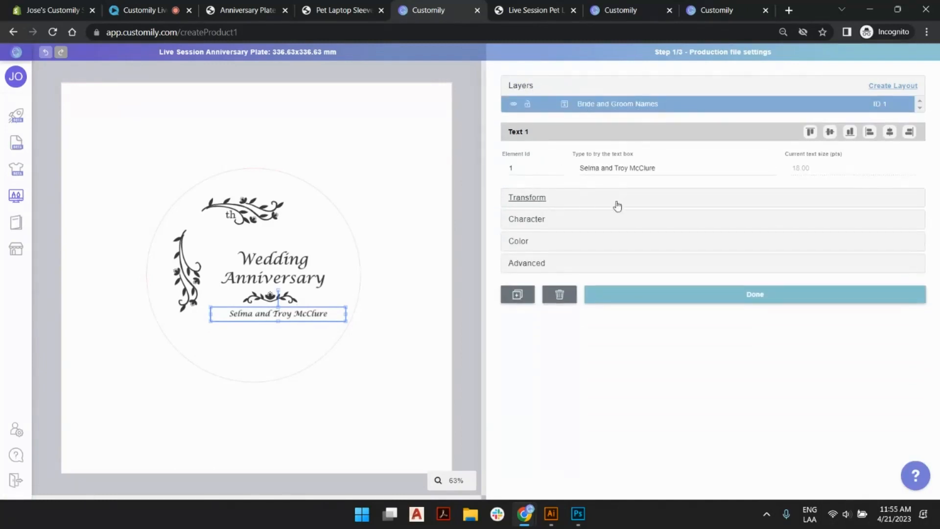
left_click(634, 225)
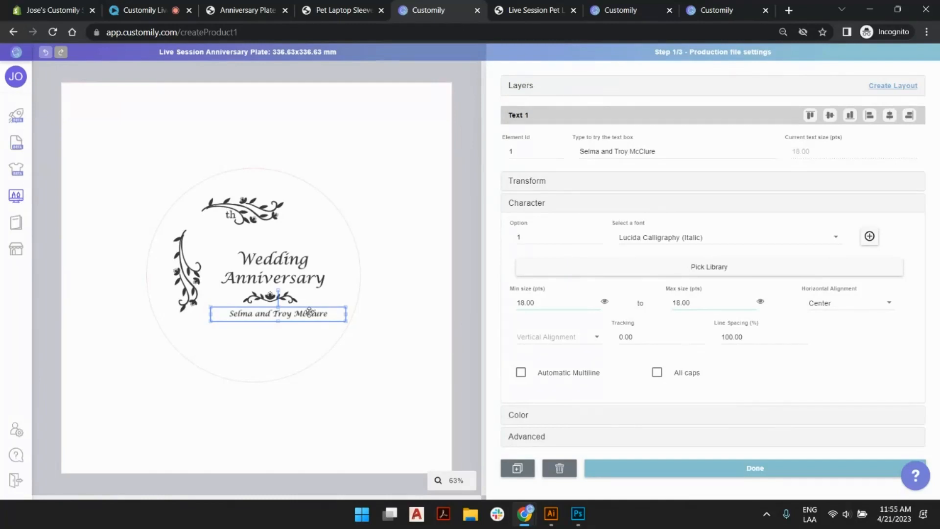
key("ctrl+v")
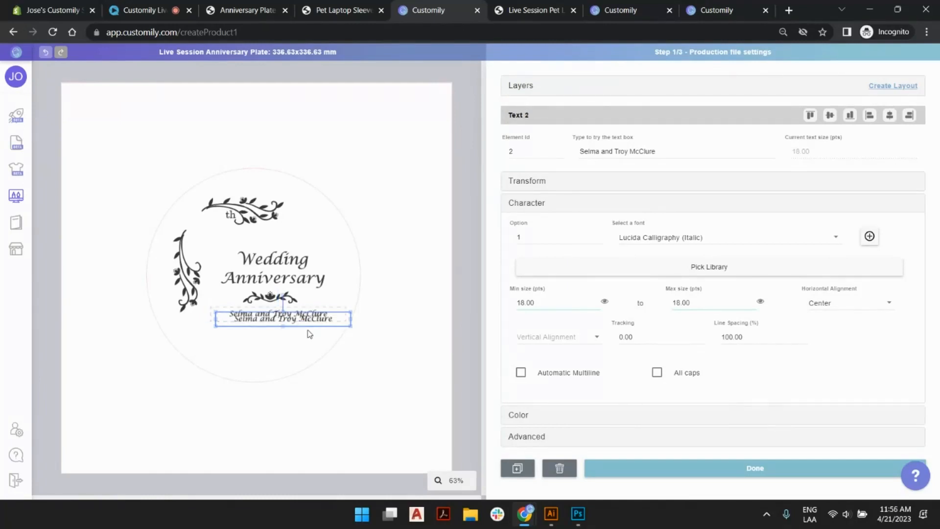
left_click_drag(311, 321, 322, 338)
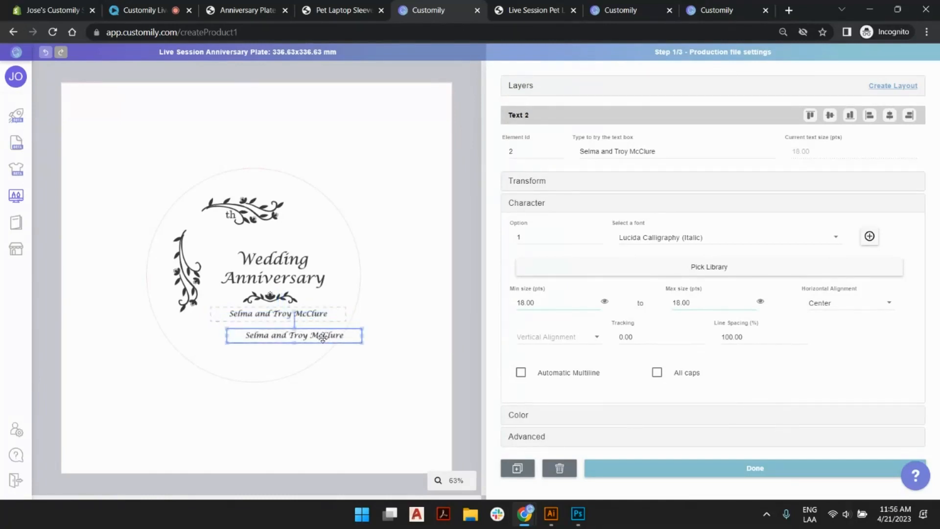
key("Delete")
Duplicate the bride and groom names text box and align the copy directly beneath the original.
left_click(314, 316)
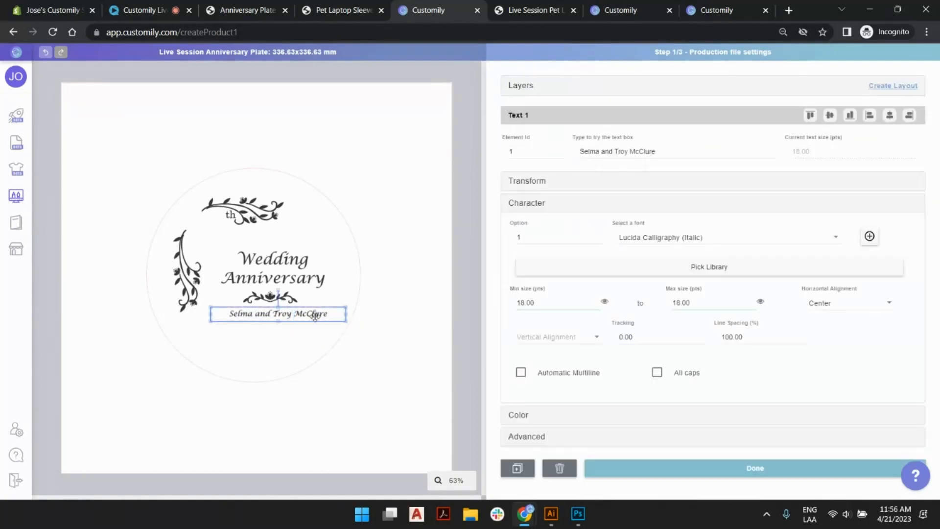
key("ctrl+v")
left_click_drag(253, 309, 254, 314)
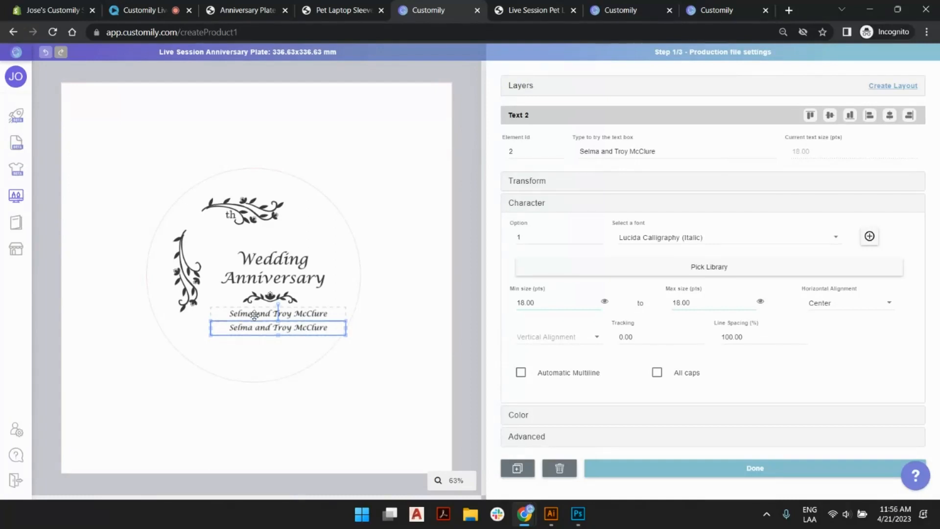
left_click(310, 315, "shift")
left_click(429, 230)
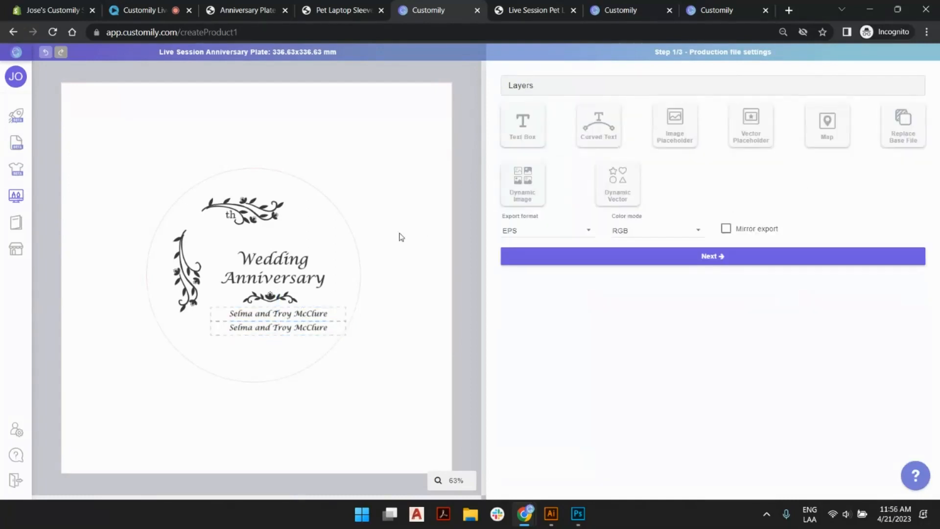
Rename the layer of the duplicated text box as Date.
left_click(289, 324)
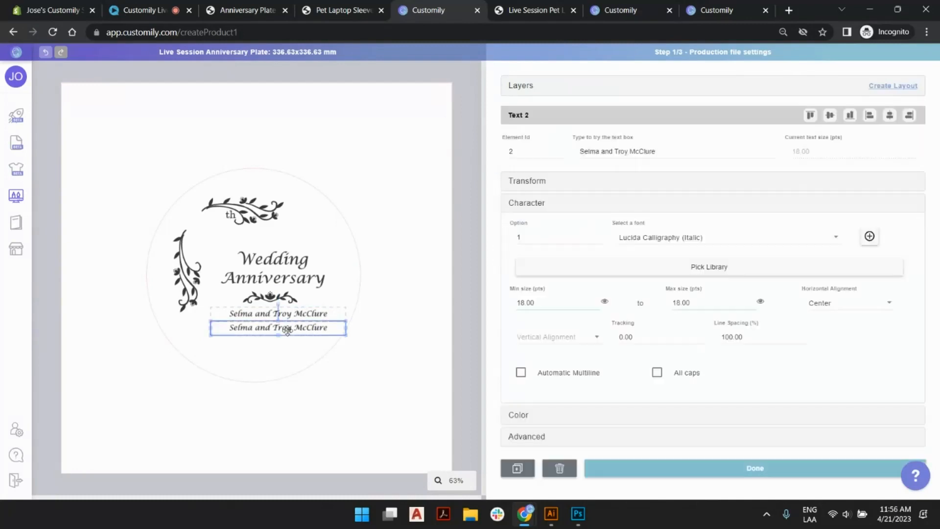
left_click(520, 88)
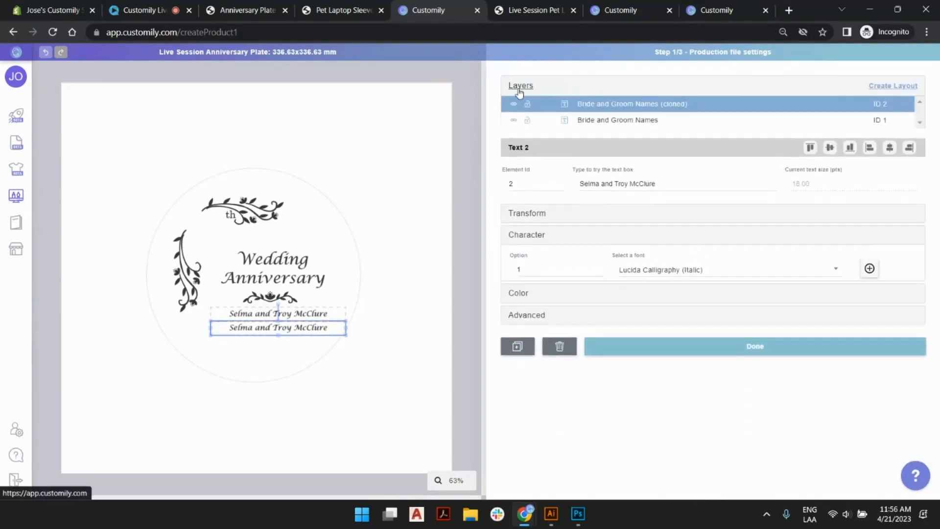
double_click(627, 104)
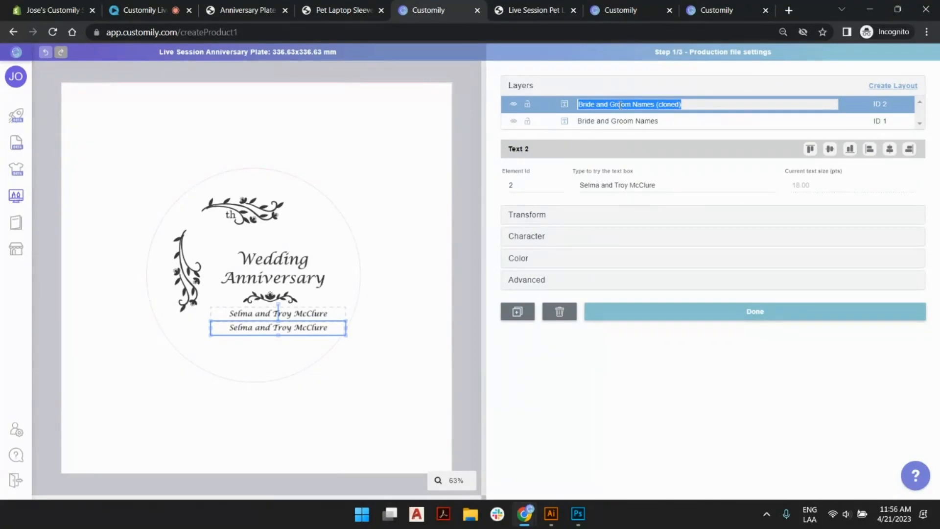
type("Date")
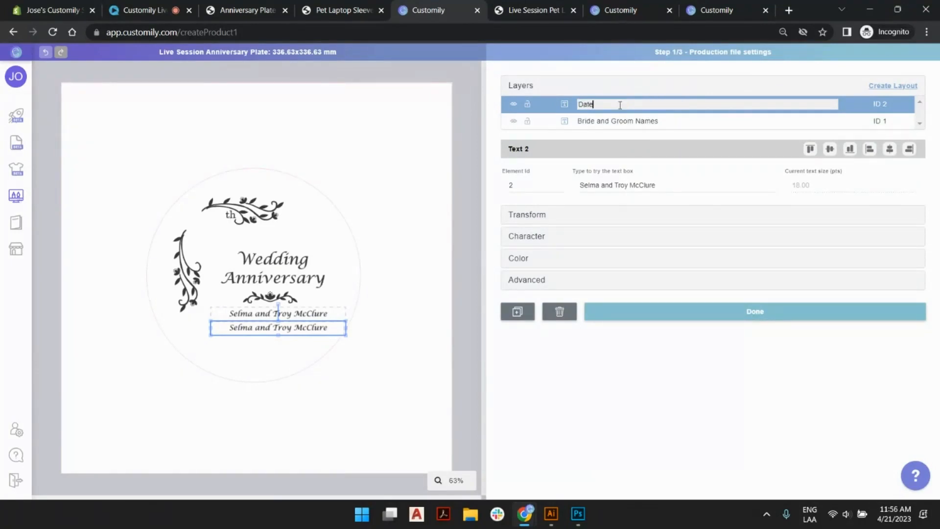
key("Return")
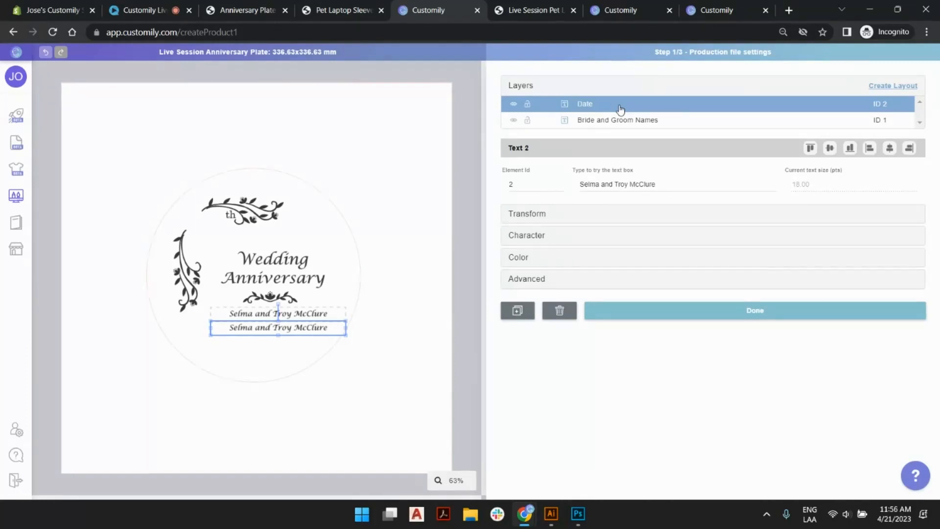
left_click(412, 160)
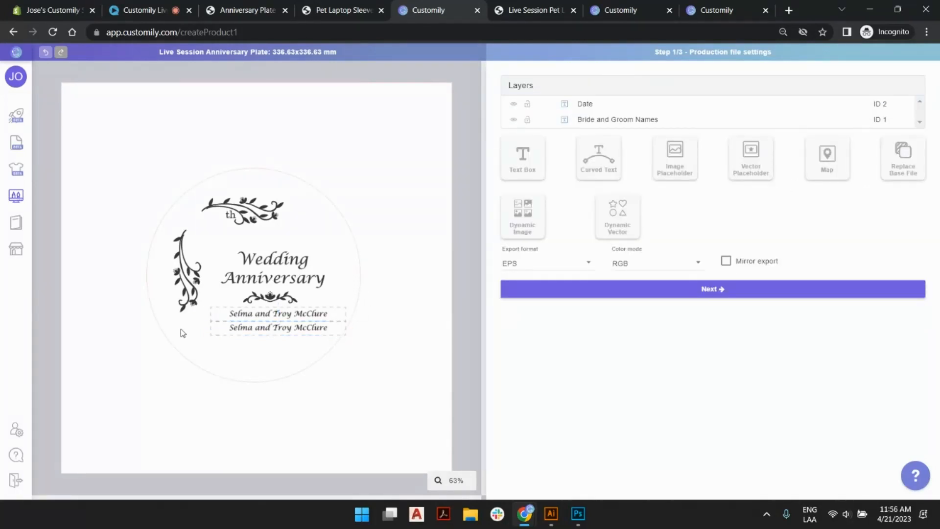
Add a text box with the sample text 50 and place the number just before the "th" on the plate.
left_click(523, 160)
left_click_drag(267, 272, 328, 143)
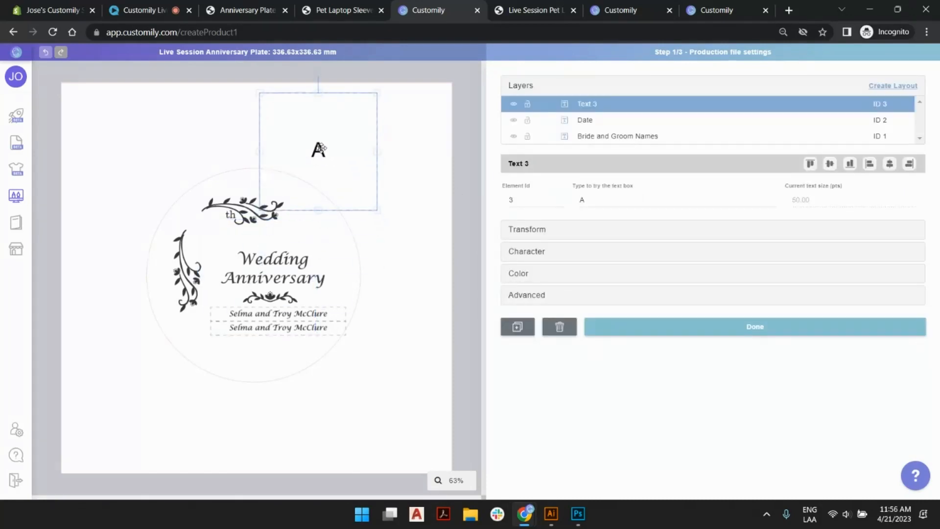
double_click(605, 202)
type("50")
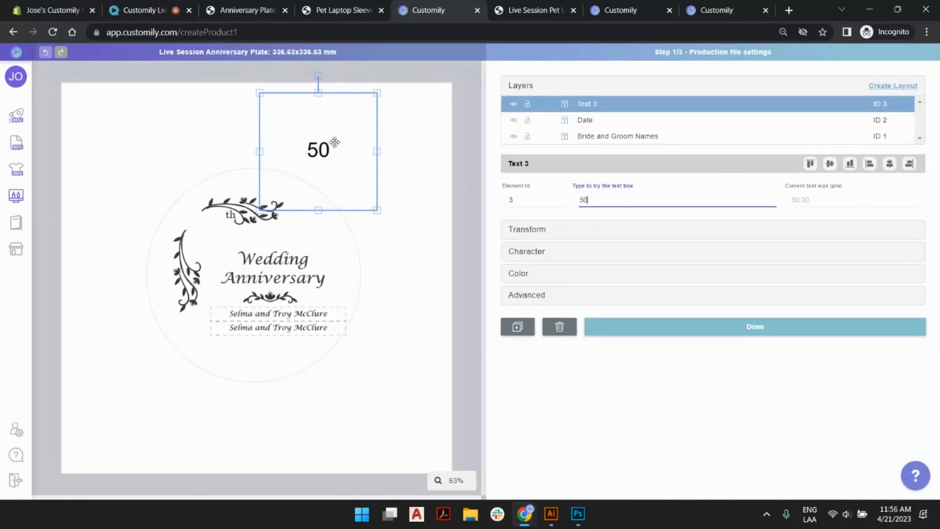
left_click_drag(323, 150, 218, 224)
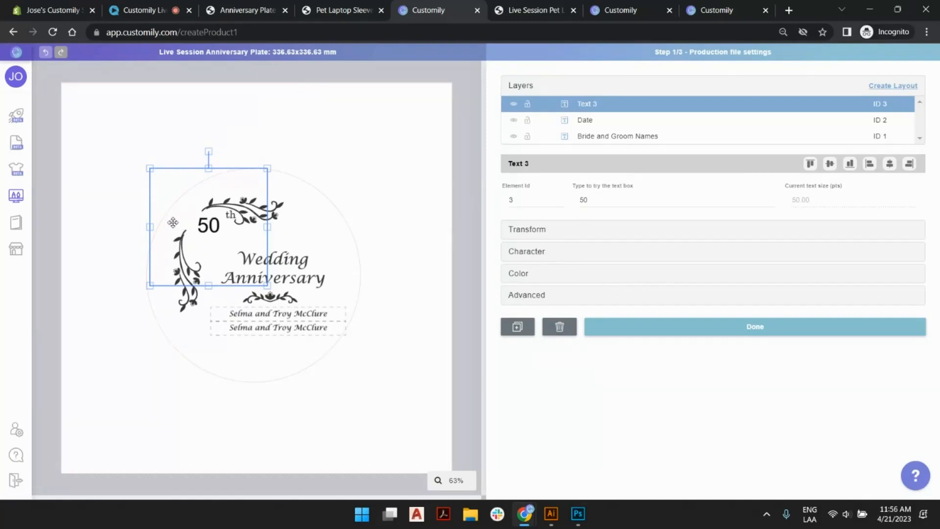
Set the font of the anniversary number text box to Century Schoolbook (Regular).
left_click(548, 251)
left_click(683, 240)
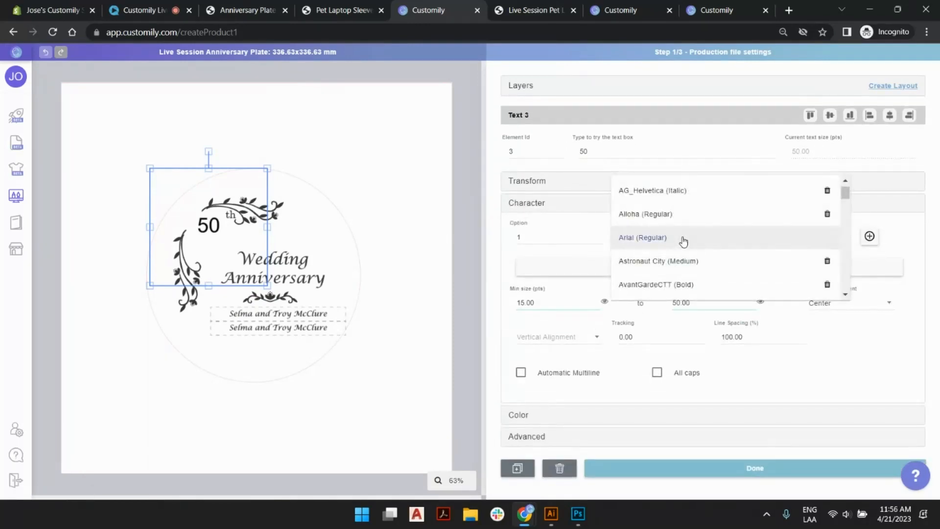
scroll(683, 240, "down", 3)
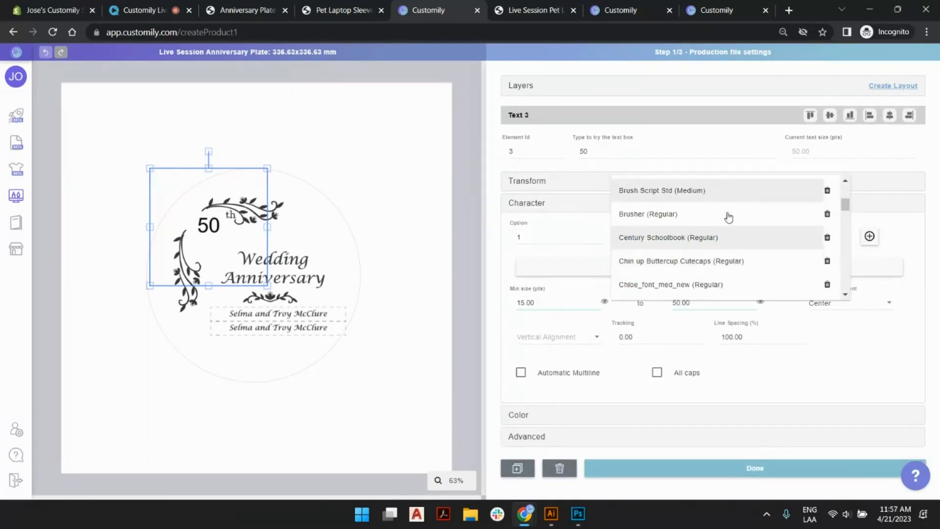
left_click(704, 239)
left_click(511, 290)
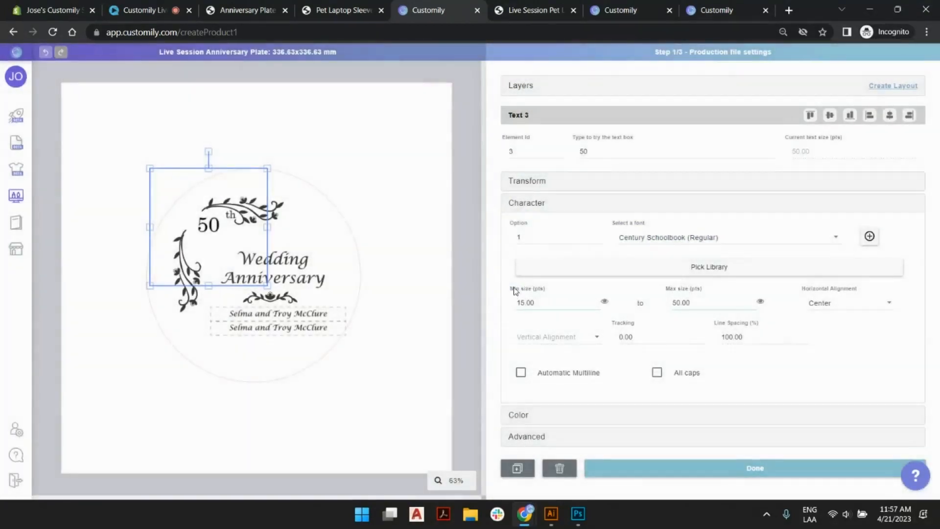
Set both the maximum and minimum text size of the anniversary number to 90 pts and realign it just before the "th".
left_click(752, 301)
left_click(752, 300)
left_click(752, 300)
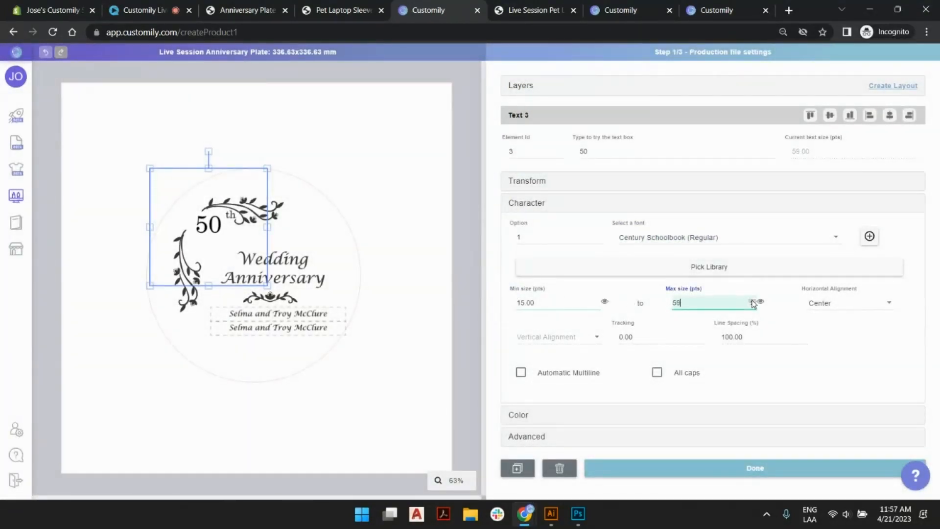
left_click_drag(681, 302, 651, 303)
type("90")
left_click(209, 220)
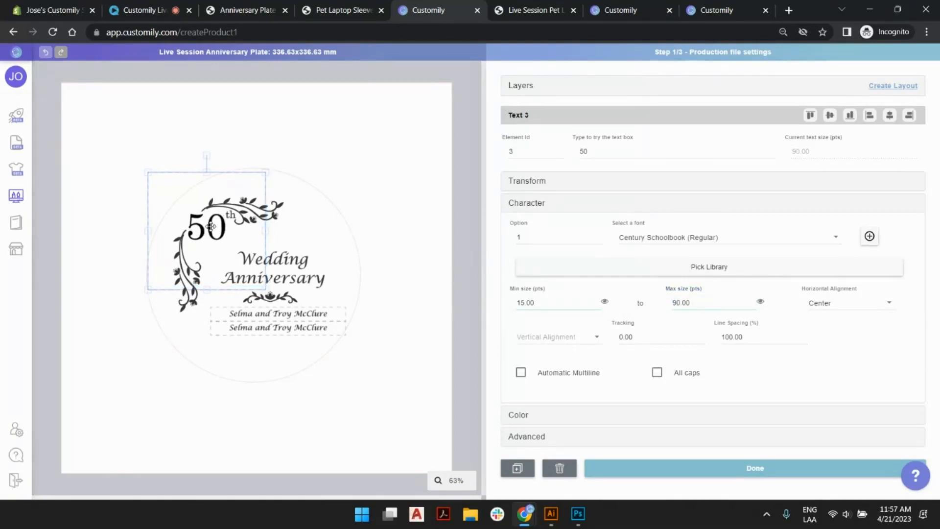
left_click_drag(211, 226, 212, 225)
left_click_drag(542, 306, 498, 308)
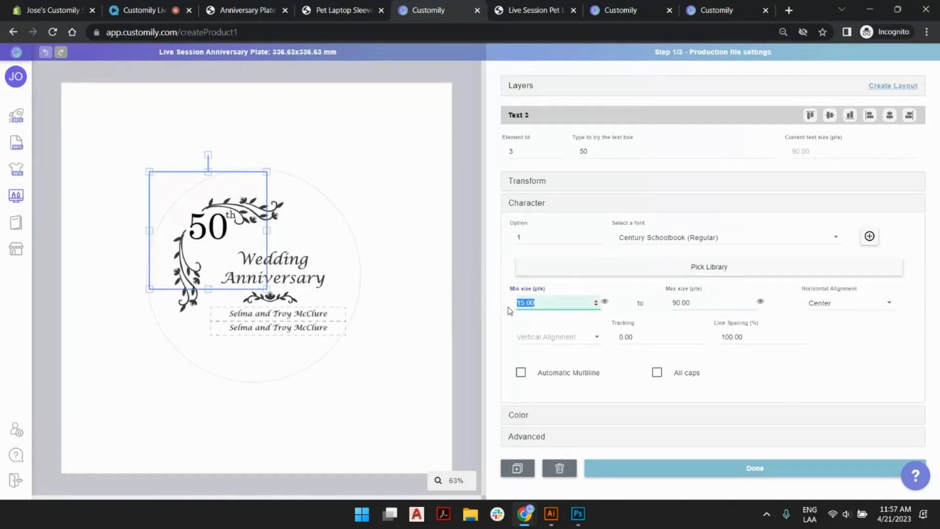
type("90")
left_click(213, 231)
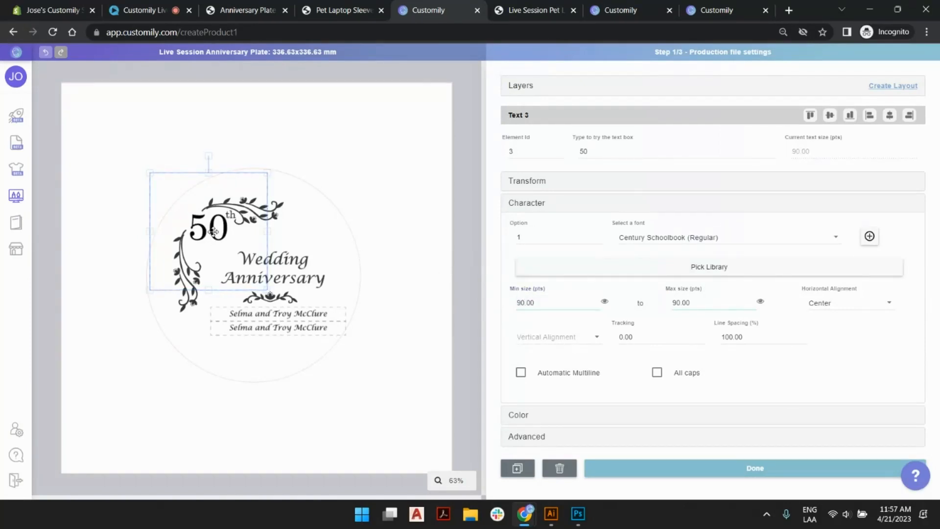
left_click_drag(213, 231, 212, 230)
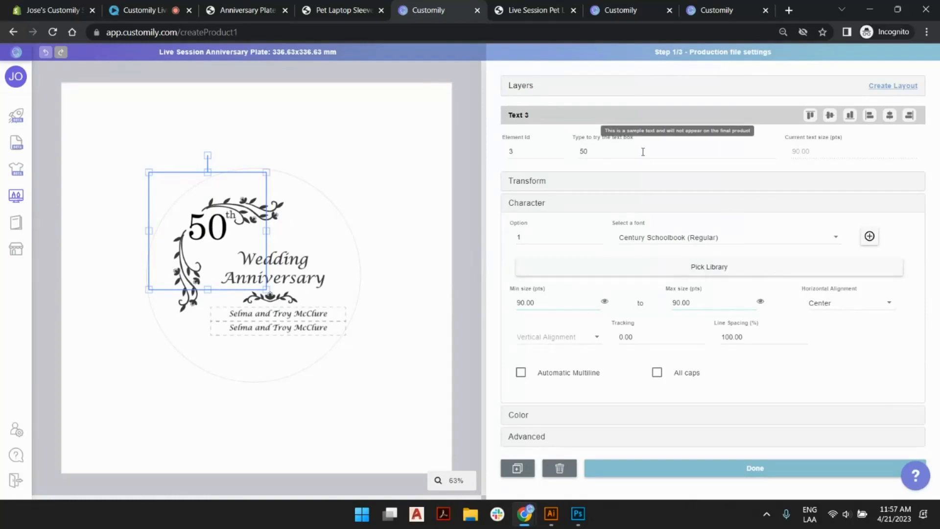
Try the sample texts 99 and 77 in the anniversary number text box and nudge the number slightly away from the "th".
double_click(642, 152)
type("99")
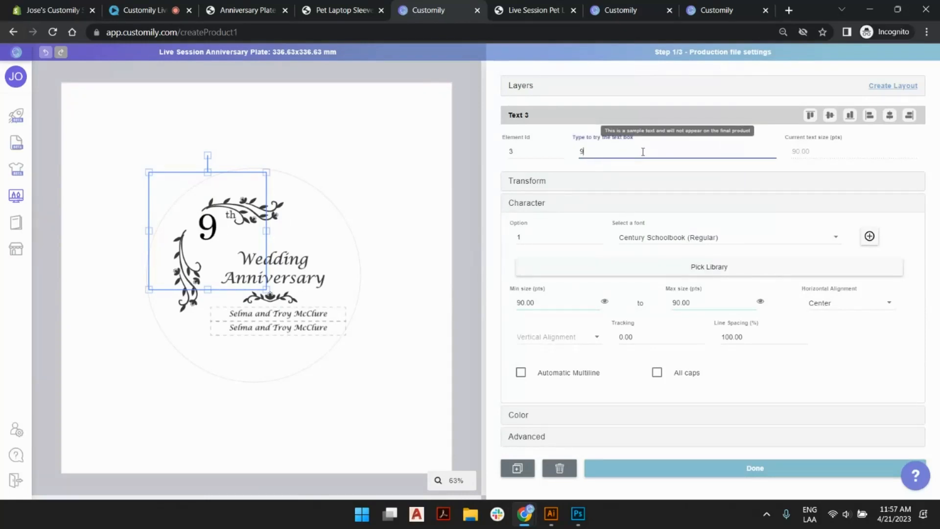
key("BackSpace")
key("BackSpace")
type("77")
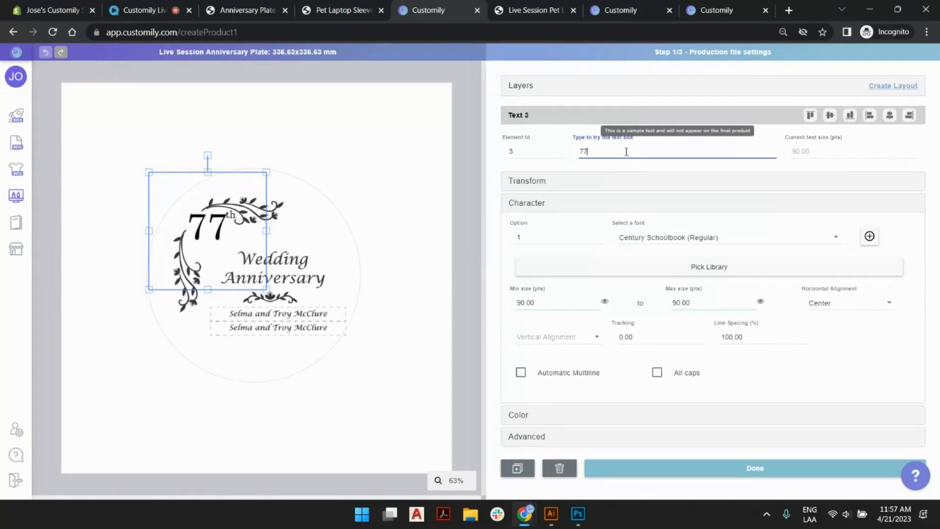
left_click(205, 229)
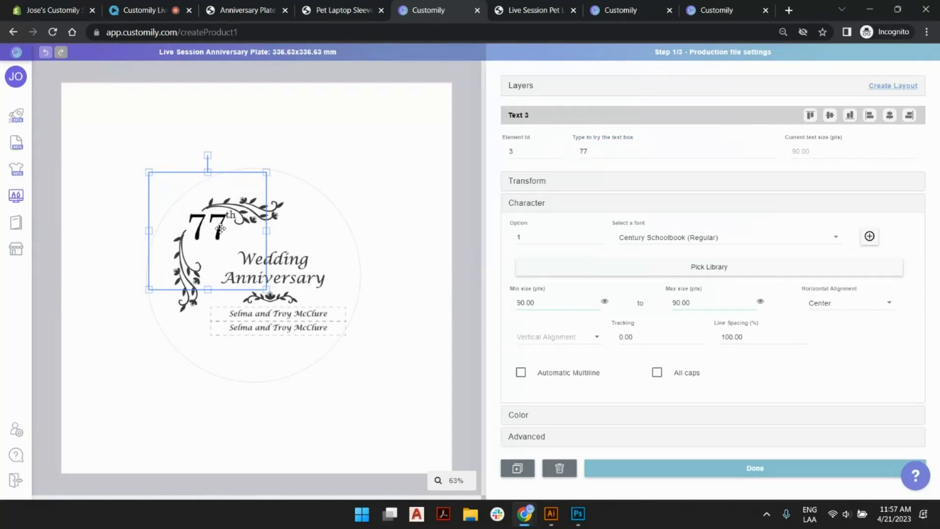
left_click_drag(223, 229, 220, 229)
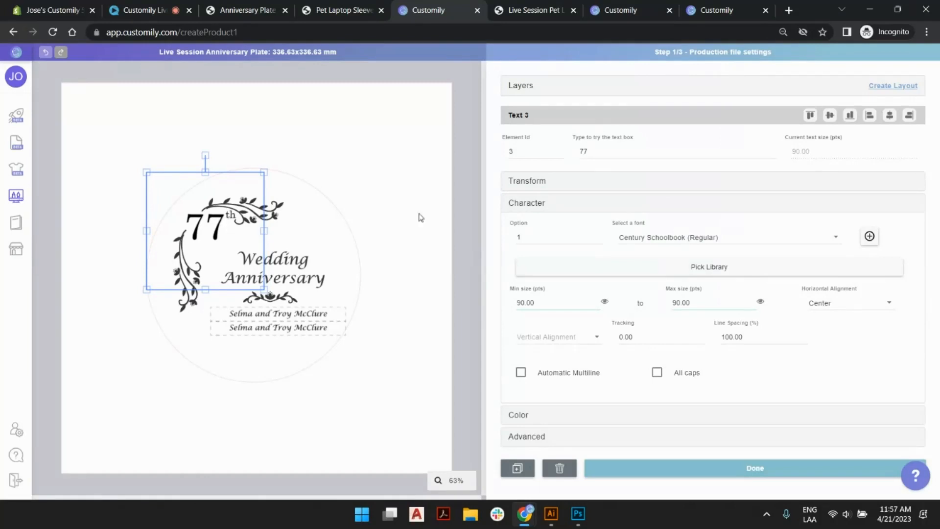
Try the sample text 44 and then 66 in the anniversary number text box.
double_click(598, 150)
type("44")
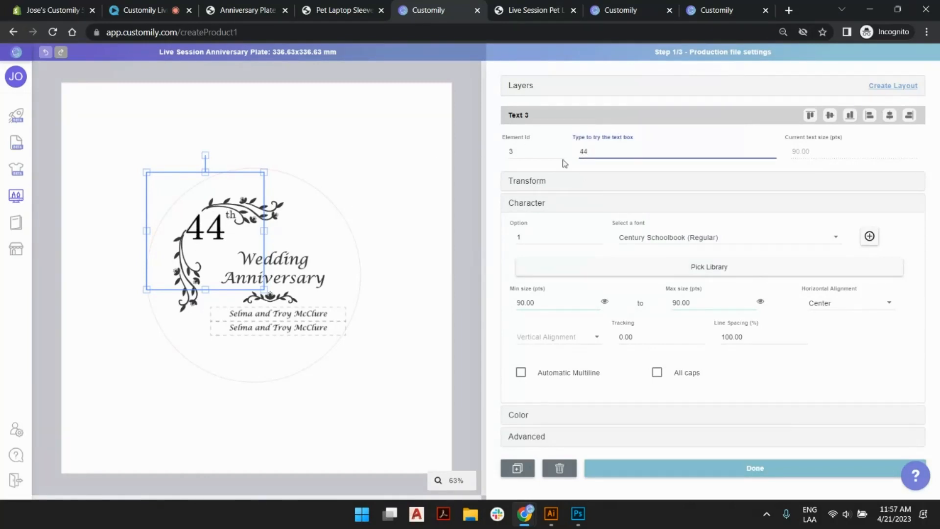
double_click(595, 153)
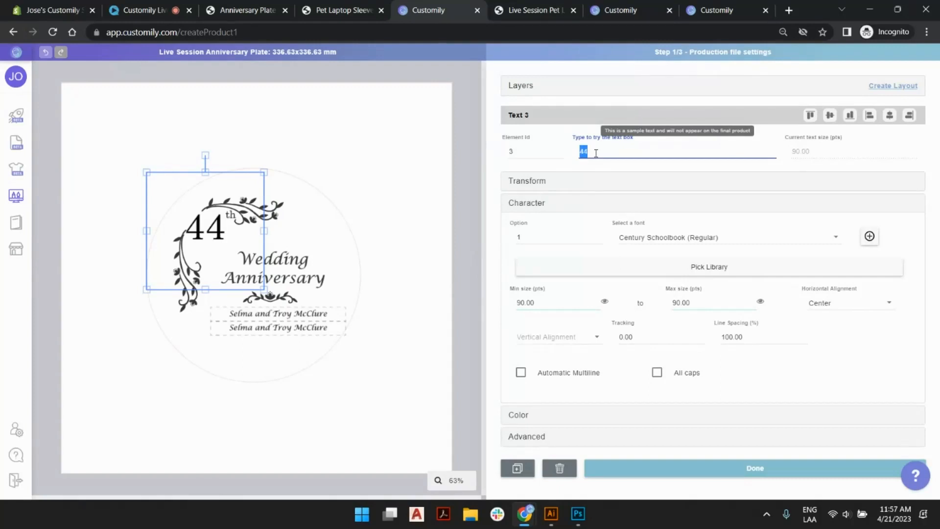
type("6")
key("BackSpace")
type("6")
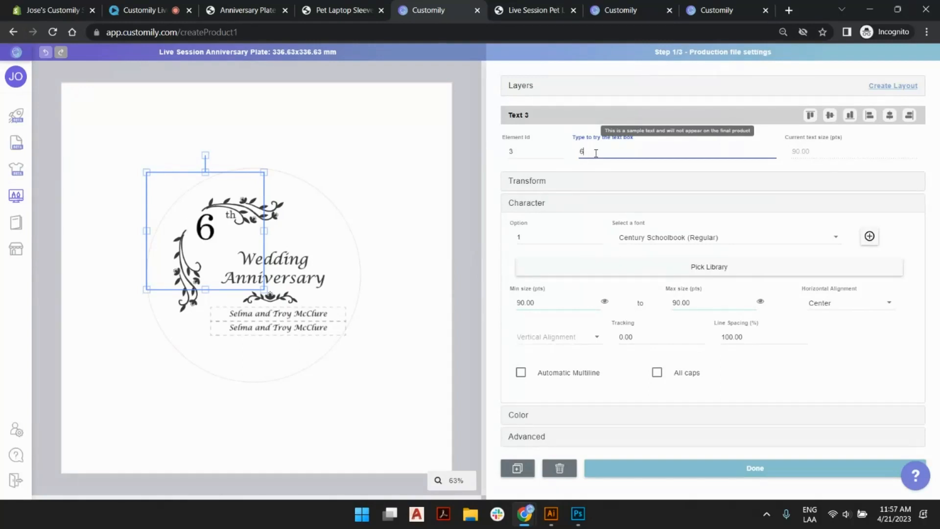
type("6")
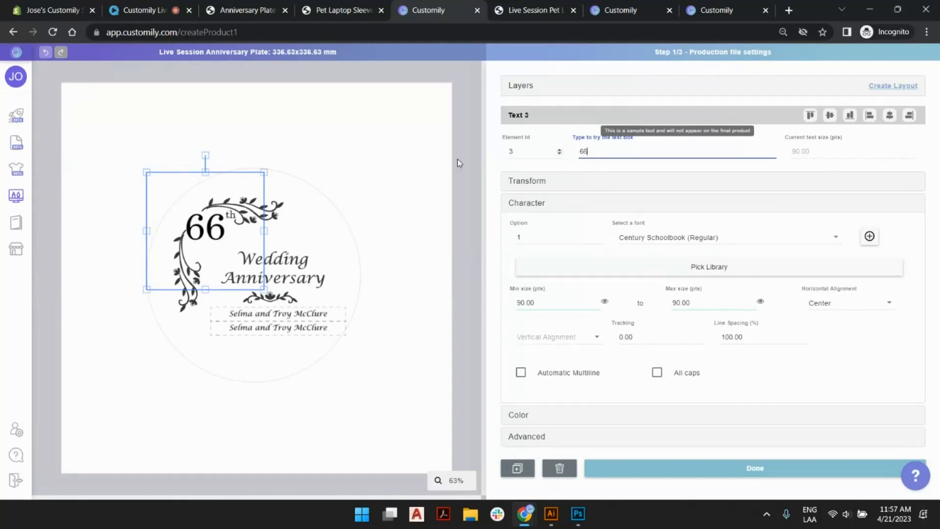
Set the maximum text size of the anniversary number to 85 pts and nudge it slightly closer to the "th".
double_click(700, 300)
type("85")
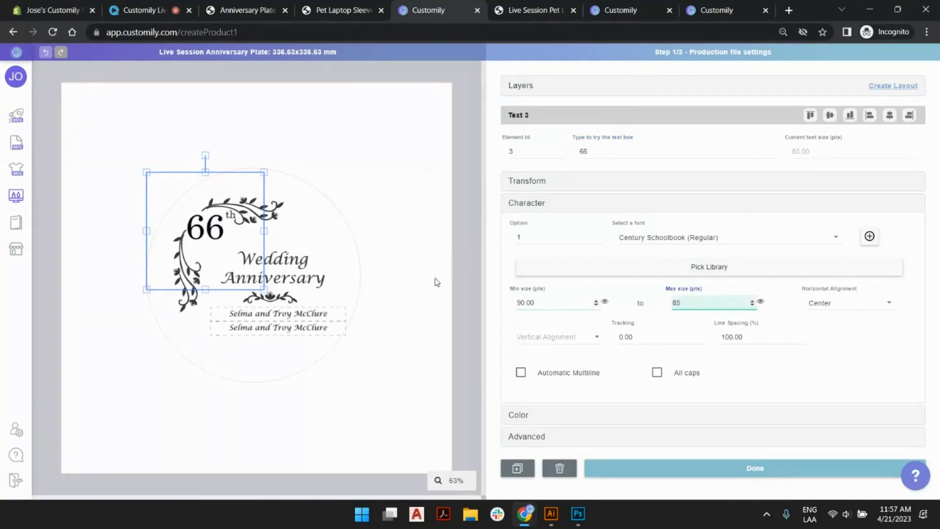
left_click(216, 233)
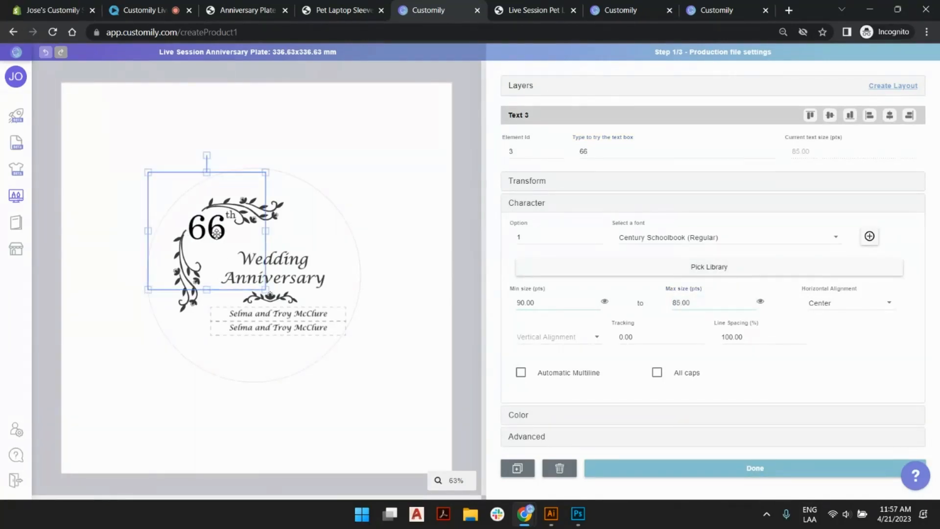
Set the minimum text size of the anniversary number to 85 pts and finish editing its text box.
double_click(600, 152)
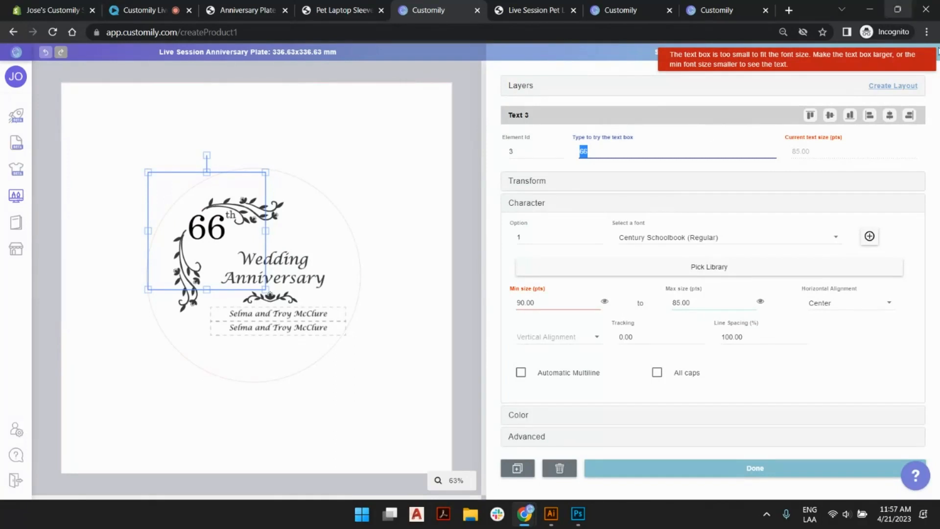
left_click(719, 154)
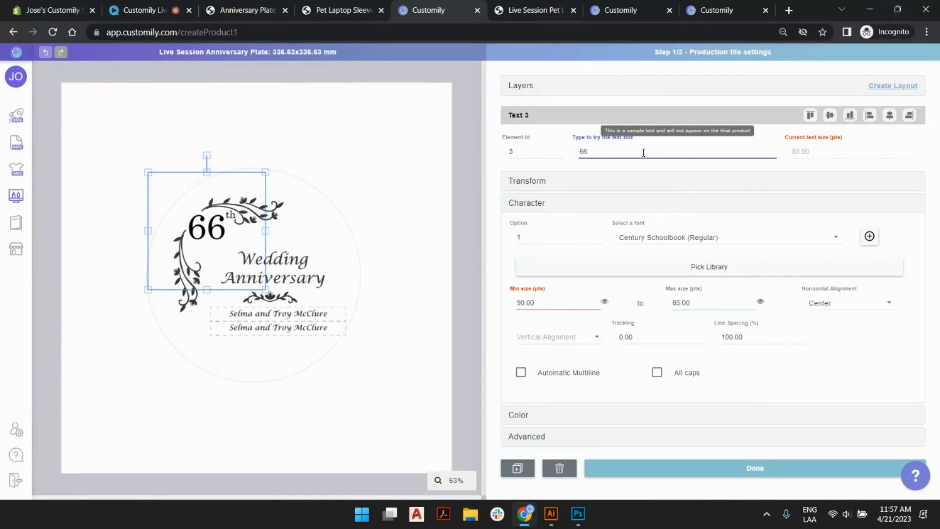
left_click(563, 301)
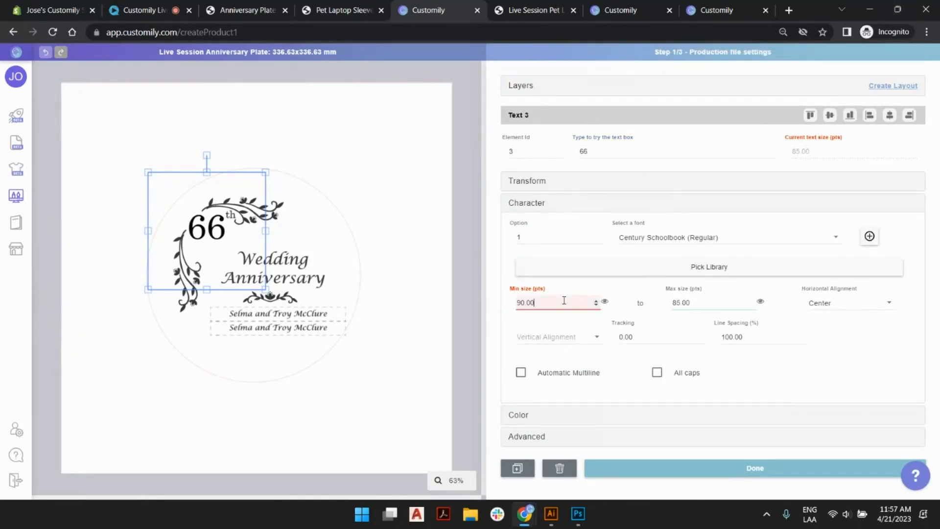
left_click_drag(564, 301, 494, 308)
type("85")
left_click(473, 289)
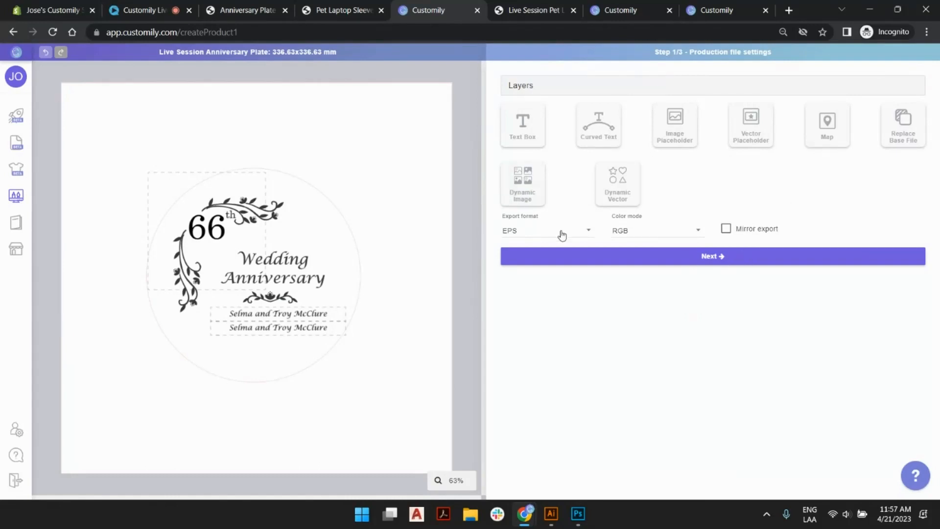
Review the export format options, keep EPS and continue to the preview settings.
left_click(534, 235)
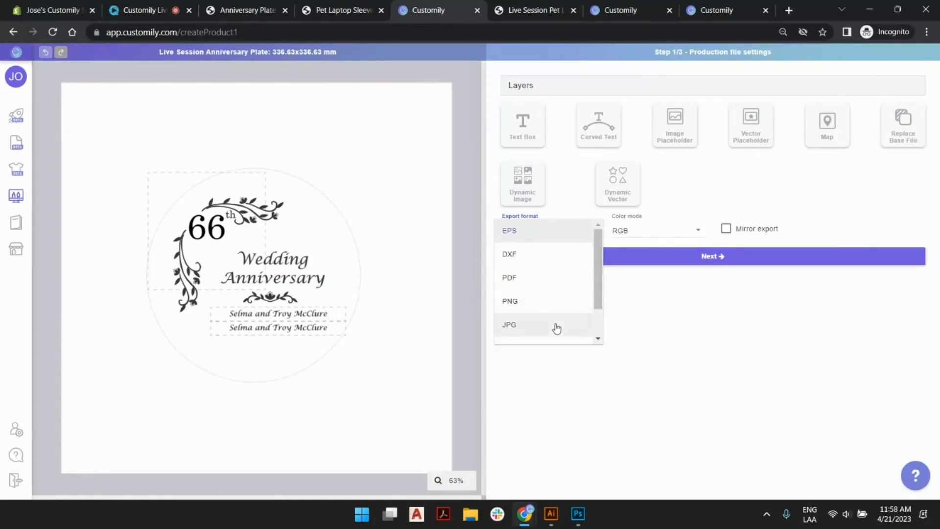
scroll(552, 326, "down", 1)
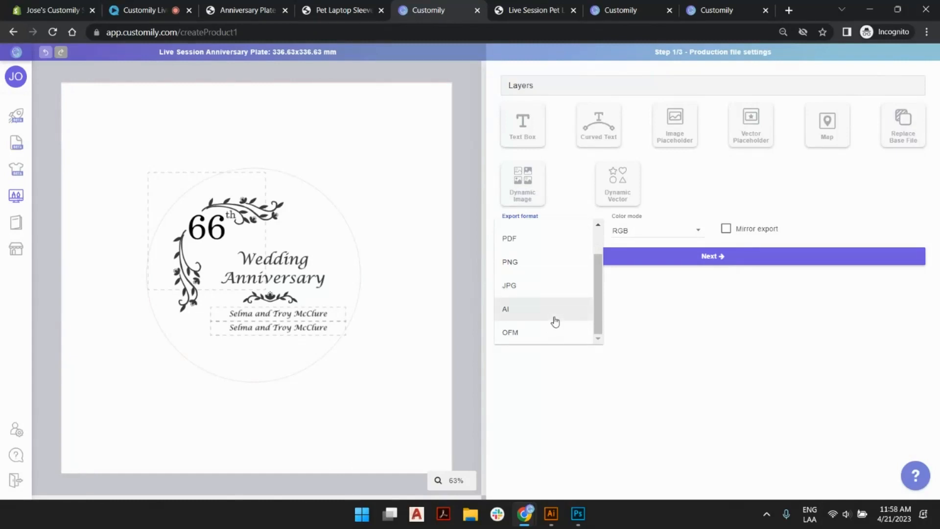
left_click(709, 198)
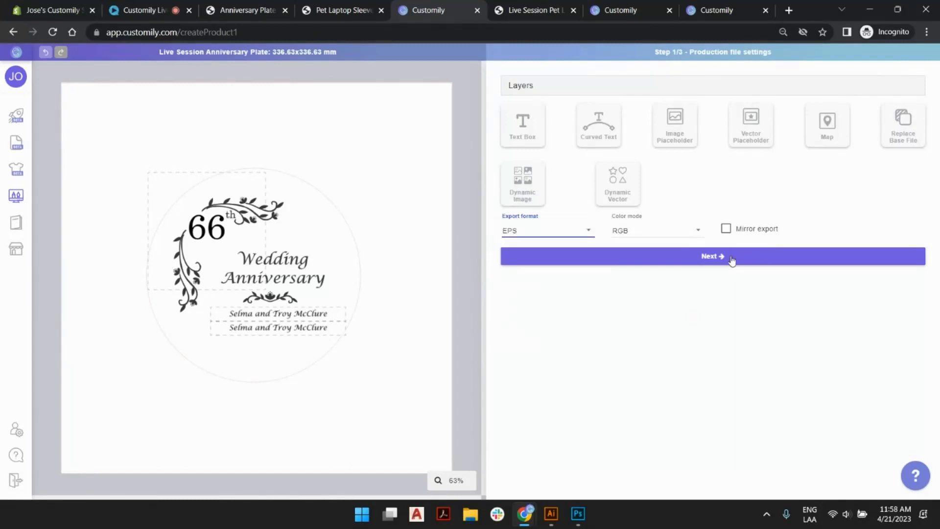
left_click(732, 259)
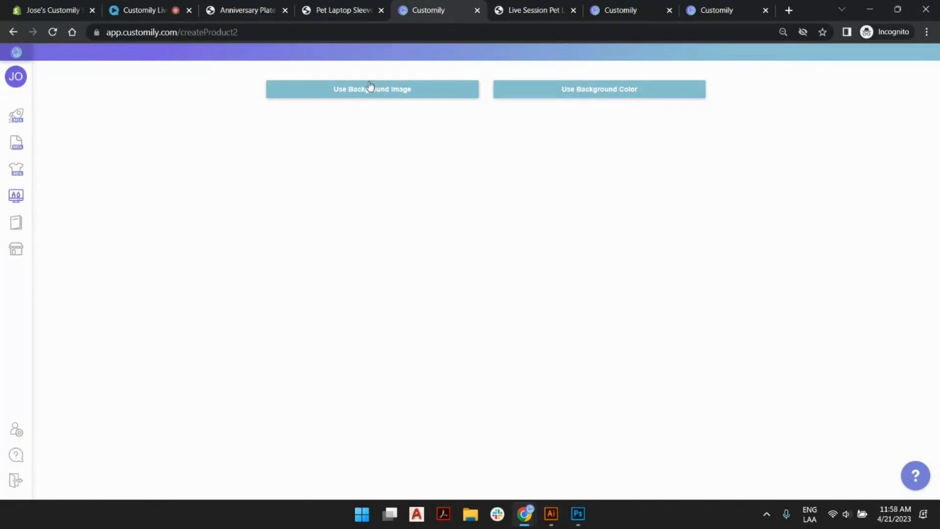
Upload mock up 2.png from the 4-21 folder as the preview's background image.
left_click(392, 94)
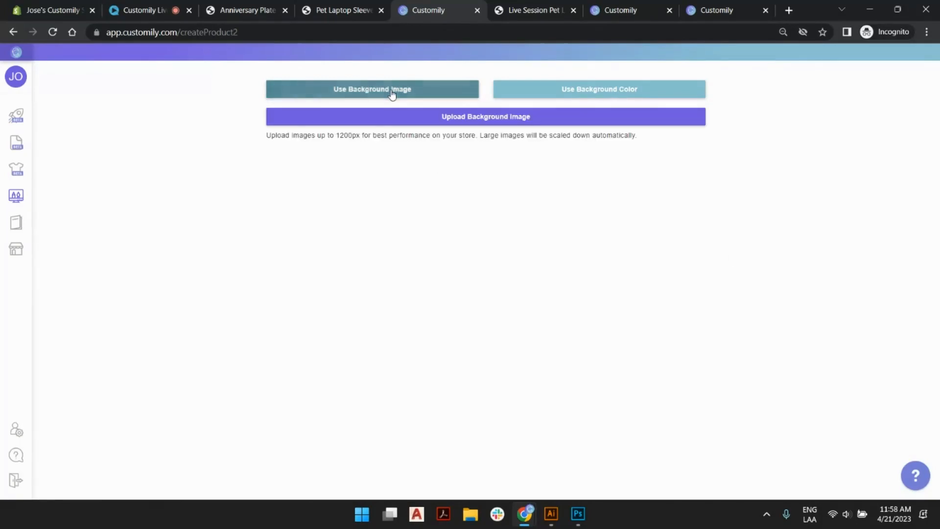
left_click(418, 120)
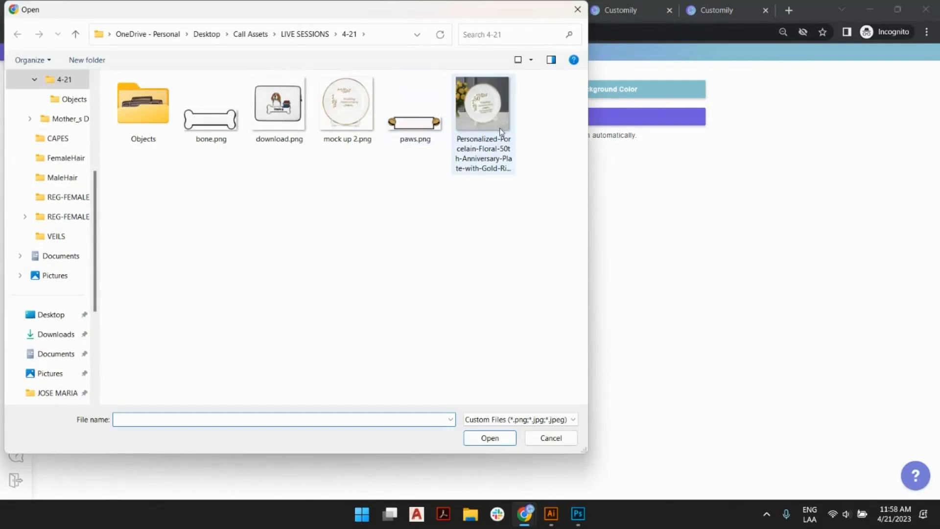
double_click(346, 103)
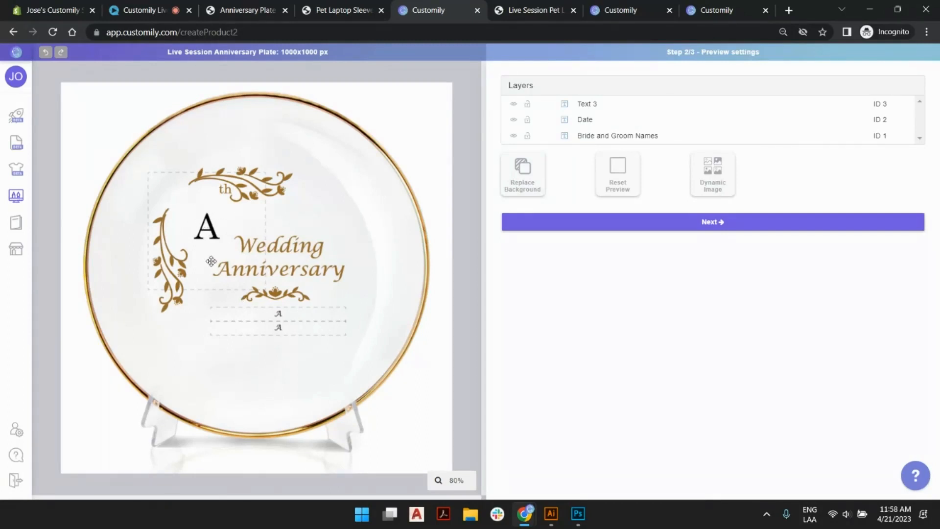
Rename the Text 3 layer as Years.
left_click(590, 106)
left_click(588, 105)
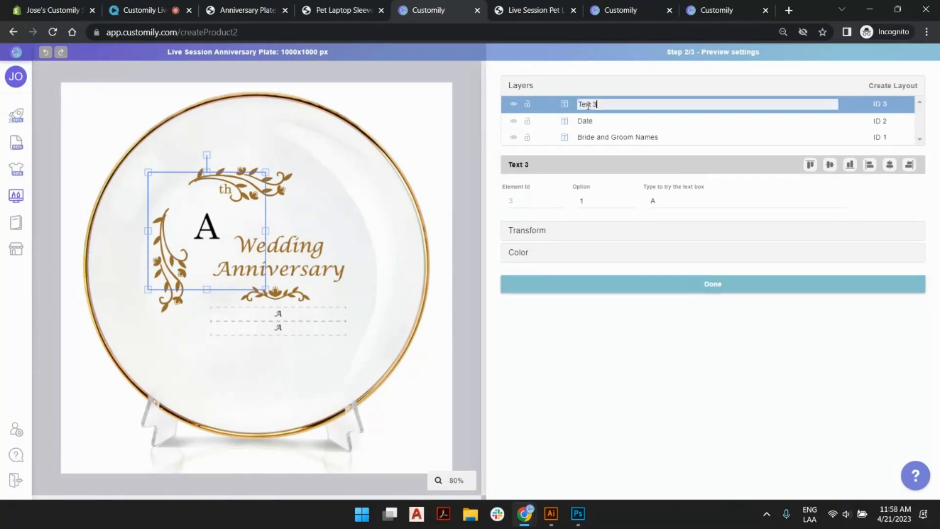
key("ctrl+a")
type("Ye")
key("Return")
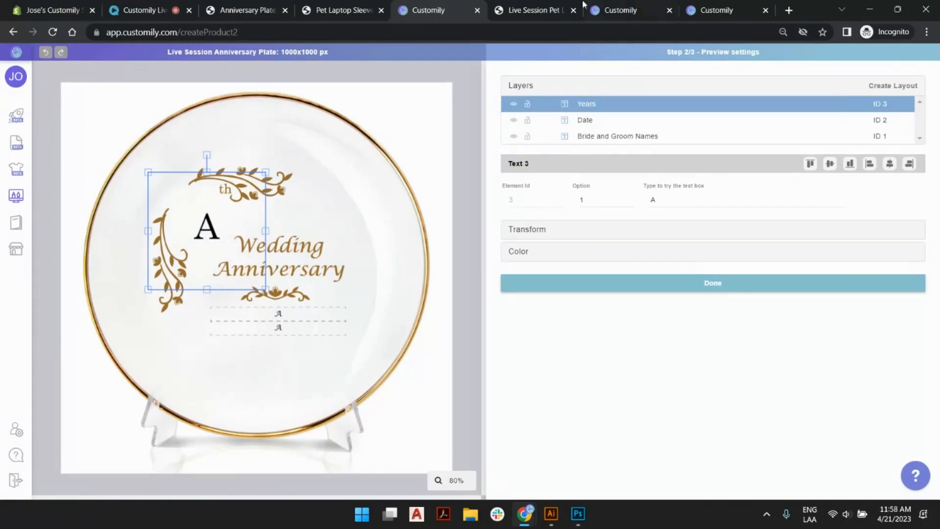
Check the field name on the Anniversary Plate store page, rename the Years layer as Years Celebrated and set its sample text to 50.
left_click(255, 10)
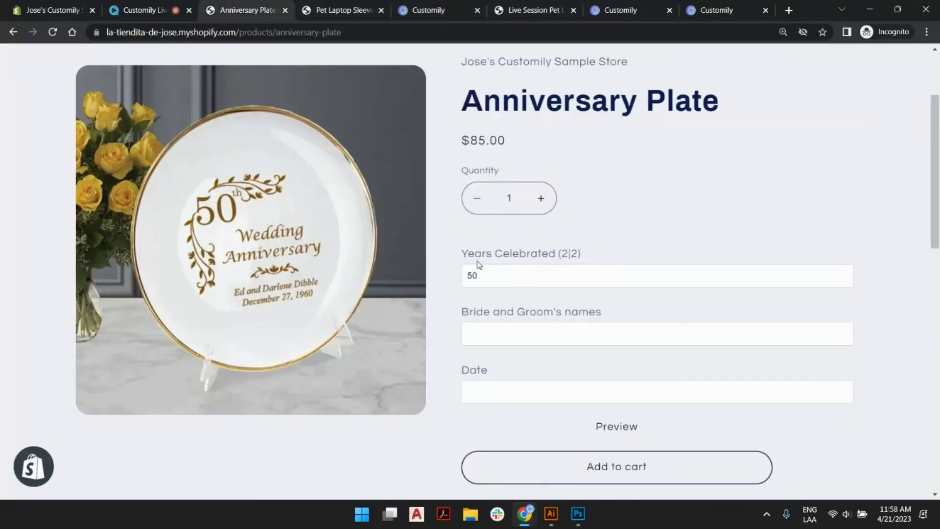
left_click(519, 10)
left_click(431, 10)
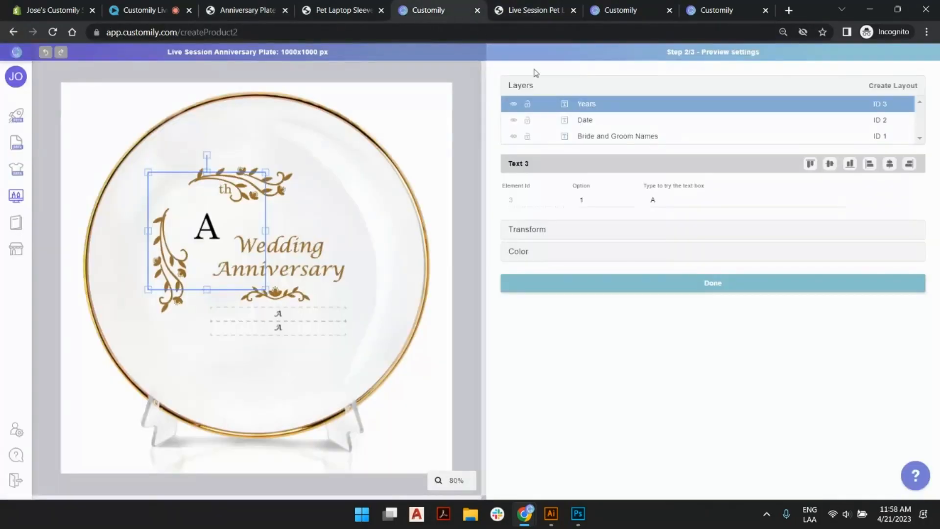
double_click(597, 104)
key("BackSpace")
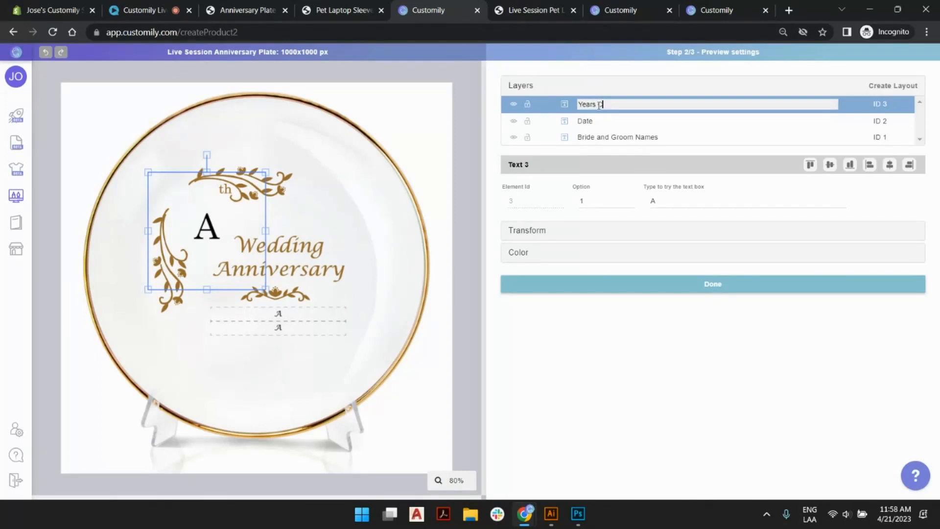
type("Years Celebrated")
key("Return")
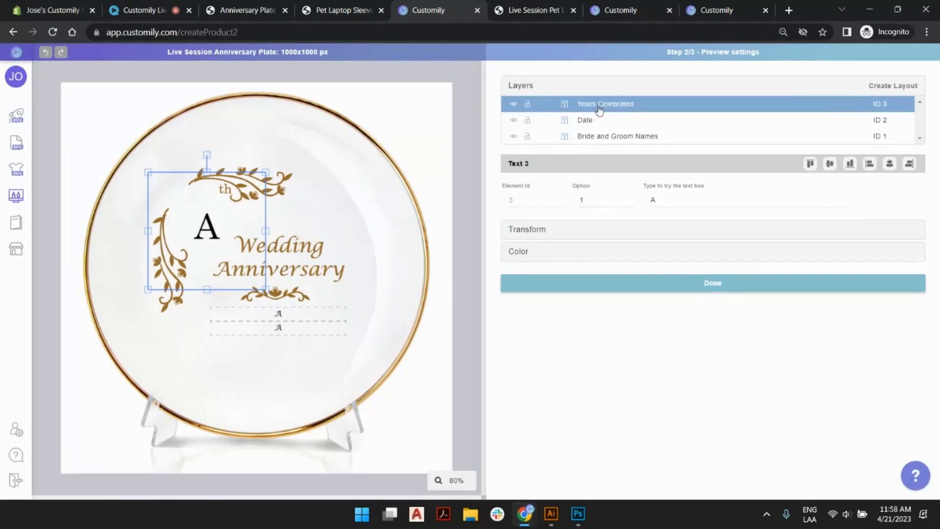
left_click(668, 196)
type("50")
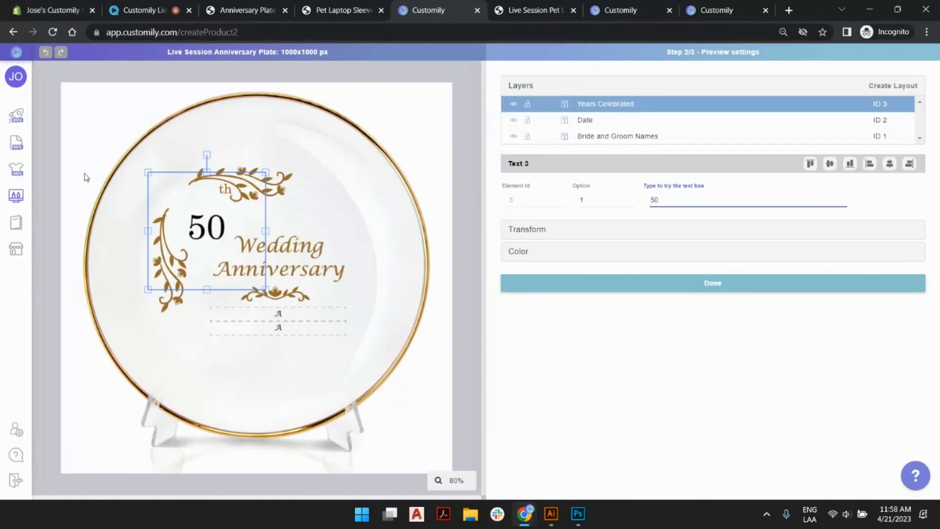
Enlarge all three text boxes together on the plate and move them so the 50 sits just before the "th".
left_click(600, 137, "shift")
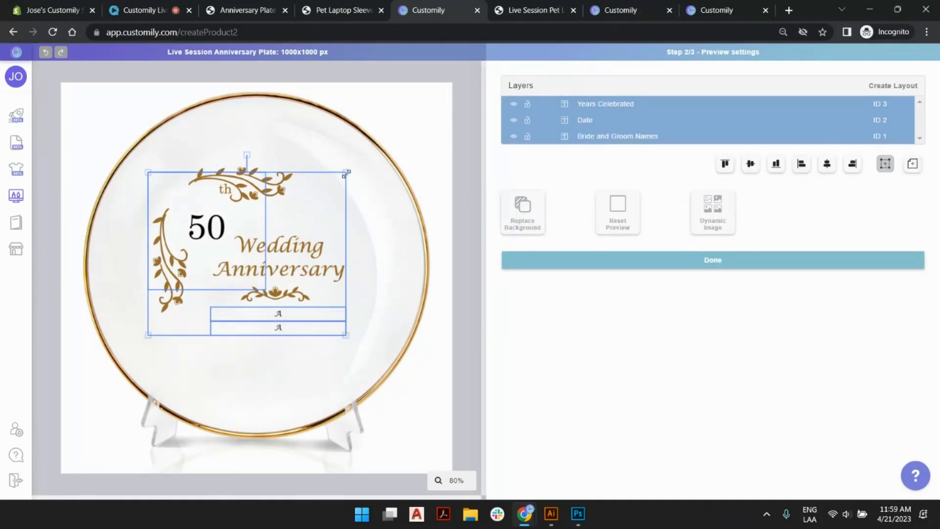
left_click_drag(346, 173, 376, 148)
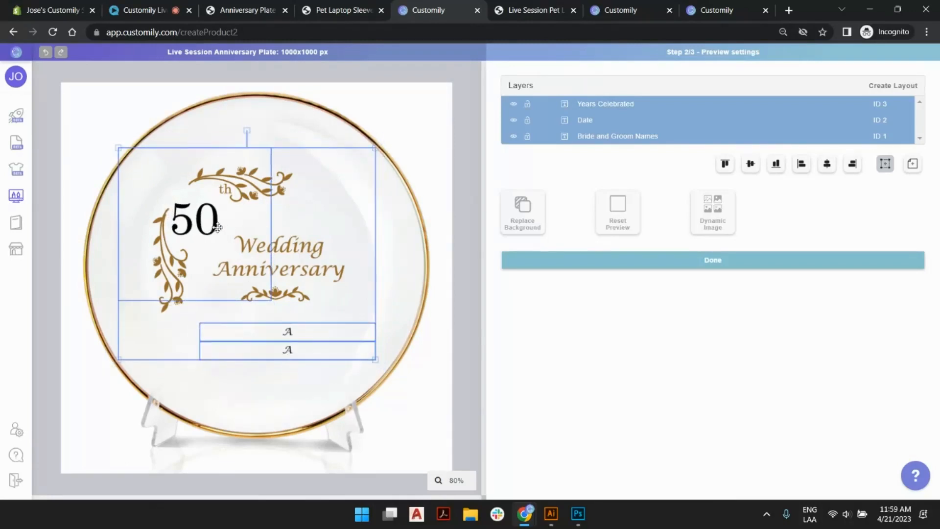
left_click_drag(217, 227, 206, 198)
left_click(440, 303)
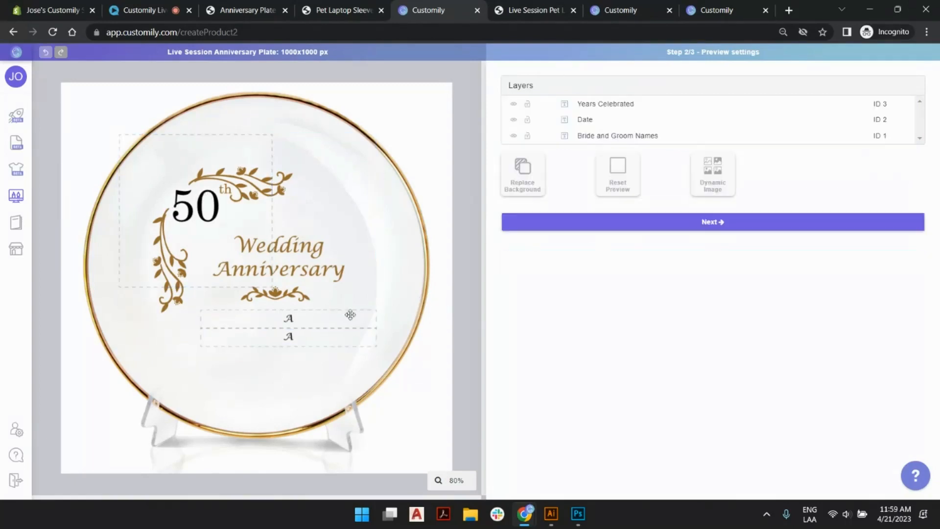
Move the names and date text boxes together so they are centered just below the small ornament under "Wedding Anniversary".
left_click(303, 319)
left_click_drag(287, 321, 275, 316)
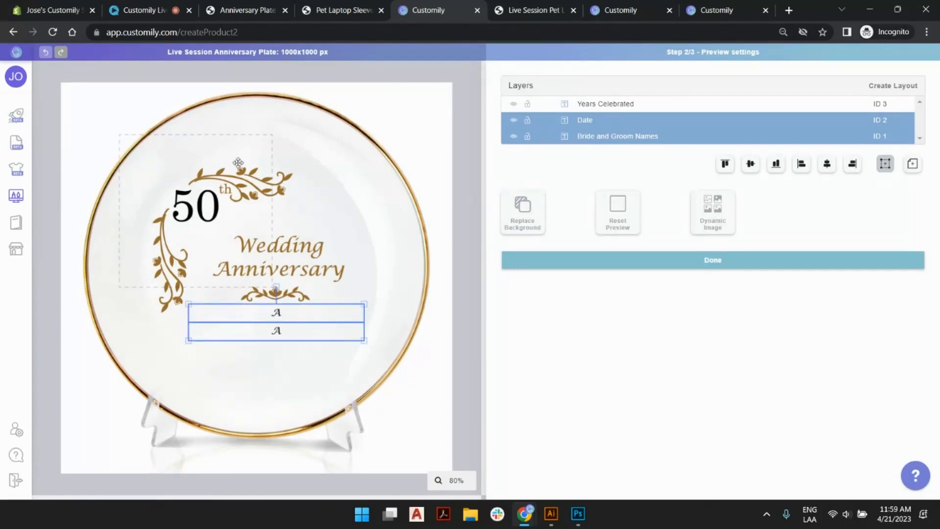
left_click(203, 198)
left_click(304, 238)
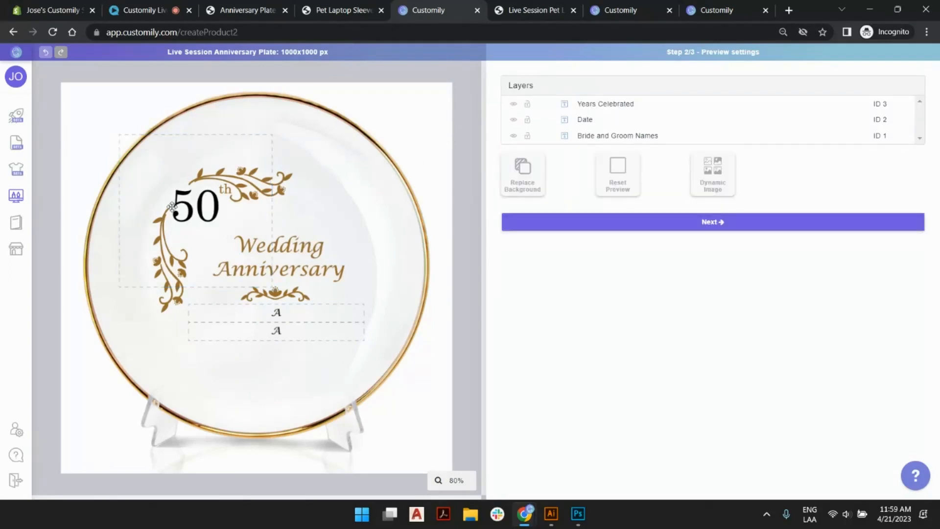
Fill the anniversary number with the golden brown sampled from the vine artwork on the plate.
scroll(166, 208, "up", 1)
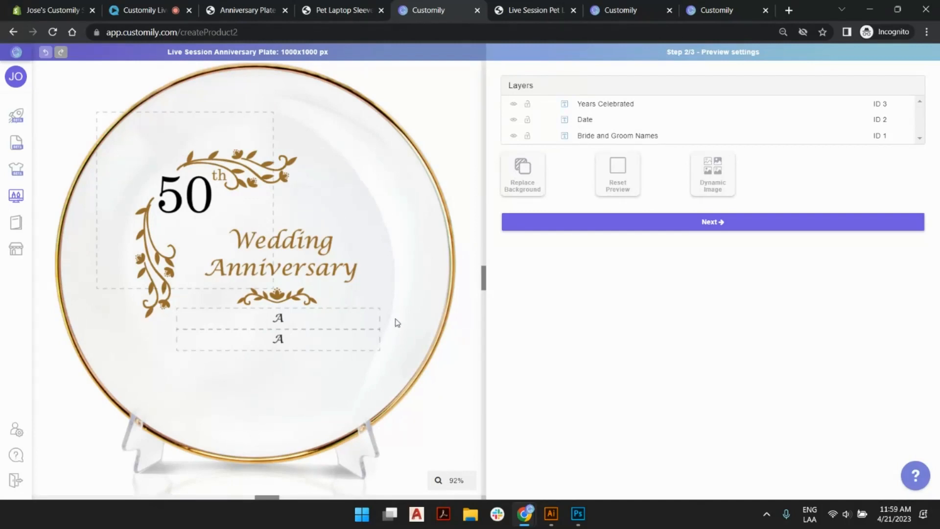
left_click(205, 183)
left_click(526, 250)
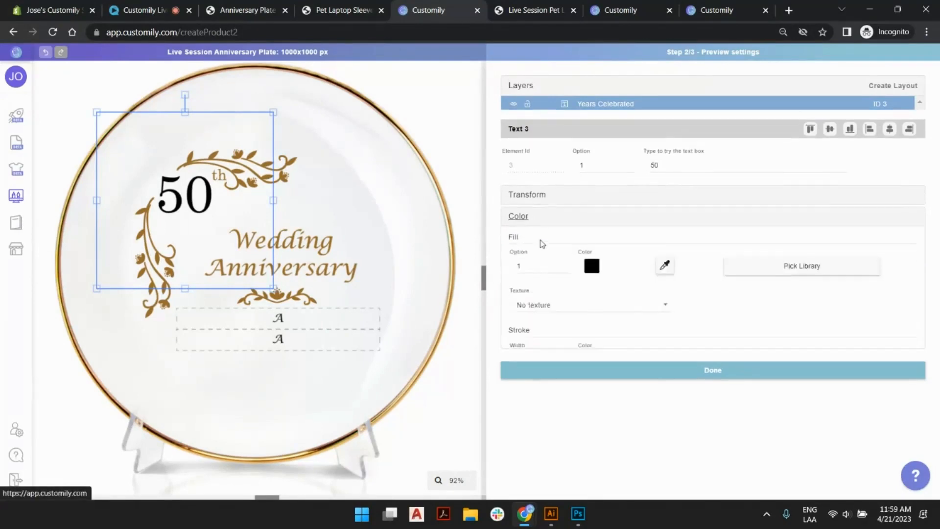
left_click(669, 254)
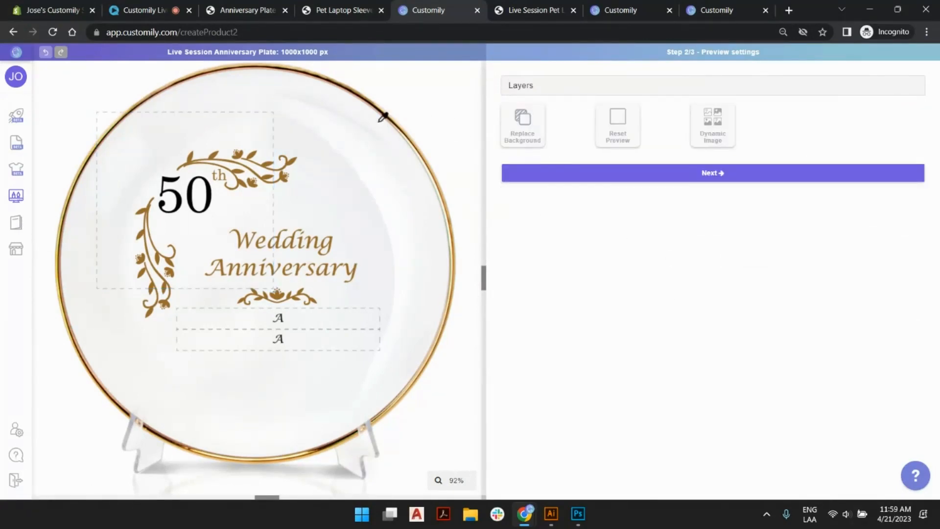
left_click(301, 154)
left_click(512, 290)
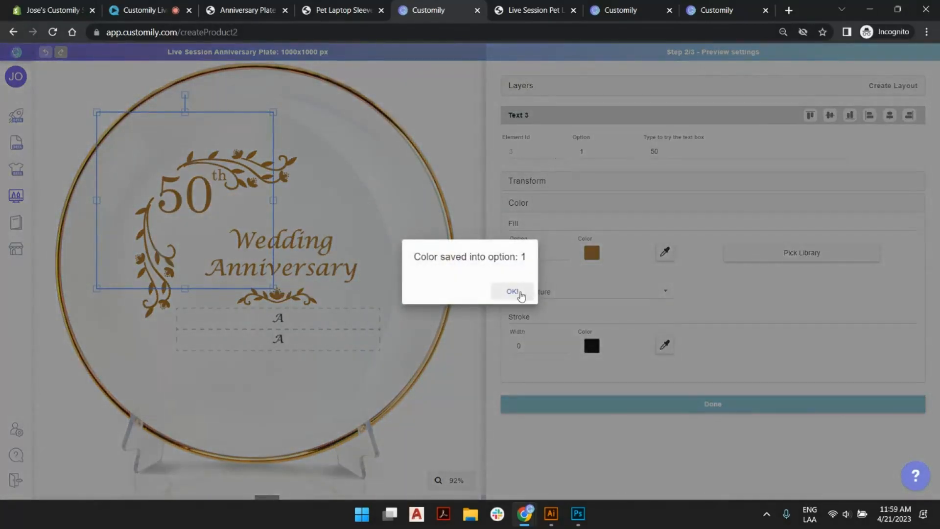
Fill the Bride and Groom Names text with the golden brown sampled from the vine artwork.
left_click(286, 309)
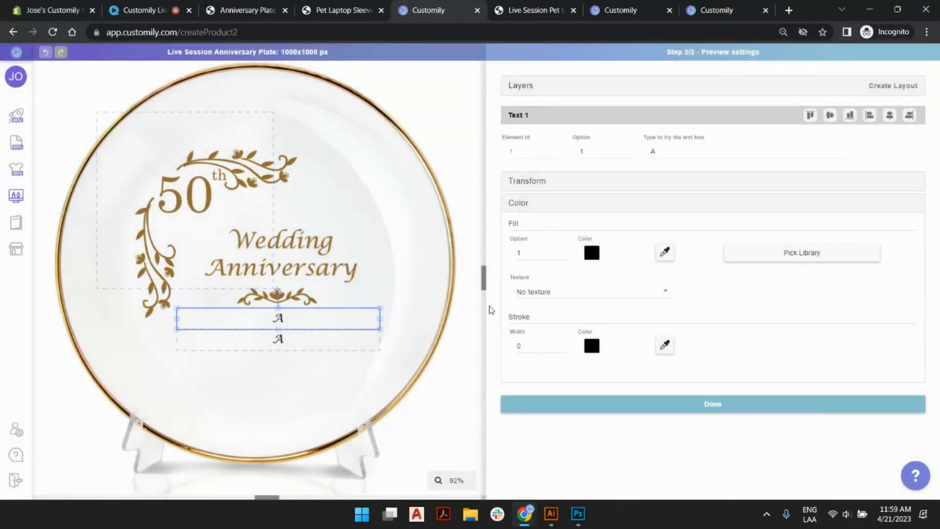
left_click(591, 252)
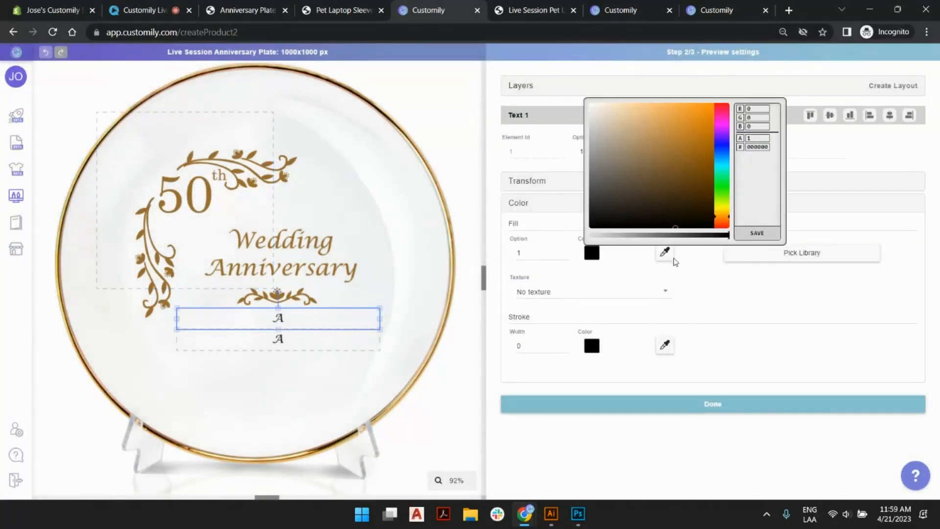
left_click(664, 252)
left_click(296, 160)
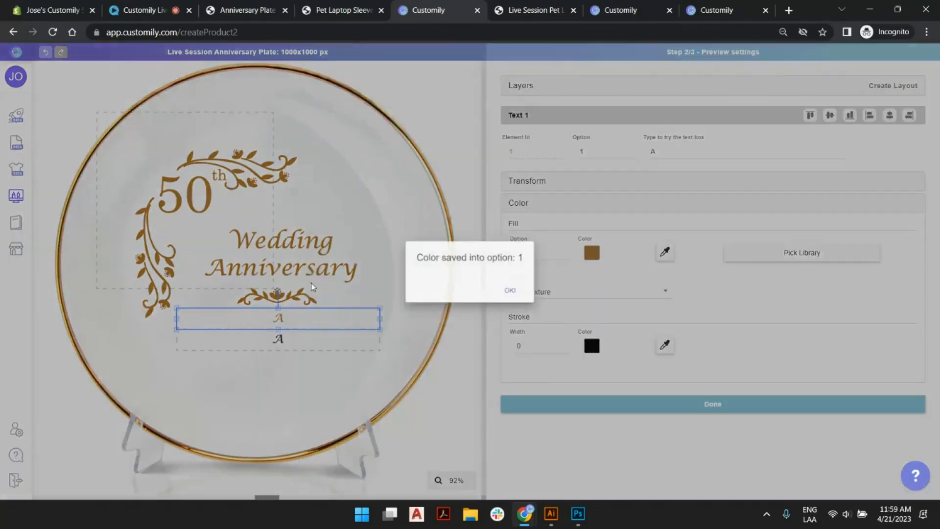
left_click(501, 290)
Fill the Date text with the golden brown sampled from the vine artwork and deselect its text box.
left_click(357, 332)
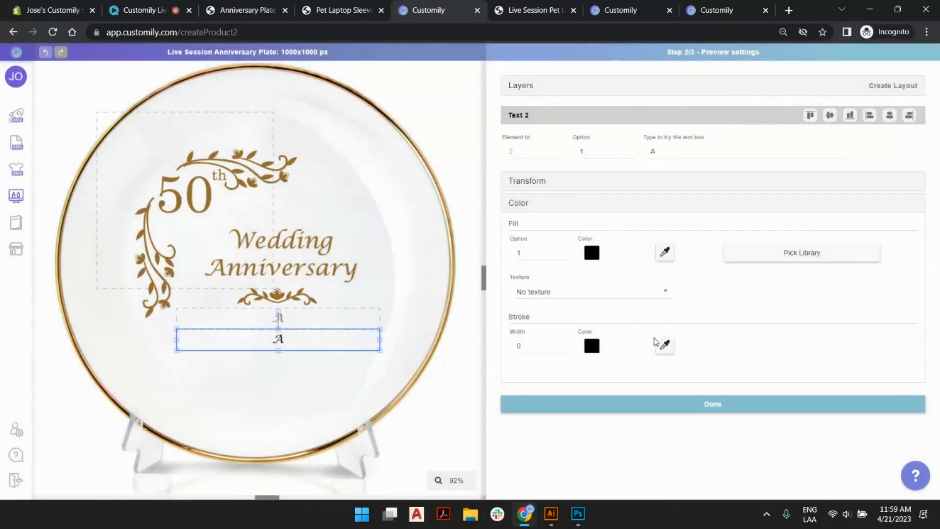
left_click(664, 251)
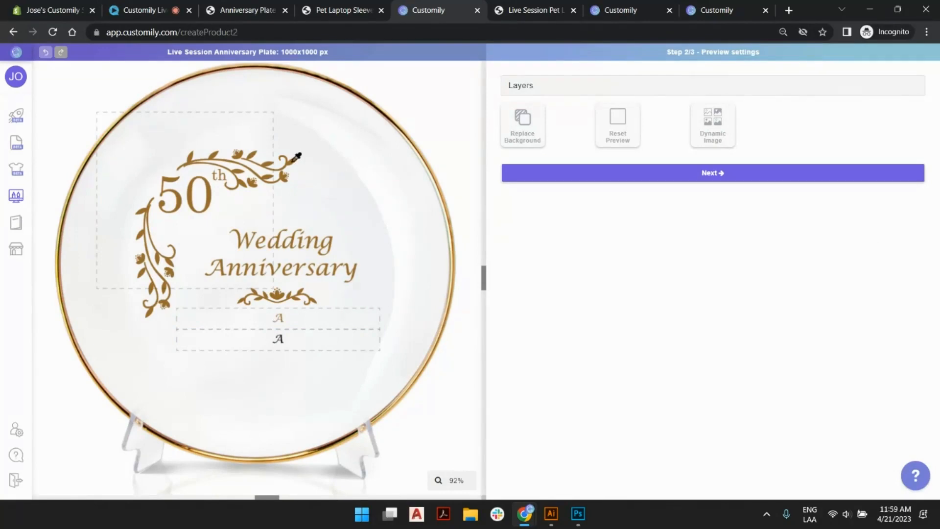
left_click(294, 160)
left_click(507, 291)
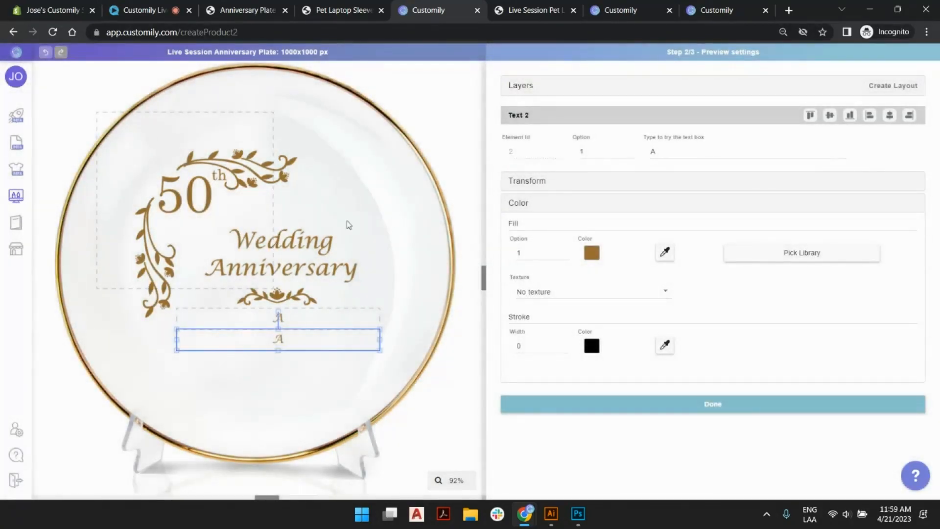
scroll(274, 251, "down", 1)
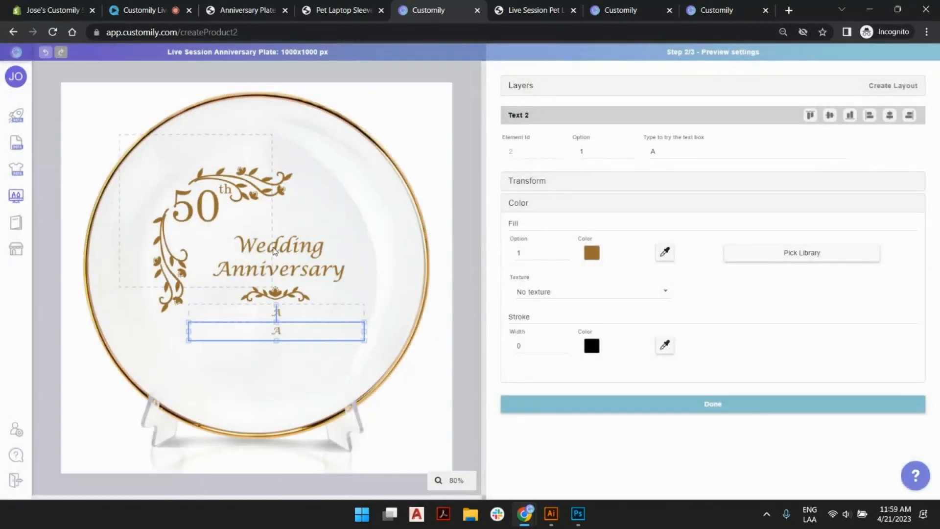
left_click(477, 97)
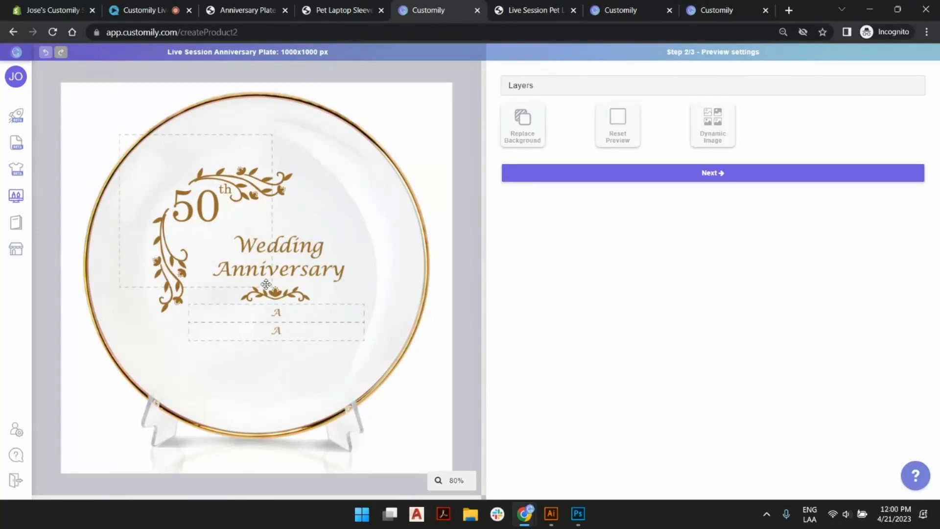
Finish the preview settings, save the anniversary plate template, and proceed to connecting it with a Shopify product.
left_click(686, 172)
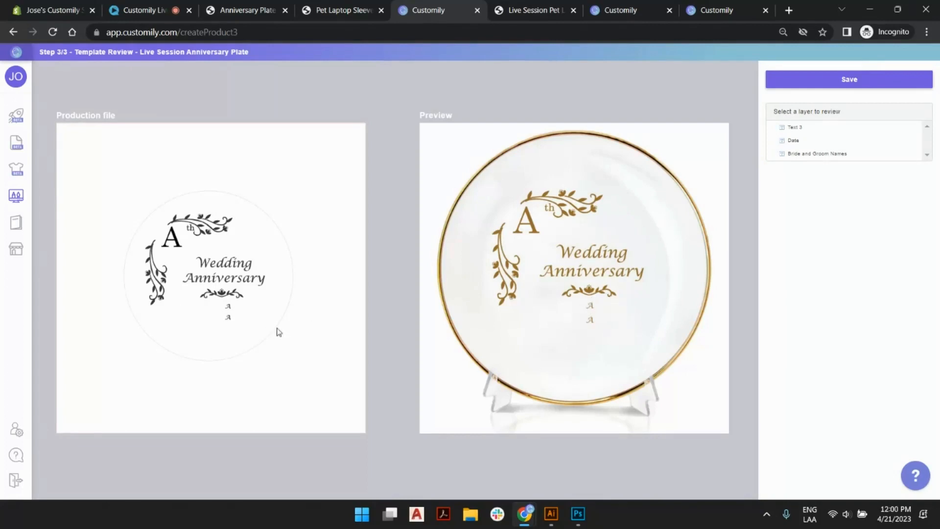
left_click(846, 84)
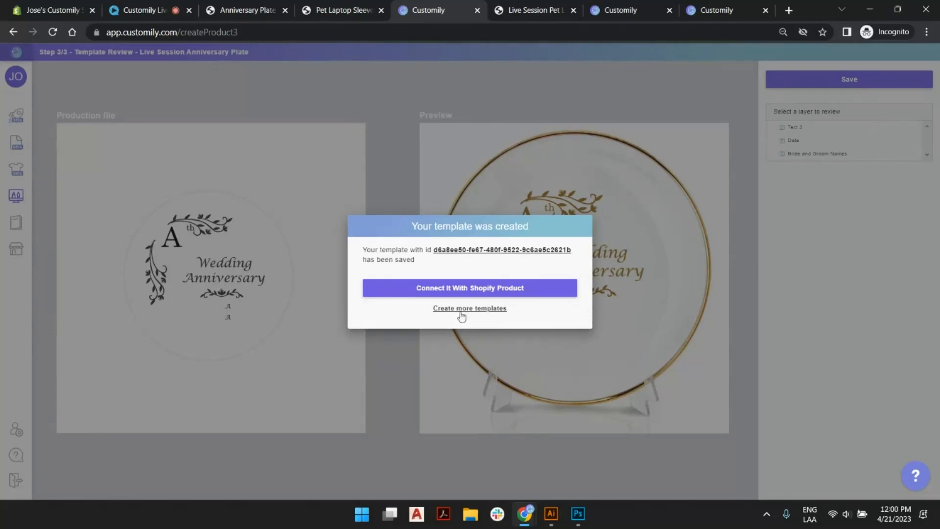
left_click(509, 289)
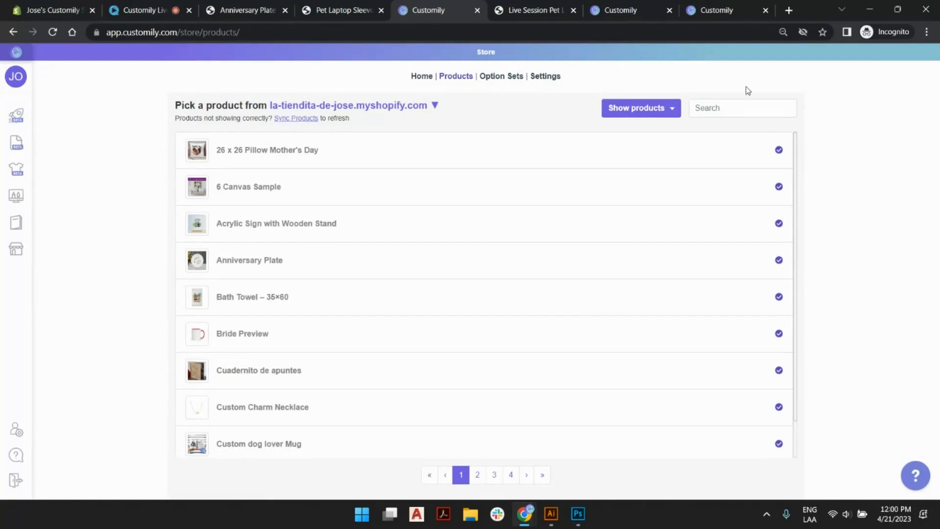
Search the store's products for "plate" and open the Live Session Anniversary Plate product.
left_click(736, 106)
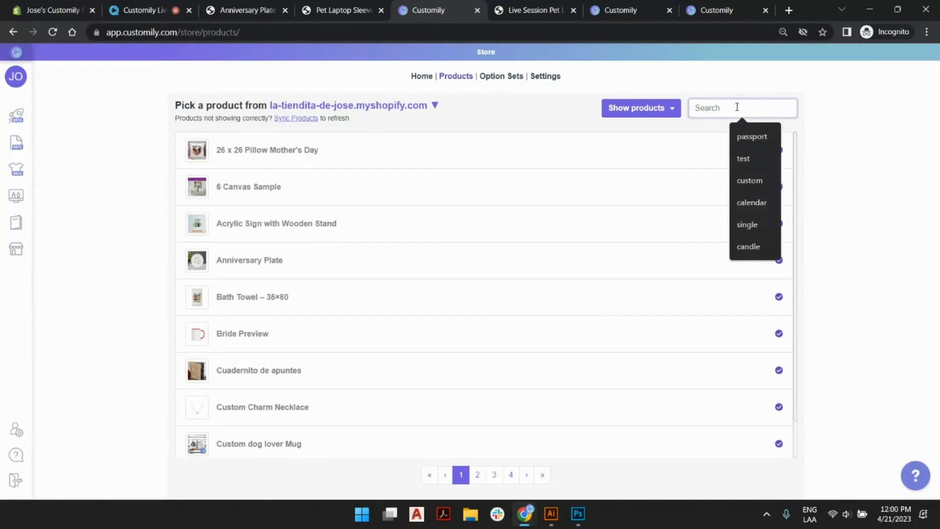
type("plate")
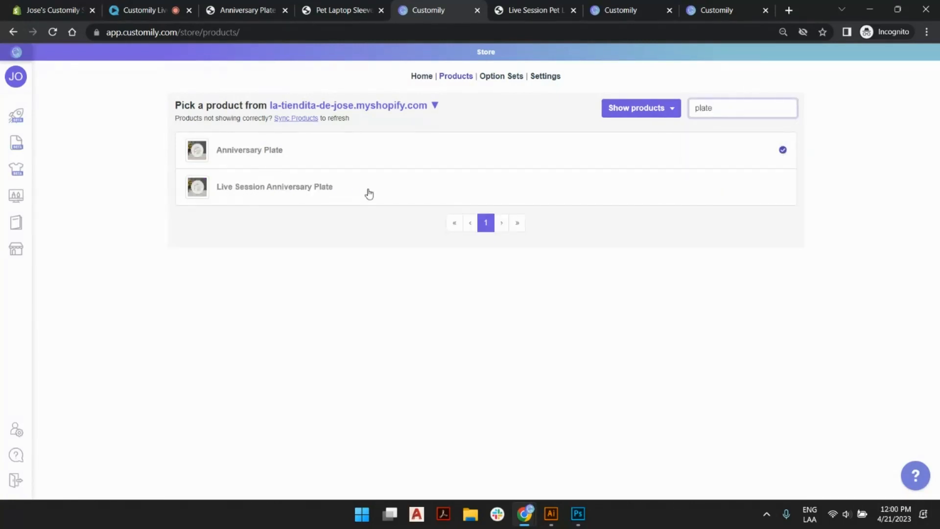
left_click(318, 191)
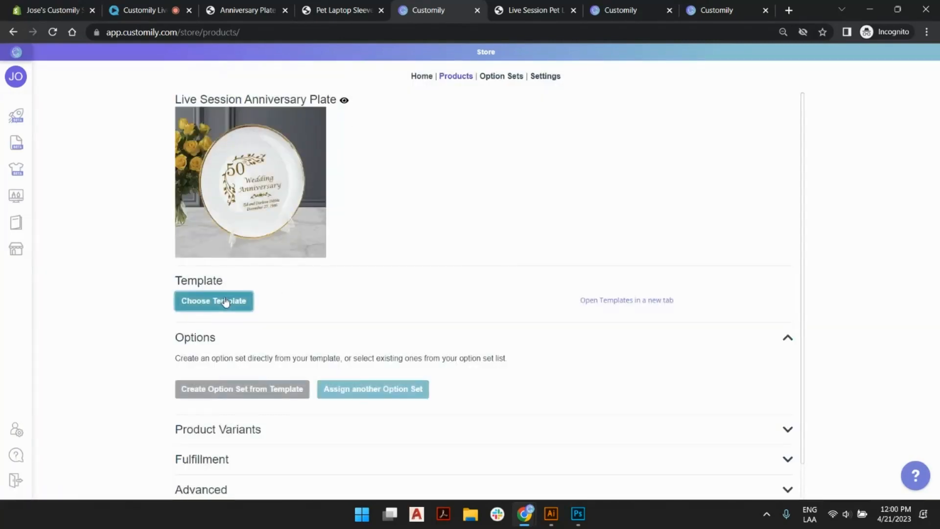
Assign the Live Session Anniversary Plate template from the last page of the template list to the product.
scroll(555, 235, "down", 1)
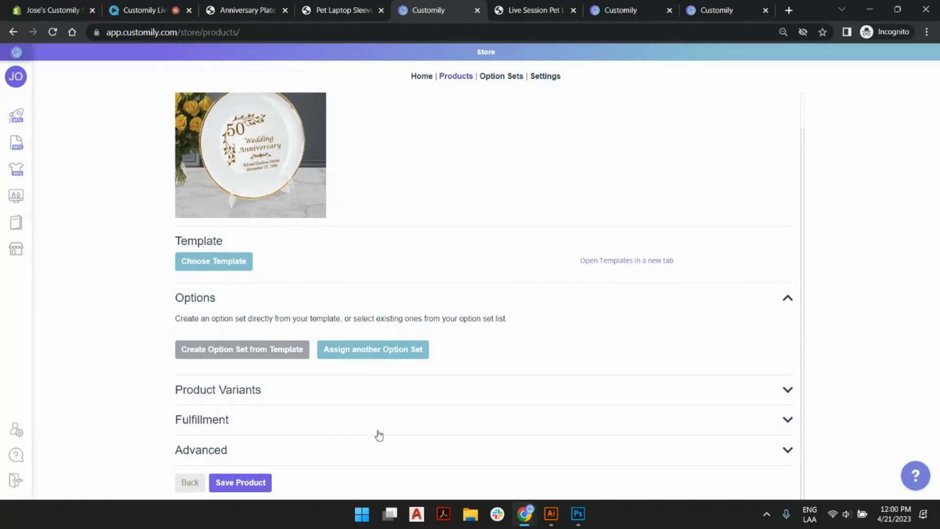
scroll(517, 172, "up", 1)
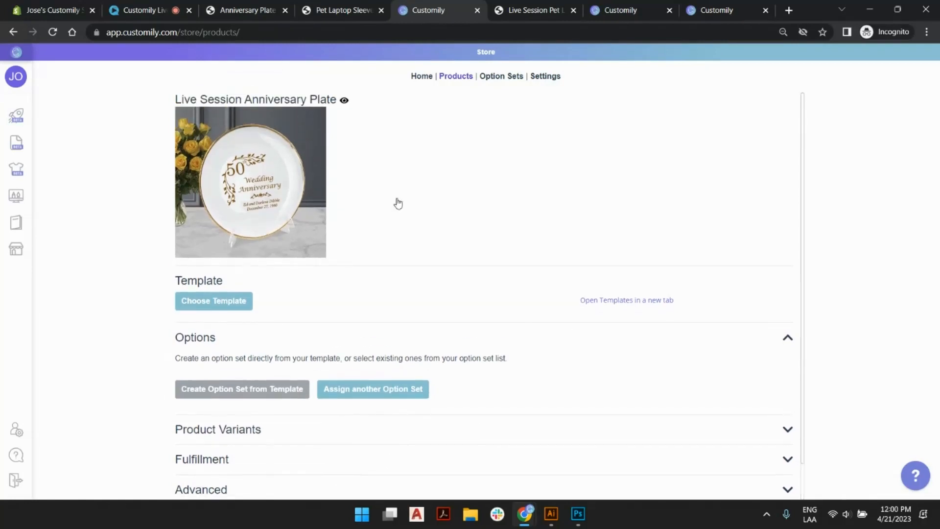
left_click(237, 301)
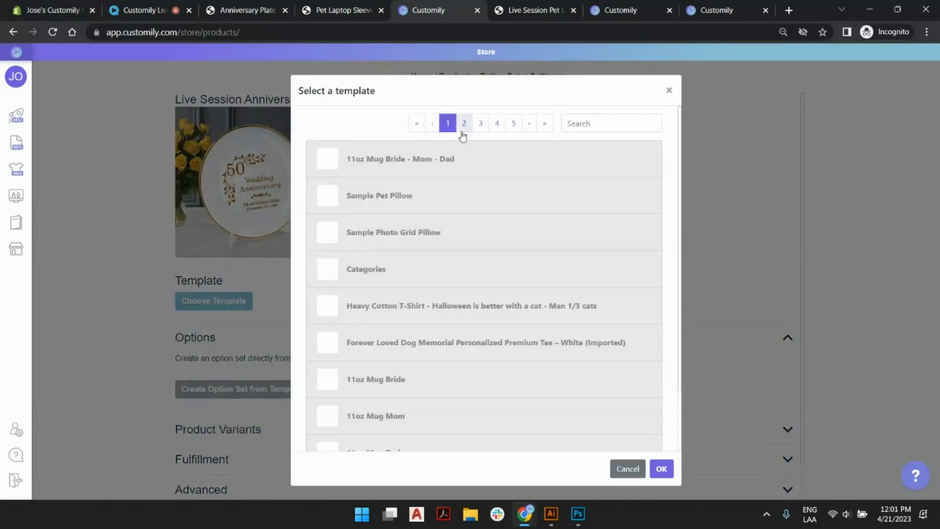
left_click(547, 123)
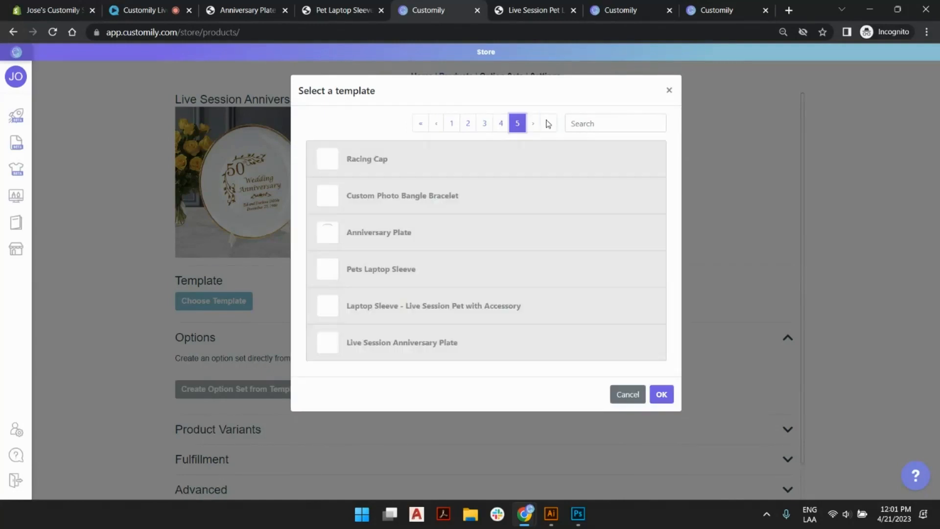
left_click(443, 343)
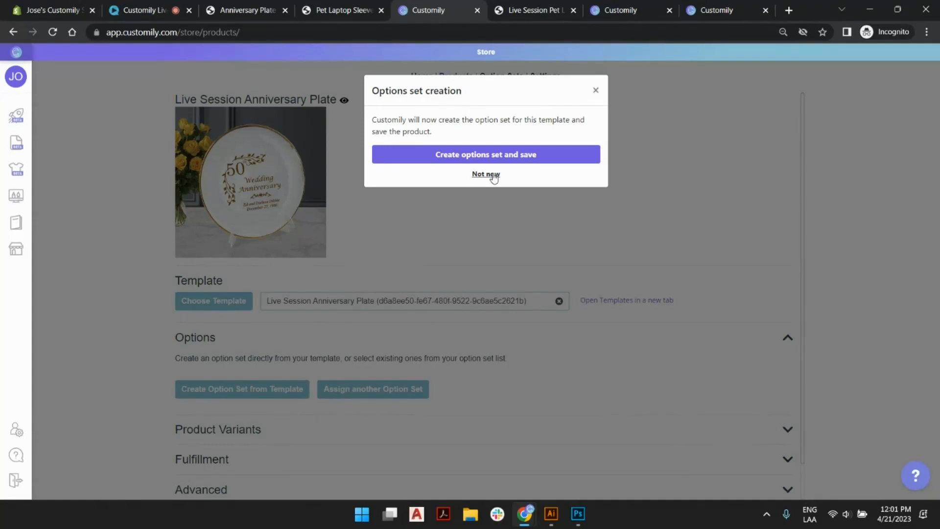
Create the option set from the assigned template and save the product.
left_click(457, 155)
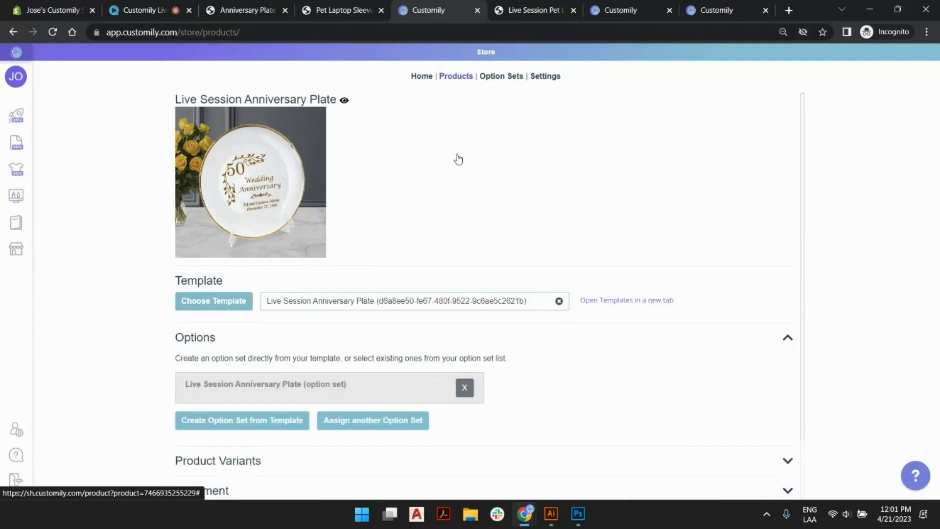
scroll(457, 159, "down", 2)
left_click(253, 479)
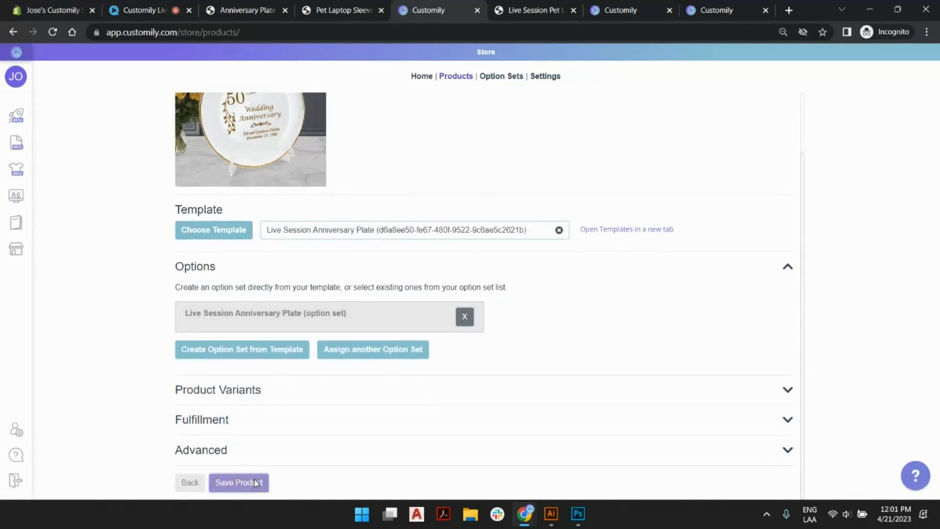
scroll(371, 181, "up", 2)
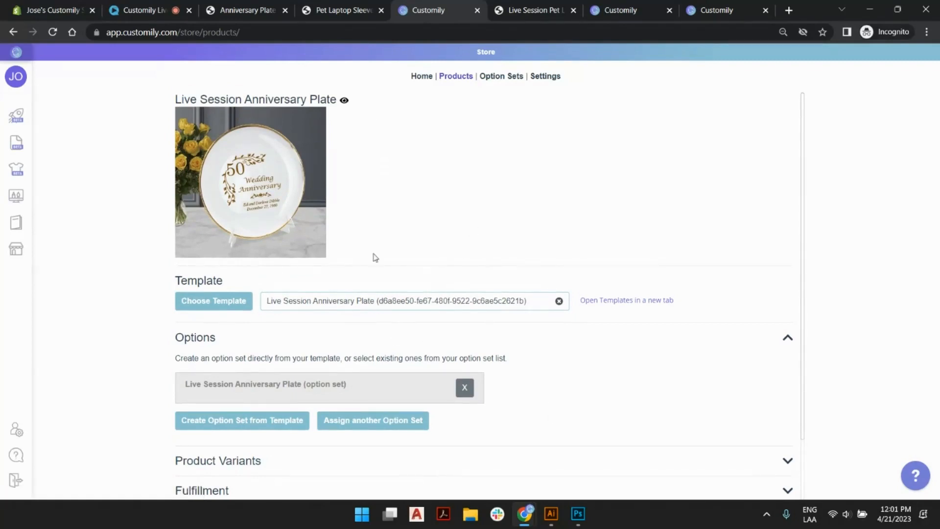
Open the product's storefront page and test the Bride and Groom Names field with "Bride and Groom".
left_click(345, 101)
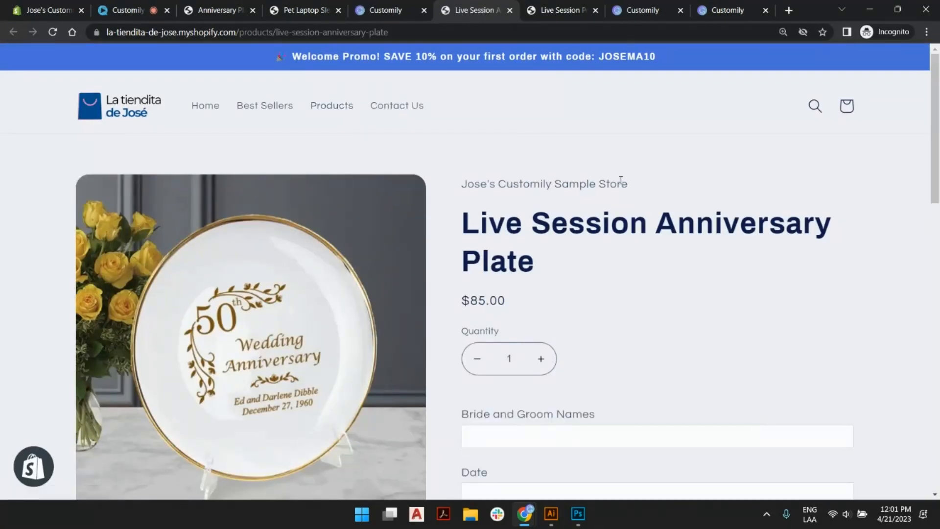
scroll(622, 184, "down", 3)
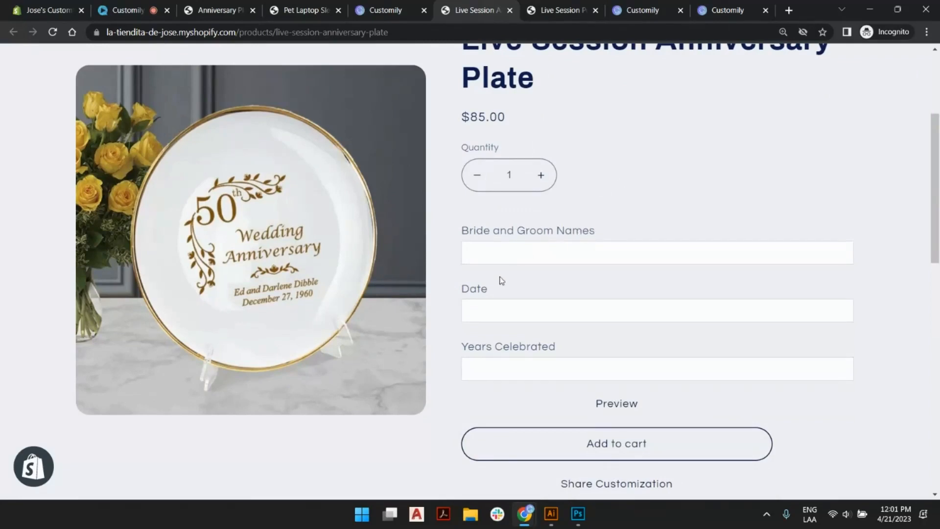
left_click(549, 252)
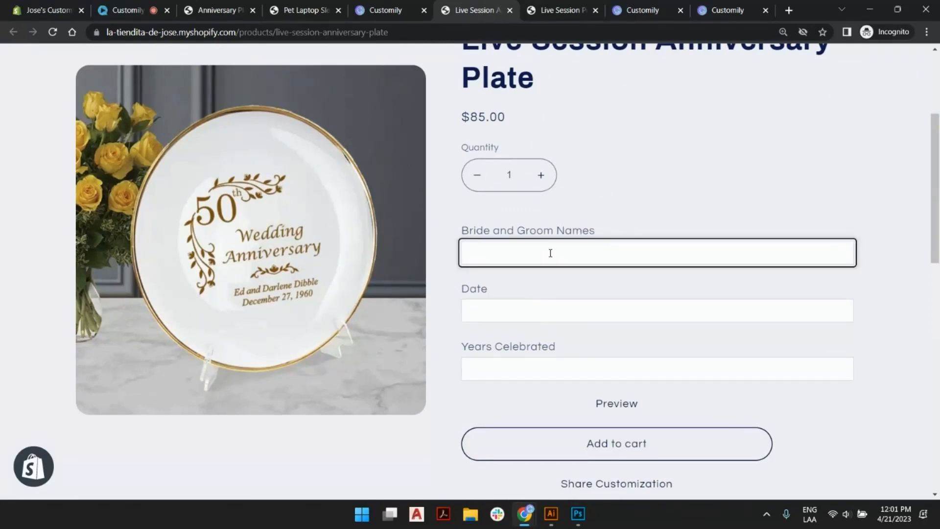
type("Bride a")
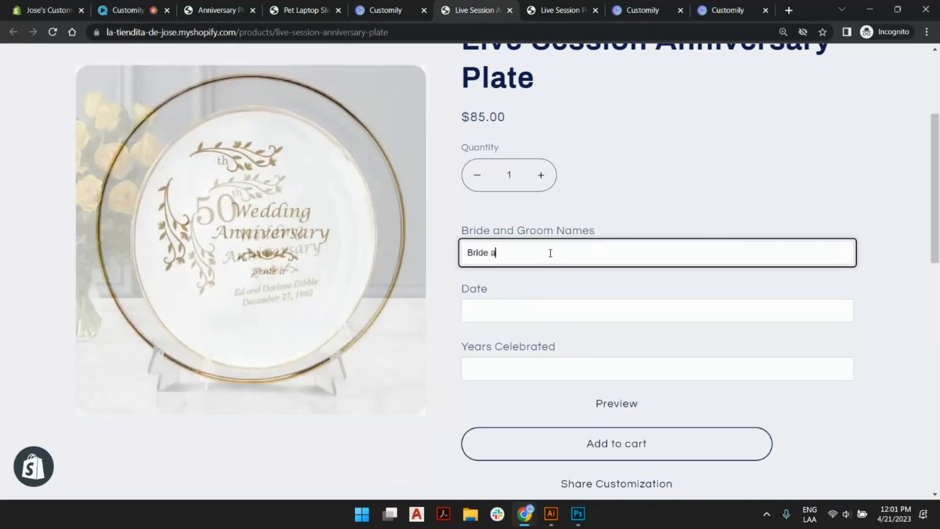
type("nd Groom")
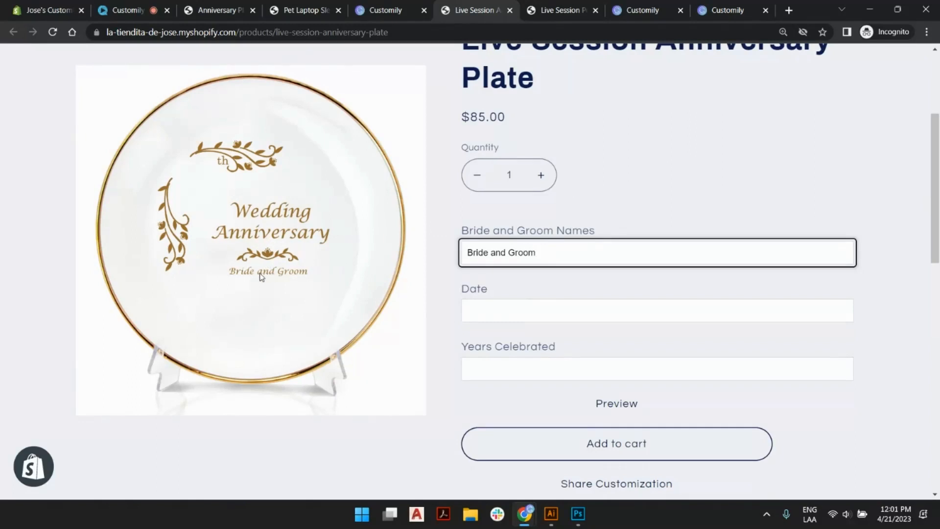
Test the remaining storefront fields with the date 25/8/2015 and 50 as Years Celebrated.
left_click(513, 305)
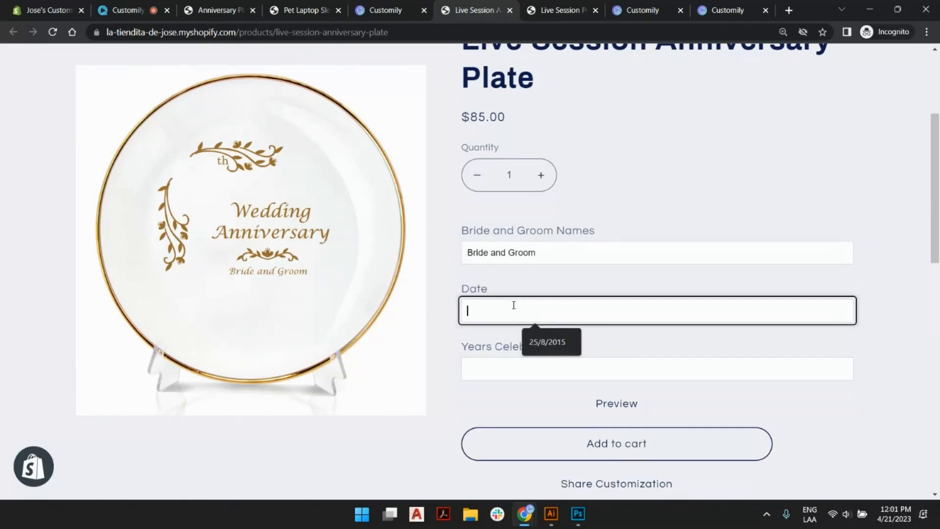
left_click(539, 341)
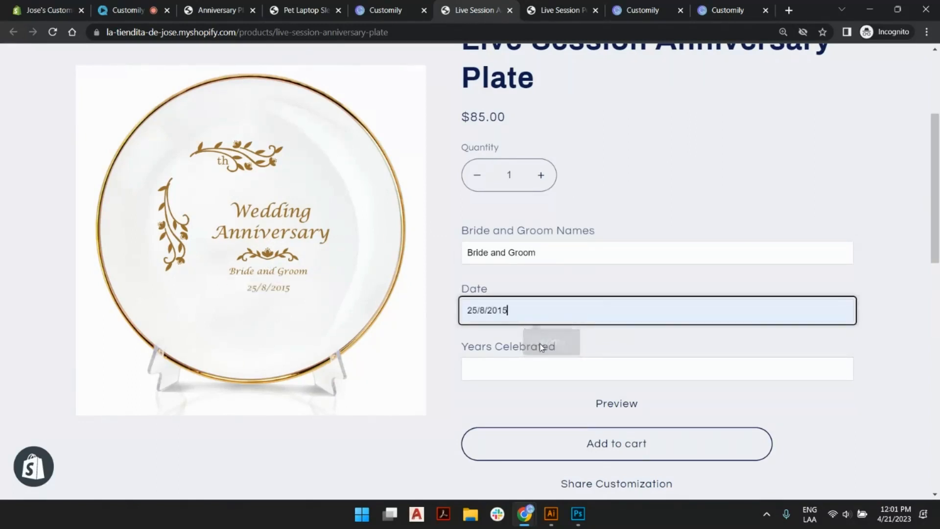
left_click(538, 368)
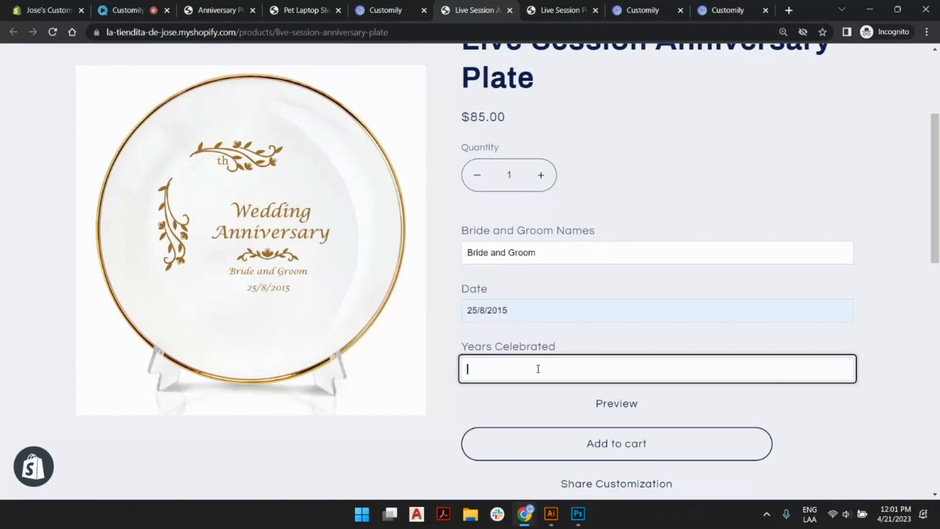
type("50")
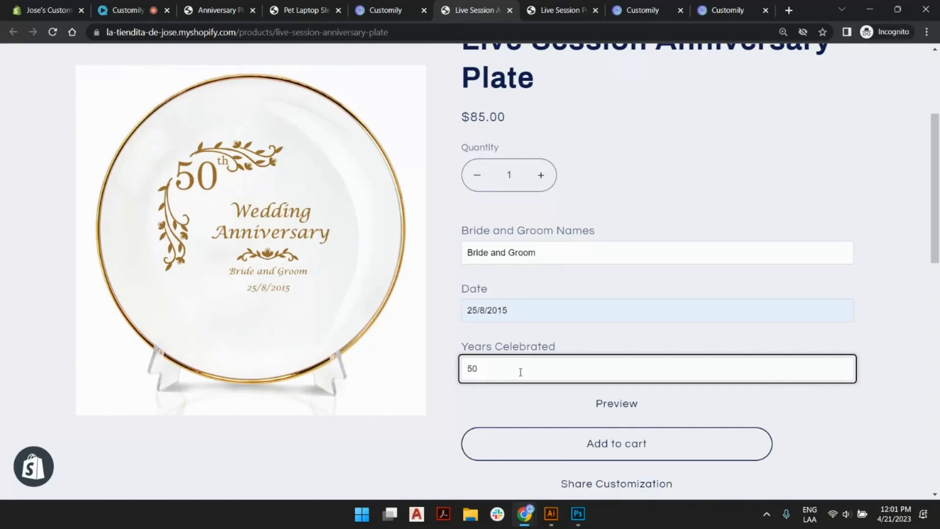
Back in Customily, open the product's option set and give the Years Celebrated option an initial value of 50.
left_click(379, 9)
scroll(251, 310, "down", 2)
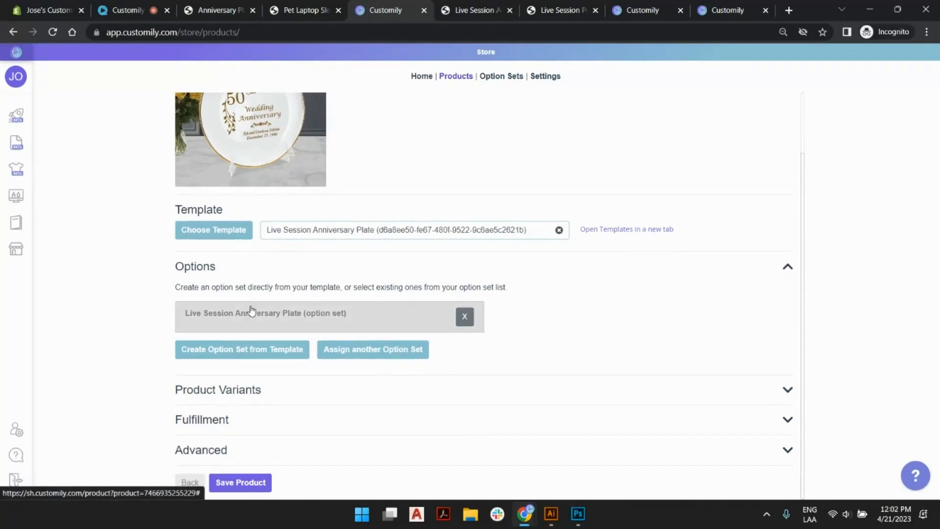
left_click(260, 311)
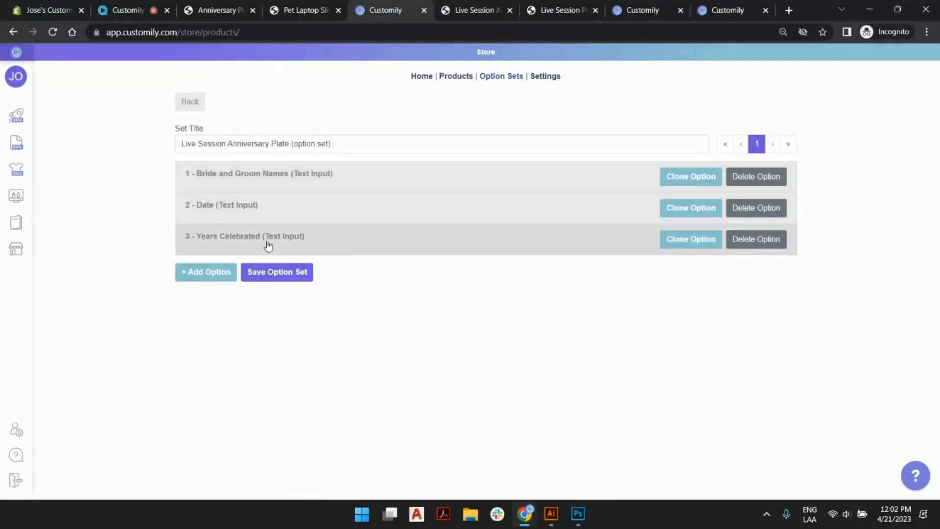
left_click(286, 242)
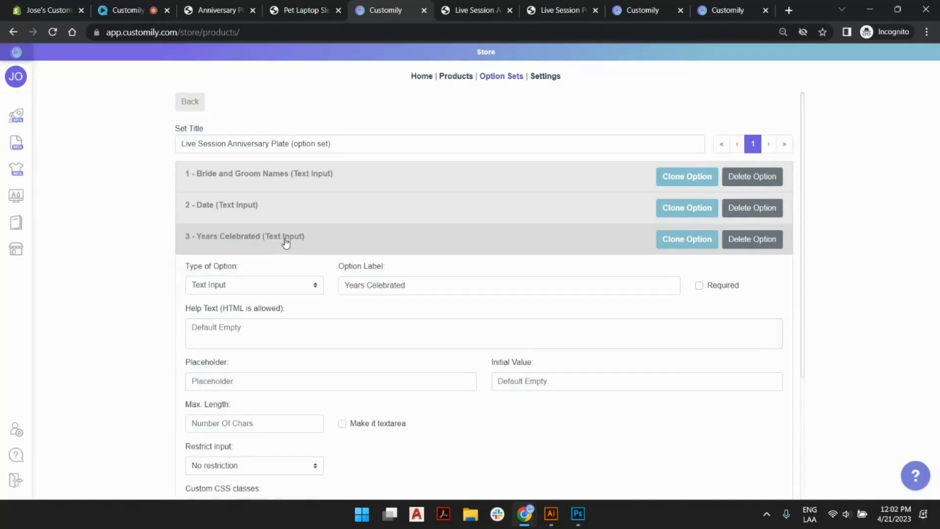
scroll(172, 286, "down", 4)
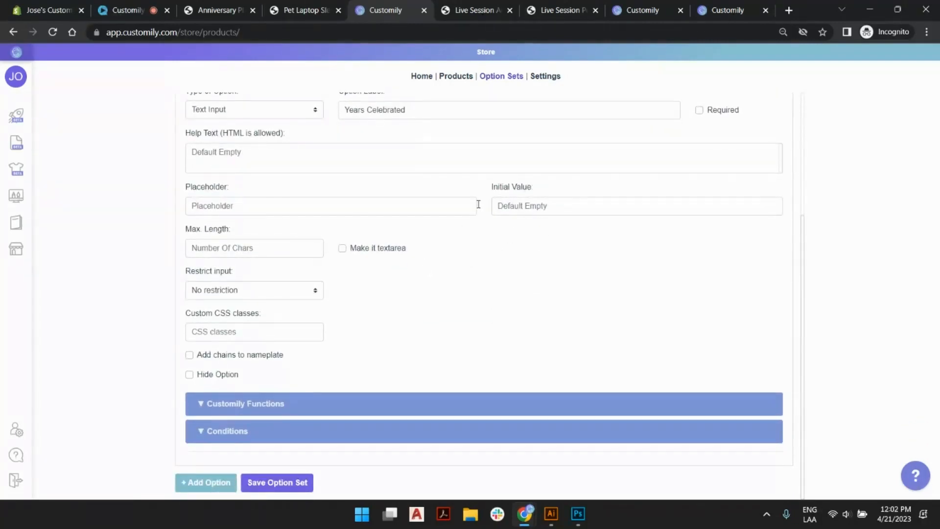
left_click(557, 204)
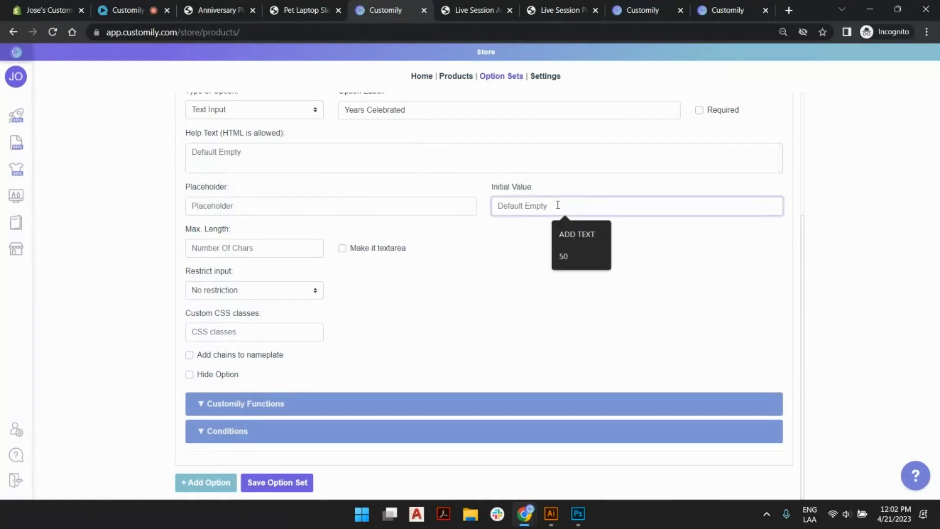
type("50")
left_click(540, 231)
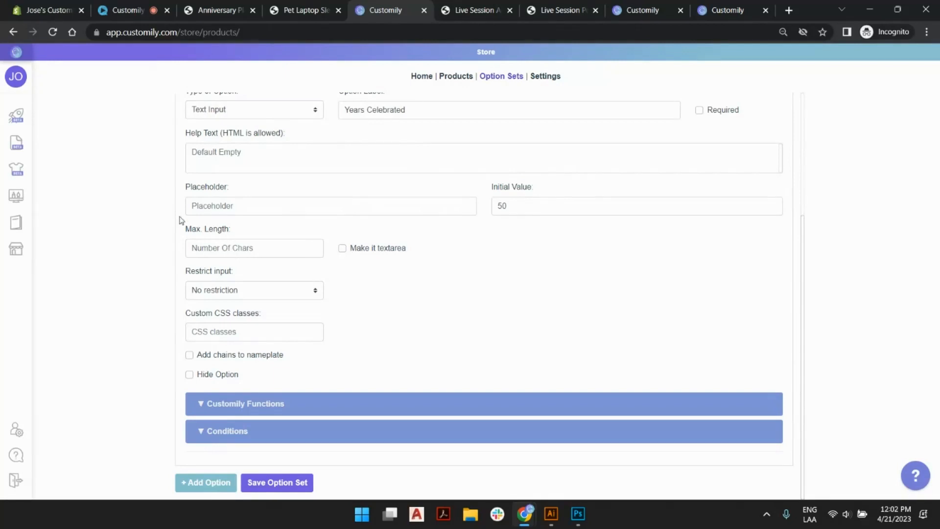
Limit Years Celebrated to a maximum length of 2 and only numbers (no spaces), and save the option set.
left_click(205, 247)
type("2")
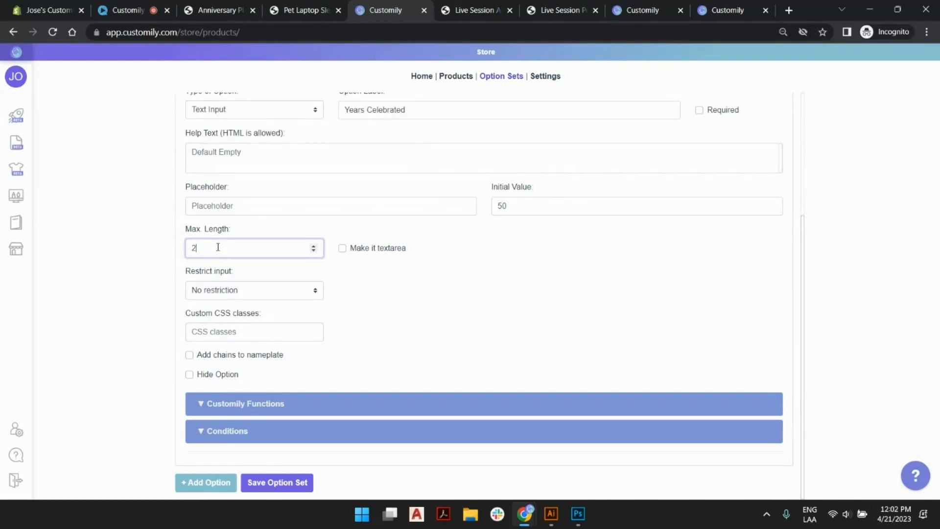
left_click(234, 291)
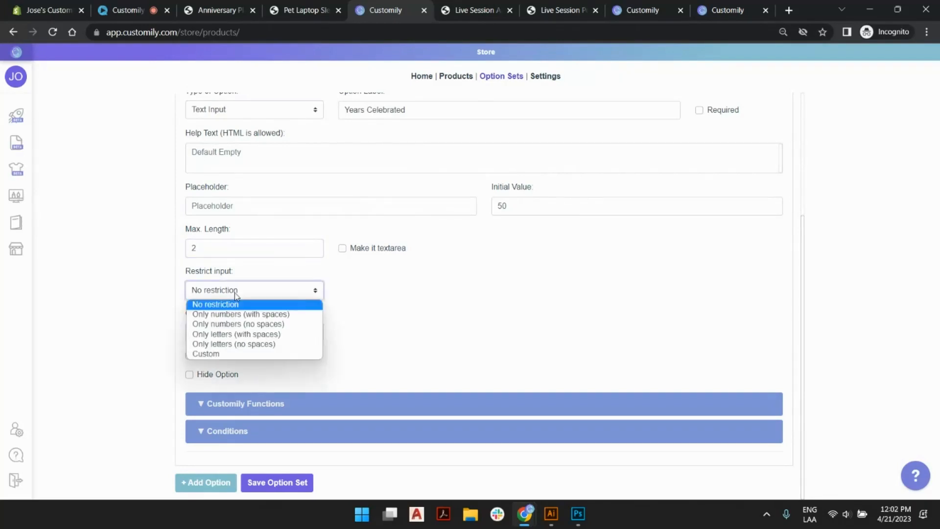
left_click(238, 323)
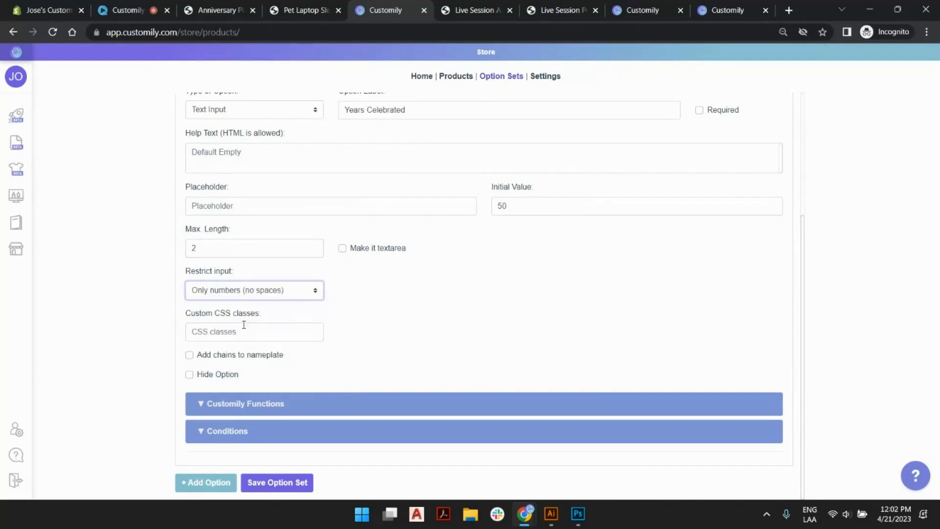
left_click(277, 482)
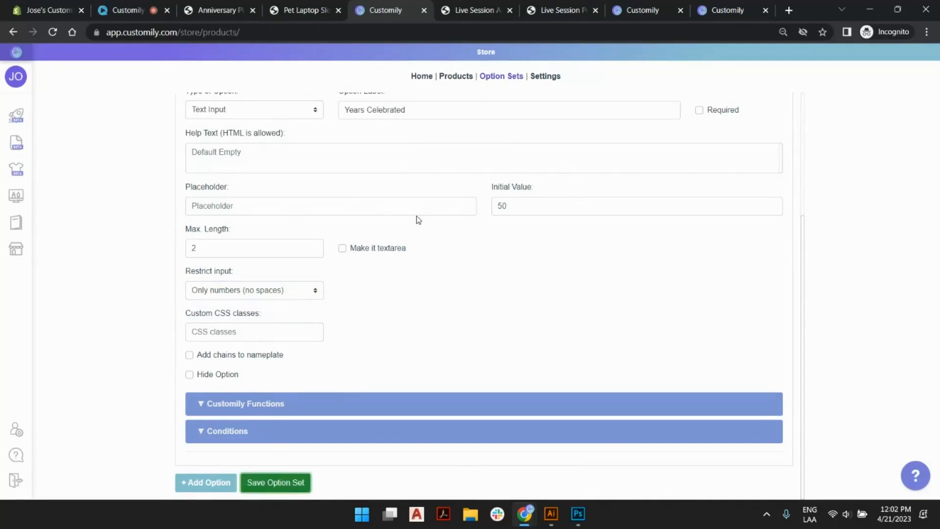
Reload the plate's storefront page to check the updated Years Celebrated field.
left_click(450, 12)
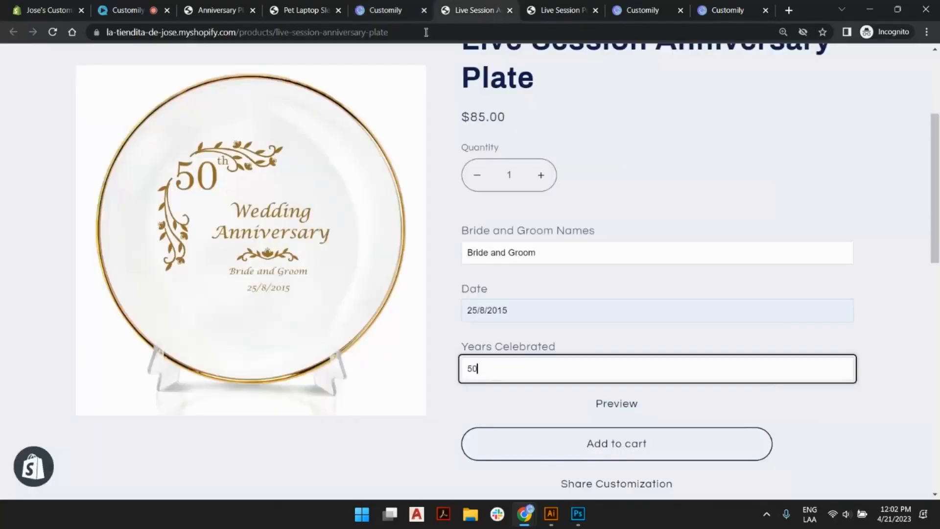
left_click(61, 31)
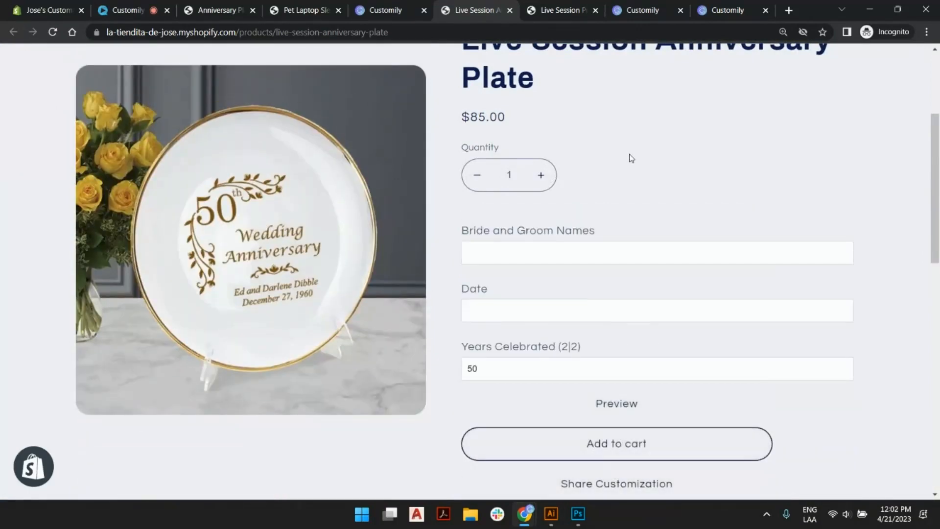
Fill in the plate's Date field on the storefront with 25/8/2015.
left_click(492, 369)
left_click(511, 255)
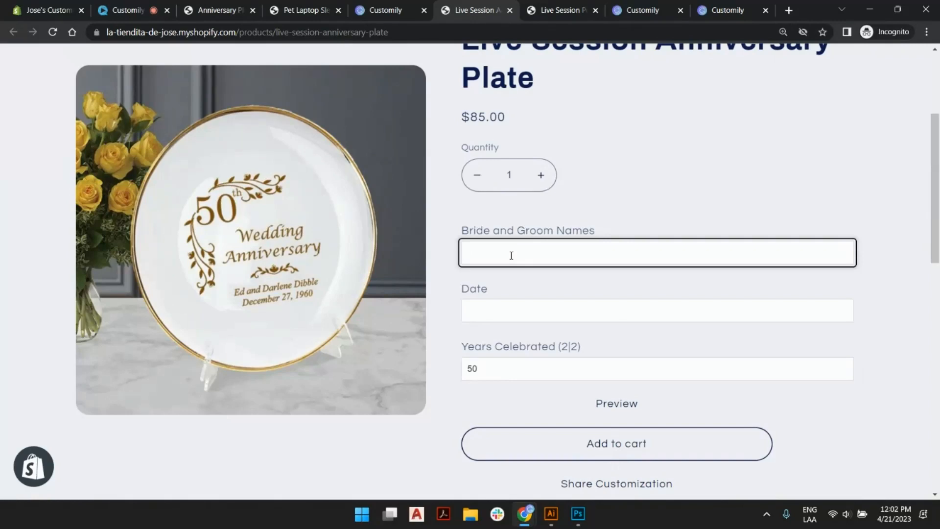
left_click(506, 310)
left_click(539, 342)
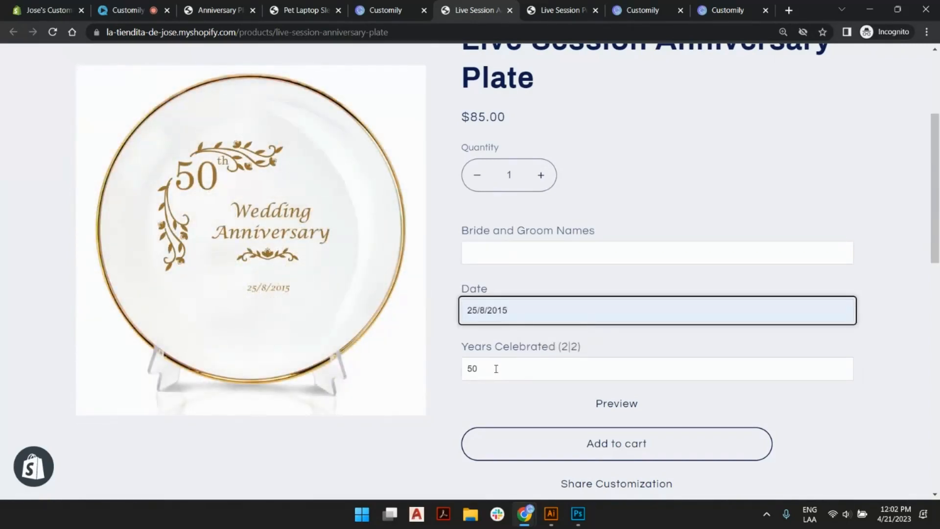
Test the Years Celebrated field by changing its second digit, ending with 58.
left_click(496, 369)
key("BackSpace")
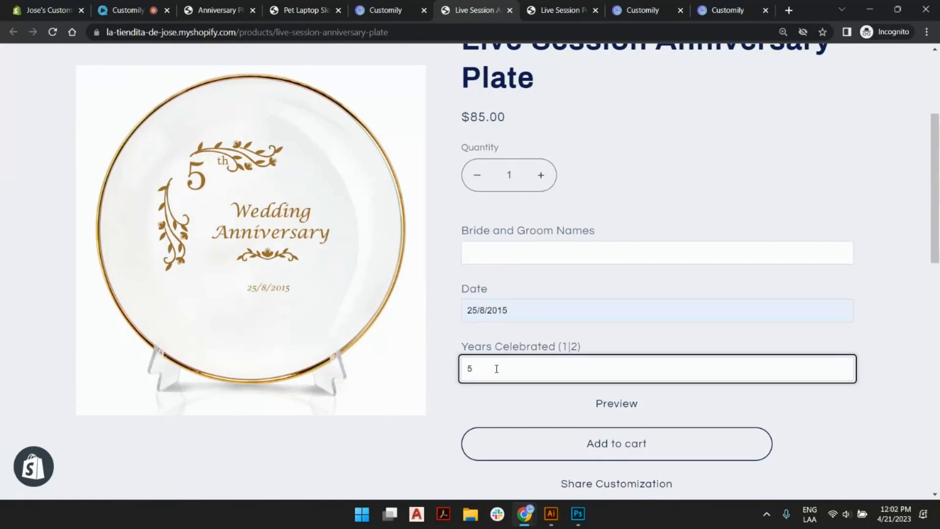
type("9")
key("BackSpace")
type("8")
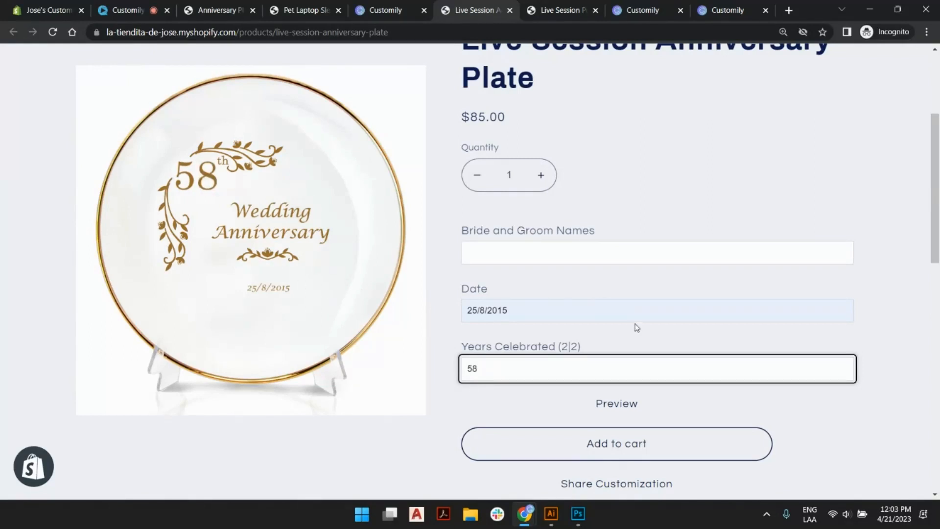
left_click(665, 287)
left_click(625, 211)
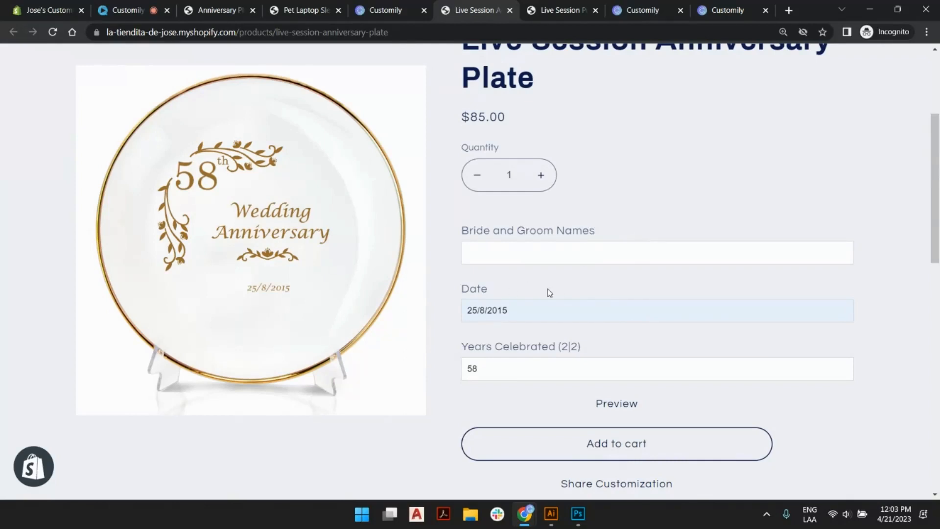
Back in the Customily option set, give the Date option the placeholder "Dec. 24th, 1998" and save the option set.
left_click(372, 12)
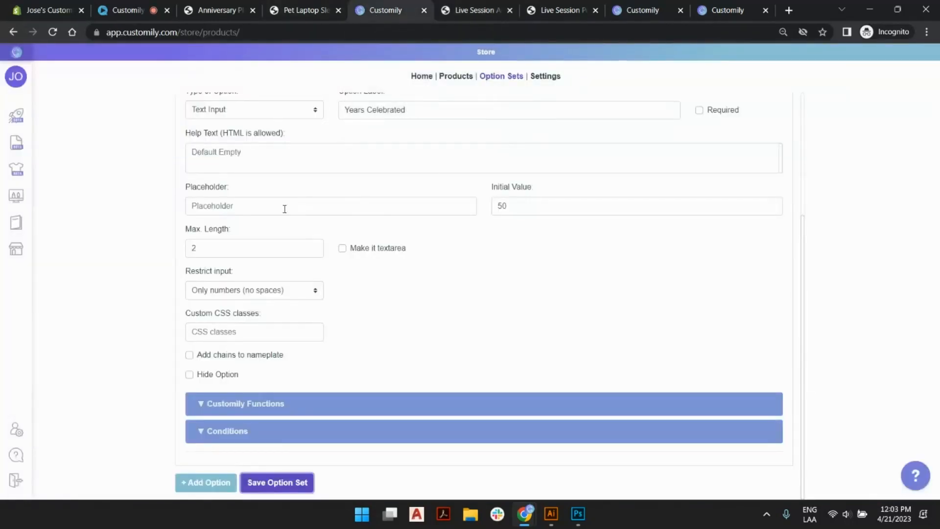
scroll(379, 267, "up", 4)
left_click(298, 217)
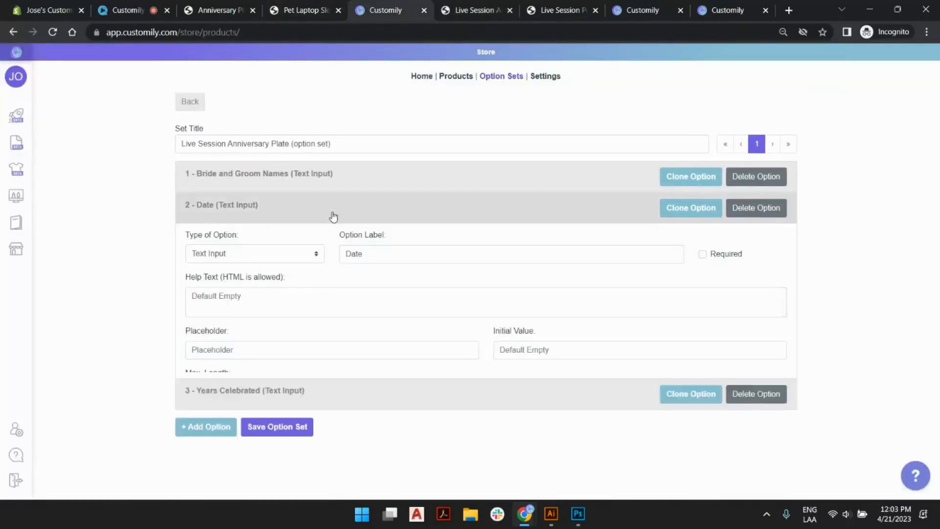
left_click(280, 349)
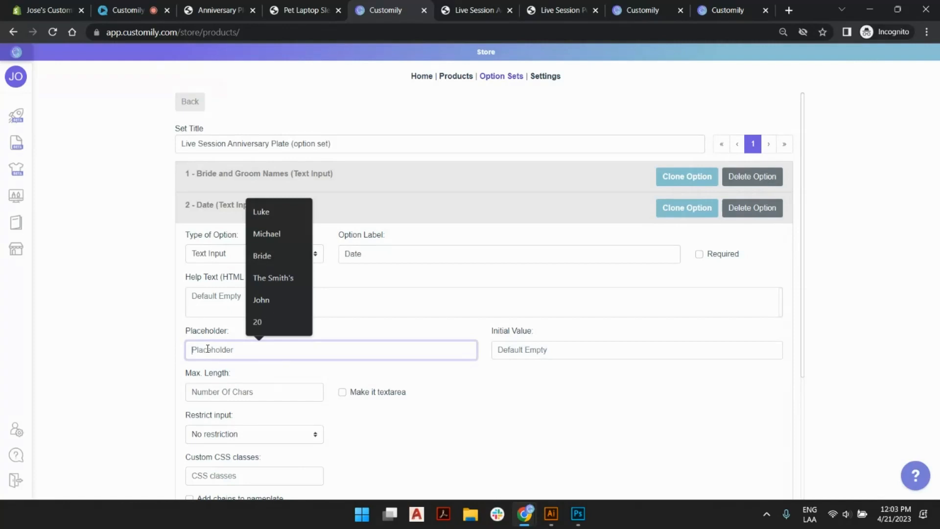
type("Deb")
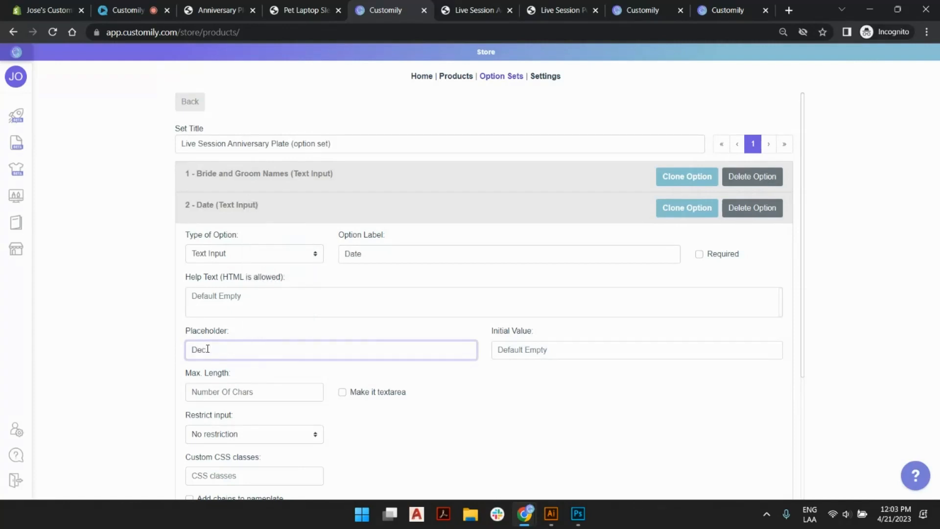
type("24th, 1998")
scroll(291, 330, "down", 3)
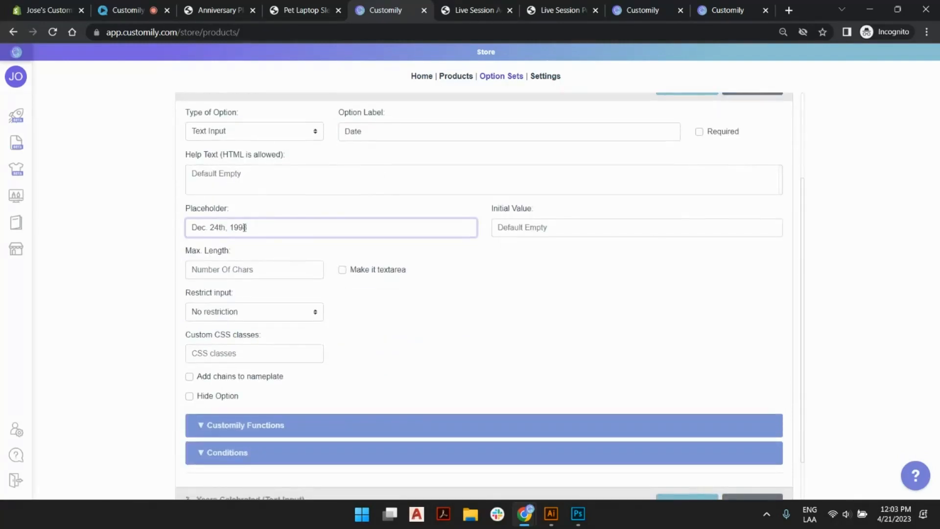
left_click(337, 245)
scroll(442, 304, "down", 1)
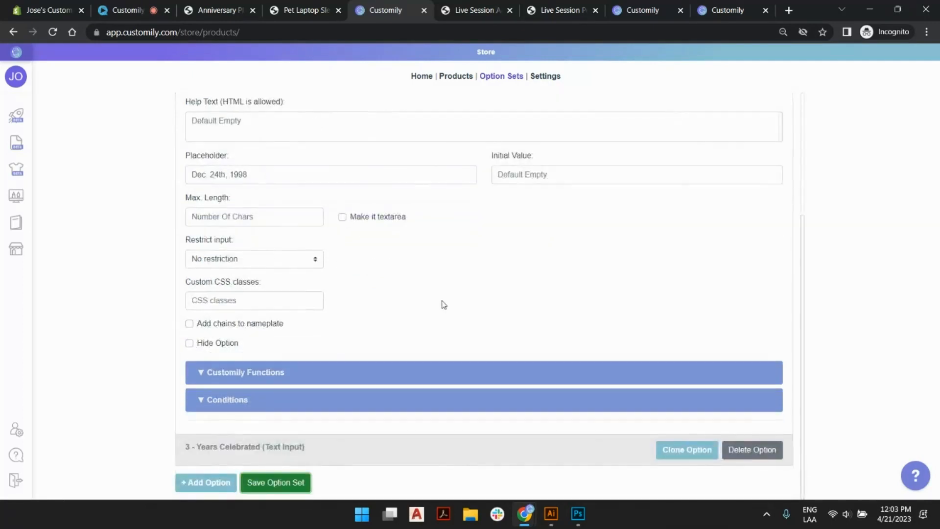